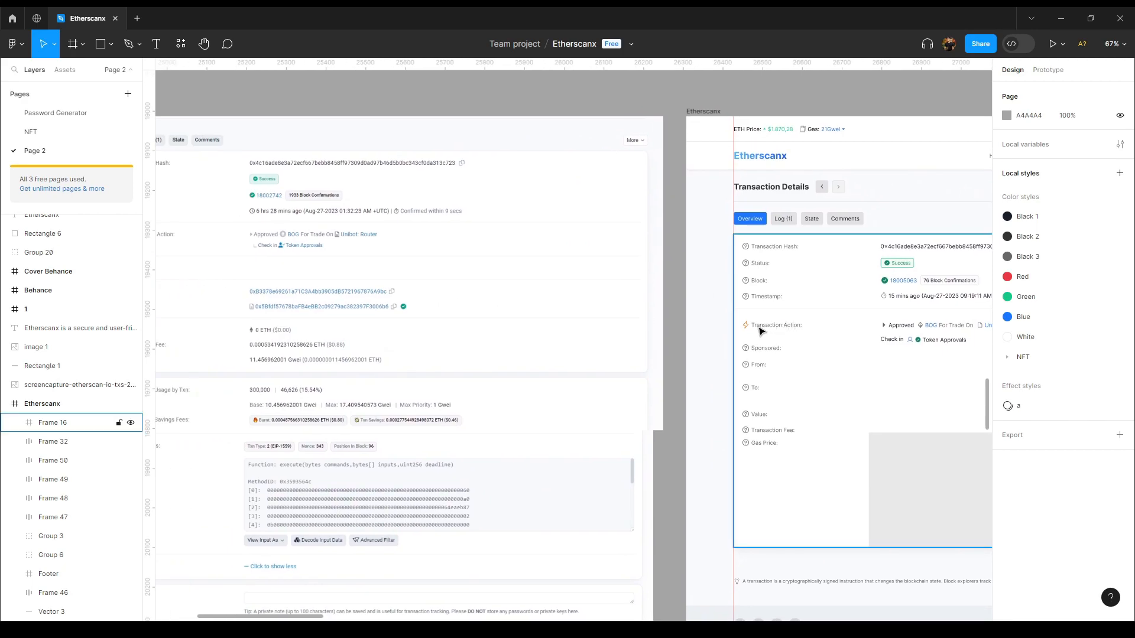
Compare the reference transaction screenshot with the Transaction Details frame to see which values are missing
{"action": "scroll", "coordinate": [788, 338], "scroll_direction": "left", "scroll_amount": 5}
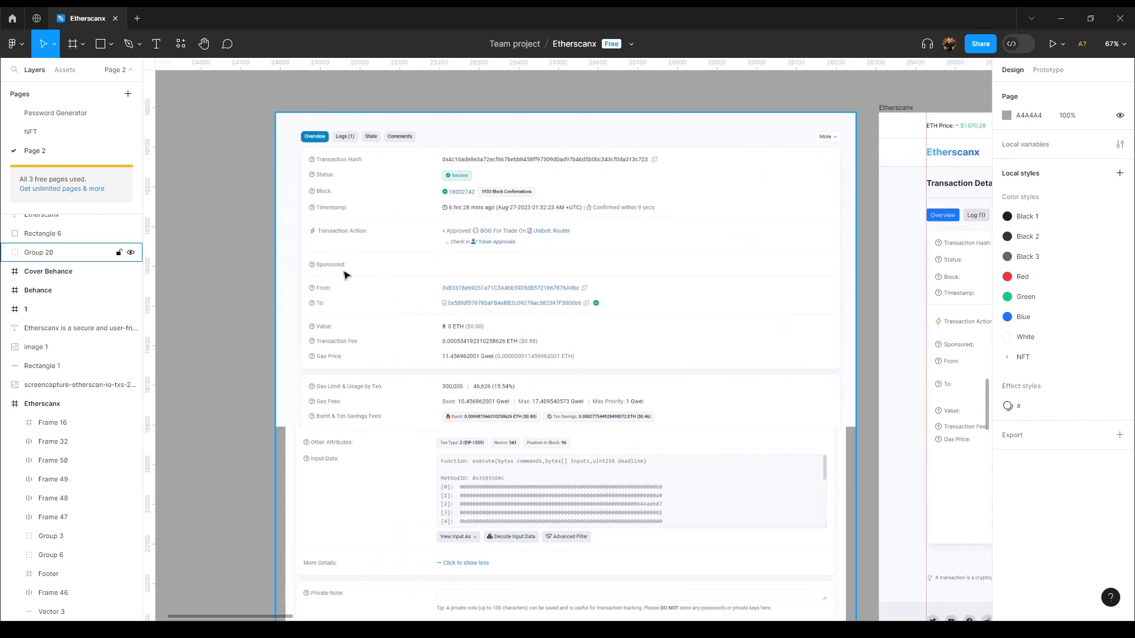
{"action": "left_click_drag", "start_coordinate": [532, 271], "coordinate": [477, 289]}
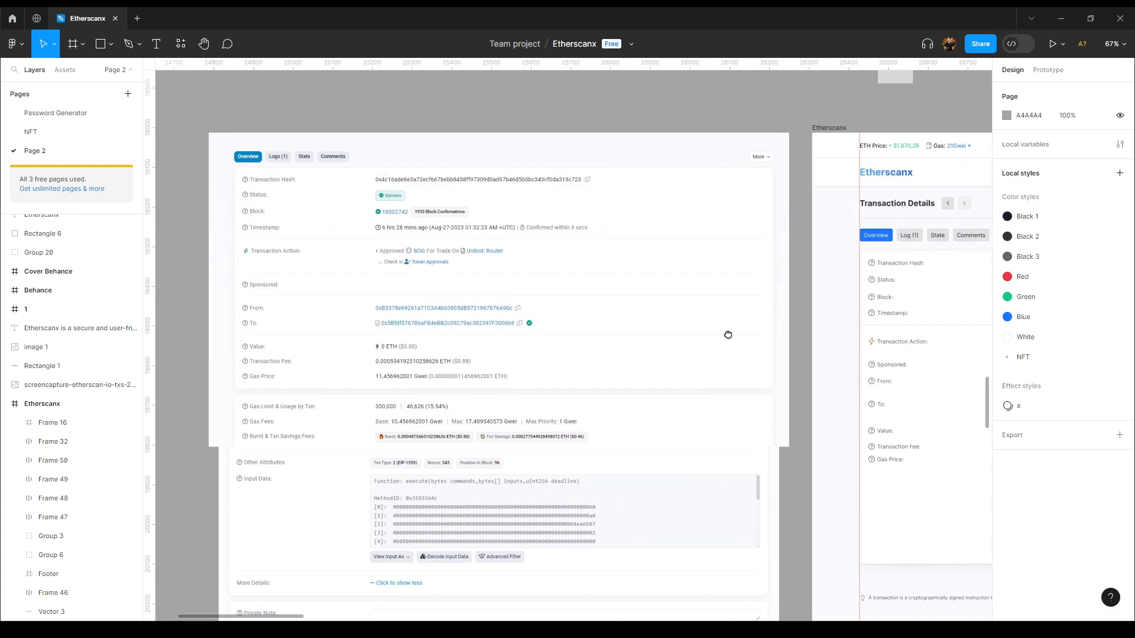
{"action": "left_click_drag", "start_coordinate": [733, 334], "coordinate": [570, 305]}
{"action": "left_click_drag", "start_coordinate": [435, 255], "coordinate": [312, 282]}
{"action": "left_click_drag", "start_coordinate": [622, 307], "coordinate": [522, 259]}
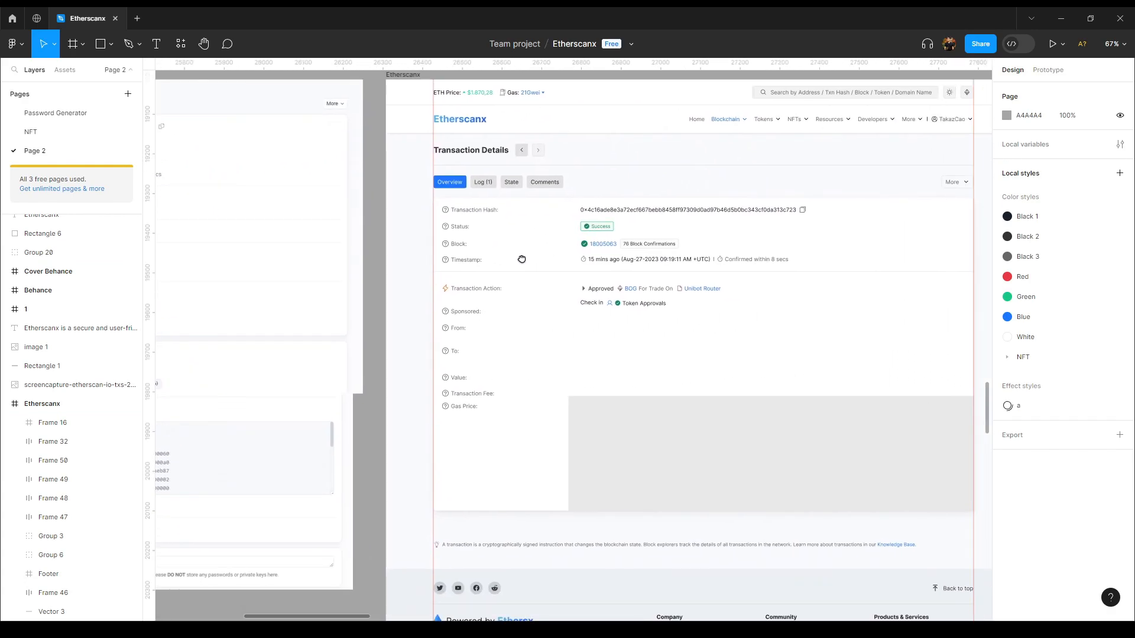
{"action": "left_click_drag", "start_coordinate": [351, 326], "coordinate": [764, 336]}
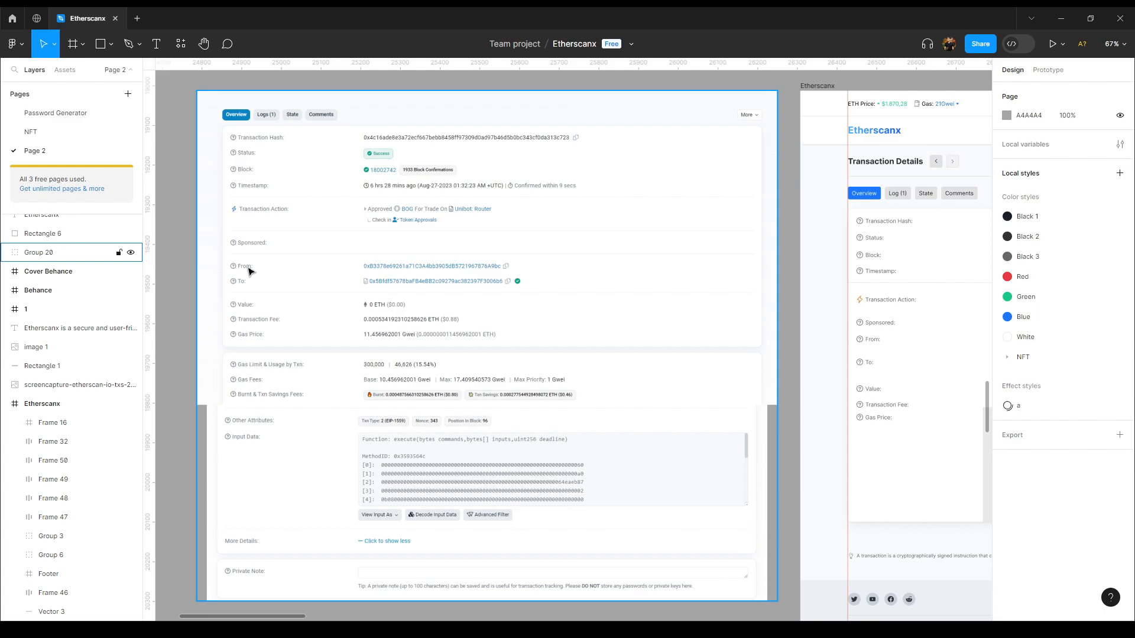
{"action": "scroll", "coordinate": [253, 286], "scroll_direction": "right", "scroll_amount": 10}
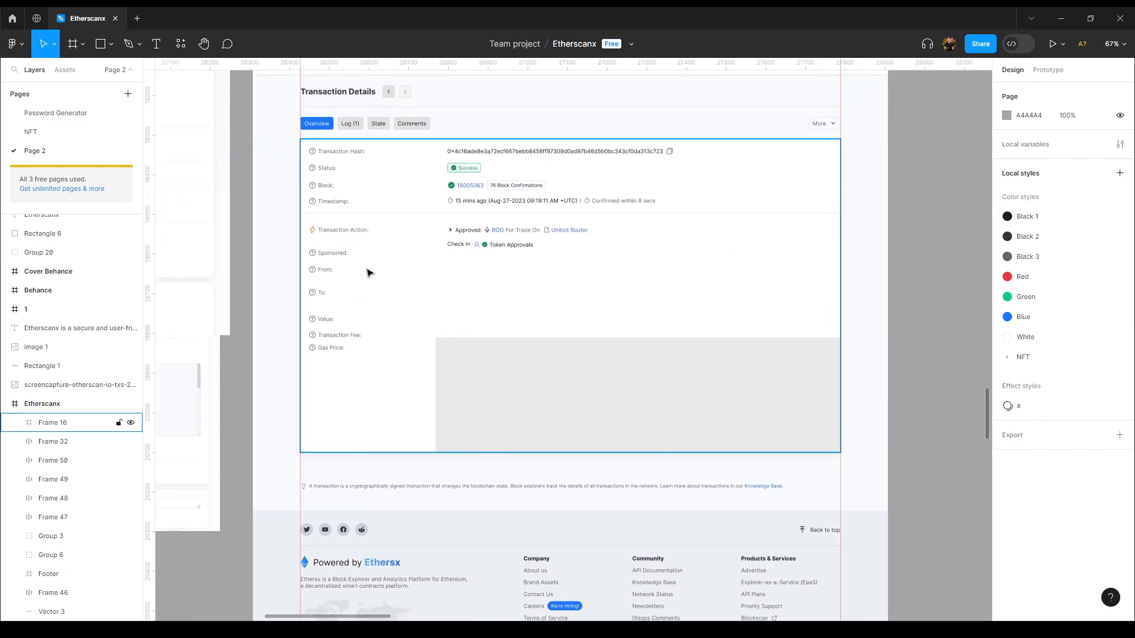
Copy the From address, To address and transaction hash from the first table row of the Transaction page design
{"action": "left_click", "coordinate": [325, 296]}
{"action": "left_click_drag", "start_coordinate": [323, 290], "coordinate": [638, 345]}
{"action": "scroll", "coordinate": [760, 346], "scroll_direction": "down", "scroll_amount": 3}
{"action": "left_click_drag", "start_coordinate": [809, 217], "coordinate": [567, 441]}
{"action": "scroll", "coordinate": [591, 230], "scroll_direction": "up", "scroll_amount": 3}
{"action": "scroll", "coordinate": [590, 230], "scroll_direction": "down", "scroll_amount": 8}
{"action": "left_click_drag", "start_coordinate": [604, 229], "coordinate": [523, 409]}
{"action": "scroll", "coordinate": [775, 183], "scroll_direction": "up", "scroll_amount": 7}
{"action": "scroll", "coordinate": [523, 381], "scroll_direction": "down", "scroll_amount": 4}
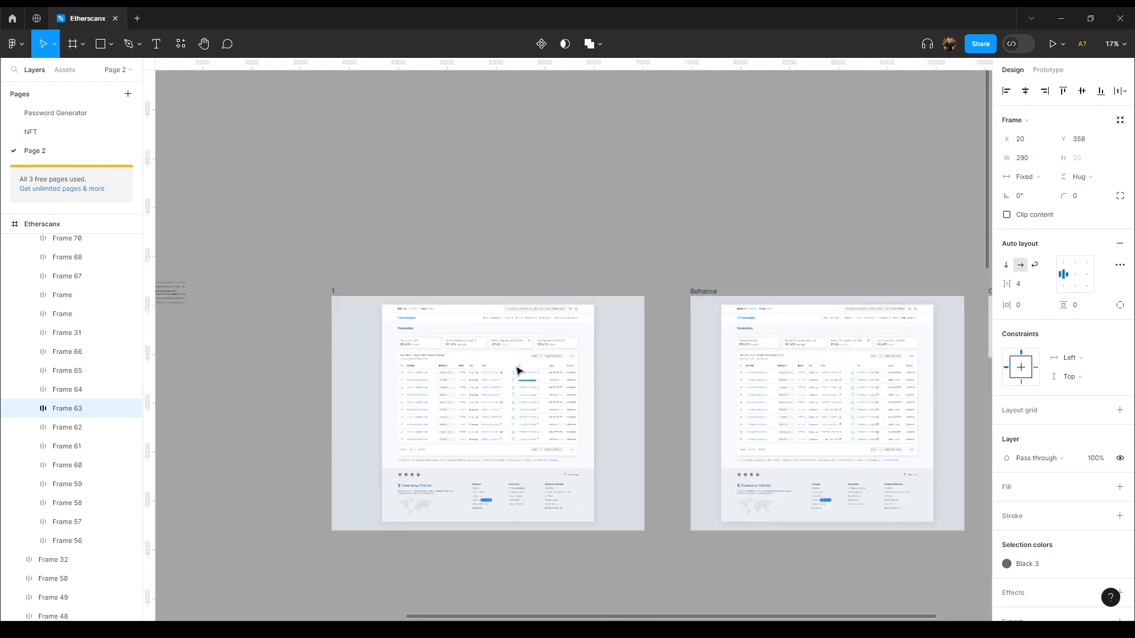
{"action": "scroll", "coordinate": [608, 347], "scroll_direction": "left", "scroll_amount": 10}
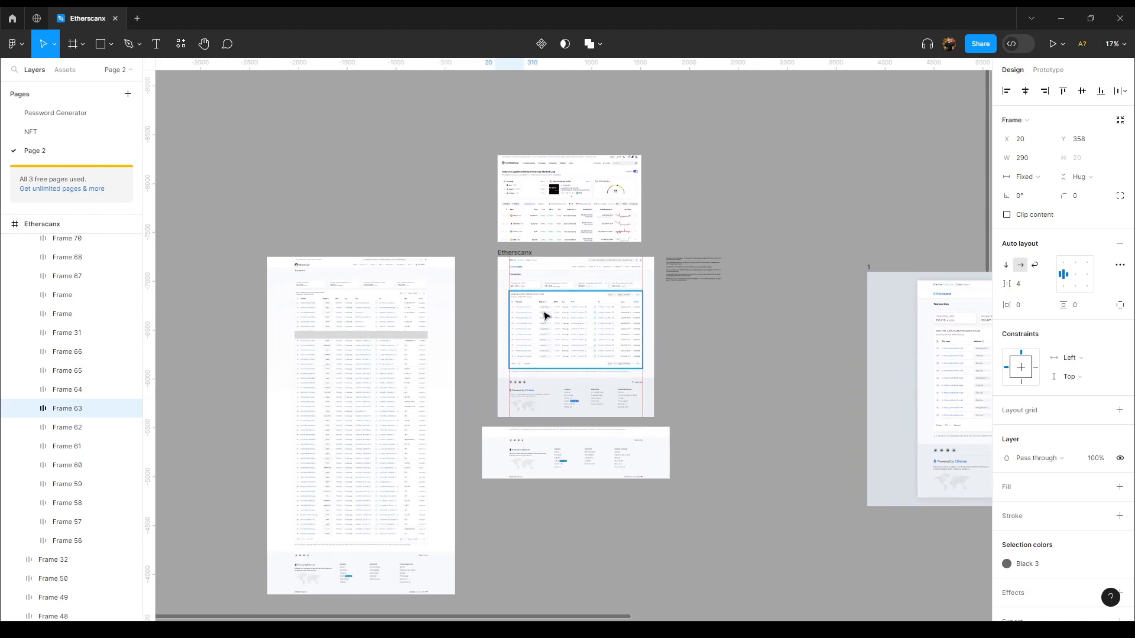
{"action": "scroll", "coordinate": [555, 316], "scroll_direction": "up", "scroll_amount": 10}
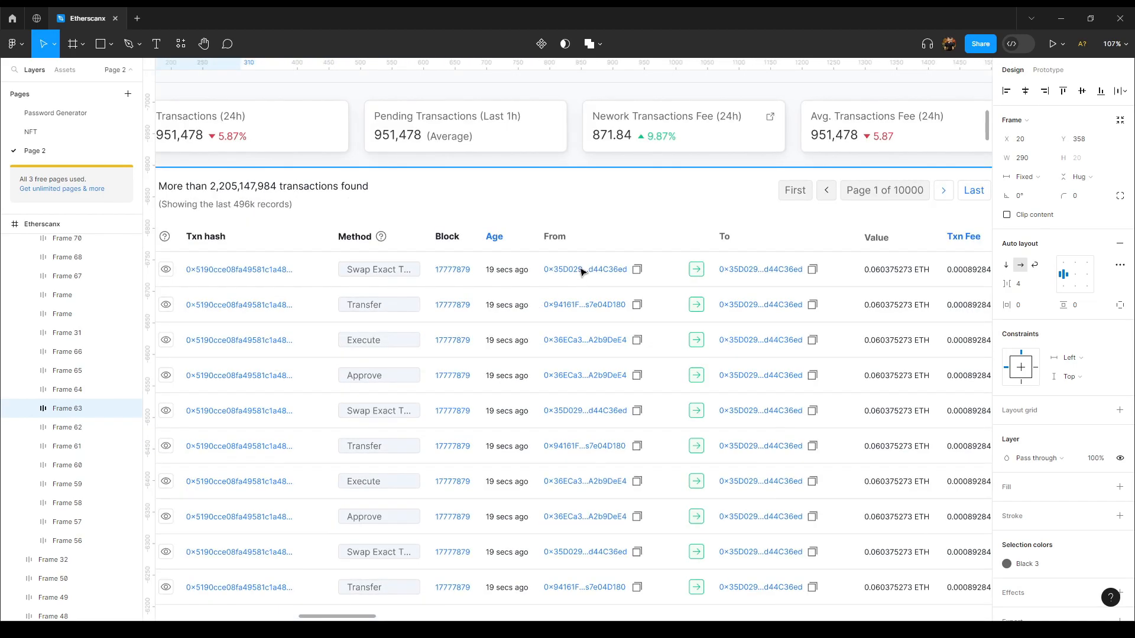
{"action": "double_click", "coordinate": [582, 271]}
{"action": "left_click", "coordinate": [761, 270], "text": "shift"}
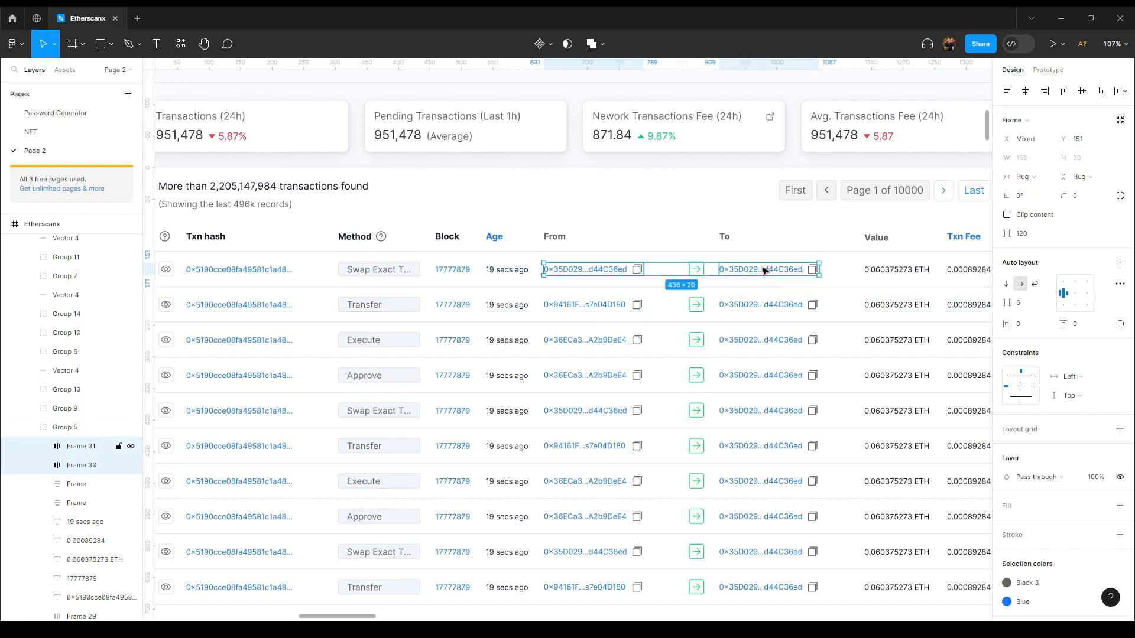
{"action": "scroll", "coordinate": [608, 288], "scroll_direction": "down", "scroll_amount": 5}
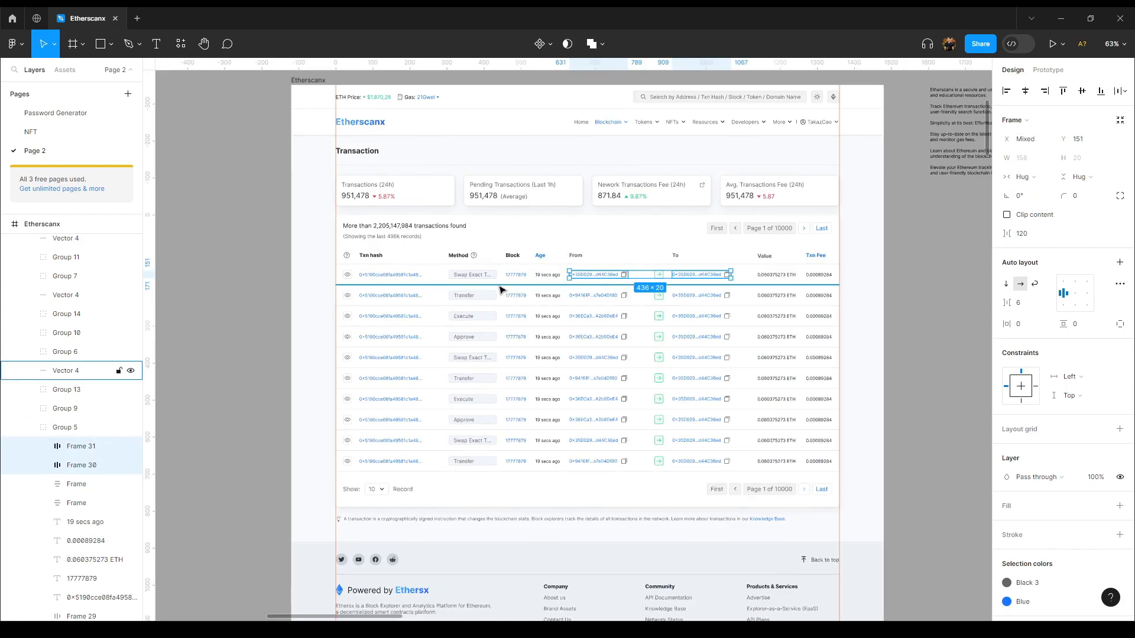
{"action": "left_click", "coordinate": [392, 280], "text": "shift"}
Paste the copied items onto the empty canvas above the reference screenshot and place the From address frame beneath the hash
{"action": "scroll", "coordinate": [506, 338], "scroll_direction": "down", "scroll_amount": 3}
{"action": "scroll", "coordinate": [506, 339], "scroll_direction": "down", "scroll_amount": 10}
{"action": "scroll", "coordinate": [504, 432], "scroll_direction": "up", "scroll_amount": 5}
{"action": "left_click_drag", "start_coordinate": [465, 417], "coordinate": [804, 394]}
{"action": "scroll", "coordinate": [418, 215], "scroll_direction": "up", "scroll_amount": 1}
{"action": "left_click", "coordinate": [421, 196]}
{"action": "key", "text": "ctrl+v"}
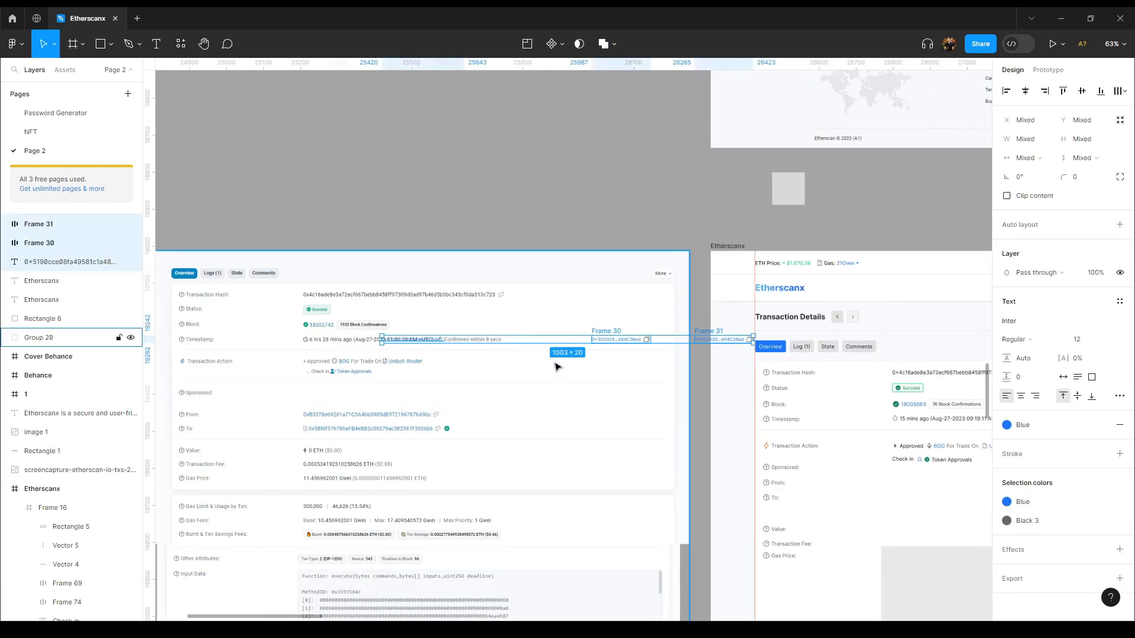
{"action": "left_click_drag", "start_coordinate": [535, 342], "coordinate": [414, 137]}
{"action": "left_click", "coordinate": [500, 111]}
{"action": "left_click_drag", "start_coordinate": [513, 170], "coordinate": [304, 195]}
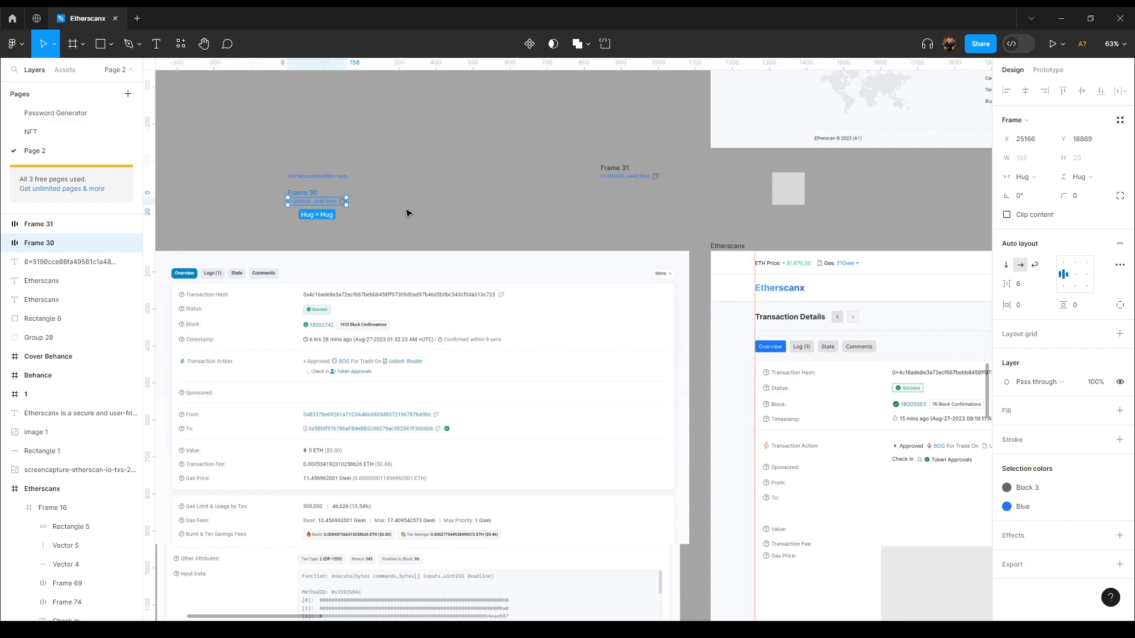
Move the copied From address frame into the Transaction Details card, beside the From label at X 372, Y 318
{"action": "scroll", "coordinate": [413, 387], "scroll_direction": "up", "scroll_amount": 5}
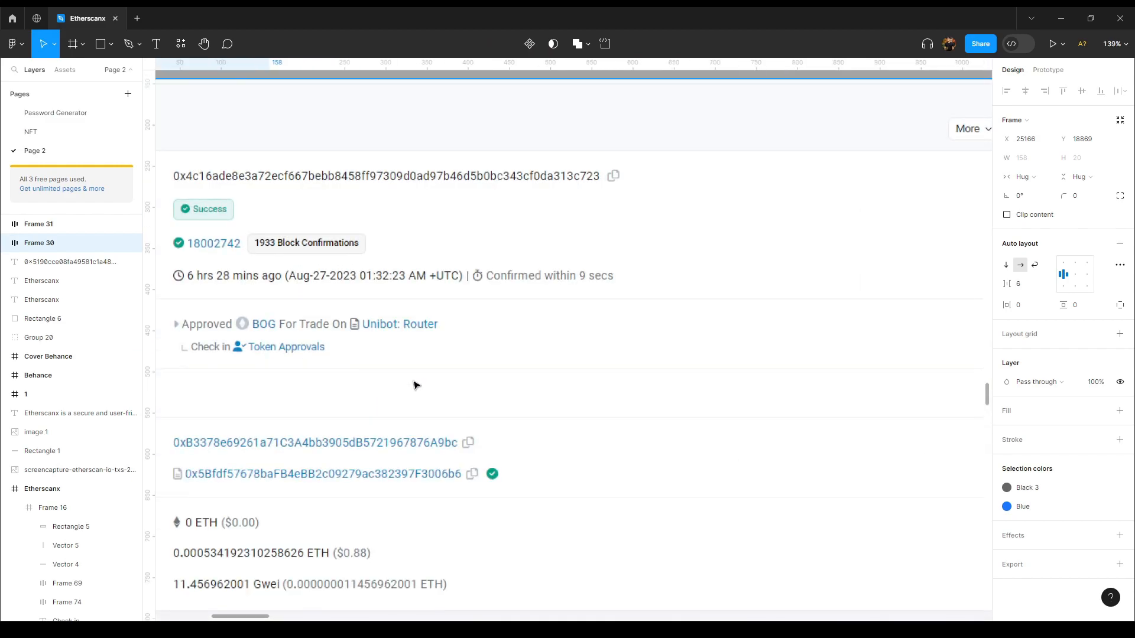
{"action": "scroll", "coordinate": [414, 385], "scroll_direction": "down", "scroll_amount": 5}
{"action": "left_click_drag", "start_coordinate": [380, 355], "coordinate": [473, 319]}
{"action": "left_click_drag", "start_coordinate": [398, 150], "coordinate": [891, 436]}
{"action": "left_click_drag", "start_coordinate": [836, 443], "coordinate": [567, 312]}
{"action": "scroll", "coordinate": [531, 319], "scroll_direction": "up", "scroll_amount": 2}
{"action": "left_click_drag", "start_coordinate": [441, 325], "coordinate": [477, 327]}
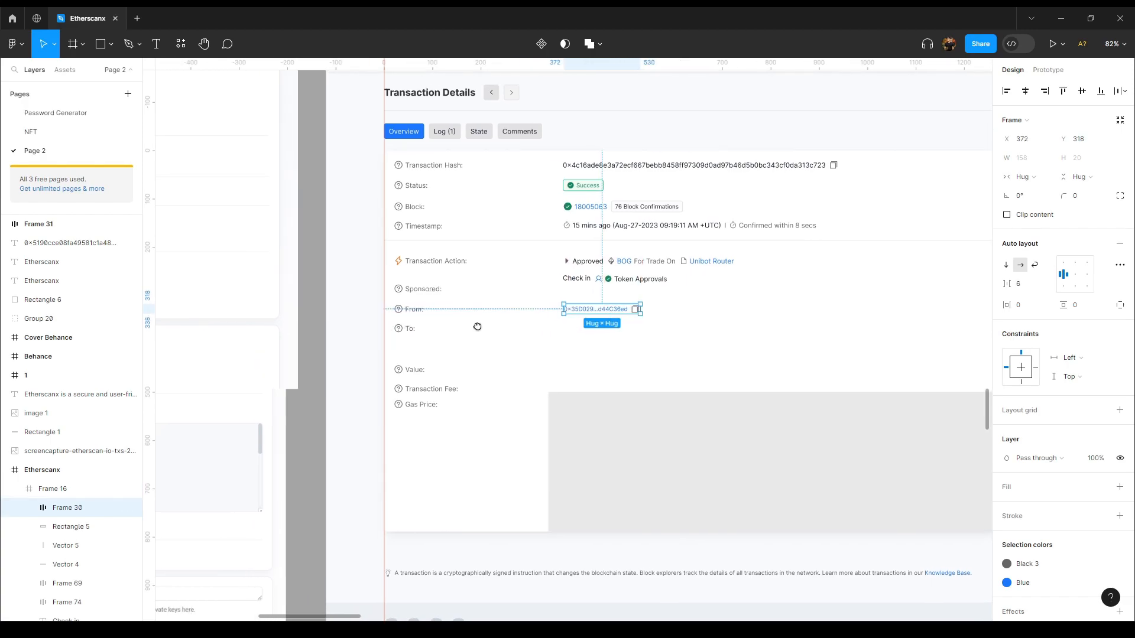
Lengthen the From address text by repeating its leading segment before the ellipsis
{"action": "double_click", "coordinate": [607, 317]}
{"action": "double_click", "coordinate": [609, 311]}
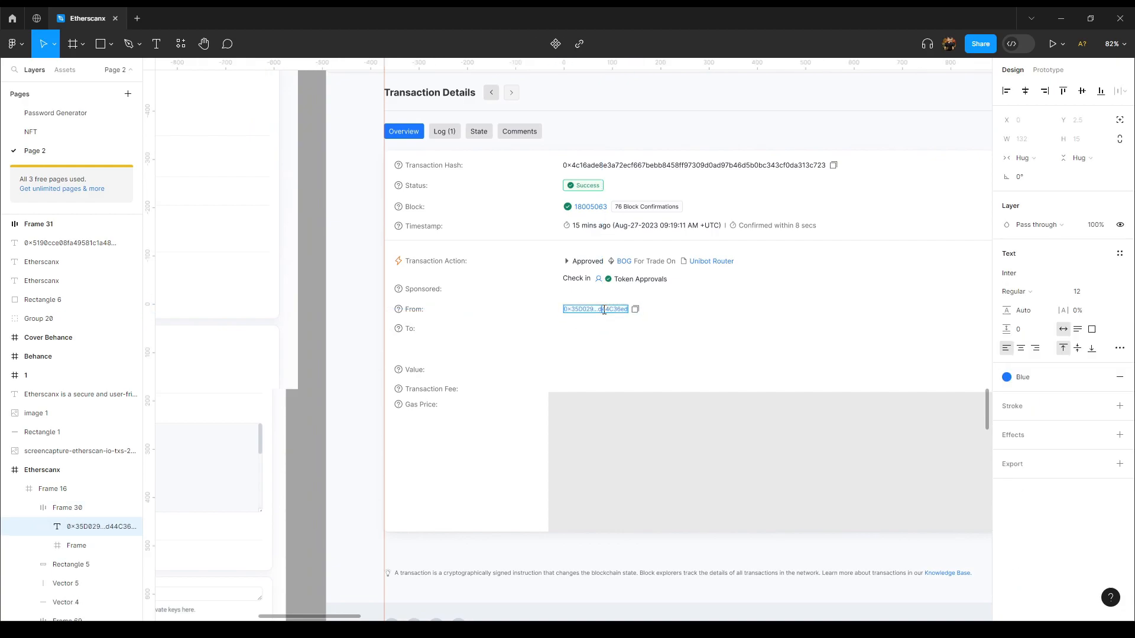
{"action": "scroll", "coordinate": [599, 309], "scroll_direction": "up", "scroll_amount": 5}
{"action": "left_click", "coordinate": [581, 311]}
{"action": "left_click_drag", "start_coordinate": [580, 311], "coordinate": [495, 313]}
{"action": "key", "text": "ctrl+c"}
{"action": "key", "text": "Right"}
{"action": "key", "text": "ctrl+v"}
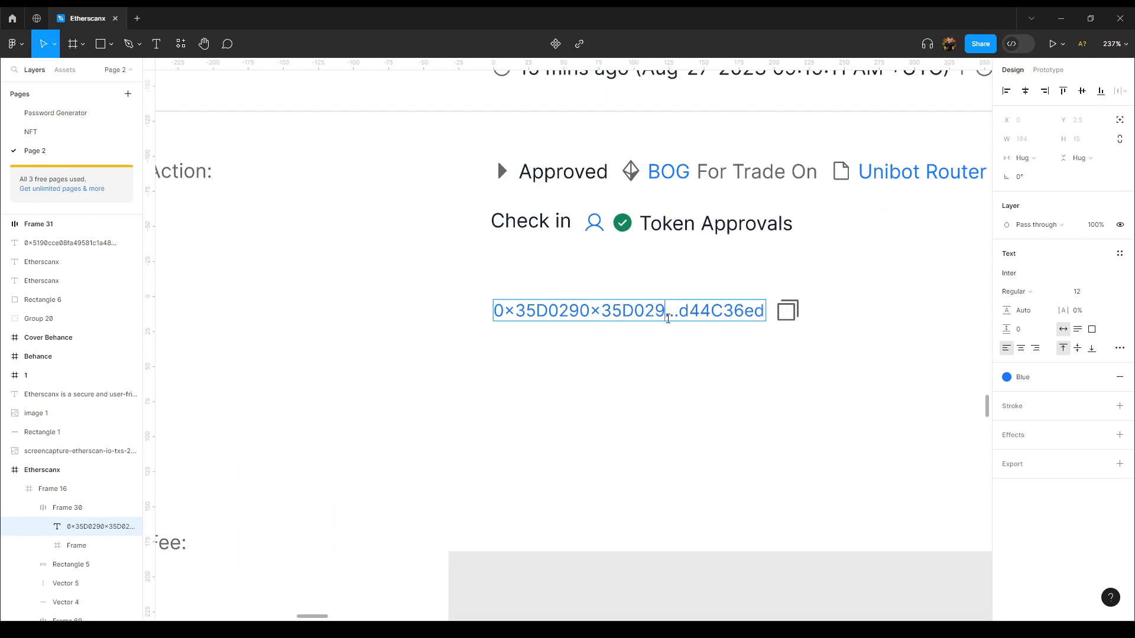
Append two more copies of the From address's trailing segment to the end of the text
{"action": "left_click_drag", "start_coordinate": [679, 310], "coordinate": [766, 311]}
{"action": "key", "text": "ctrl+c"}
{"action": "key", "text": "Right"}
{"action": "key", "text": "ctrl+v"}
{"action": "key", "text": "ctrl+v"}
{"action": "scroll", "coordinate": [838, 315], "scroll_direction": "down", "scroll_amount": 6}
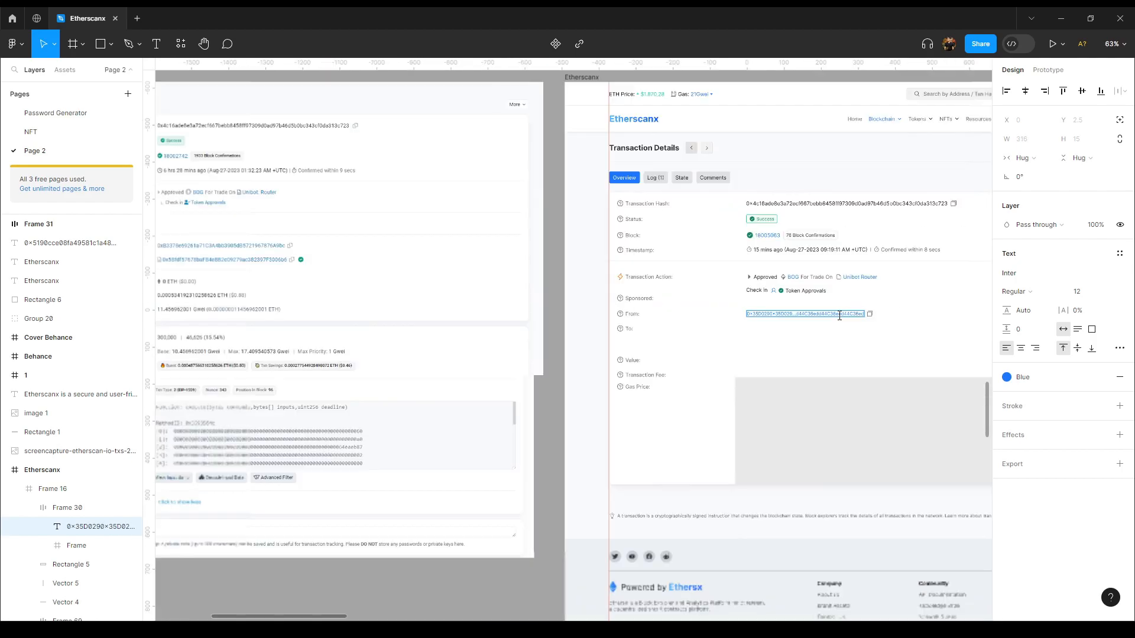
{"action": "key", "text": "Escape"}
Remove the ellipsis from the From address and append another piece of its trailing characters
{"action": "left_click_drag", "start_coordinate": [435, 299], "coordinate": [264, 299]}
{"action": "scroll", "coordinate": [698, 308], "scroll_direction": "up", "scroll_amount": 2}
{"action": "double_click", "coordinate": [624, 330]}
{"action": "left_click", "coordinate": [589, 327]}
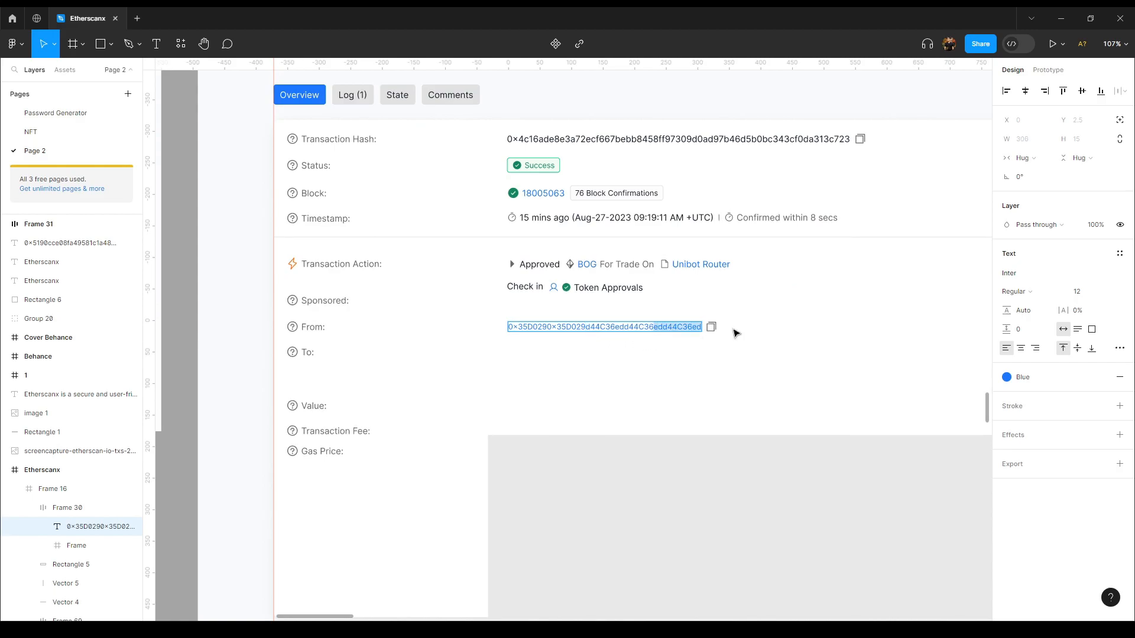
{"action": "key", "text": "Escape"}
Compare the lengthened From address with the address rows in the reference screenshot
{"action": "scroll", "coordinate": [733, 333], "scroll_direction": "down", "scroll_amount": 2}
{"action": "left_click", "coordinate": [436, 325]}
{"action": "left_click_drag", "start_coordinate": [436, 324], "coordinate": [454, 297]}
{"action": "left_click_drag", "start_coordinate": [417, 97], "coordinate": [447, 59]}
{"action": "left_click_drag", "start_coordinate": [603, 404], "coordinate": [489, 272]}
{"action": "scroll", "coordinate": [541, 267], "scroll_direction": "up", "scroll_amount": 3}
{"action": "left_click", "coordinate": [627, 178]}
{"action": "left_click_drag", "start_coordinate": [683, 190], "coordinate": [591, 269]}
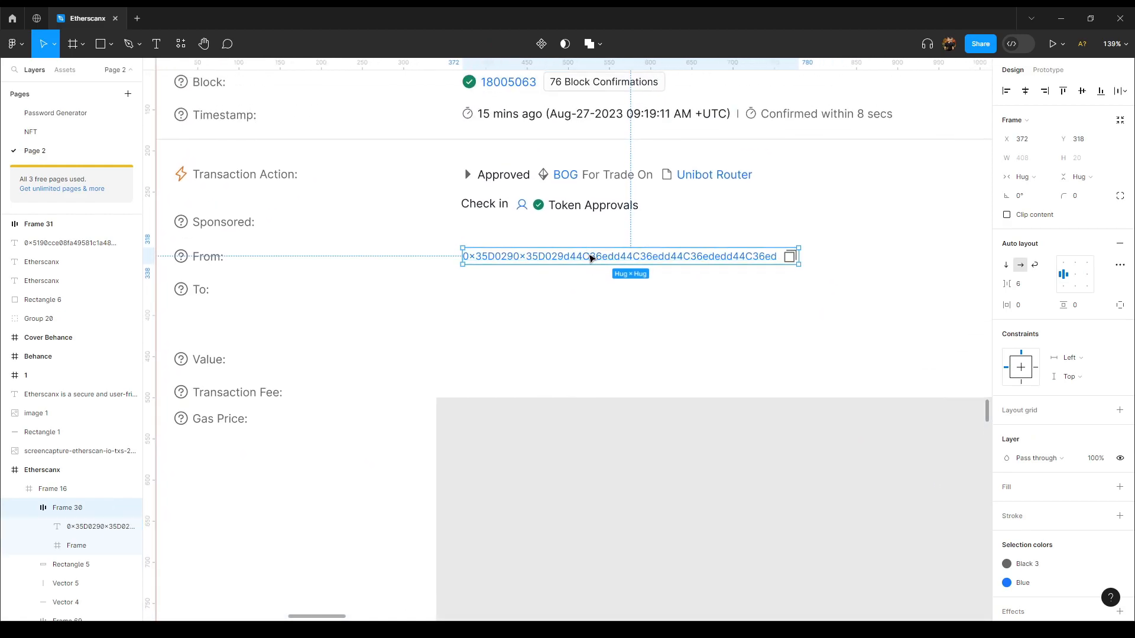
{"action": "left_click_drag", "start_coordinate": [613, 257], "coordinate": [611, 280]}
{"action": "key", "text": "ctrl+z"}
{"action": "key", "text": "Delete"}
Duplicate the From address frame and place the copy beside the To label at X 372, Y 354
{"action": "left_click", "coordinate": [593, 260]}
{"action": "key", "text": "ctrl+d"}
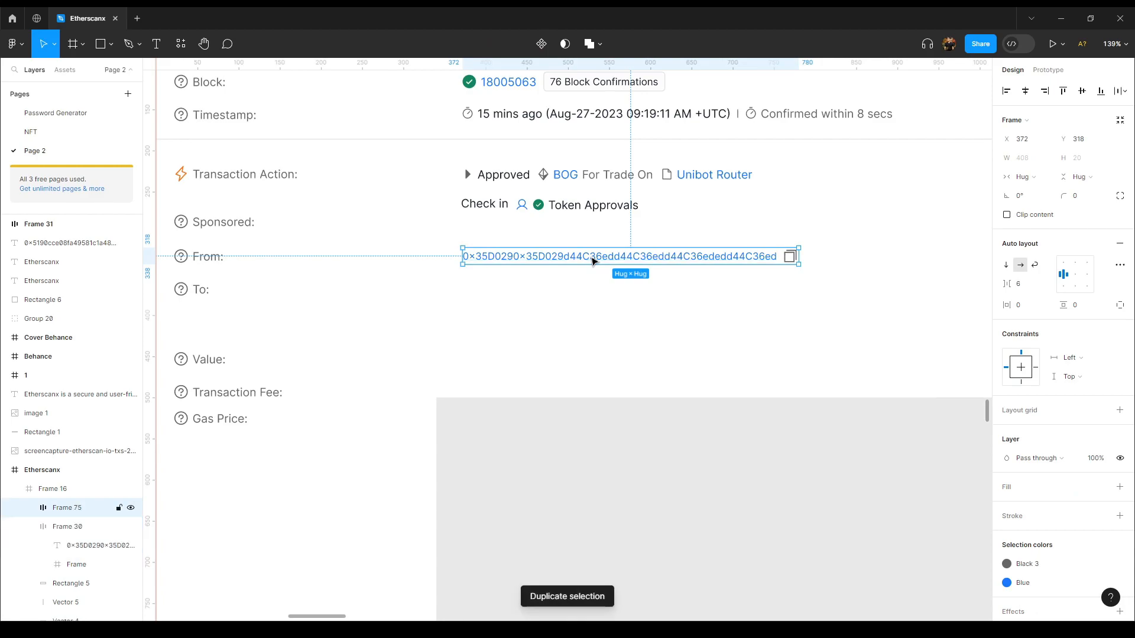
{"action": "left_click_drag", "start_coordinate": [601, 260], "coordinate": [640, 300]}
{"action": "key", "text": "ctrl+z"}
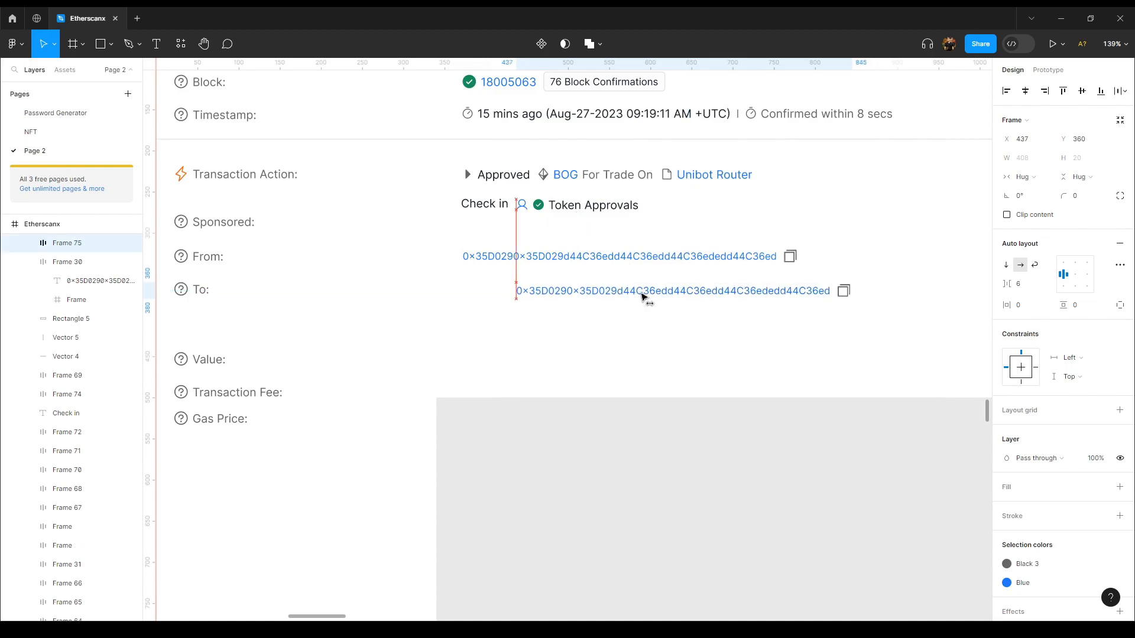
{"action": "left_click_drag", "start_coordinate": [647, 293], "coordinate": [525, 299]}
{"action": "left_click_drag", "start_coordinate": [596, 300], "coordinate": [605, 299]}
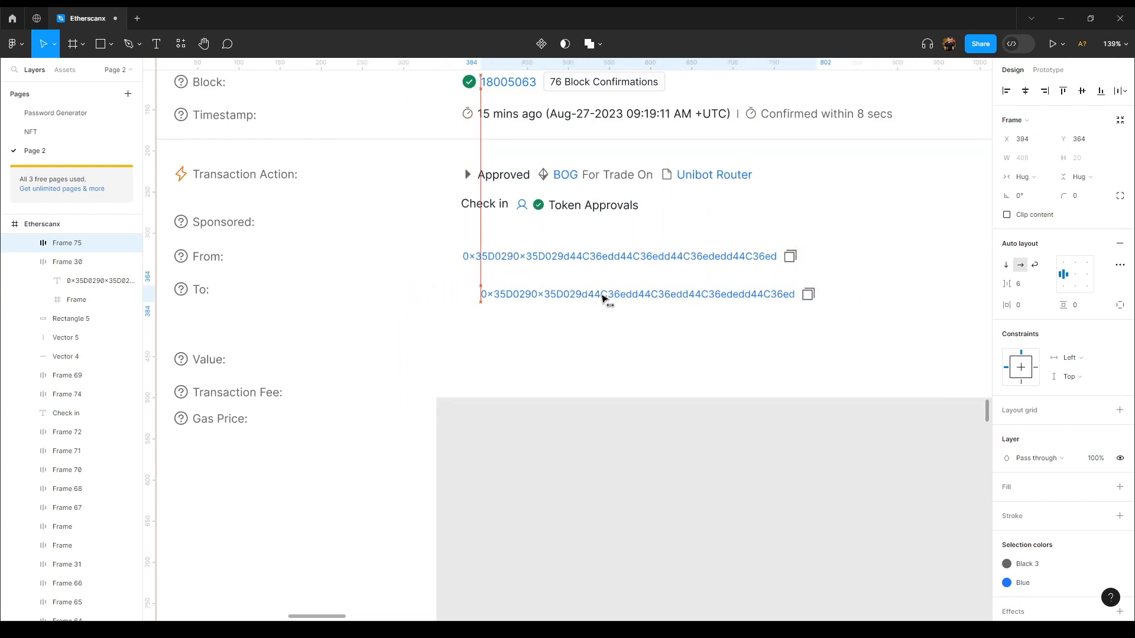
{"action": "key", "text": "shift+Right"}
{"action": "key", "text": "shift+Up"}
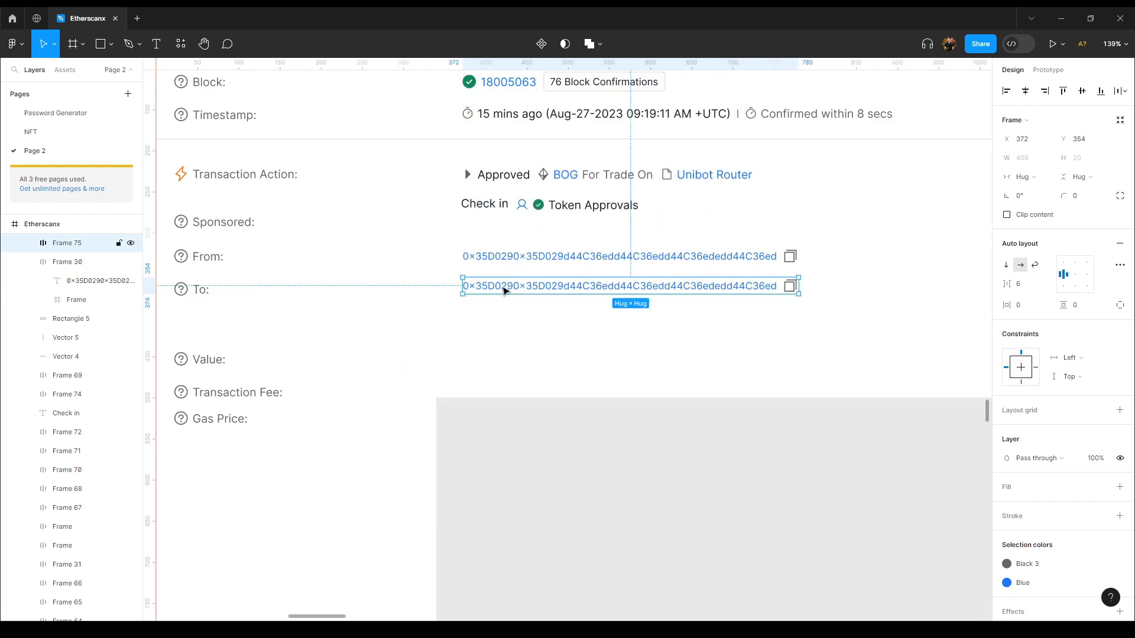
Align the vertical centers of the To label and its address, and of the From label and its address
{"action": "scroll", "coordinate": [473, 286], "scroll_direction": "down", "scroll_amount": 3}
{"action": "left_click", "coordinate": [311, 288], "text": "shift"}
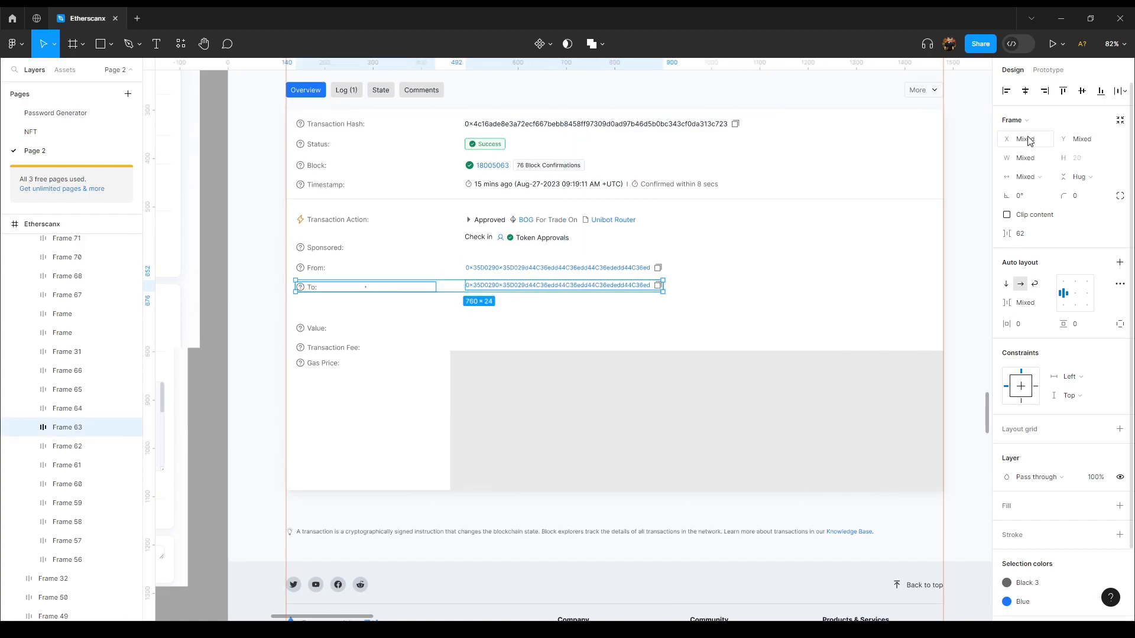
{"action": "left_click", "coordinate": [1082, 91]}
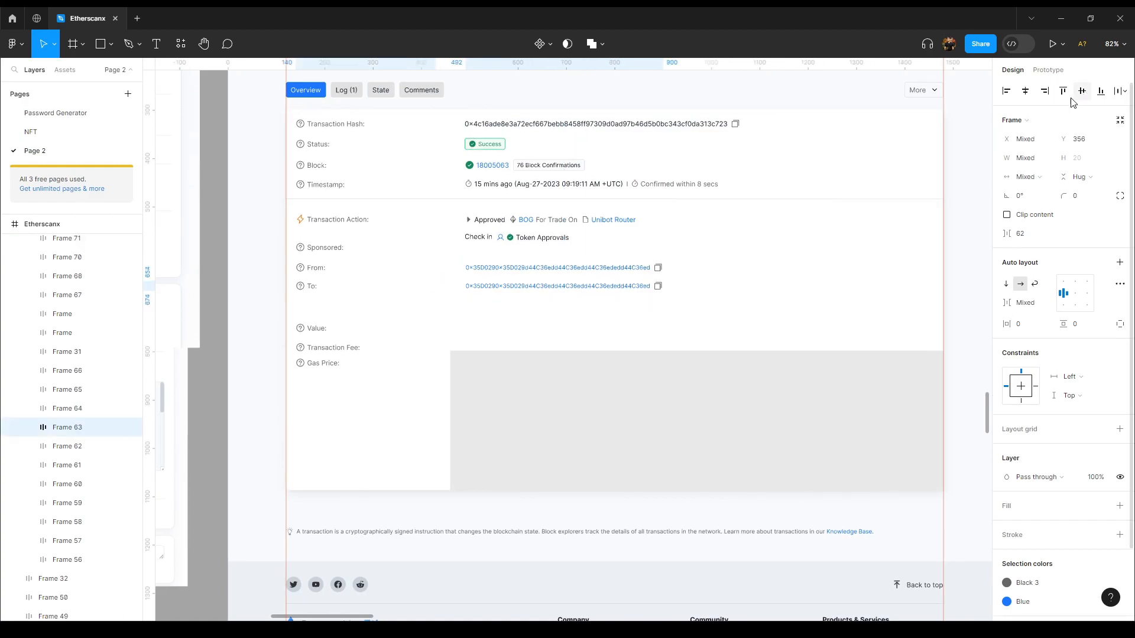
{"action": "left_click", "coordinate": [583, 269]}
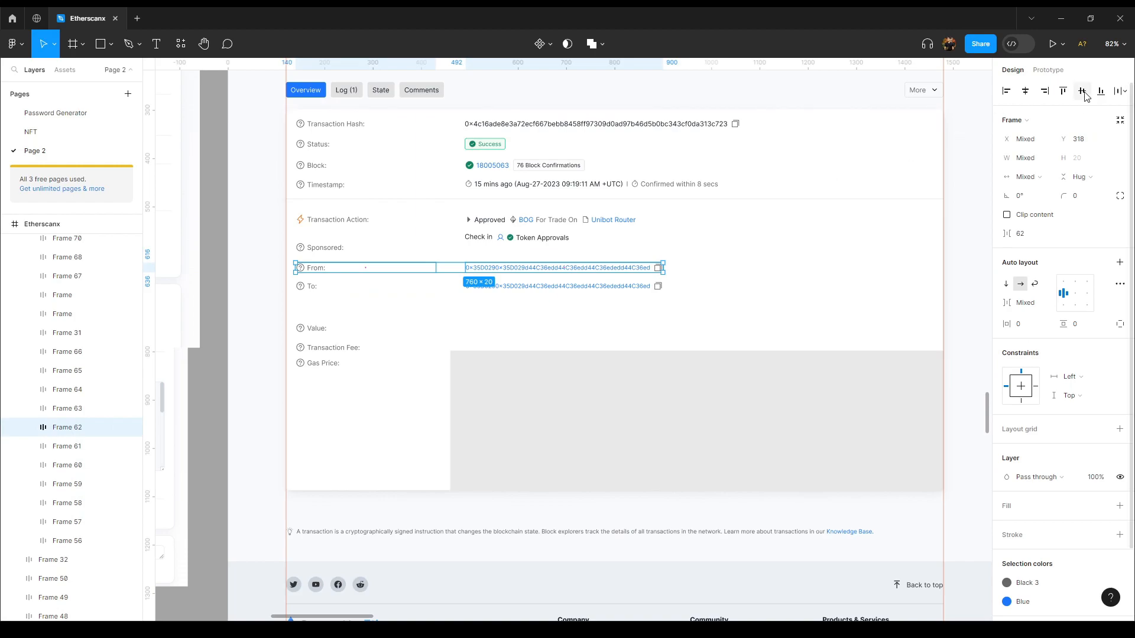
{"action": "left_click", "coordinate": [259, 277]}
Measure the spacing between the Block and Timestamp rows and around the divider line beneath them
{"action": "left_click_drag", "start_coordinate": [279, 266], "coordinate": [603, 276]}
{"action": "mouse_move", "coordinate": [363, 244]}
{"action": "left_mouse_down"}
{"action": "mouse_move", "coordinate": [727, 266]}
{"action": "mouse_move", "coordinate": [717, 299]}
{"action": "mouse_move", "coordinate": [446, 306]}
{"action": "left_mouse_up"}
{"action": "mouse_move", "coordinate": [774, 262]}
{"action": "left_mouse_down"}
{"action": "mouse_move", "coordinate": [459, 294]}
{"action": "mouse_move", "coordinate": [400, 254]}
{"action": "left_mouse_up"}
{"action": "left_click", "coordinate": [334, 247]}
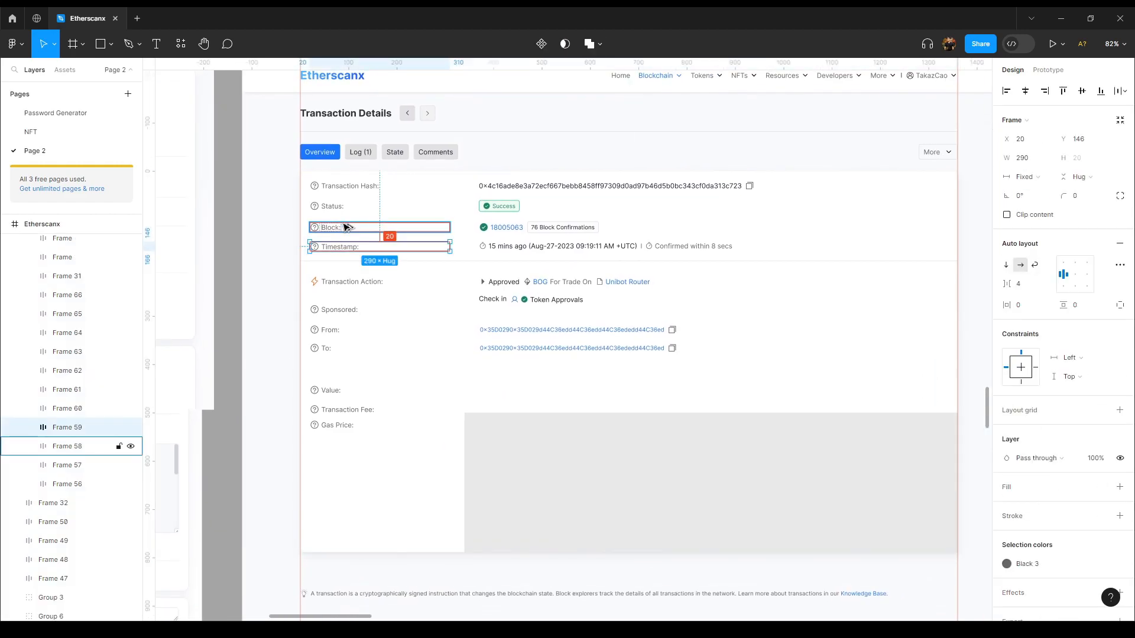
{"action": "left_click", "coordinate": [525, 245]}
{"action": "key", "text": "alt"}
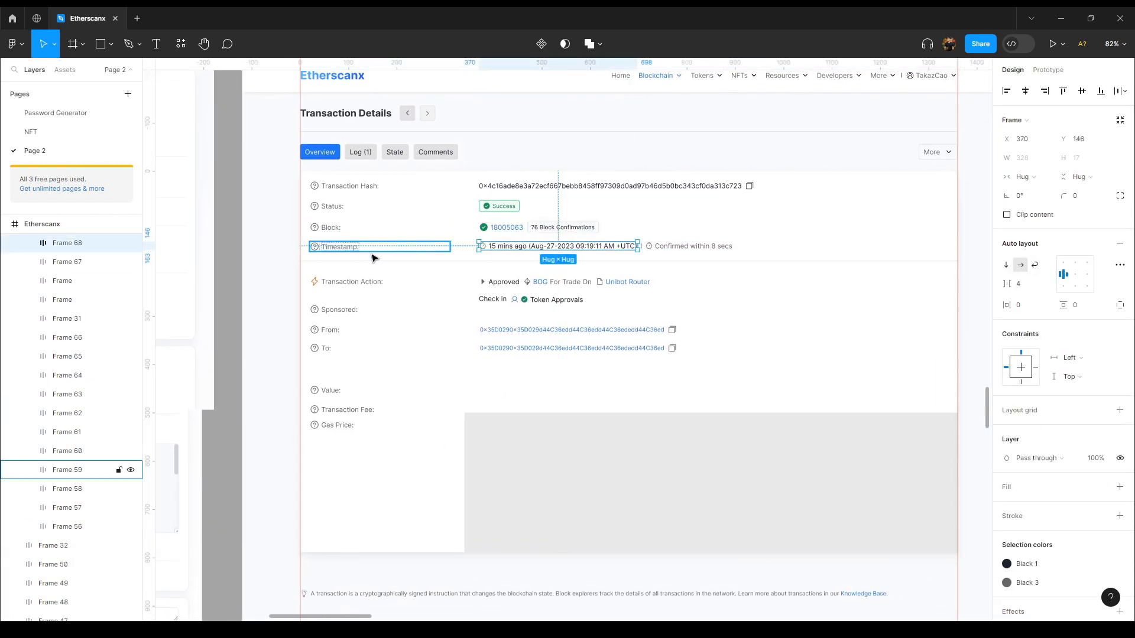
{"action": "left_click", "coordinate": [370, 261]}
Move the Transaction Action label and all its value items up 12 px, leaving 20 px below the divider
{"action": "left_click", "coordinate": [349, 282]}
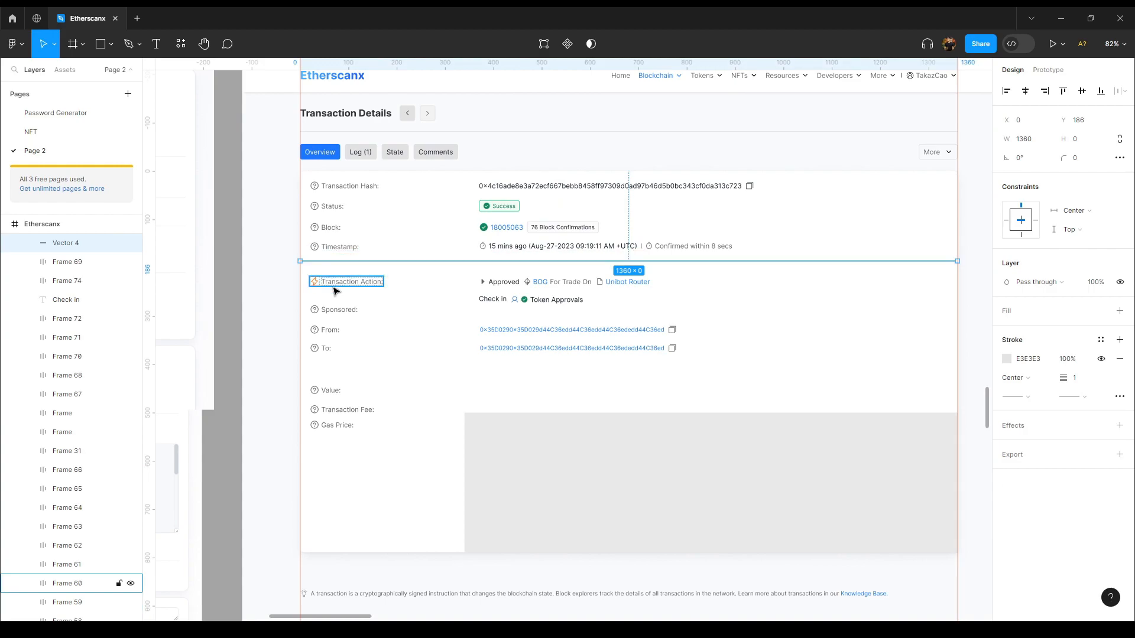
{"action": "left_click", "coordinate": [503, 282], "text": "shift"}
{"action": "left_click", "coordinate": [558, 282], "text": "shift"}
{"action": "left_click", "coordinate": [627, 281], "text": "shift"}
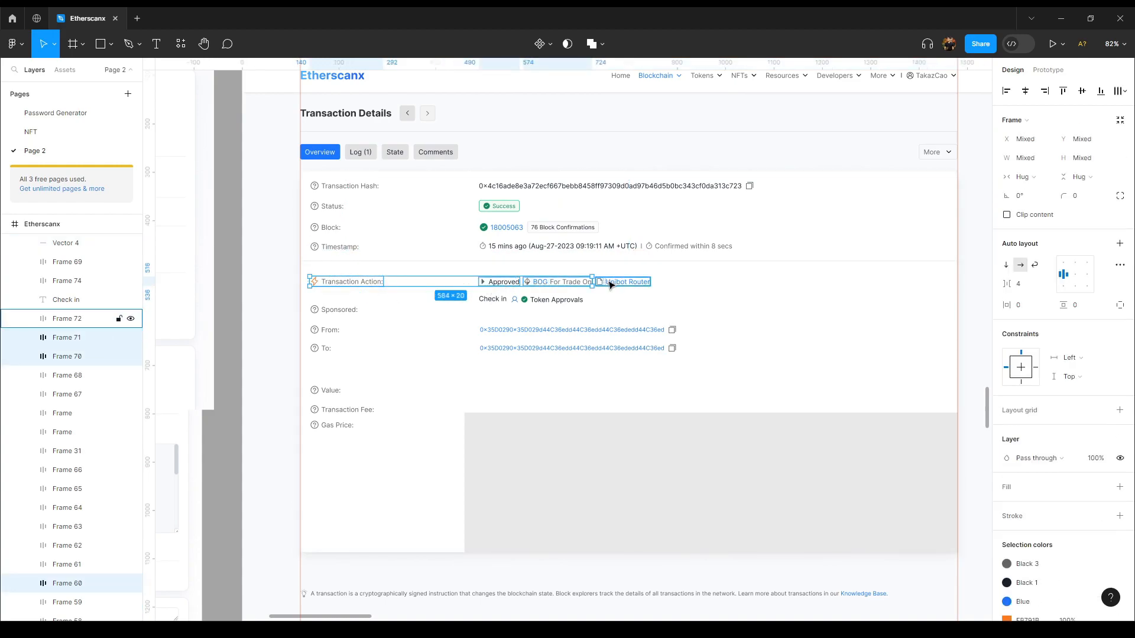
{"action": "left_click", "coordinate": [552, 300], "text": "shift"}
{"action": "left_click", "coordinate": [492, 300], "text": "shift"}
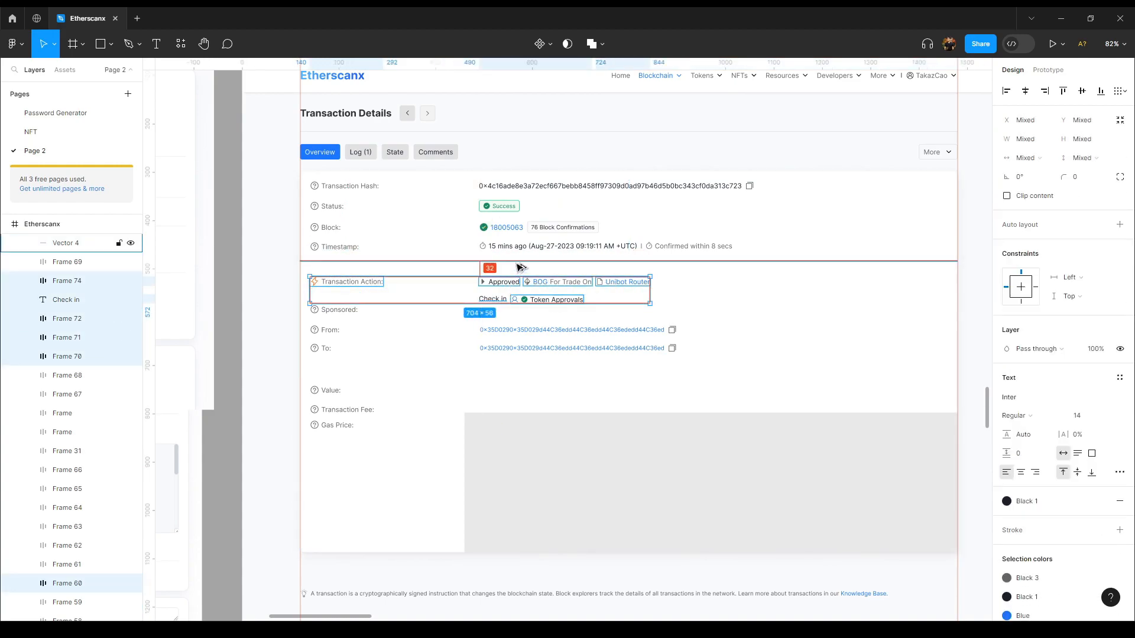
{"action": "key", "text": "shift+Up"}
{"action": "key", "text": "Up"}
{"action": "key", "text": "Up"}
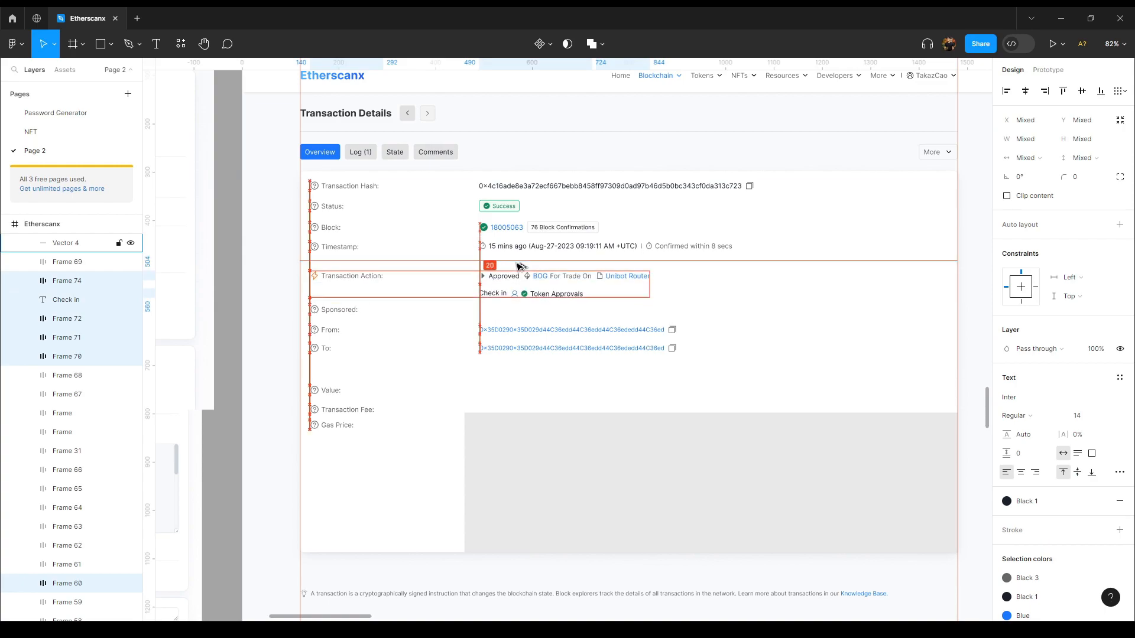
Duplicate the divider line and place the copy beneath the Transaction Action block
{"action": "left_click", "coordinate": [721, 261]}
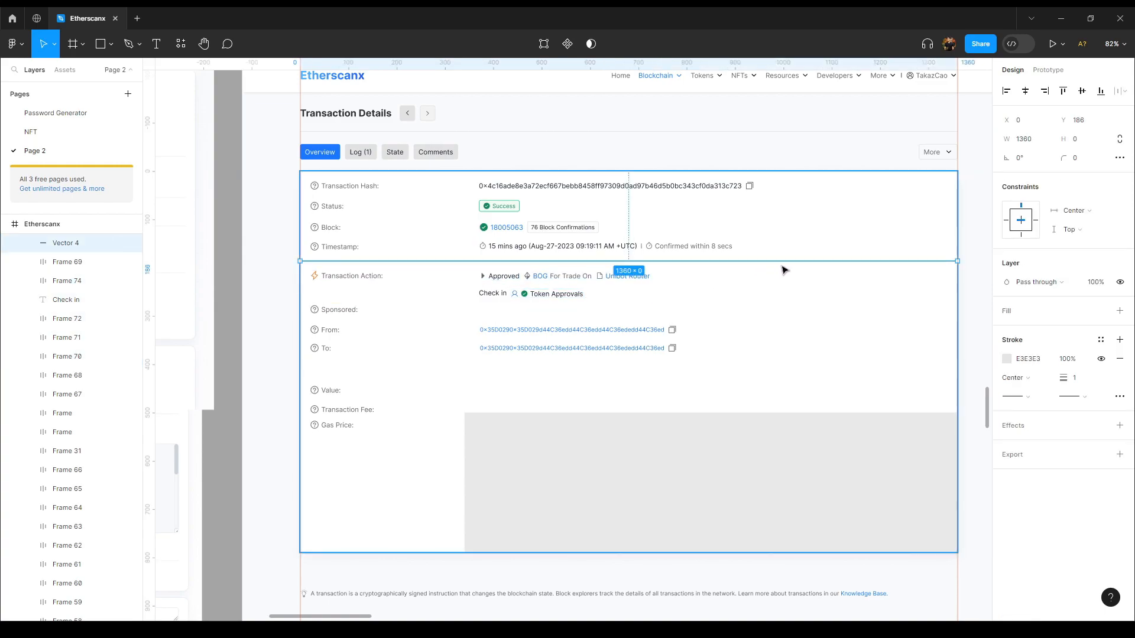
{"action": "key", "text": "ctrl+d"}
{"action": "left_click_drag", "start_coordinate": [758, 263], "coordinate": [751, 300]}
Delete the Sponsored label row from the Transaction Details card
{"action": "left_click_drag", "start_coordinate": [432, 300], "coordinate": [468, 248]}
{"action": "left_click", "coordinate": [381, 261]}
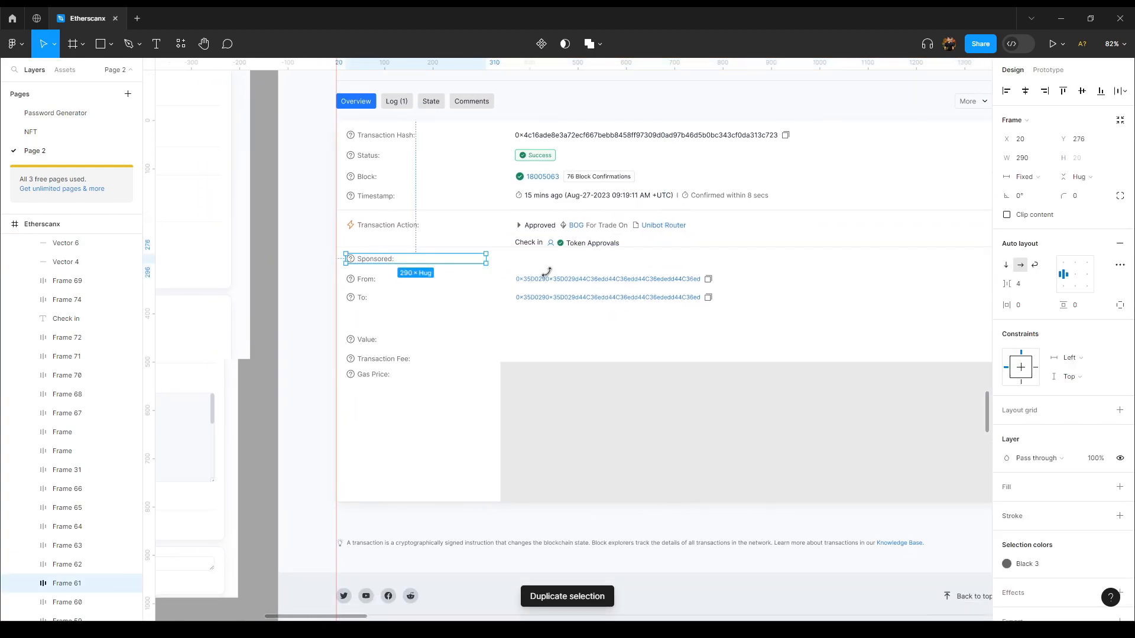
{"action": "key", "text": "Delete"}
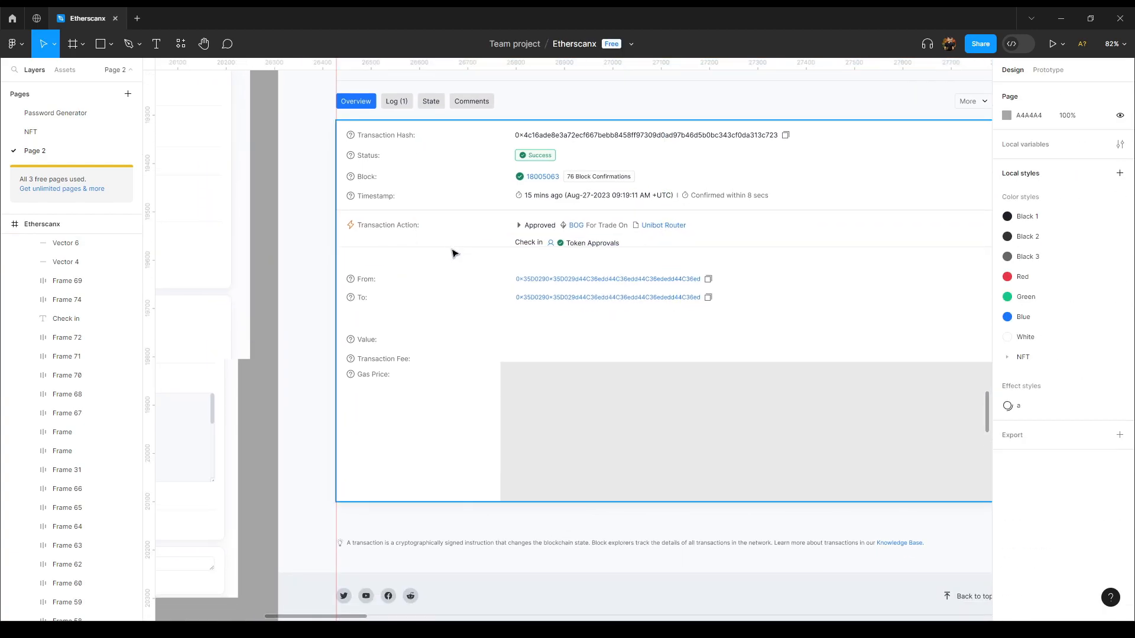
Move the divider beneath the Transaction Action block down to Y 282, leaving 20 px below the Token Approvals item
{"action": "left_click", "coordinate": [467, 248]}
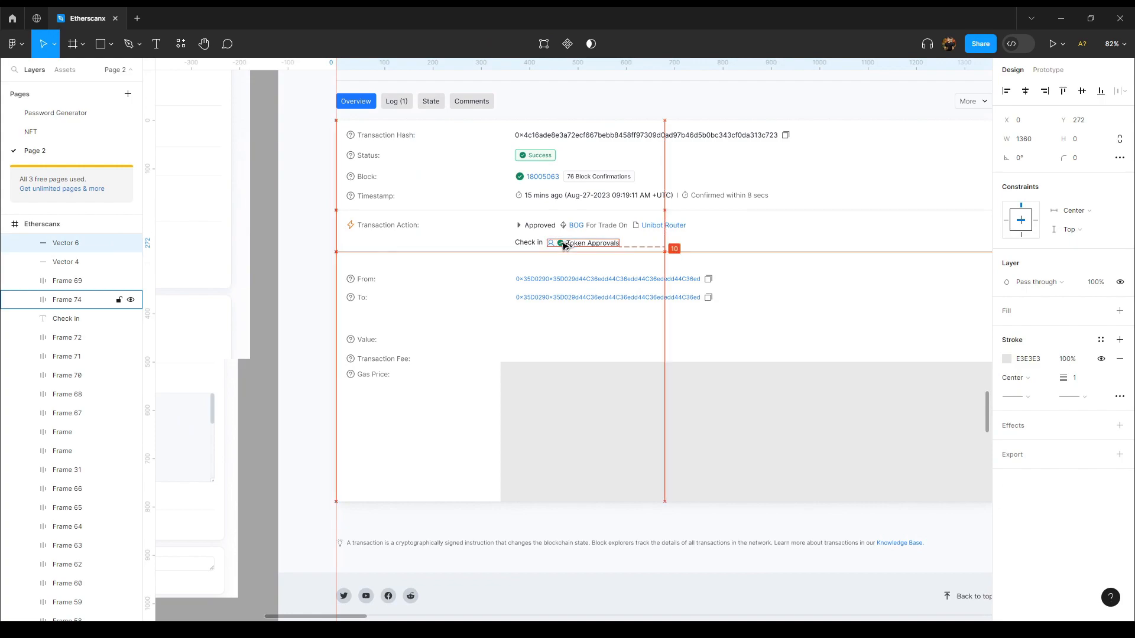
{"action": "key", "text": "shift+Down"}
{"action": "key", "text": "shift+Down"}
Space the From and To rows with their addresses 20 px apart and move them up to 20 px below the divider
{"action": "left_click", "coordinate": [544, 285]}
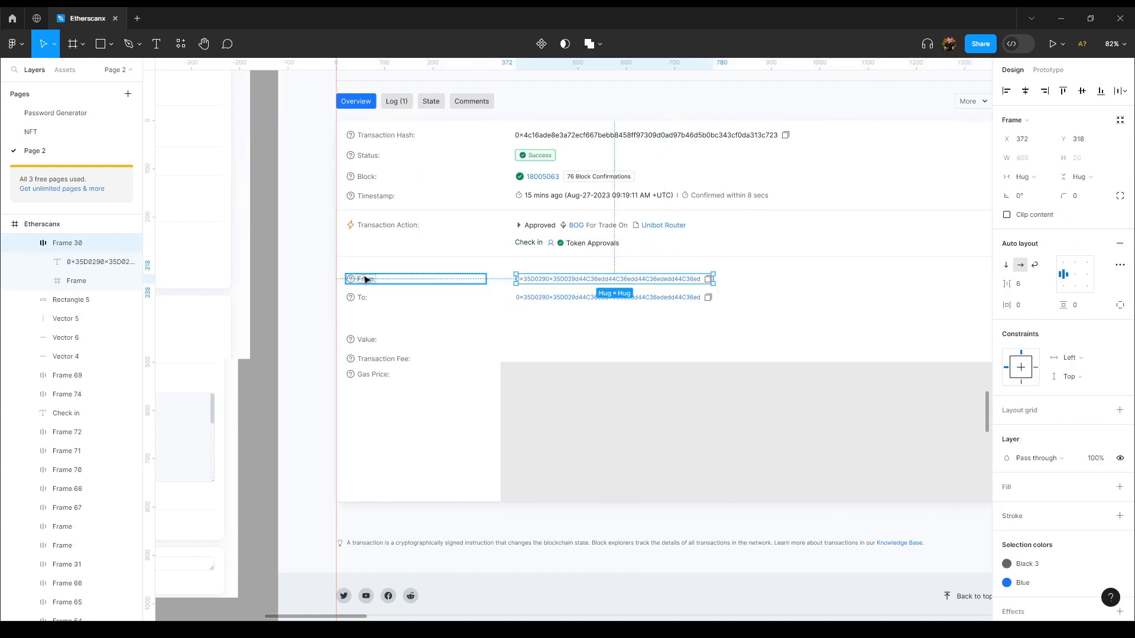
{"action": "left_click", "coordinate": [368, 279], "text": "shift"}
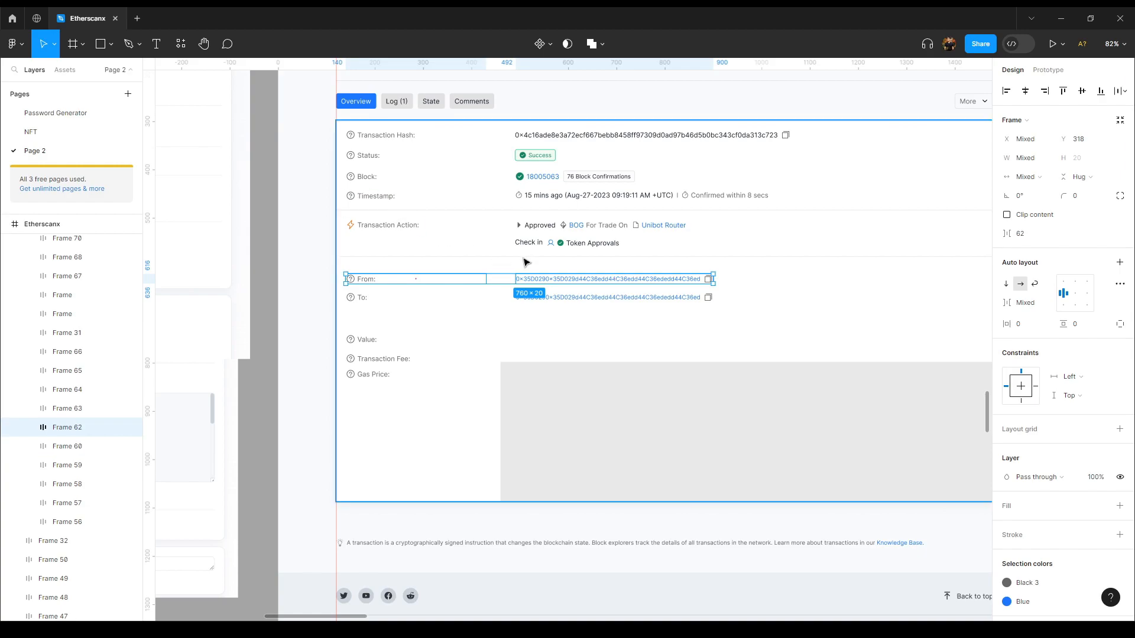
{"action": "left_click", "coordinate": [548, 301], "text": "shift"}
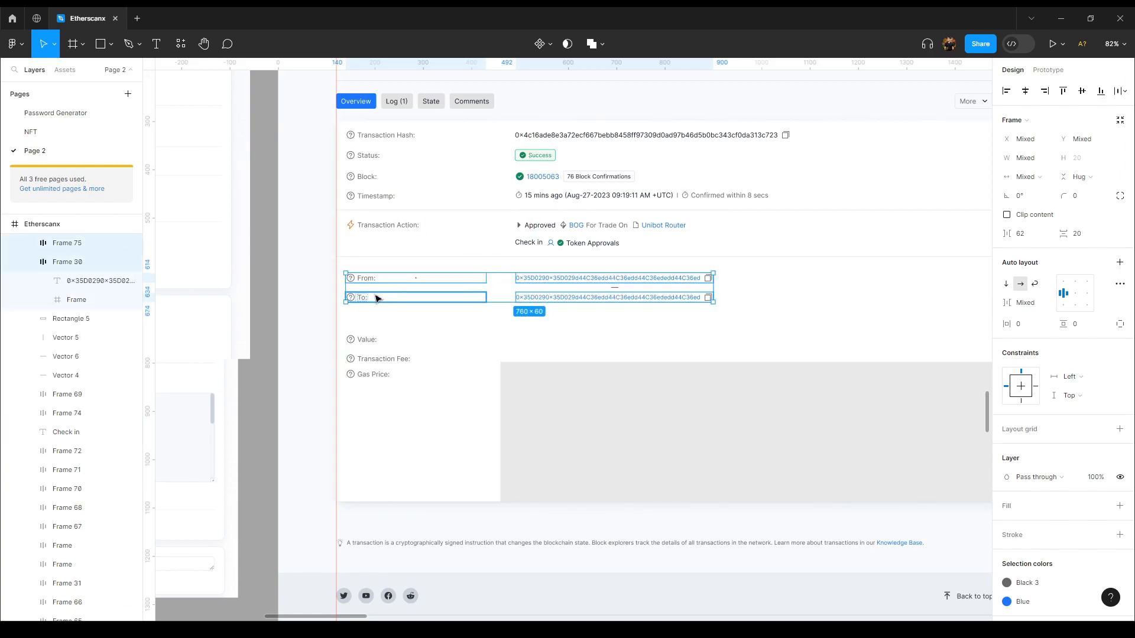
{"action": "key", "text": "shift+Up"}
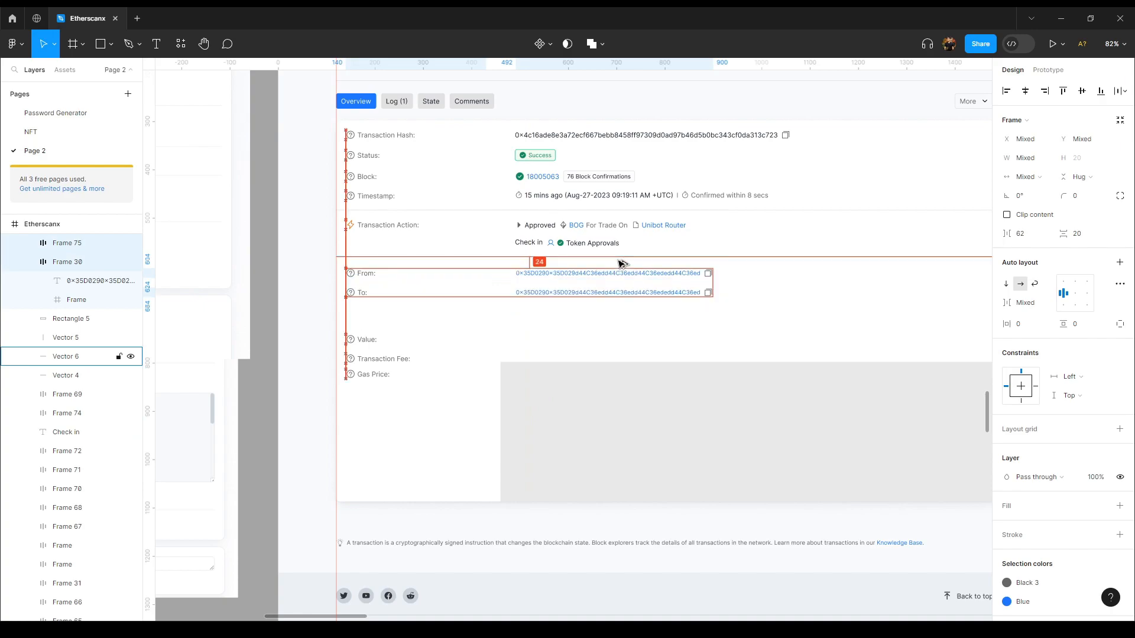
{"action": "key", "text": "Up"}
{"action": "key", "text": "Up"}
{"action": "key", "text": "Up"}
{"action": "key", "text": "Up"}
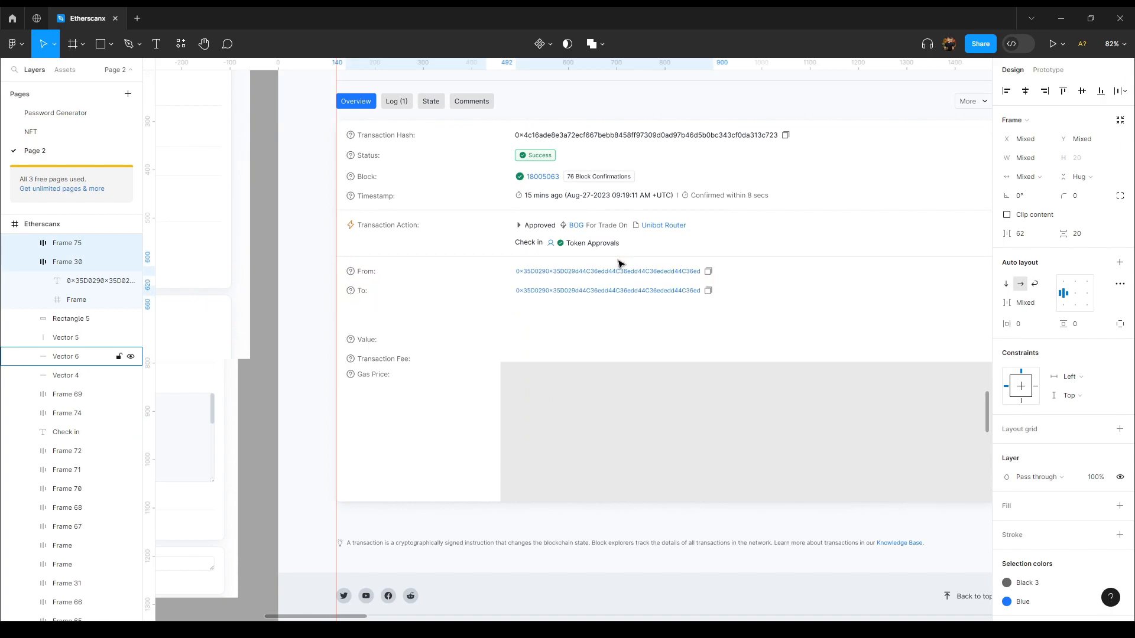
Duplicate the divider above the From row and place the copy at Y 382, 20 px below the To row
{"action": "left_click", "coordinate": [621, 258]}
{"action": "left_click_drag", "start_coordinate": [394, 273], "coordinate": [896, 256]}
{"action": "left_click_drag", "start_coordinate": [609, 235], "coordinate": [777, 308]}
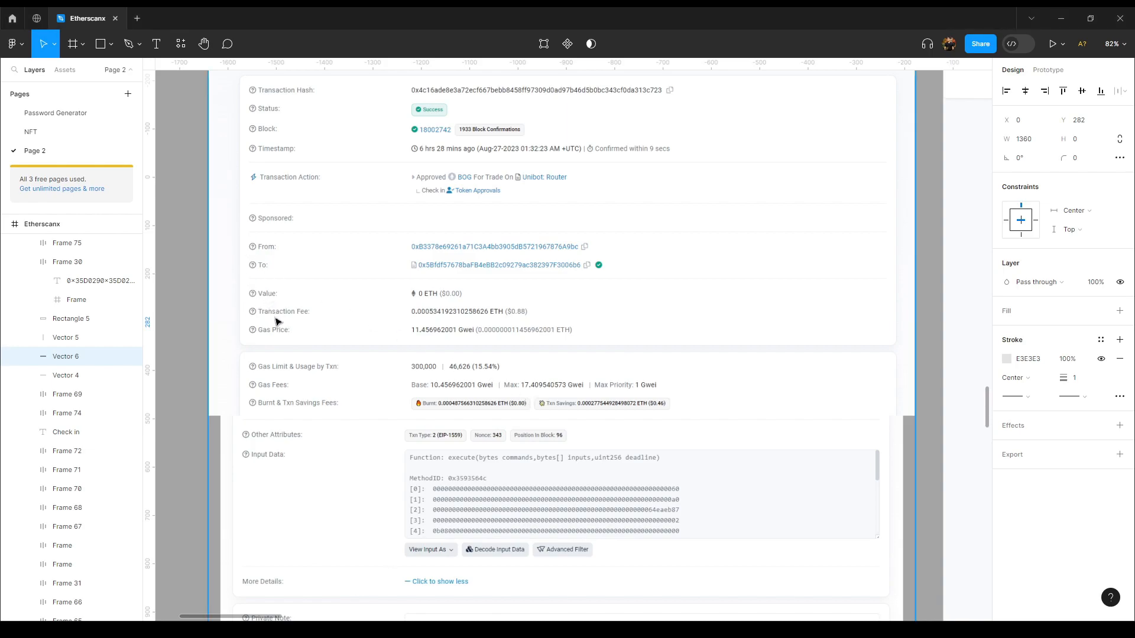
{"action": "left_click", "coordinate": [925, 349]}
{"action": "left_click_drag", "start_coordinate": [796, 339], "coordinate": [346, 324]}
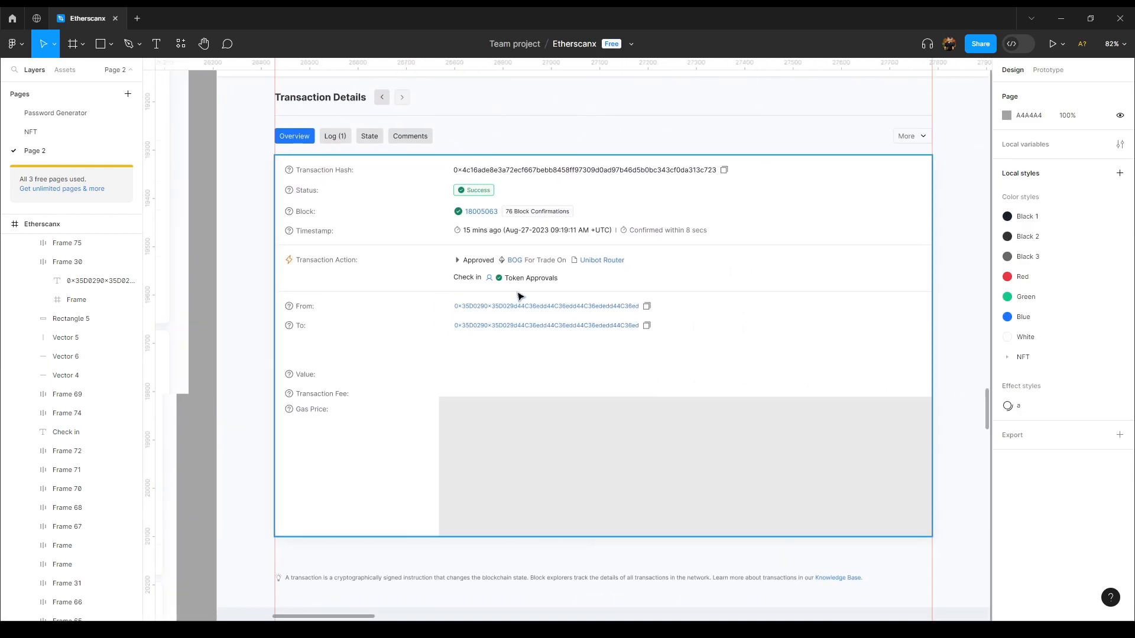
{"action": "left_click", "coordinate": [518, 293]}
{"action": "key", "text": "ctrl+d"}
{"action": "left_click_drag", "start_coordinate": [515, 297], "coordinate": [516, 347]}
{"action": "key", "text": "Up"}
{"action": "key", "text": "Up"}
{"action": "key", "text": "Up"}
{"action": "key", "text": "Up"}
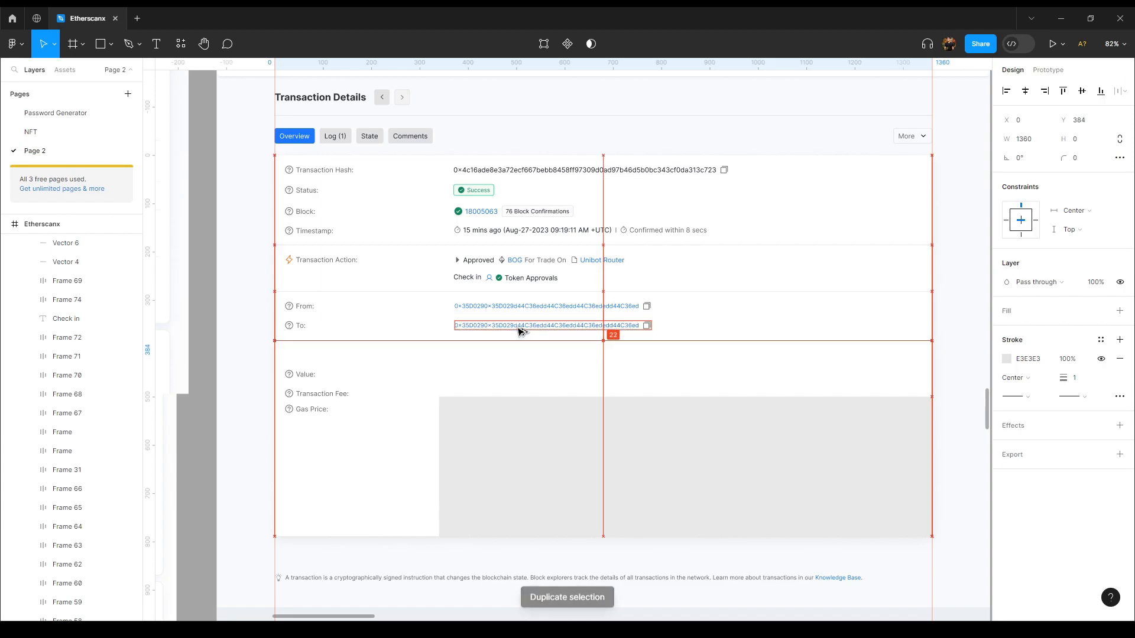
Delete the grey rectangle in the Transaction Details card and move the Value label up to Y 402, 20 px below the new divider
{"action": "mouse_move", "coordinate": [382, 349]}
{"action": "left_mouse_down"}
{"action": "mouse_move", "coordinate": [500, 313]}
{"action": "mouse_move", "coordinate": [698, 324]}
{"action": "left_mouse_up"}
{"action": "left_click_drag", "start_coordinate": [472, 311], "coordinate": [141, 236]}
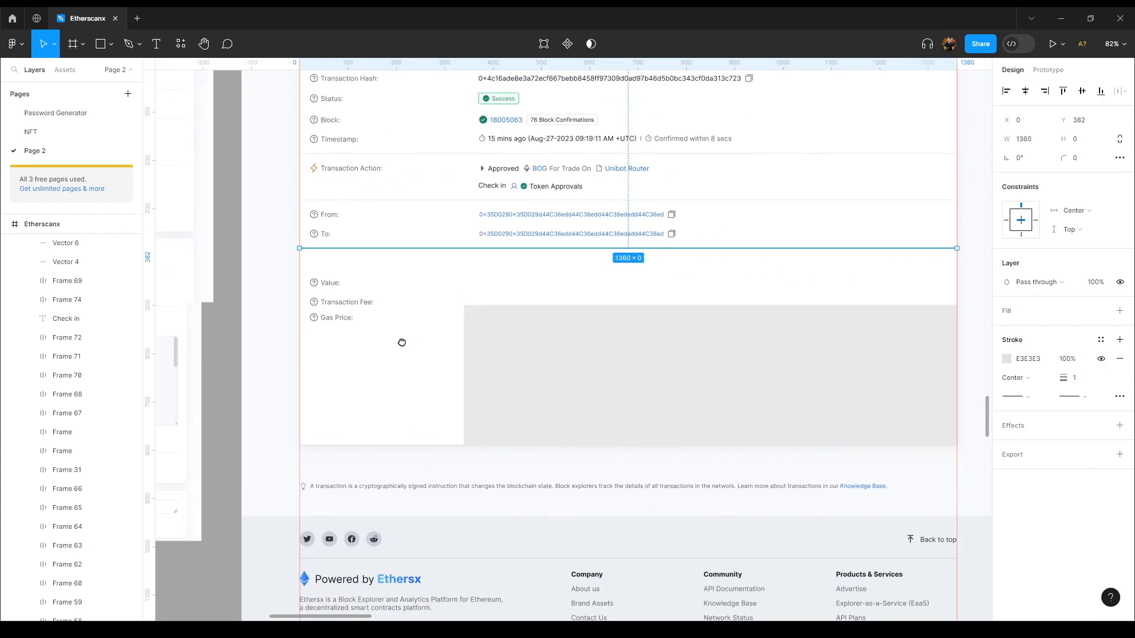
{"action": "left_click", "coordinate": [646, 357]}
{"action": "key", "text": "Delete"}
{"action": "left_click_drag", "start_coordinate": [343, 290], "coordinate": [344, 251]}
Examine the Transaction Details reference screenshots and the finished Transactions page for how ETH values are laid out and styled
{"action": "scroll", "coordinate": [309, 243], "scroll_direction": "left", "scroll_amount": 5}
{"action": "left_click_drag", "start_coordinate": [274, 236], "coordinate": [195, 302]}
{"action": "left_click_drag", "start_coordinate": [360, 370], "coordinate": [255, 360]}
{"action": "scroll", "coordinate": [529, 317], "scroll_direction": "down", "scroll_amount": 5}
{"action": "scroll", "coordinate": [529, 317], "scroll_direction": "up", "scroll_amount": 5}
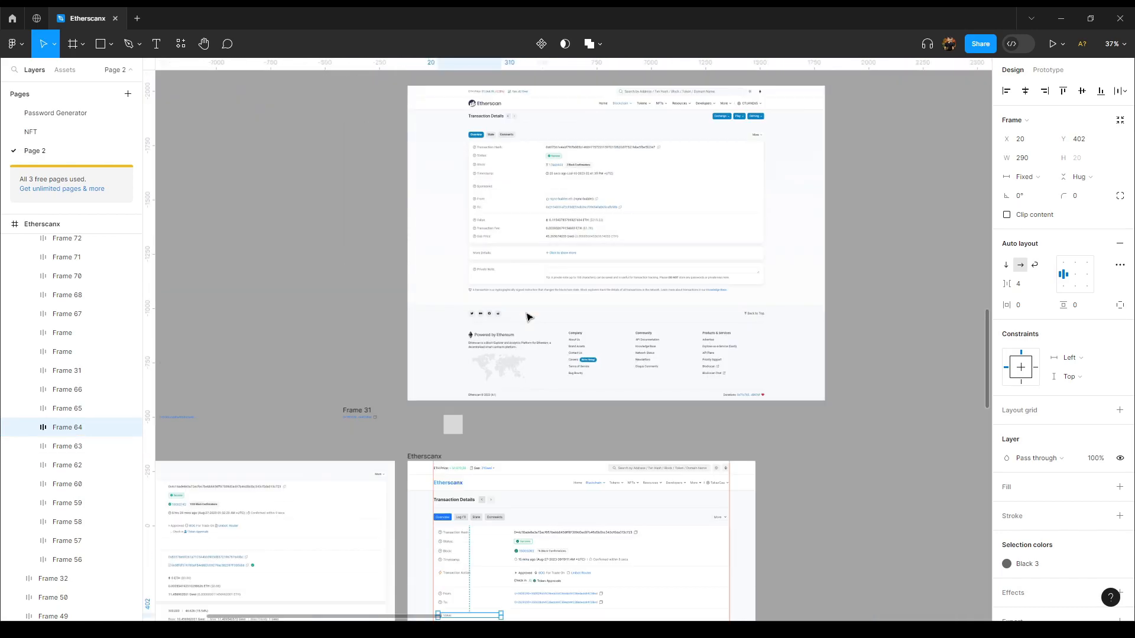
{"action": "scroll", "coordinate": [626, 347], "scroll_direction": "up", "scroll_amount": 10}
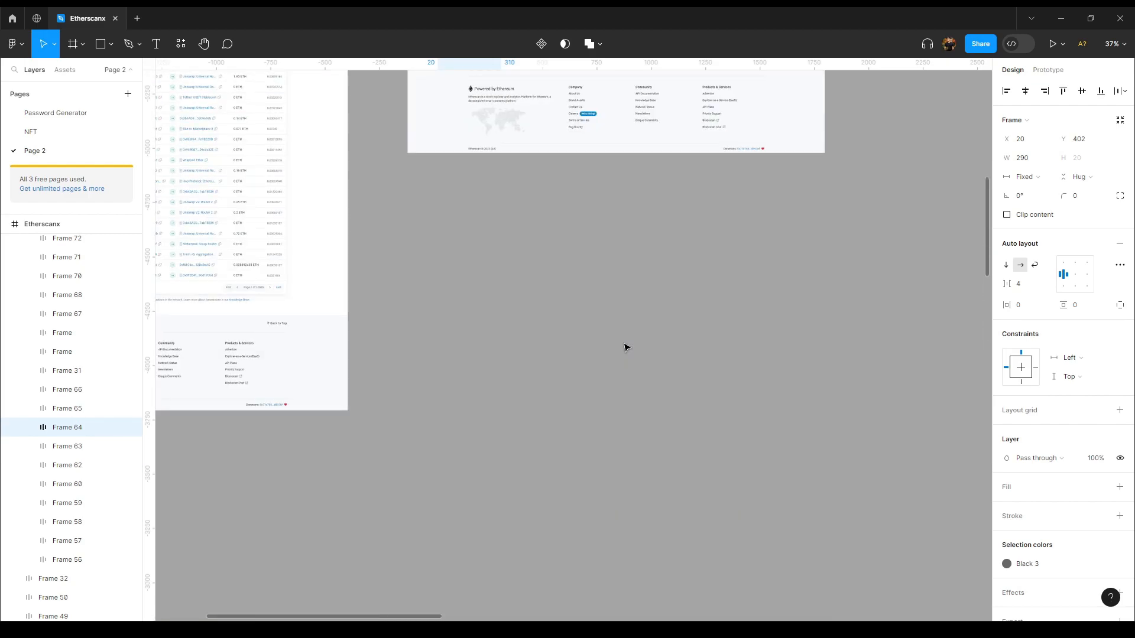
{"action": "scroll", "coordinate": [629, 343], "scroll_direction": "up", "scroll_amount": 5}
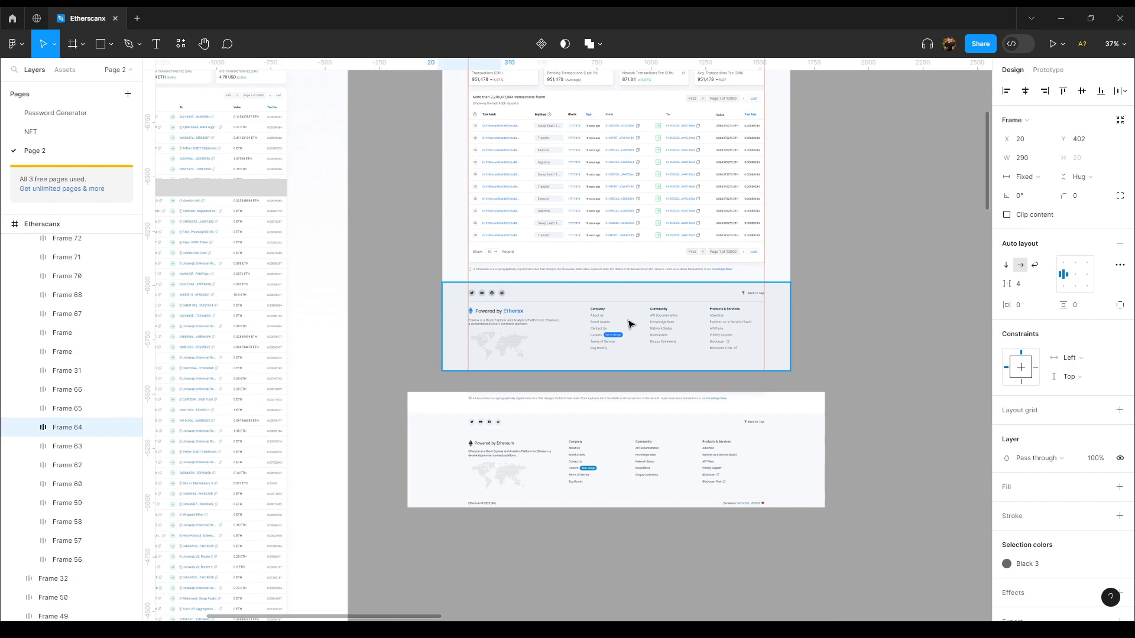
{"action": "scroll", "coordinate": [616, 315], "scroll_direction": "down", "scroll_amount": 14}
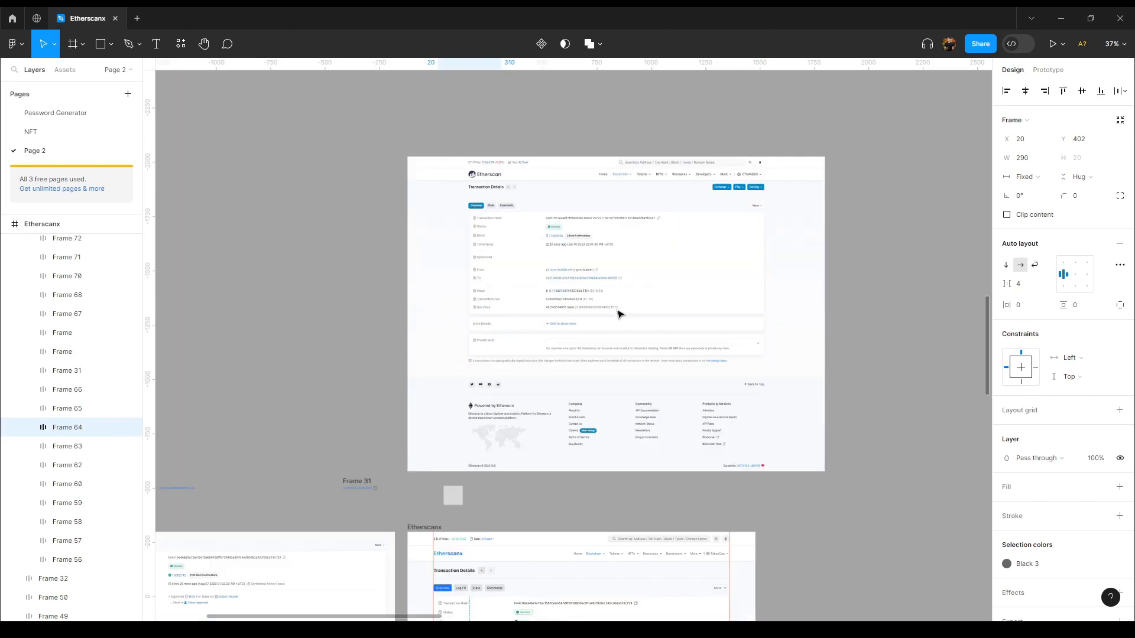
{"action": "left_click_drag", "start_coordinate": [553, 512], "coordinate": [729, 223]}
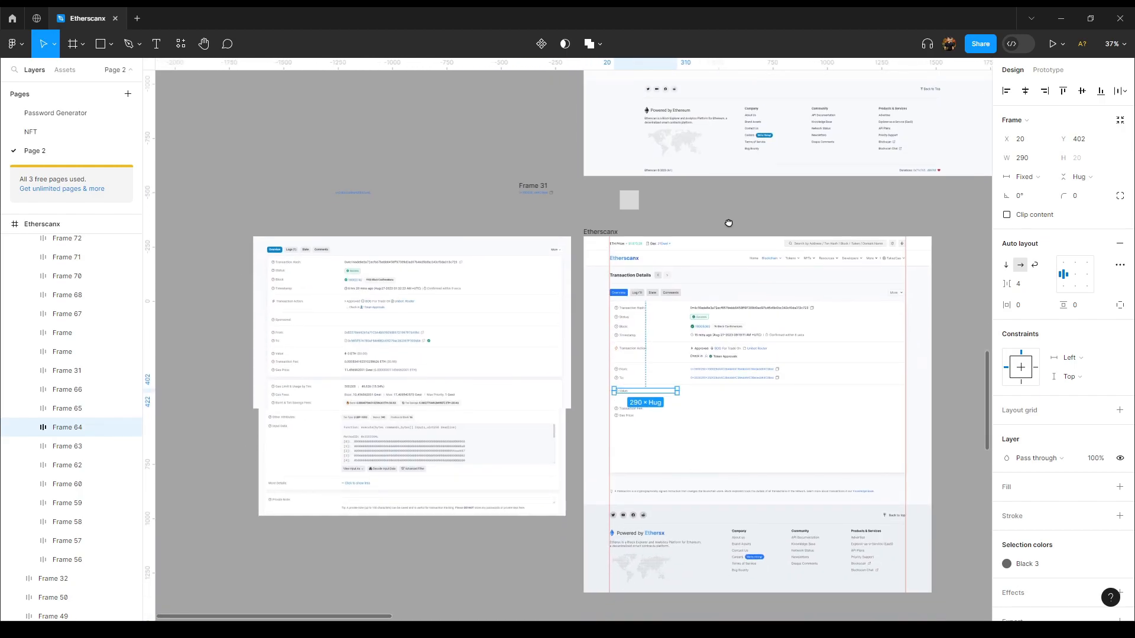
{"action": "scroll", "coordinate": [297, 366], "scroll_direction": "up", "scroll_amount": 5}
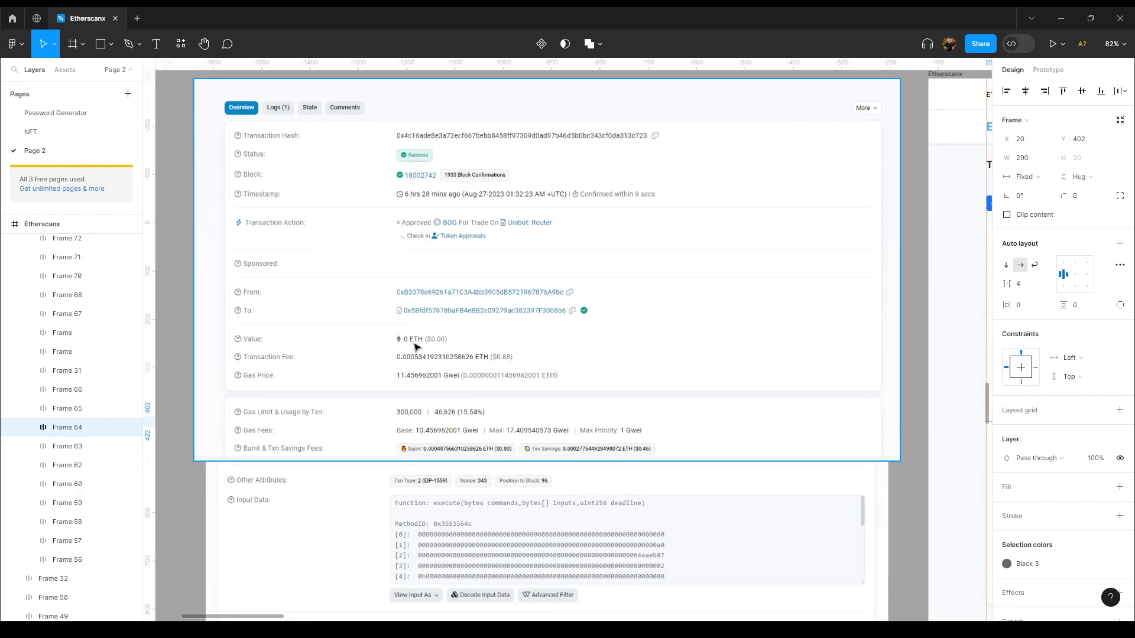
{"action": "scroll", "coordinate": [412, 352], "scroll_direction": "down", "scroll_amount": 6}
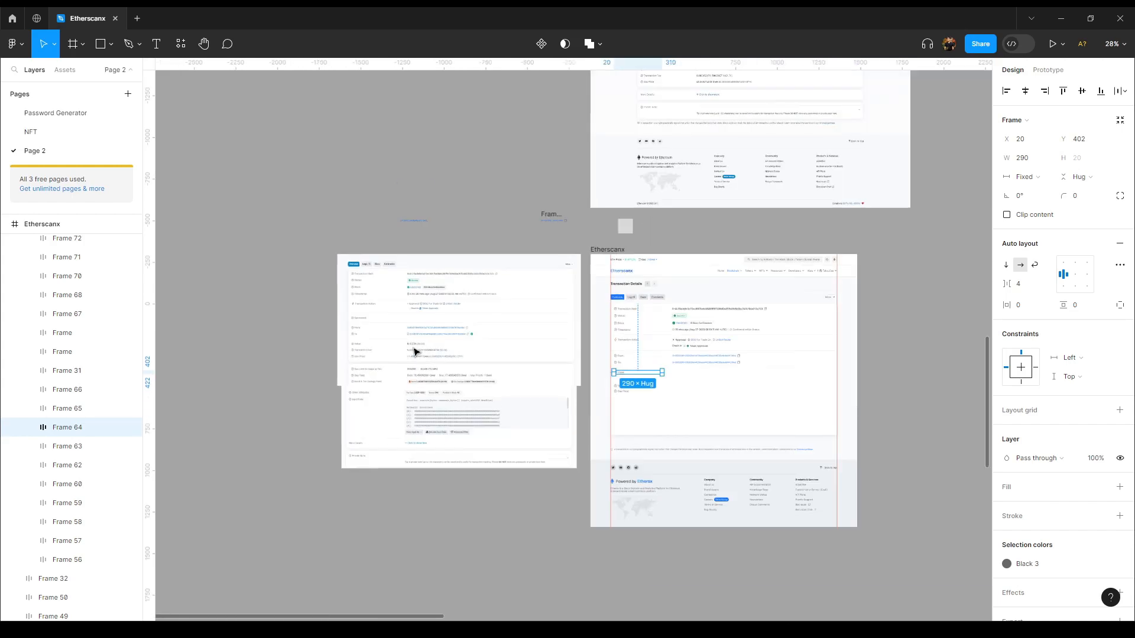
{"action": "left_click_drag", "start_coordinate": [727, 372], "coordinate": [502, 370]}
{"action": "scroll", "coordinate": [498, 369], "scroll_direction": "up", "scroll_amount": 8}
{"action": "scroll", "coordinate": [491, 367], "scroll_direction": "up", "scroll_amount": 10}
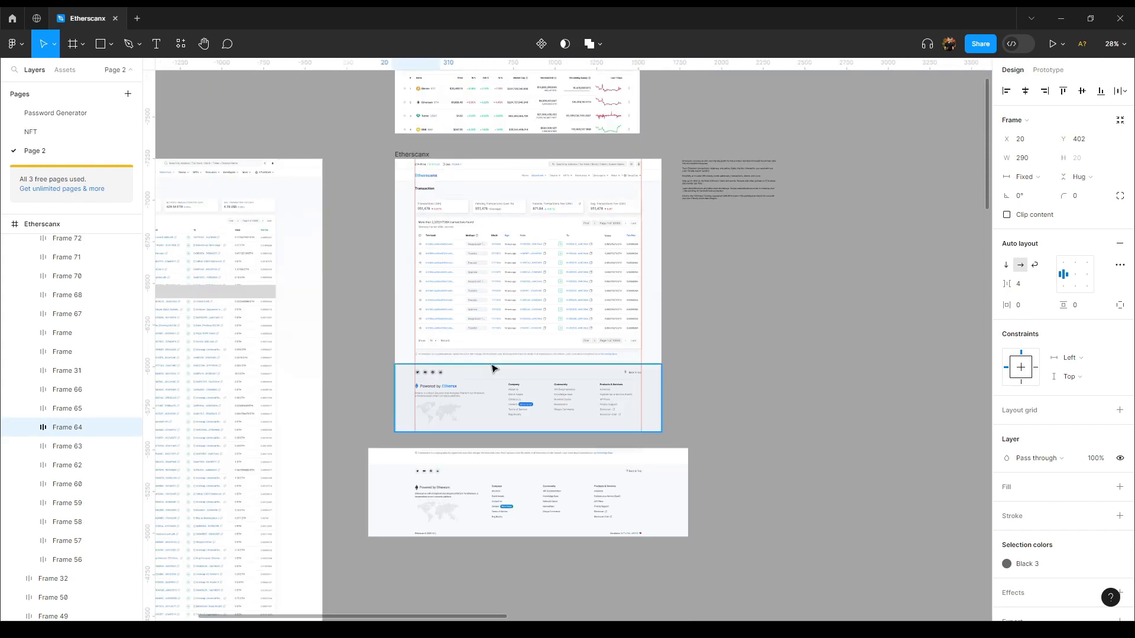
{"action": "scroll", "coordinate": [504, 290], "scroll_direction": "up", "scroll_amount": 5}
{"action": "left_click_drag", "start_coordinate": [609, 286], "coordinate": [544, 304]}
{"action": "scroll", "coordinate": [554, 359], "scroll_direction": "down", "scroll_amount": 1}
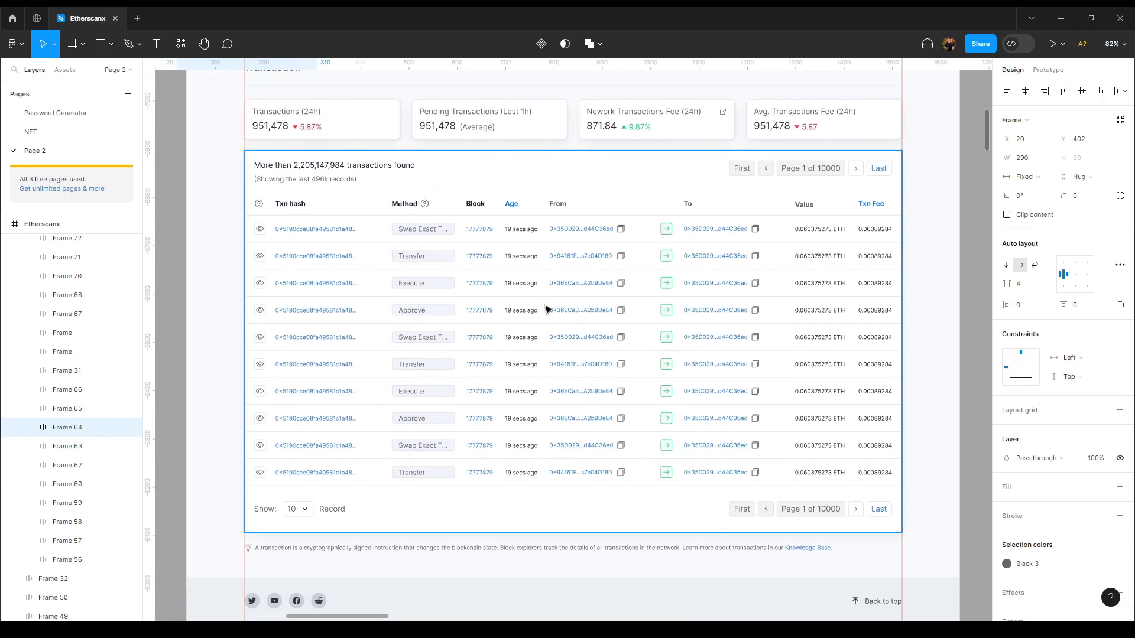
{"action": "scroll", "coordinate": [558, 307], "scroll_direction": "down", "scroll_amount": 6}
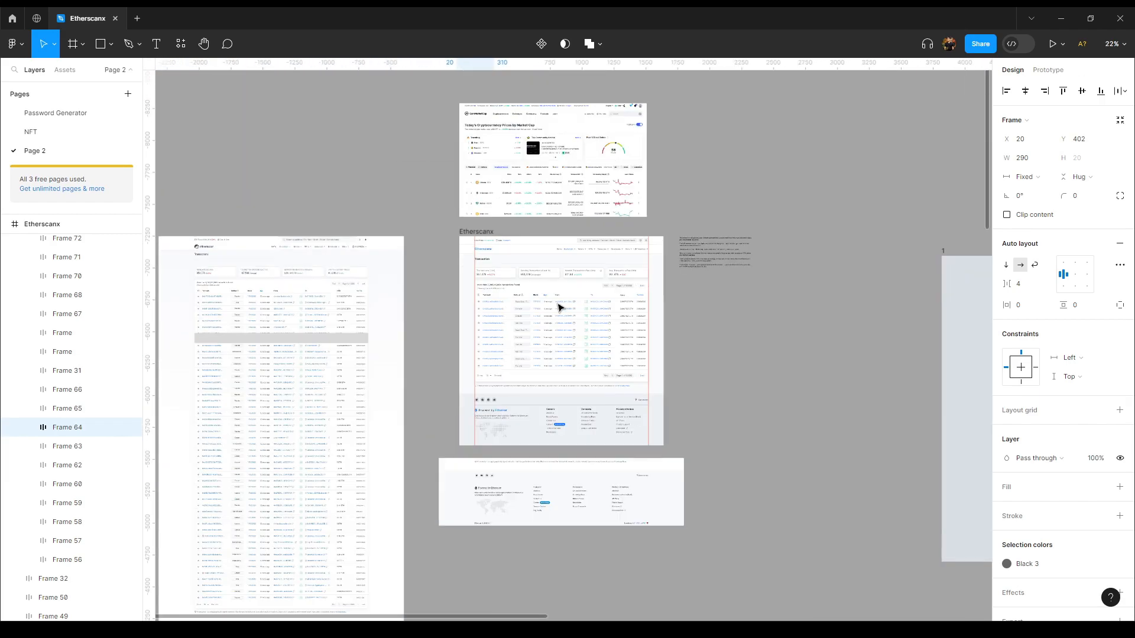
{"action": "scroll", "coordinate": [546, 326], "scroll_direction": "up", "scroll_amount": 4}
{"action": "scroll", "coordinate": [550, 319], "scroll_direction": "up", "scroll_amount": 5}
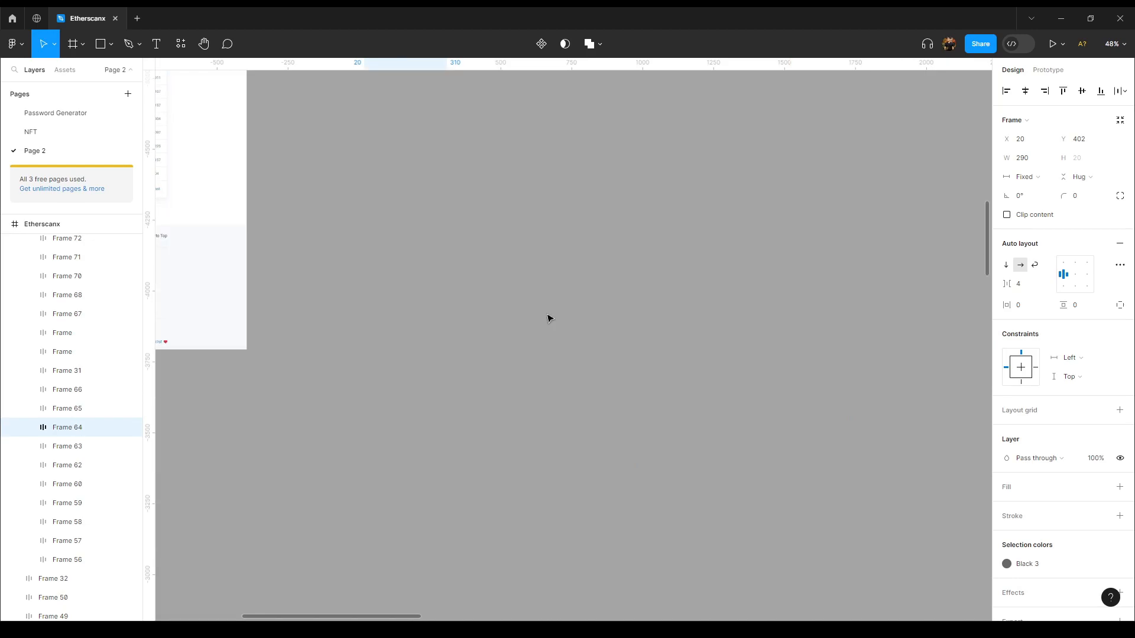
{"action": "scroll", "coordinate": [497, 365], "scroll_direction": "down", "scroll_amount": 10}
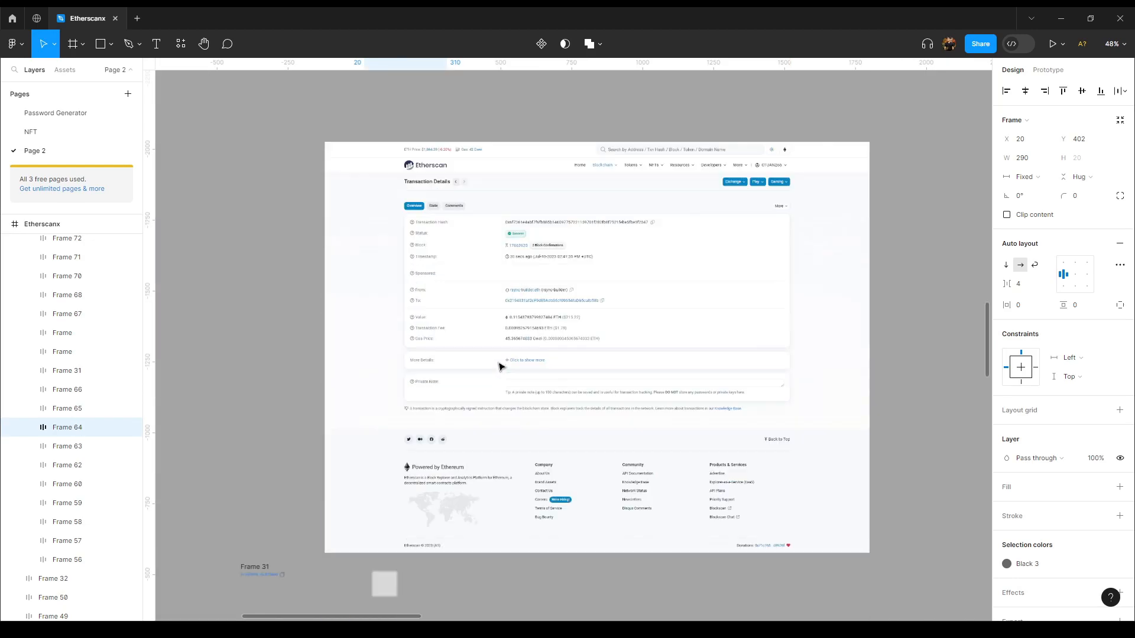
{"action": "left_click_drag", "start_coordinate": [472, 255], "coordinate": [511, 314]}
{"action": "scroll", "coordinate": [531, 280], "scroll_direction": "up", "scroll_amount": 3}
{"action": "left_click_drag", "start_coordinate": [179, 279], "coordinate": [299, 250]}
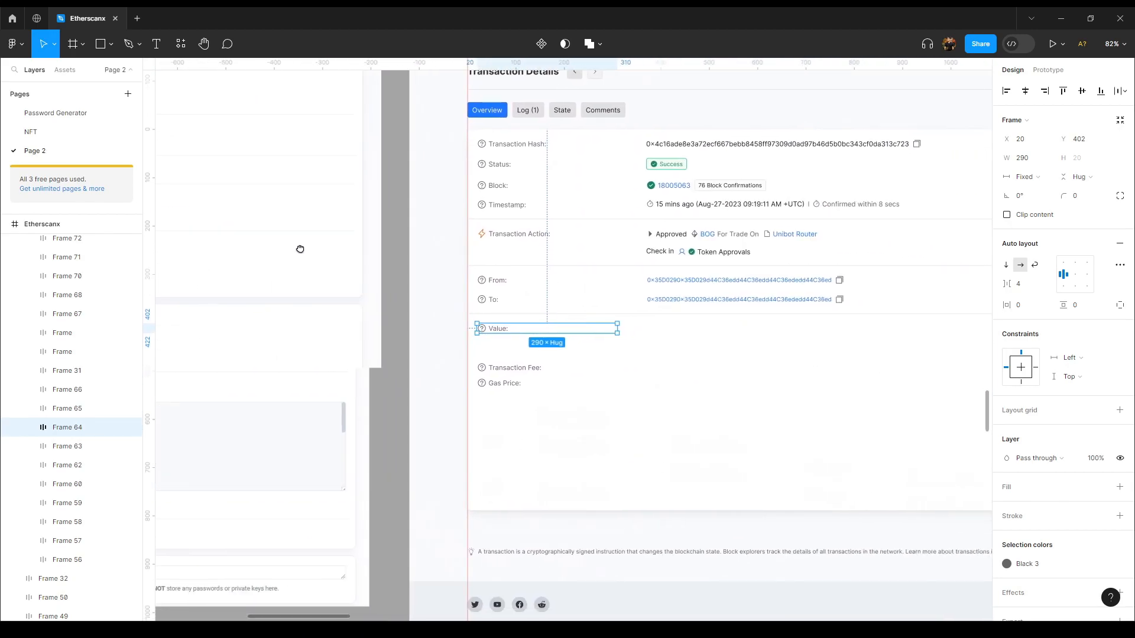
Copy the "BOG For Trade On" item into the Value row at X 372, vertically centred on the Value label
{"action": "left_click", "coordinate": [721, 237]}
{"action": "left_click_drag", "start_coordinate": [722, 240], "coordinate": [672, 374]}
{"action": "left_click_drag", "start_coordinate": [477, 357], "coordinate": [534, 344]}
{"action": "left_click_drag", "start_coordinate": [756, 362], "coordinate": [746, 324]}
{"action": "left_click", "coordinate": [573, 319], "text": "shift"}
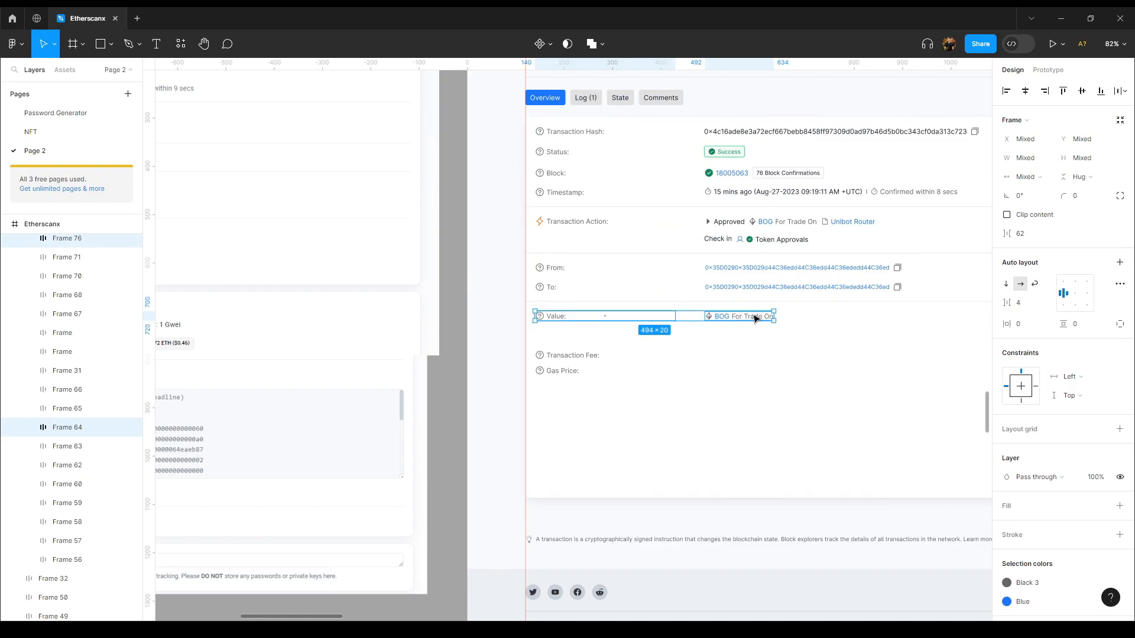
{"action": "left_click", "coordinate": [650, 320], "text": "shift"}
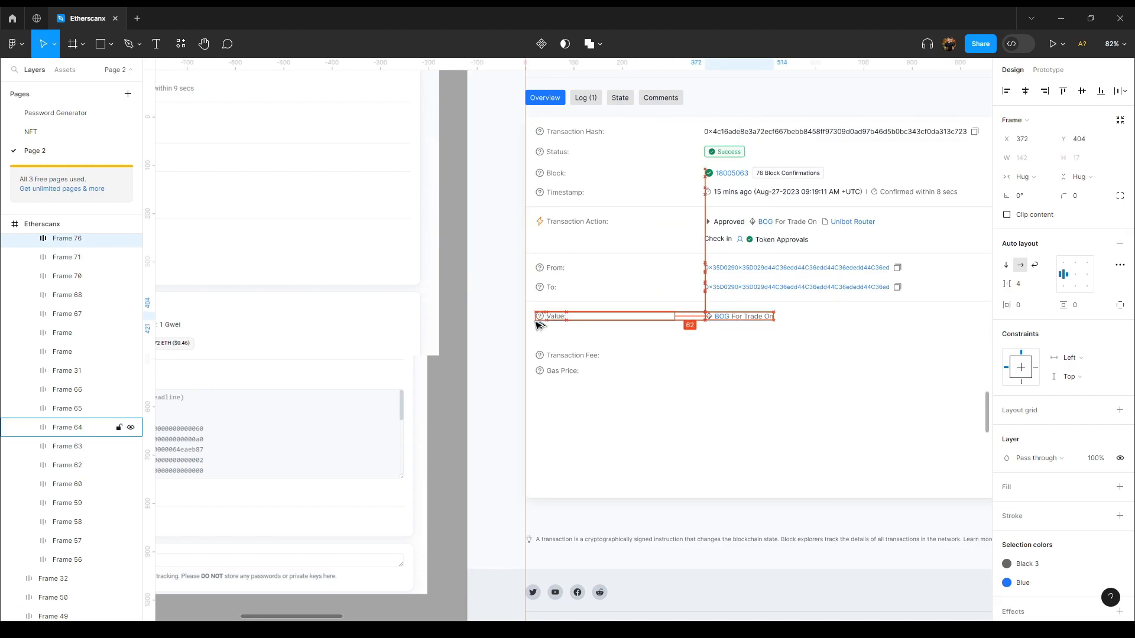
{"action": "left_click", "coordinate": [478, 331]}
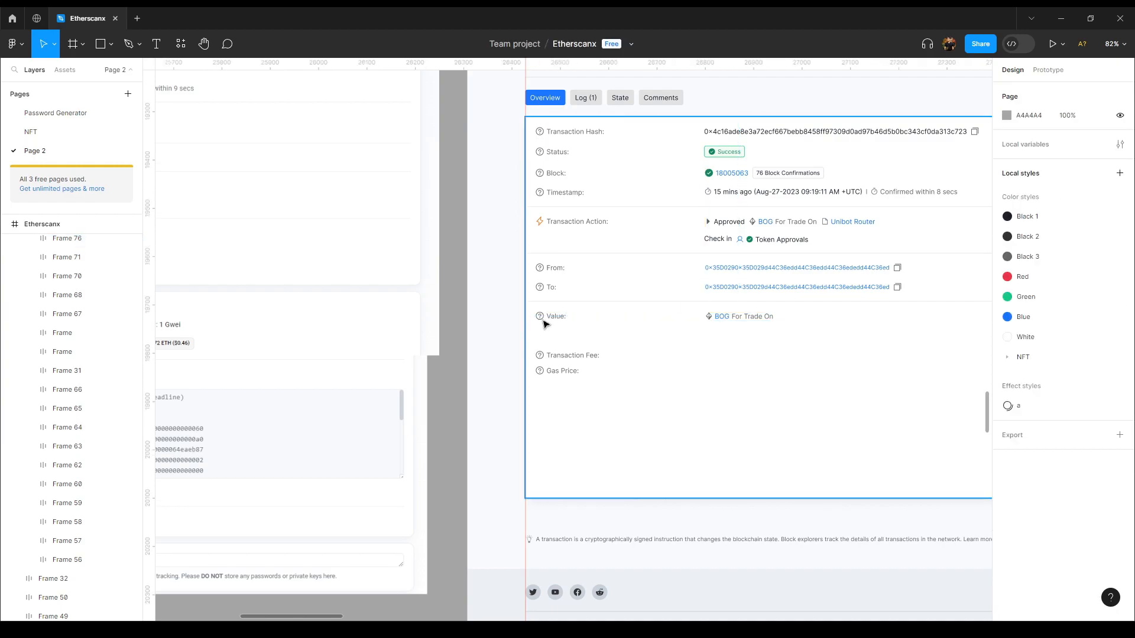
Delete the BOG text from the copied item and replace "For Trade On" with "12 ETH"
{"action": "left_click_drag", "start_coordinate": [430, 293], "coordinate": [542, 319]}
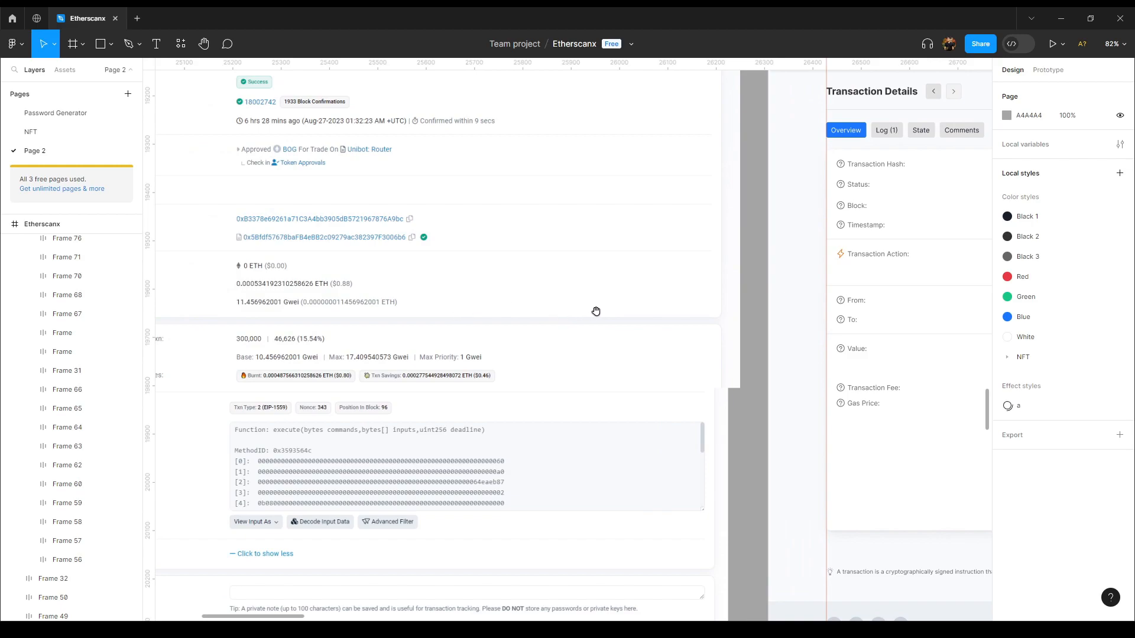
{"action": "left_click_drag", "start_coordinate": [919, 335], "coordinate": [547, 330]}
{"action": "scroll", "coordinate": [684, 344], "scroll_direction": "up", "scroll_amount": 3}
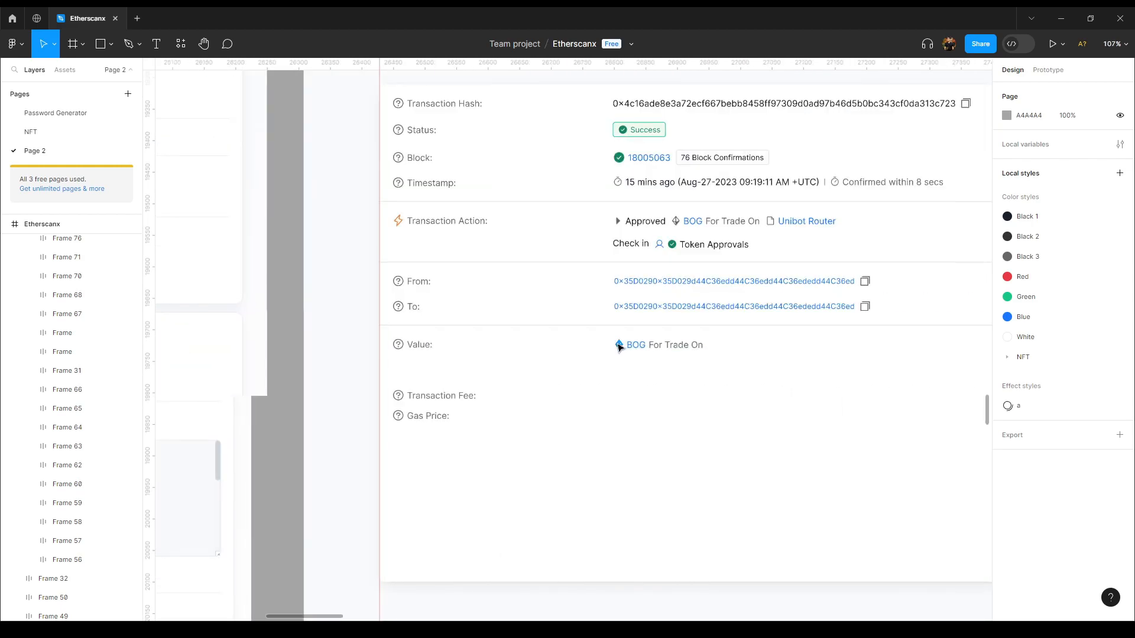
{"action": "double_click", "coordinate": [645, 346]}
{"action": "key", "text": "Delete"}
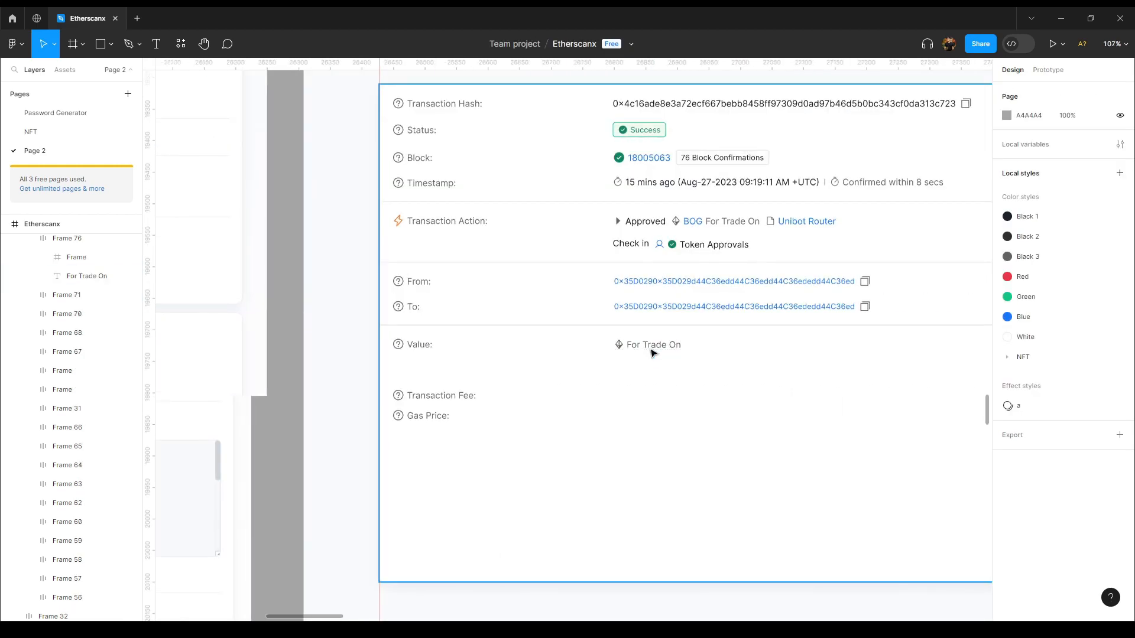
{"action": "double_click", "coordinate": [644, 346]}
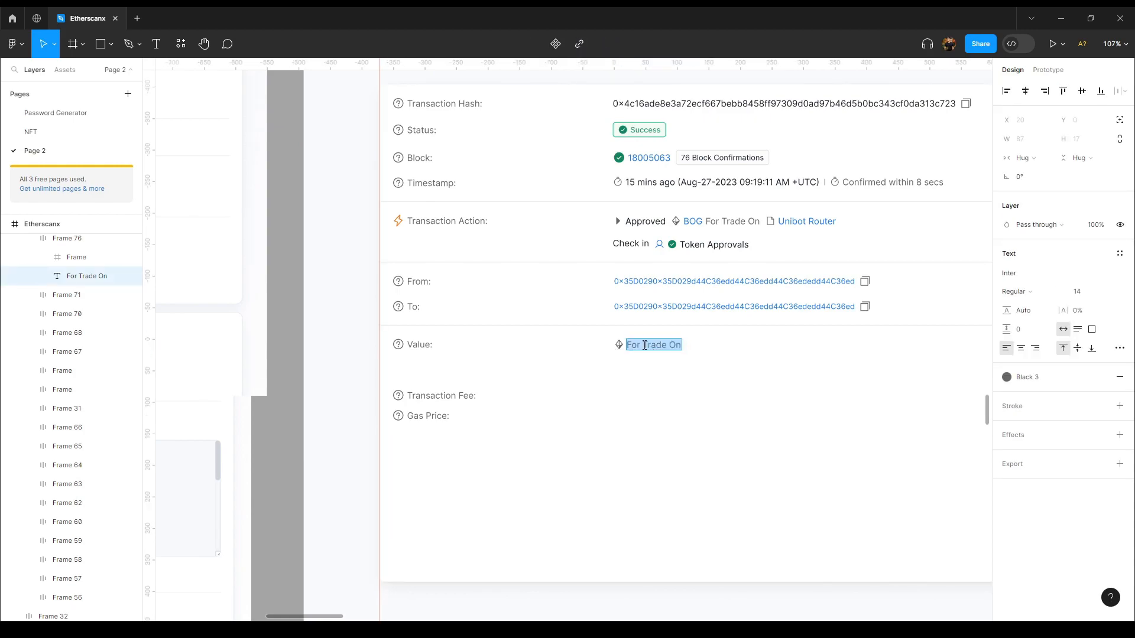
{"action": "type", "text": "12 ETH"}
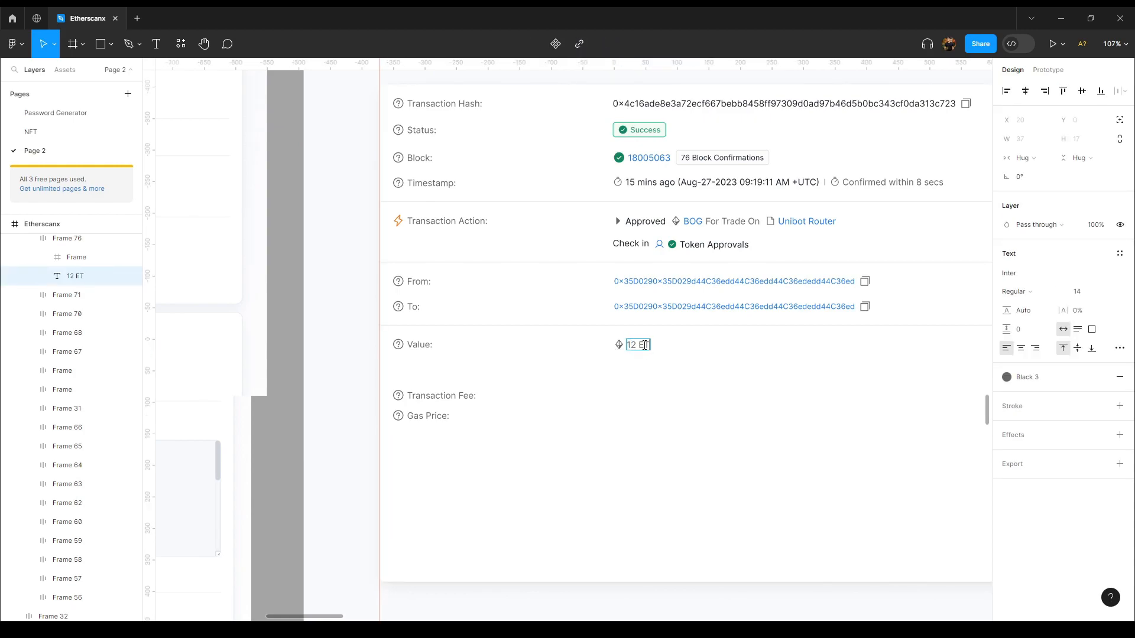
{"action": "key", "text": "Escape"}
{"action": "left_click", "coordinate": [556, 334]}
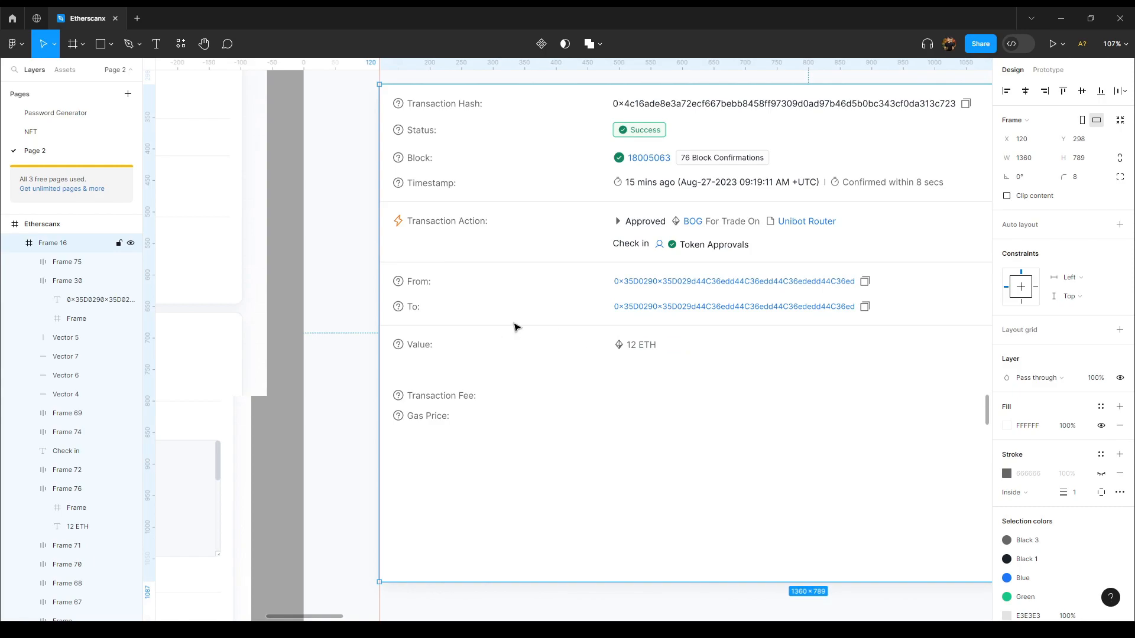
Extend the 12 ETH text in the Value row to read "12 ETH ($20.5410)", following the reference screenshot's layout
{"action": "left_click_drag", "start_coordinate": [344, 296], "coordinate": [473, 301]}
{"action": "left_click", "coordinate": [424, 277]}
{"action": "left_click_drag", "start_coordinate": [278, 273], "coordinate": [771, 308]}
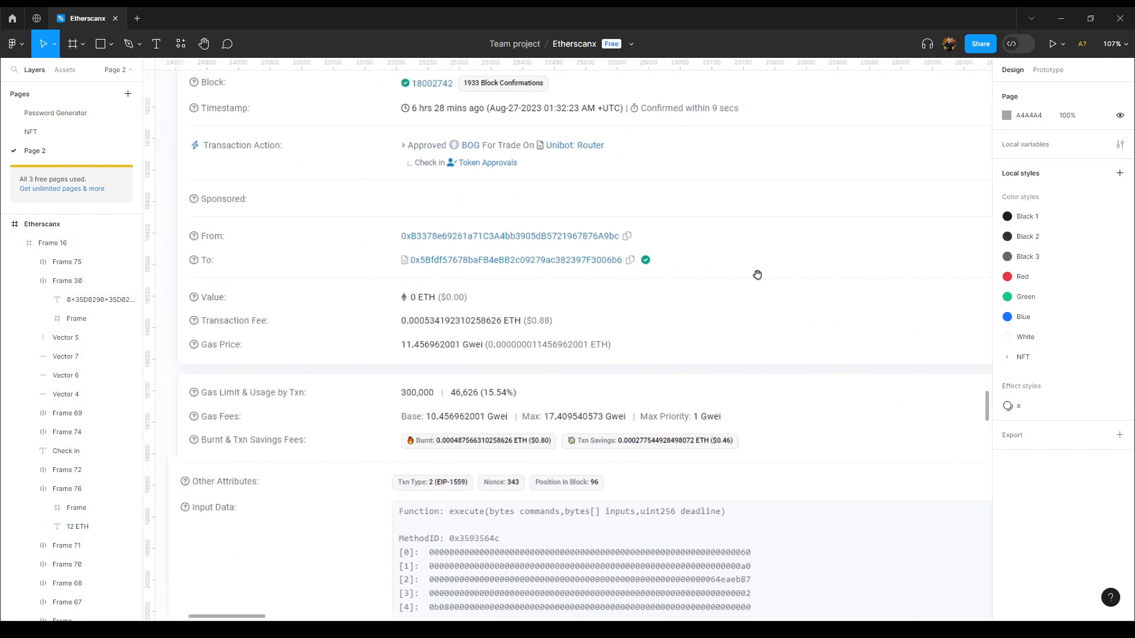
{"action": "scroll", "coordinate": [687, 307], "scroll_direction": "right", "scroll_amount": 15}
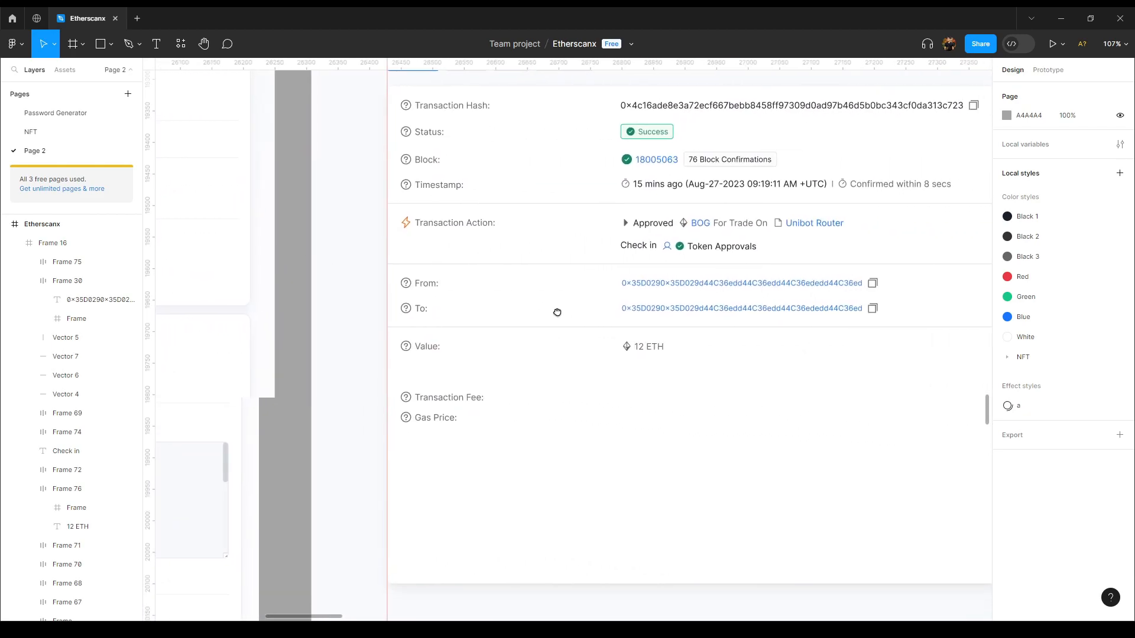
{"action": "double_click", "coordinate": [582, 342]}
{"action": "key", "text": "Right"}
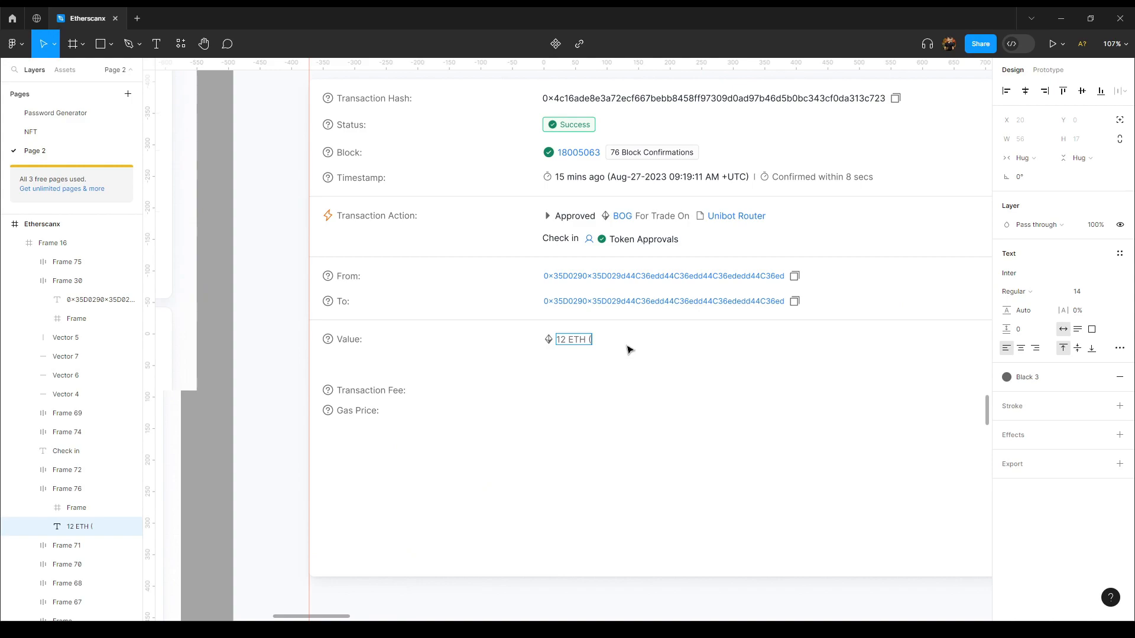
{"action": "type", "text": "(@"}
{"action": "key", "text": "BackSpace"}
{"action": "type", "text": "$2054"}
{"action": "type", "text": "10"}
{"action": "type", "text": "."}
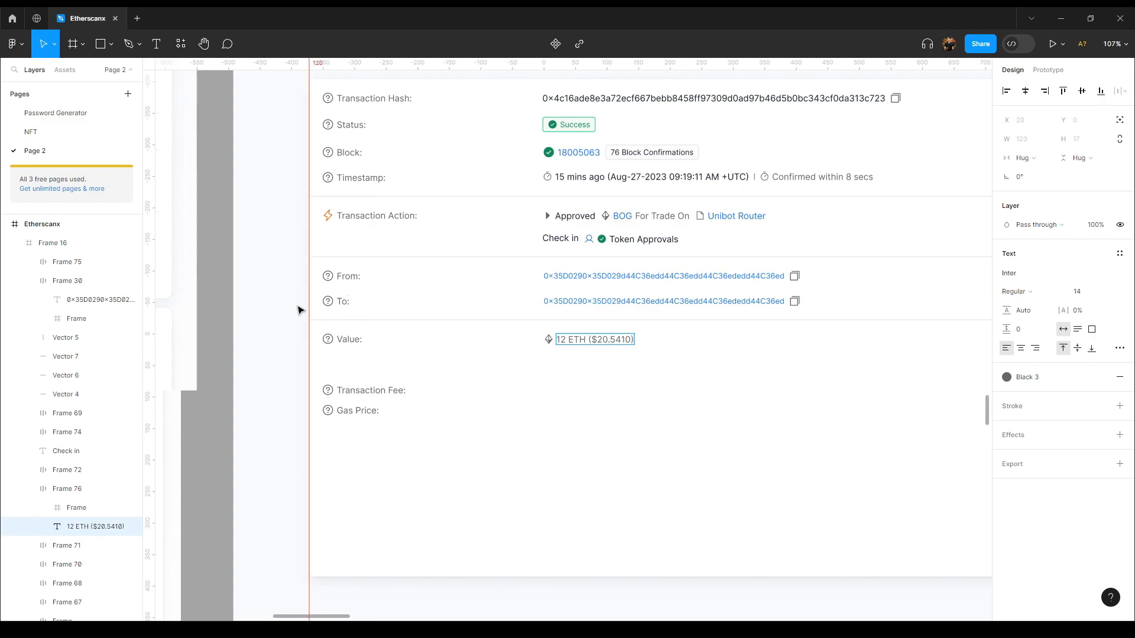
{"action": "left_click", "coordinate": [261, 304]}
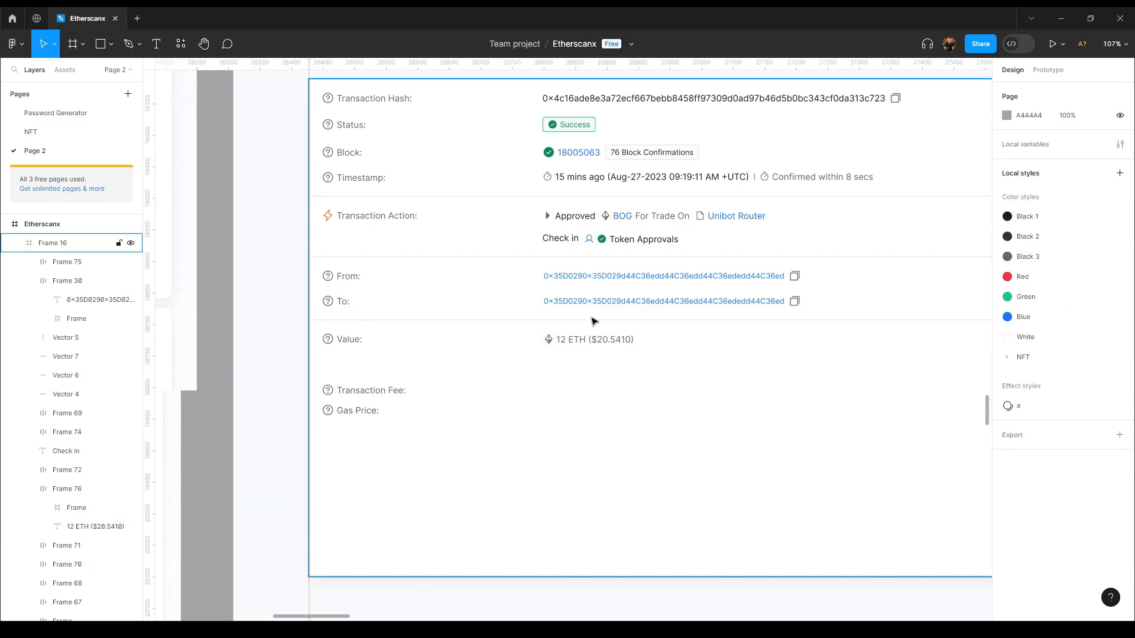
Shift the decimal point in the Value row's dollar amount so it reads "12 ETH ($205.410)"
{"action": "double_click", "coordinate": [618, 344]}
{"action": "double_click", "coordinate": [624, 342]}
{"action": "double_click", "coordinate": [628, 340]}
{"action": "left_click", "coordinate": [630, 340]}
{"action": "left_click", "coordinate": [613, 339]}
{"action": "key", "text": "BackSpace"}
{"action": "type", "text": "."}
{"action": "key", "text": "Escape"}
{"action": "left_click", "coordinate": [682, 333]}
Replace the last digit of the Value row's dollar amount so the text reads "12 ETH ($205.414)"
{"action": "scroll", "coordinate": [647, 284], "scroll_direction": "up", "scroll_amount": 2}
{"action": "scroll", "coordinate": [646, 284], "scroll_direction": "right", "scroll_amount": 2}
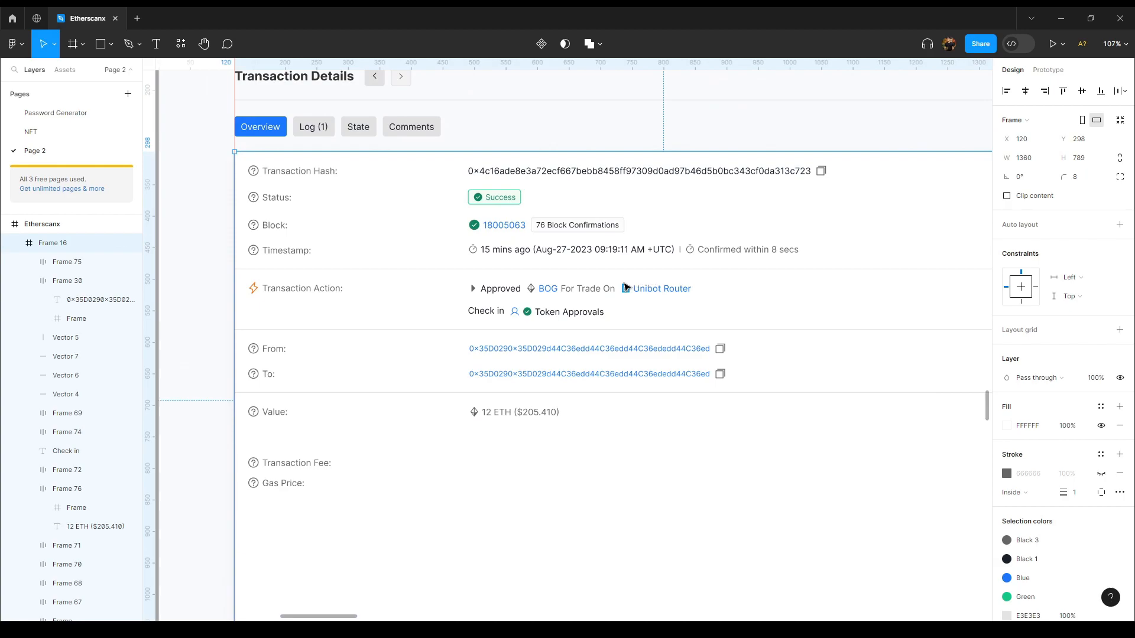
{"action": "scroll", "coordinate": [626, 288], "scroll_direction": "down", "scroll_amount": 3}
{"action": "scroll", "coordinate": [699, 286], "scroll_direction": "right", "scroll_amount": 2}
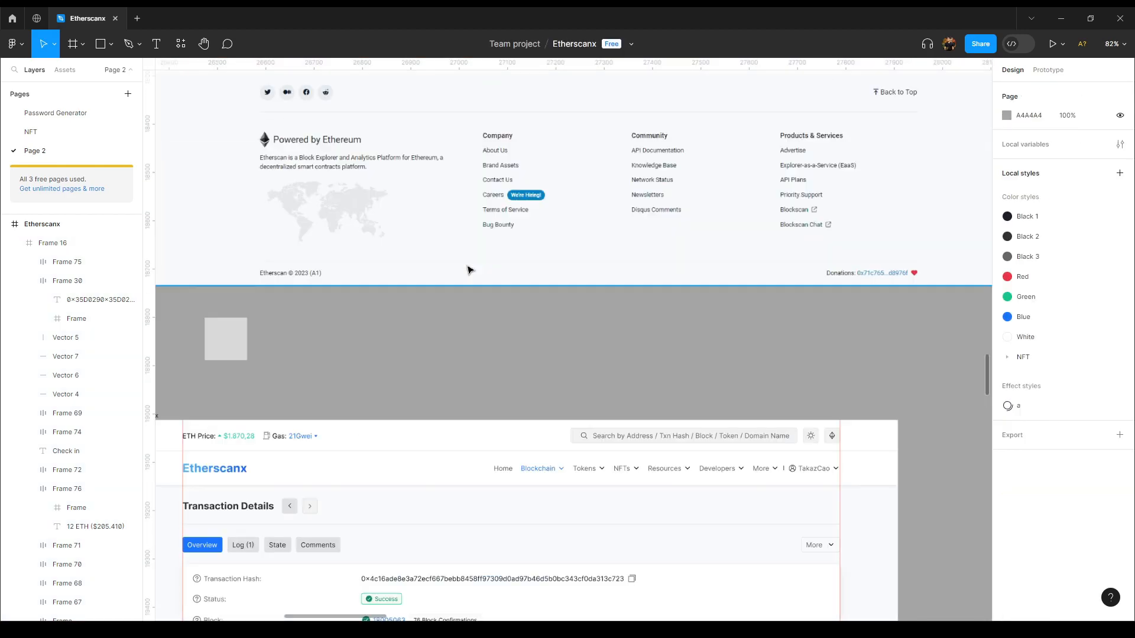
{"action": "scroll", "coordinate": [470, 269], "scroll_direction": "down", "scroll_amount": 4}
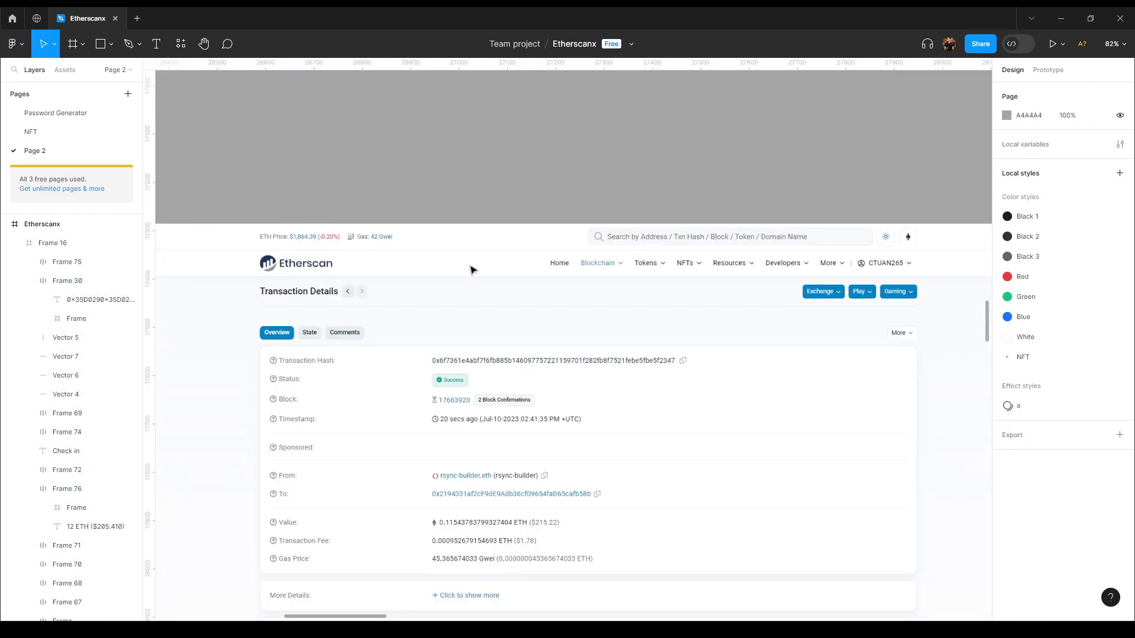
{"action": "scroll", "coordinate": [471, 268], "scroll_direction": "down", "scroll_amount": 15}
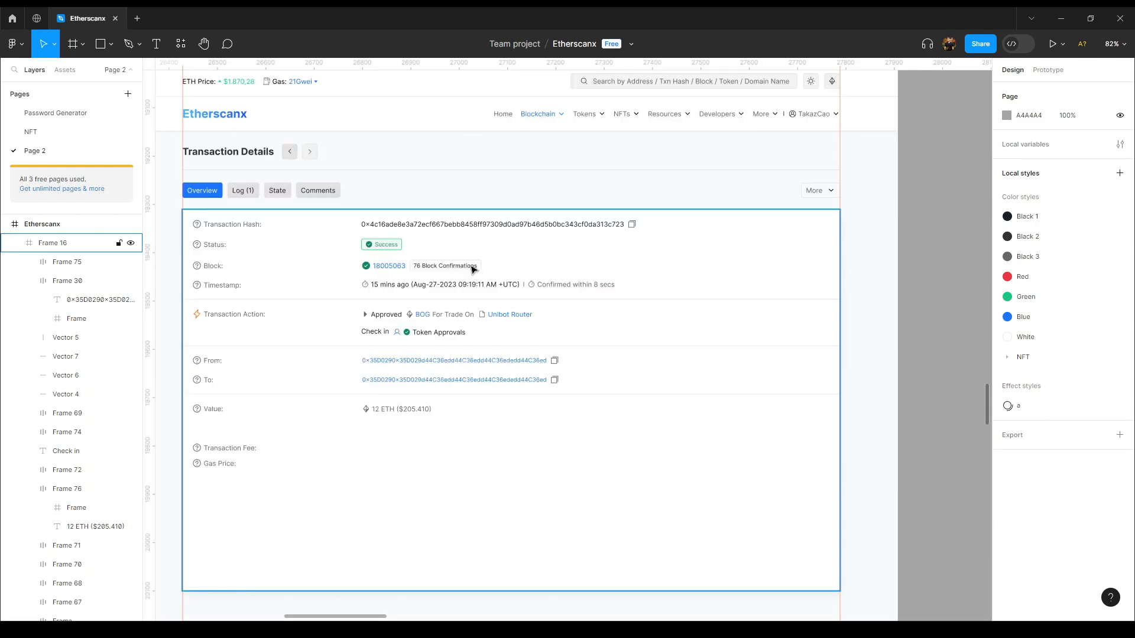
{"action": "left_click_drag", "start_coordinate": [426, 394], "coordinate": [592, 331]}
{"action": "scroll", "coordinate": [591, 331], "scroll_direction": "up", "scroll_amount": 3}
{"action": "double_click", "coordinate": [588, 346], "text": "ctrl"}
{"action": "left_click", "coordinate": [593, 347]}
{"action": "key", "text": "BackSpace"}
{"action": "type", "text": "4"}
{"action": "left_click", "coordinate": [591, 322]}
{"action": "left_click", "coordinate": [578, 309]}
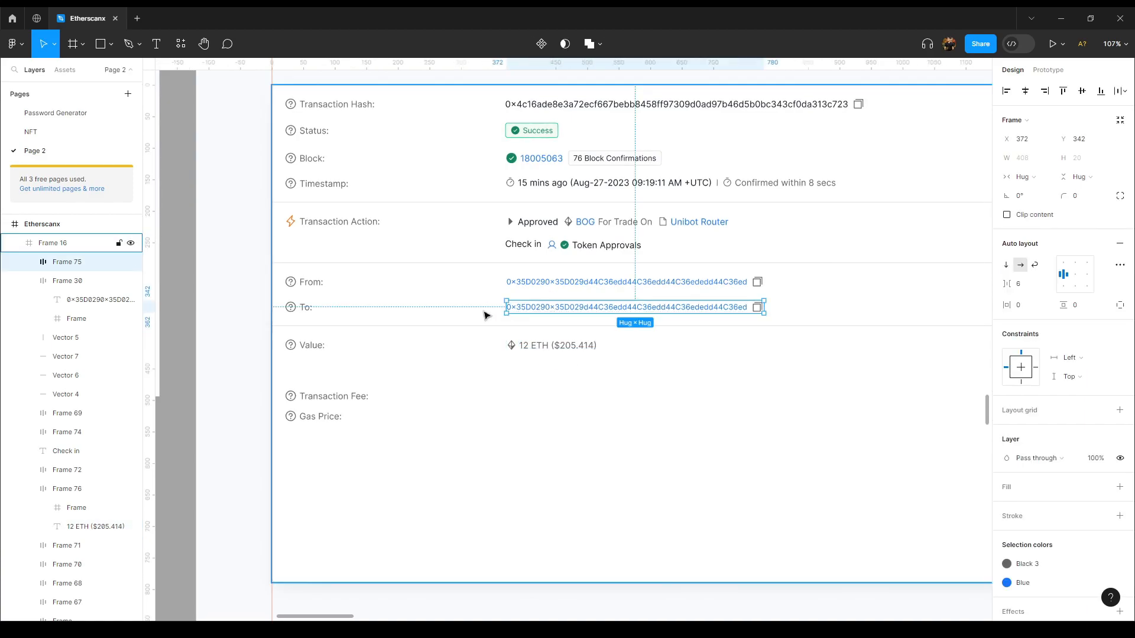
Move the Transaction Fee label up to Y 442, 20 px below the Value label
{"action": "scroll", "coordinate": [690, 296], "scroll_direction": "left", "scroll_amount": 15}
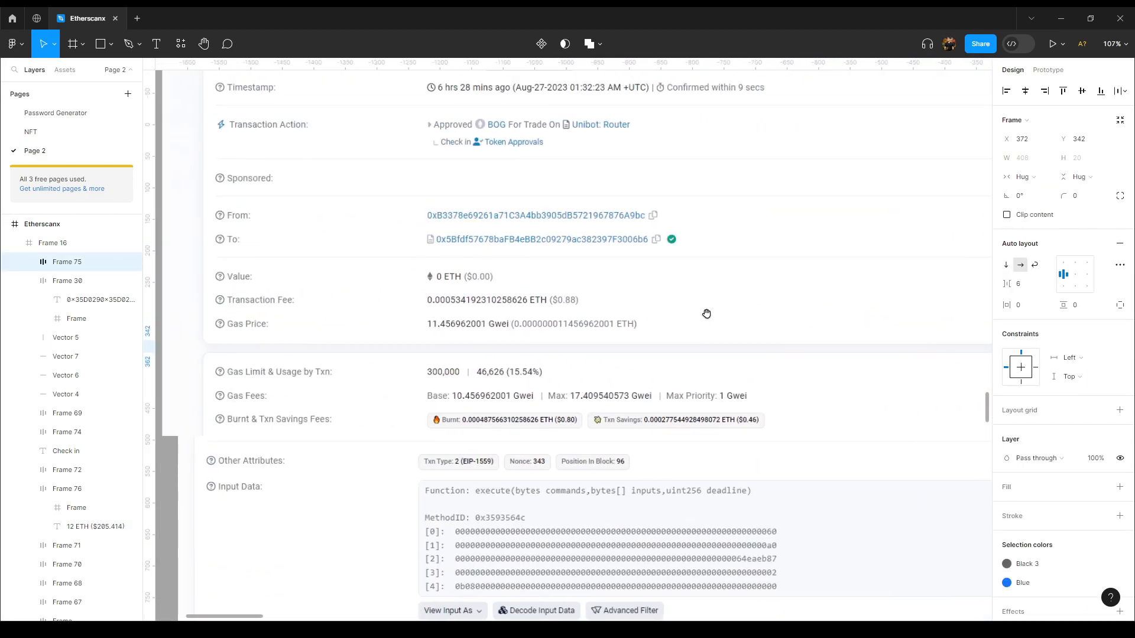
{"action": "left_click_drag", "start_coordinate": [794, 307], "coordinate": [285, 267]}
{"action": "left_click", "coordinate": [426, 342]}
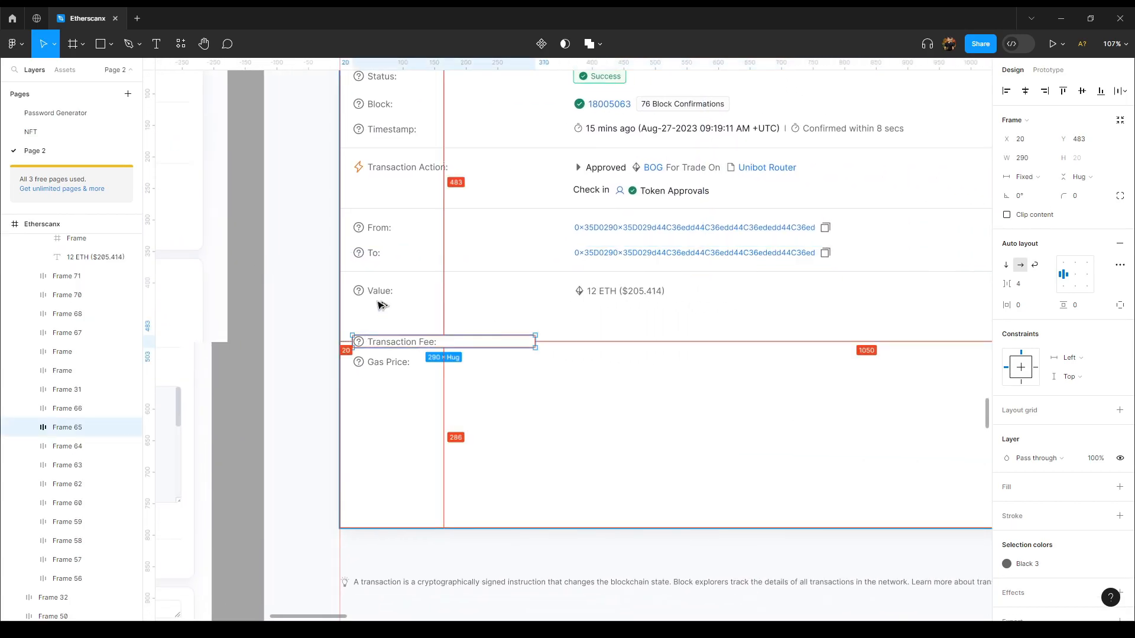
{"action": "key", "text": "shift+Up"}
{"action": "key", "text": "shift+Up"}
{"action": "key", "text": "shift+Up"}
{"action": "key", "text": "shift+Up"}
{"action": "key", "text": "Up"}
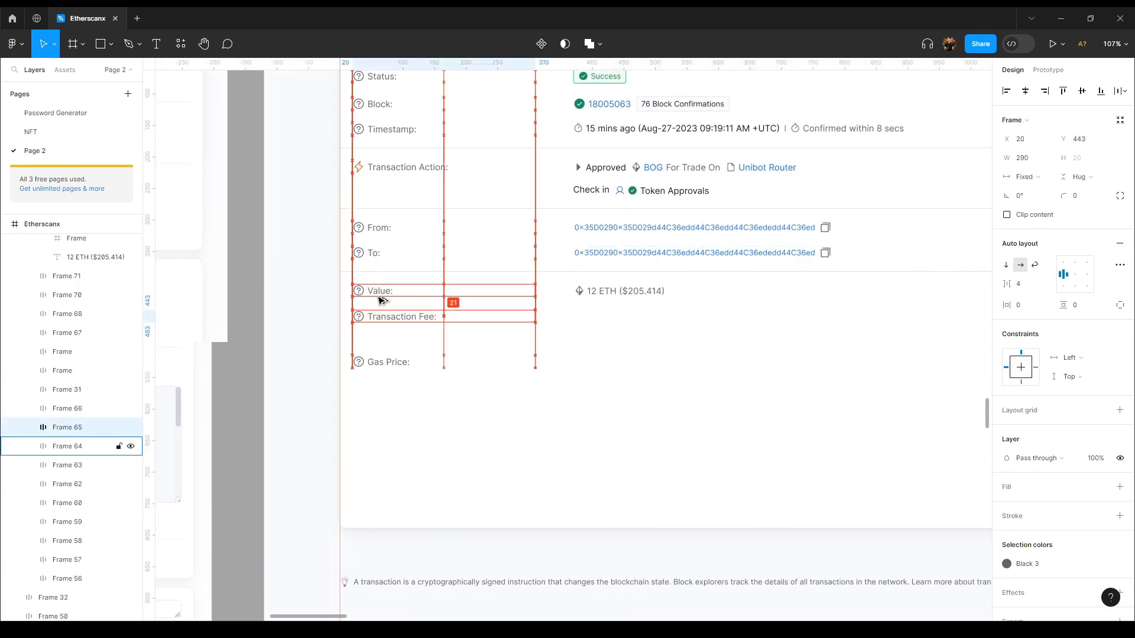
Copy the Value row's ETH item into the Transaction Fee row at X 372, Y 441
{"action": "left_click_drag", "start_coordinate": [393, 299], "coordinate": [792, 289]}
{"action": "left_click_drag", "start_coordinate": [317, 142], "coordinate": [634, 291]}
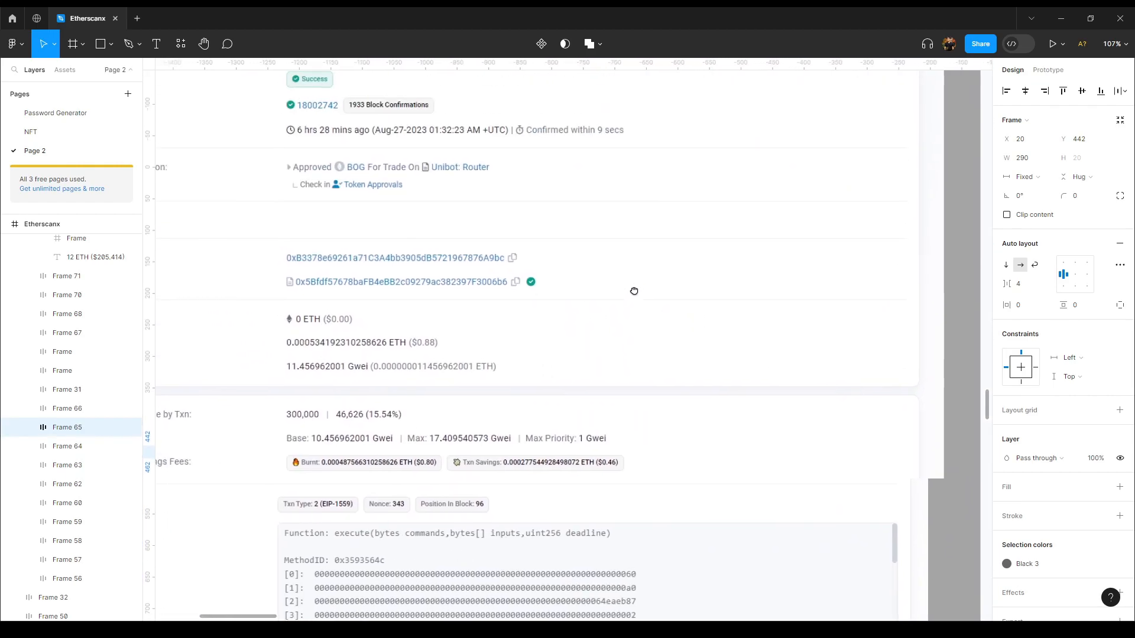
{"action": "left_click_drag", "start_coordinate": [409, 285], "coordinate": [675, 332]}
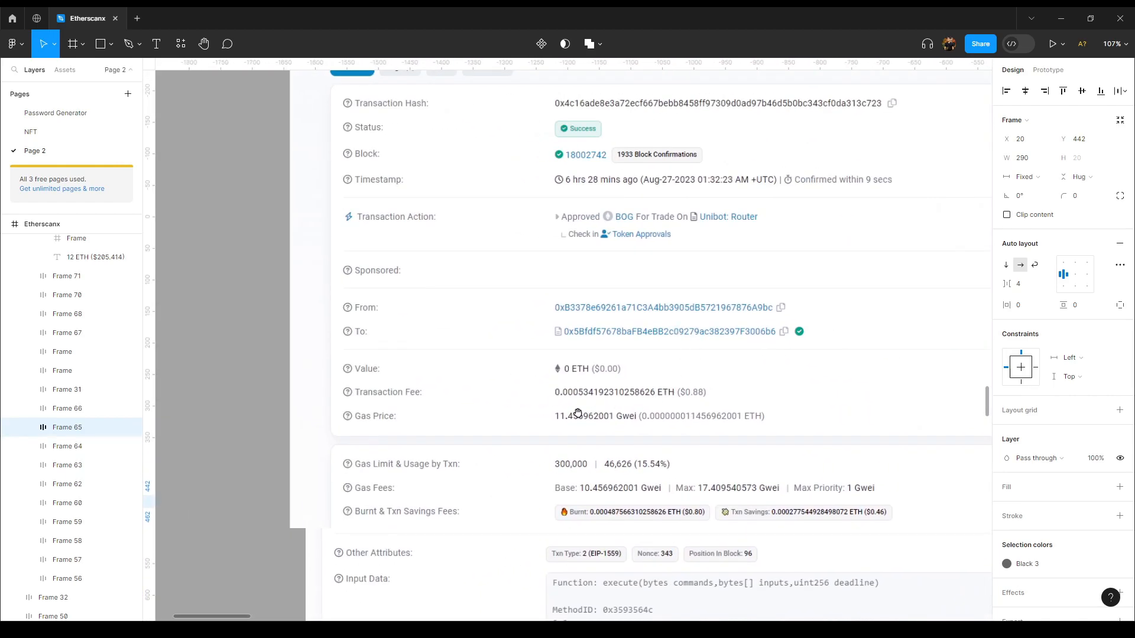
{"action": "left_click_drag", "start_coordinate": [867, 435], "coordinate": [199, 321]}
{"action": "left_click_drag", "start_coordinate": [866, 396], "coordinate": [575, 342]}
{"action": "left_click", "coordinate": [645, 311]}
{"action": "left_click_drag", "start_coordinate": [633, 309], "coordinate": [635, 332]}
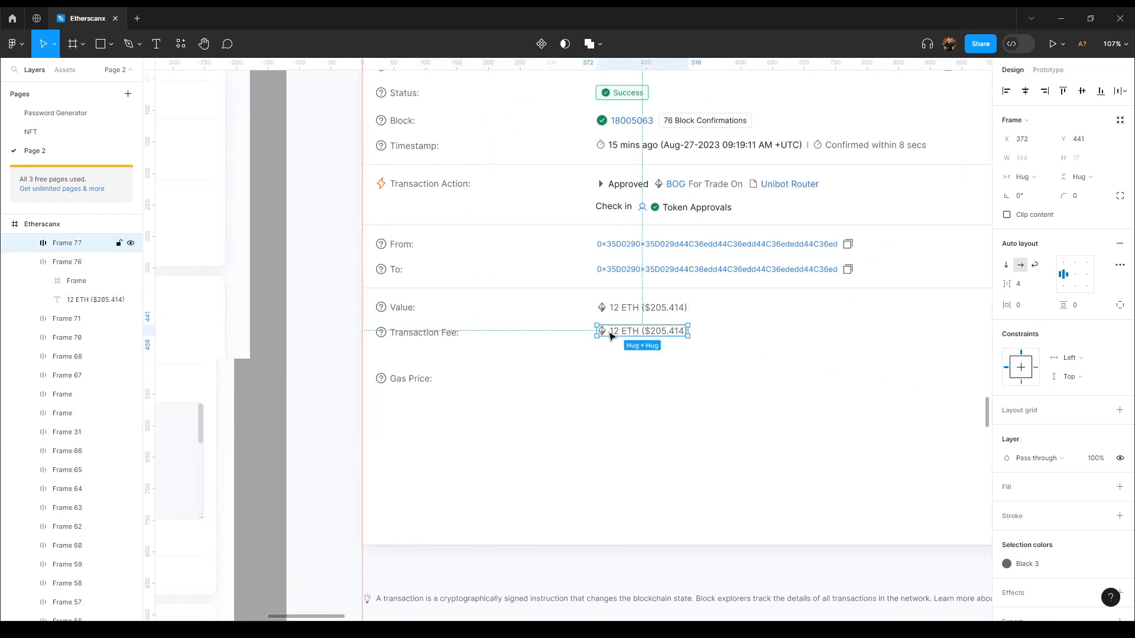
Duplicate the copied item's text outside its frame at X 444, Y 503, and delete the icon-and-text item from the Transaction Fee row
{"action": "double_click", "coordinate": [622, 335]}
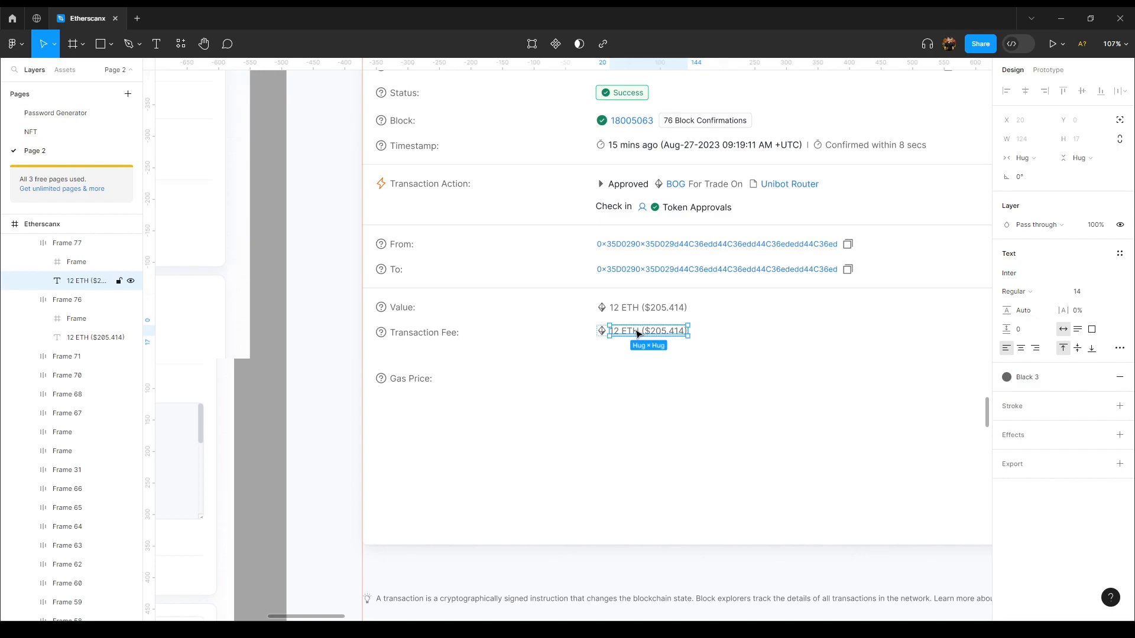
{"action": "left_click_drag", "start_coordinate": [636, 335], "coordinate": [669, 374]}
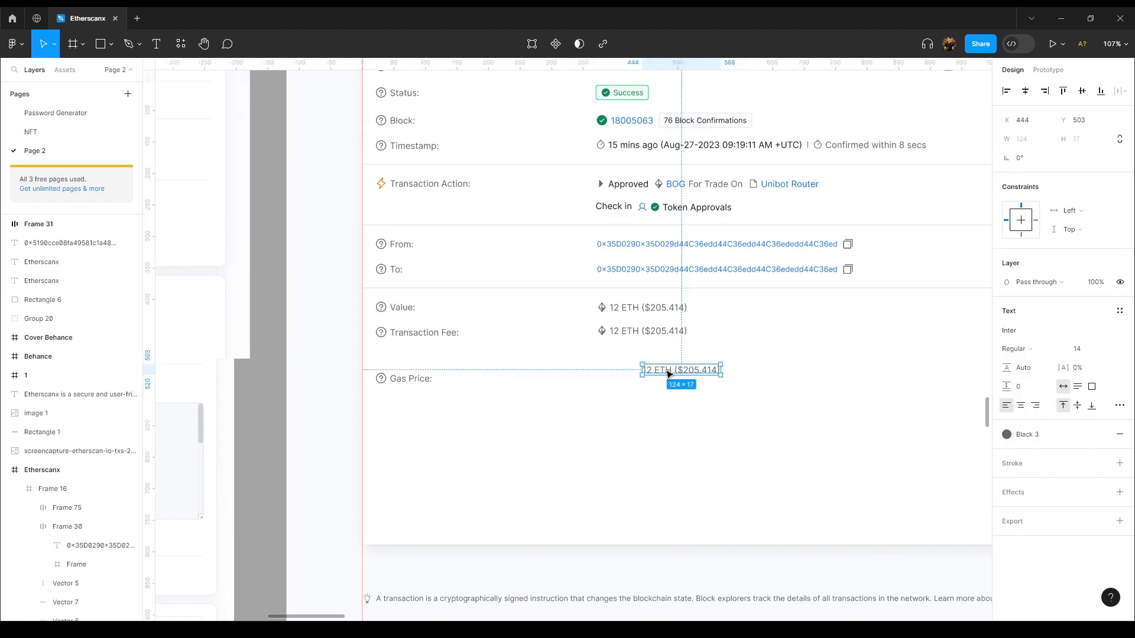
{"action": "left_click", "coordinate": [654, 336]}
{"action": "key", "text": "Delete"}
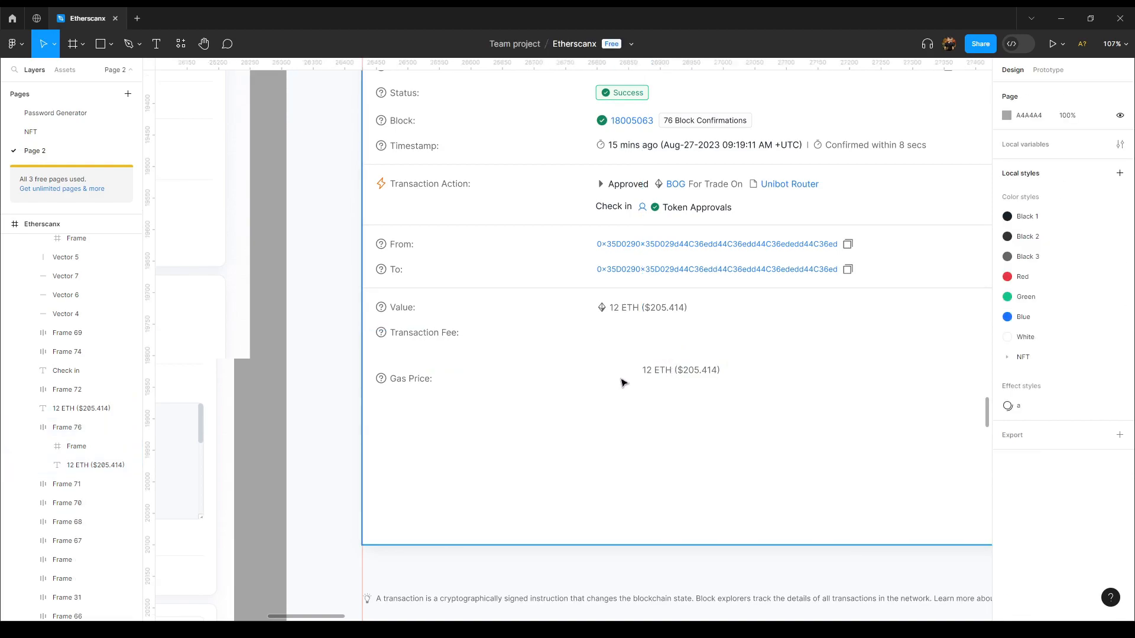
{"action": "left_click_drag", "start_coordinate": [633, 337], "coordinate": [652, 323]}
{"action": "key", "text": "ctrl+z"}
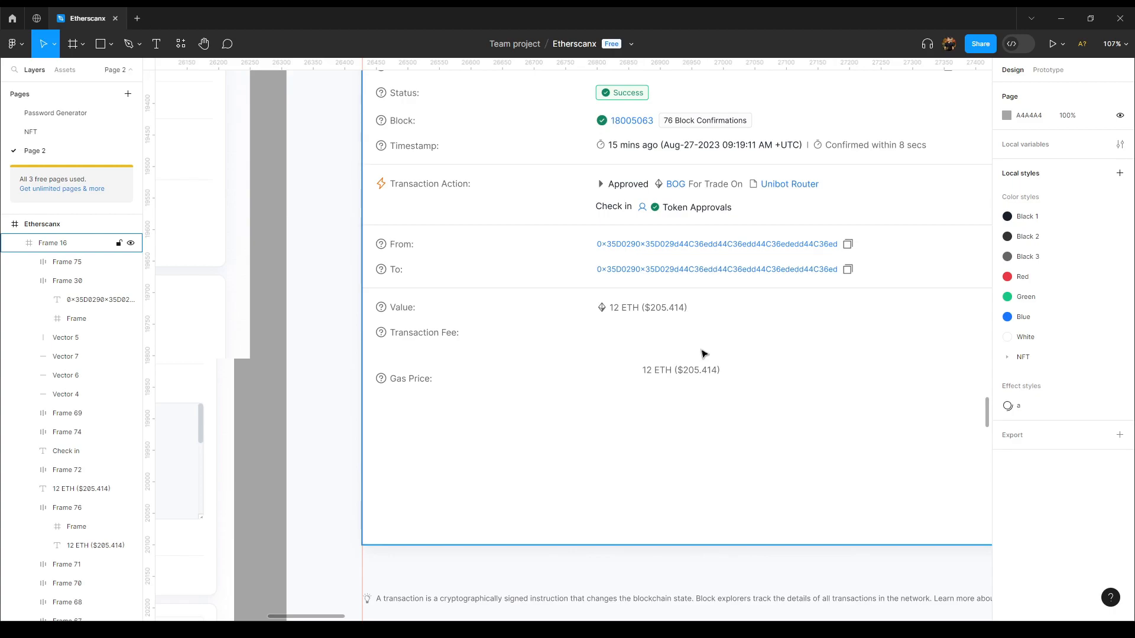
{"action": "left_click", "coordinate": [690, 372]}
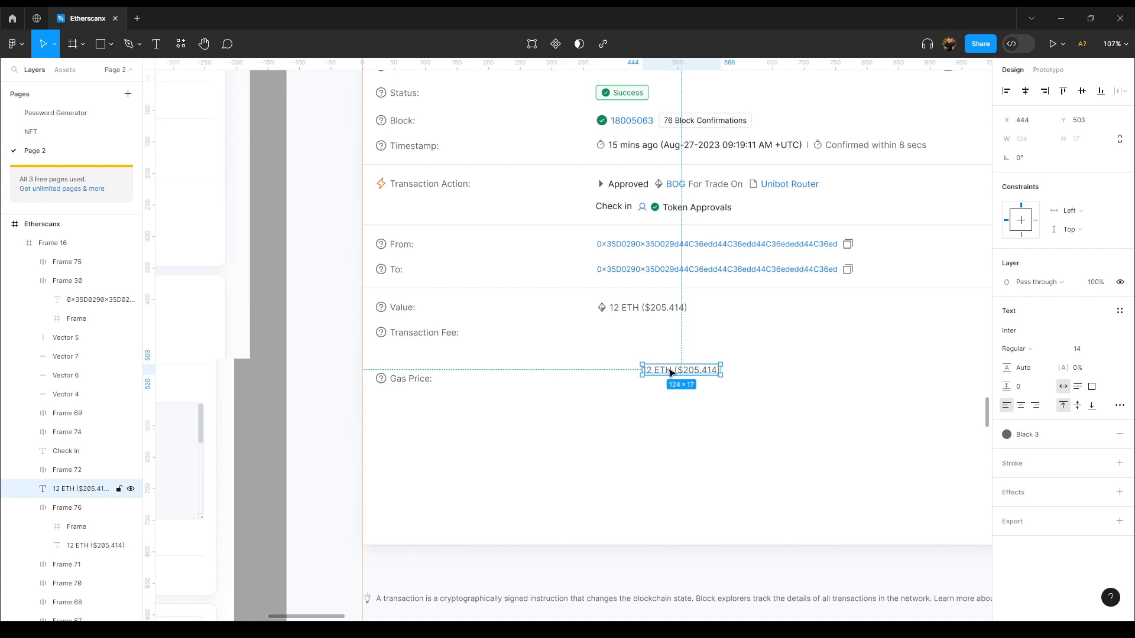
{"action": "key", "text": "Escape"}
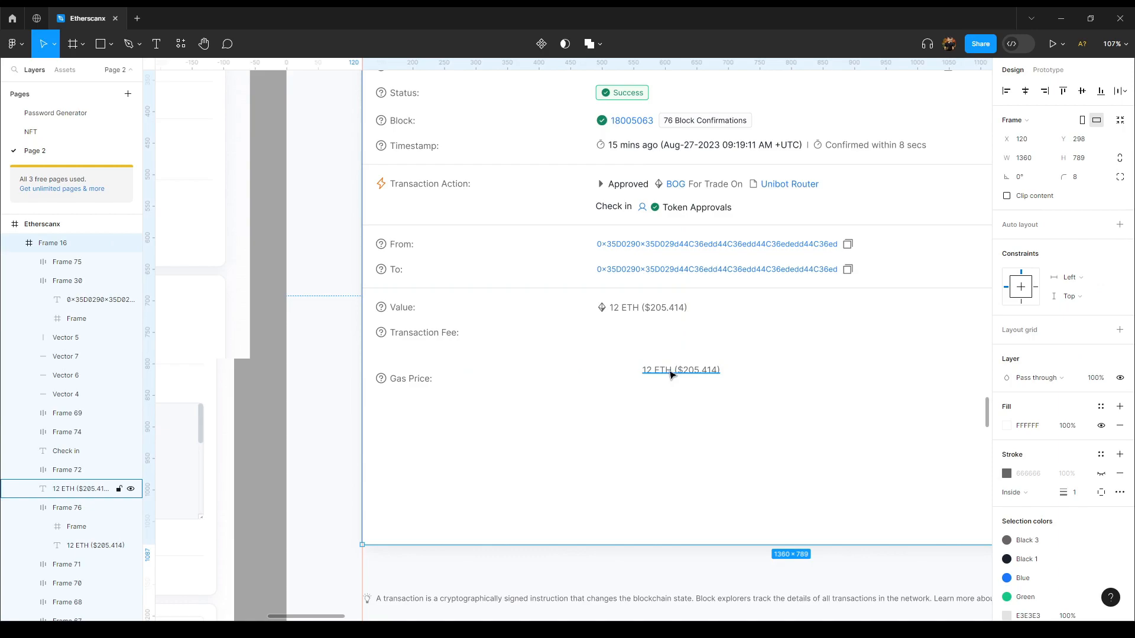
Move the loose "12 ETH ($205.414)" text into the Transaction Fee row at X 372, Y 441
{"action": "left_click_drag", "start_coordinate": [672, 375], "coordinate": [883, 333]}
{"action": "scroll", "coordinate": [619, 345], "scroll_direction": "left", "scroll_amount": 3}
{"action": "left_click_drag", "start_coordinate": [770, 343], "coordinate": [389, 352]}
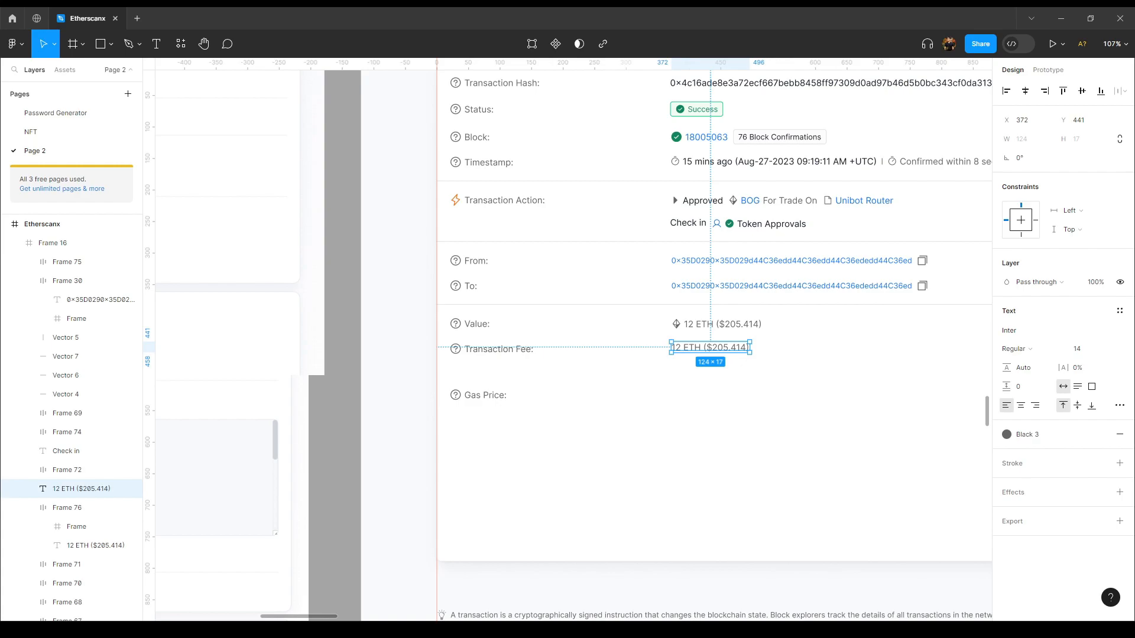
Replace the 12 in the Transaction Fee text with 0.000288534554600808
{"action": "scroll", "coordinate": [654, 385], "scroll_direction": "left", "scroll_amount": 10}
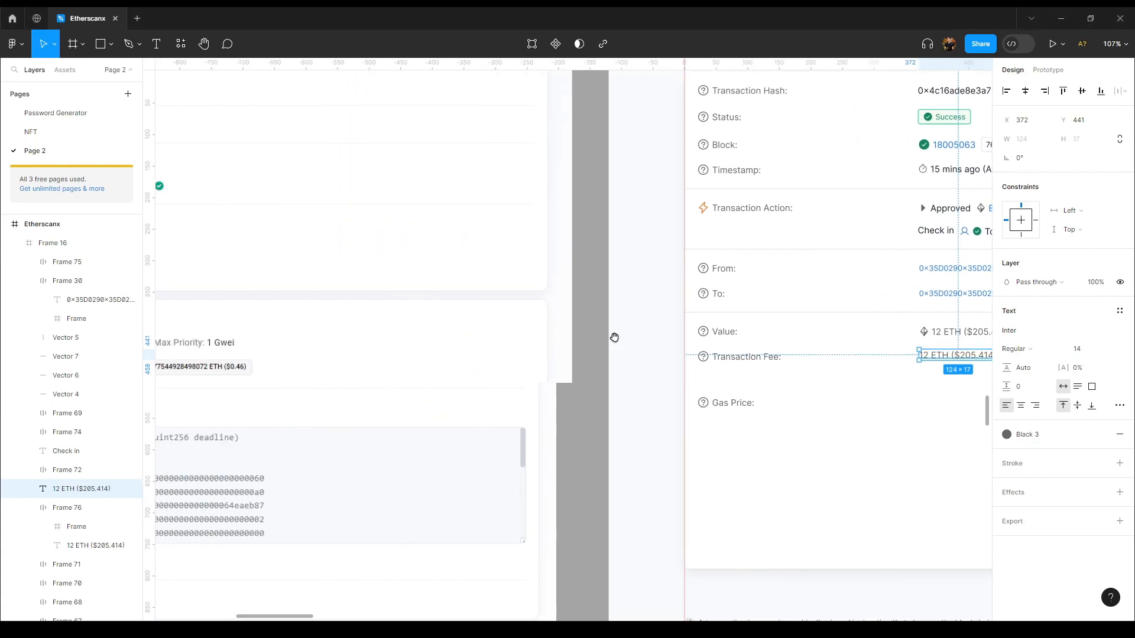
{"action": "left_click_drag", "start_coordinate": [884, 328], "coordinate": [539, 310]}
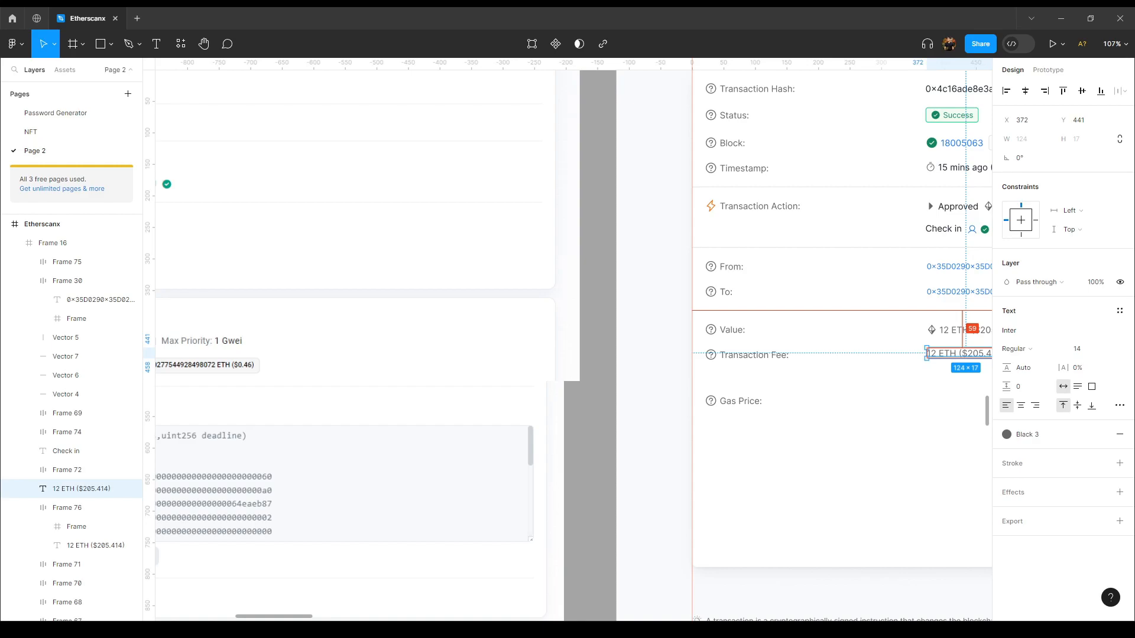
{"action": "scroll", "coordinate": [586, 370], "scroll_direction": "right", "scroll_amount": 10}
{"action": "double_click", "coordinate": [531, 331]}
{"action": "type", "text": "0.000288534554600808"}
{"action": "key", "text": "Escape"}
Replace the bracketed dollar amount so the Transaction Fee text reads "0.000288534554600808 ETH ($0.47)"
{"action": "left_click_drag", "start_coordinate": [336, 367], "coordinate": [724, 378]}
{"action": "left_click_drag", "start_coordinate": [357, 340], "coordinate": [747, 355]}
{"action": "left_click_drag", "start_coordinate": [535, 334], "coordinate": [104, 346]}
{"action": "double_click", "coordinate": [672, 334]}
{"action": "key", "text": "Right"}
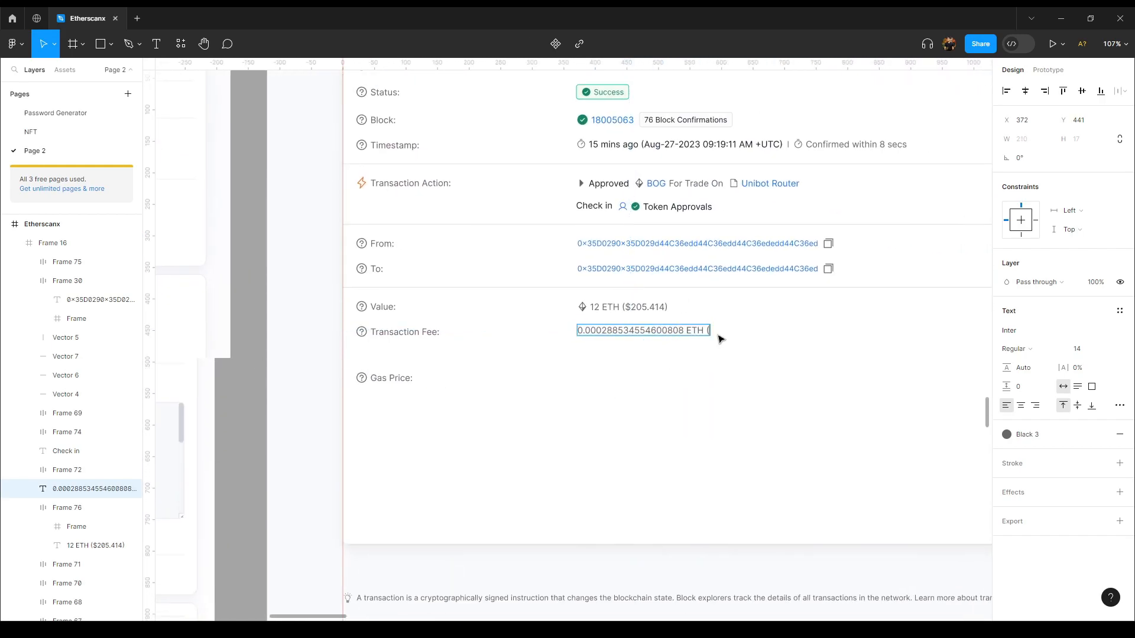
{"action": "double_click", "coordinate": [666, 307]}
{"action": "left_click", "coordinate": [288, 271]}
{"action": "left_click", "coordinate": [287, 270]}
{"action": "left_click_drag", "start_coordinate": [302, 242], "coordinate": [631, 309]}
{"action": "left_click_drag", "start_coordinate": [447, 277], "coordinate": [759, 339]}
{"action": "left_click_drag", "start_coordinate": [746, 410], "coordinate": [367, 345]}
{"action": "left_click_drag", "start_coordinate": [783, 410], "coordinate": [410, 345]}
{"action": "double_click", "coordinate": [553, 307]}
{"action": "double_click", "coordinate": [555, 308]}
{"action": "double_click", "coordinate": [552, 305]}
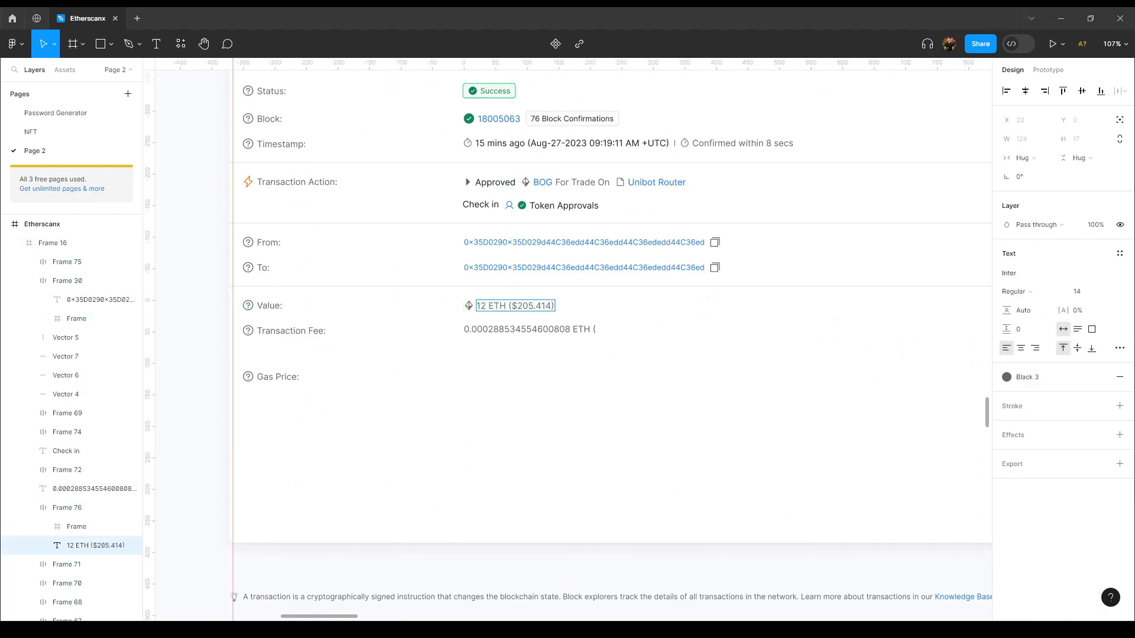
{"action": "left_click", "coordinate": [590, 329]}
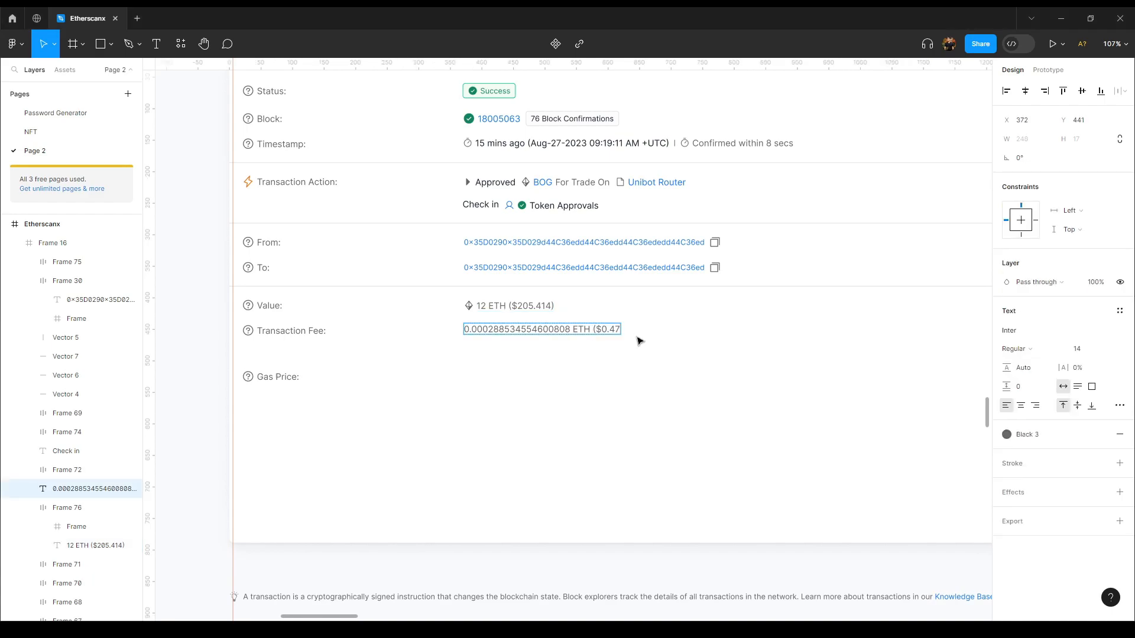
{"action": "left_click", "coordinate": [643, 338]}
{"action": "left_click", "coordinate": [660, 310]}
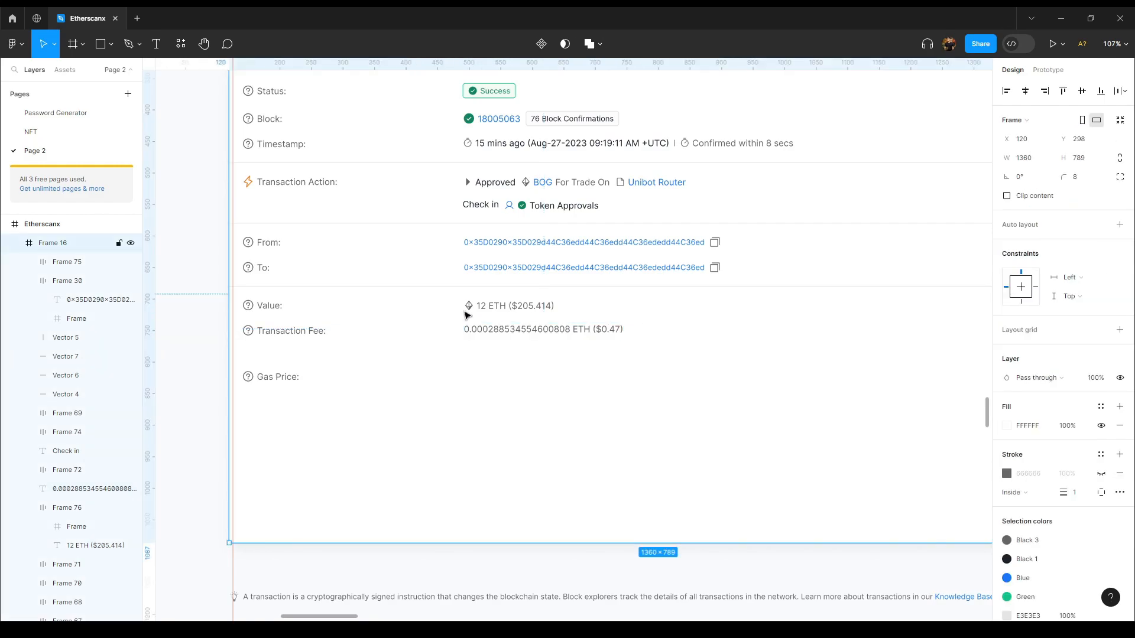
Move the Gas Price label up to Y 482, 20 px below the Transaction Fee label
{"action": "scroll", "coordinate": [466, 314], "scroll_direction": "down", "scroll_amount": 1}
{"action": "left_click_drag", "start_coordinate": [175, 281], "coordinate": [818, 337]}
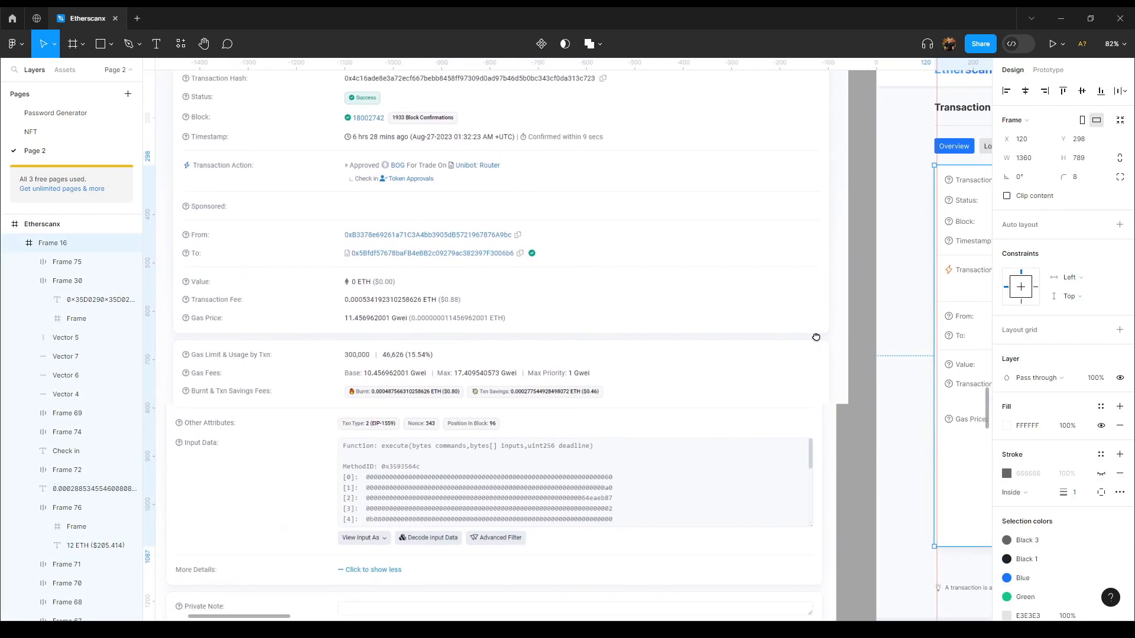
{"action": "left_click_drag", "start_coordinate": [819, 337], "coordinate": [363, 290]}
{"action": "left_click_drag", "start_coordinate": [511, 374], "coordinate": [519, 344]}
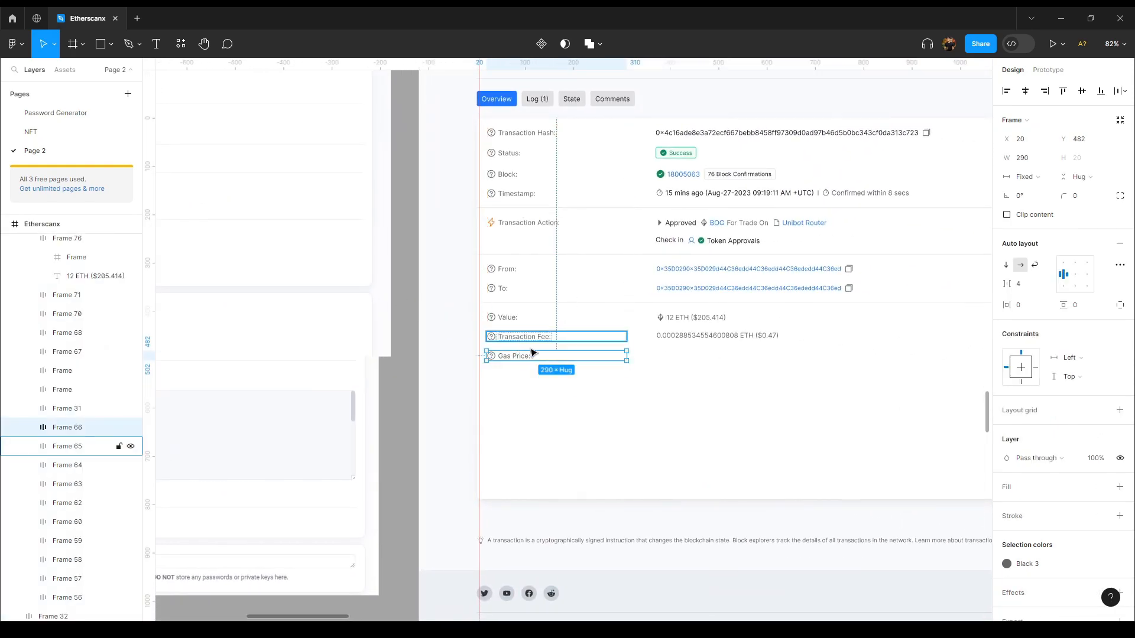
Measure the spacing between the Transaction Details card and the edges of the page frame
{"action": "left_click", "coordinate": [609, 396]}
{"action": "scroll", "coordinate": [585, 396], "scroll_direction": "down", "scroll_amount": 5}
{"action": "left_click_drag", "start_coordinate": [610, 401], "coordinate": [603, 387]}
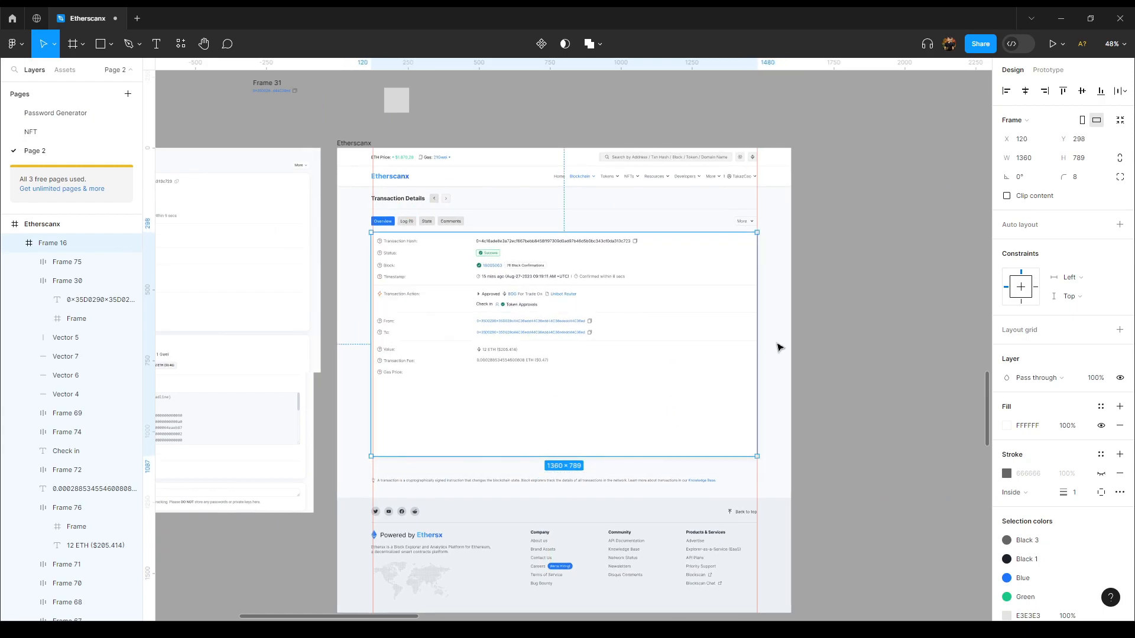
{"action": "key", "text": "alt"}
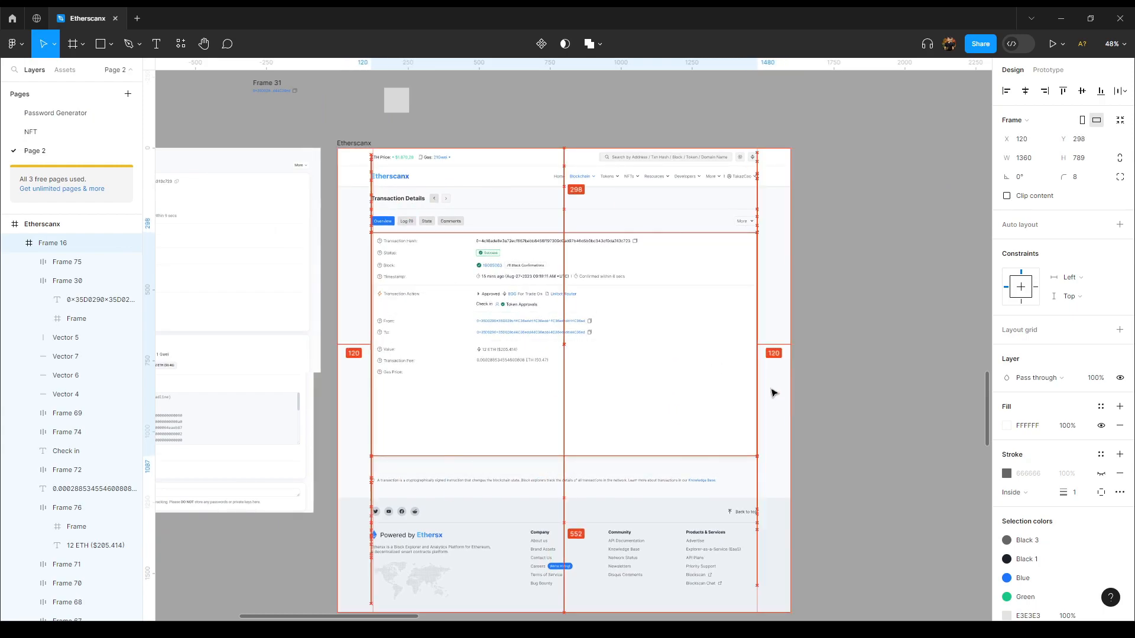
{"action": "left_click", "coordinate": [781, 412]}
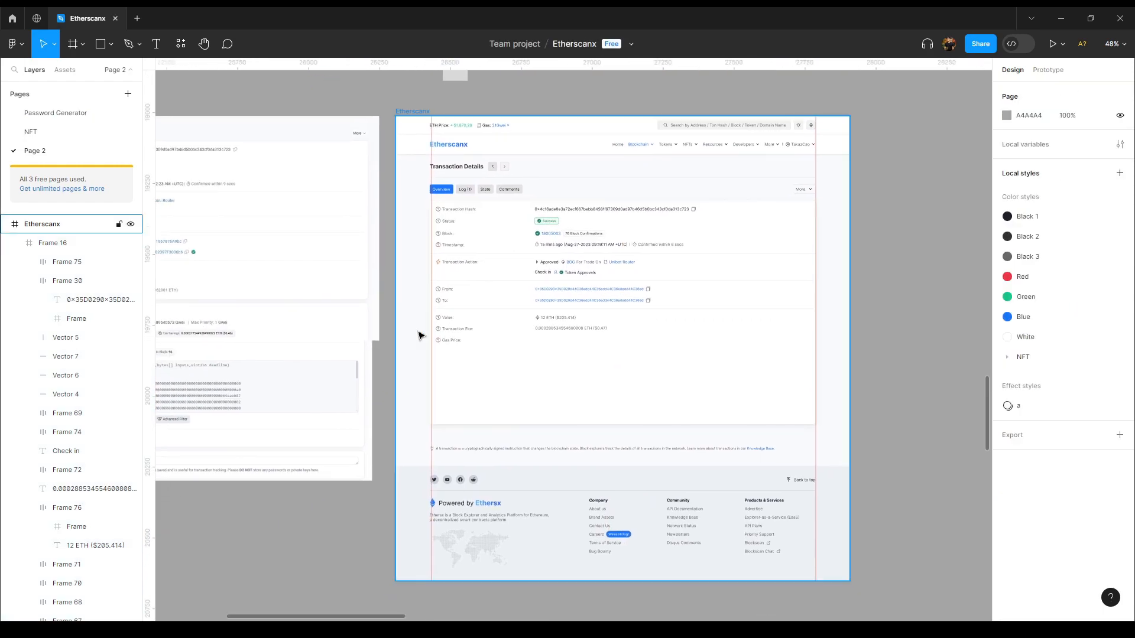
{"action": "scroll", "coordinate": [420, 332], "scroll_direction": "up", "scroll_amount": 5}
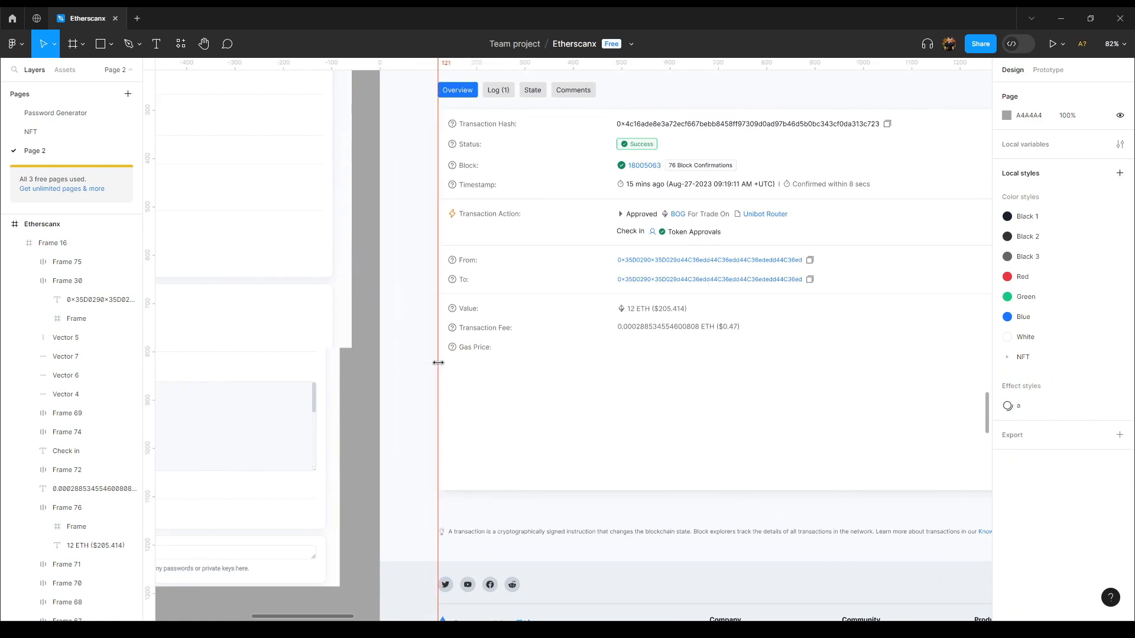
Position a vertical ruler guide along the left edge of the Transaction Details card
{"action": "mouse_move", "coordinate": [433, 362]}
{"action": "left_mouse_down"}
{"action": "mouse_move", "coordinate": [423, 360]}
{"action": "mouse_move", "coordinate": [436, 349]}
{"action": "left_mouse_up"}
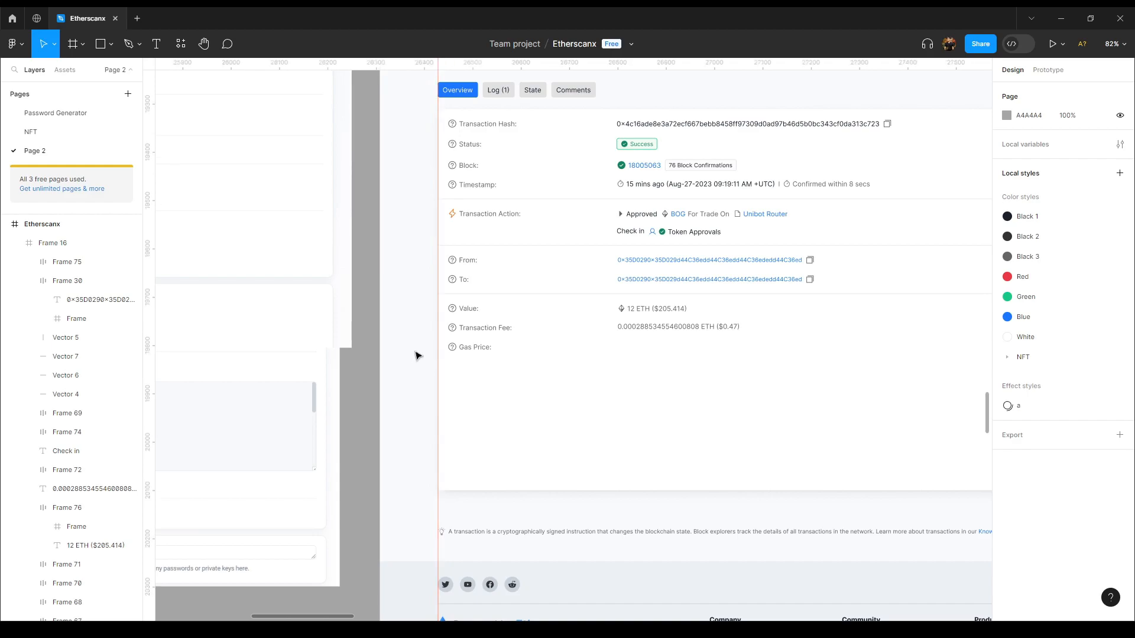
{"action": "left_click_drag", "start_coordinate": [589, 388], "coordinate": [372, 394]}
{"action": "scroll", "coordinate": [503, 386], "scroll_direction": "down", "scroll_amount": 1}
{"action": "left_click_drag", "start_coordinate": [449, 389], "coordinate": [863, 387]}
{"action": "left_click_drag", "start_coordinate": [537, 358], "coordinate": [750, 357]}
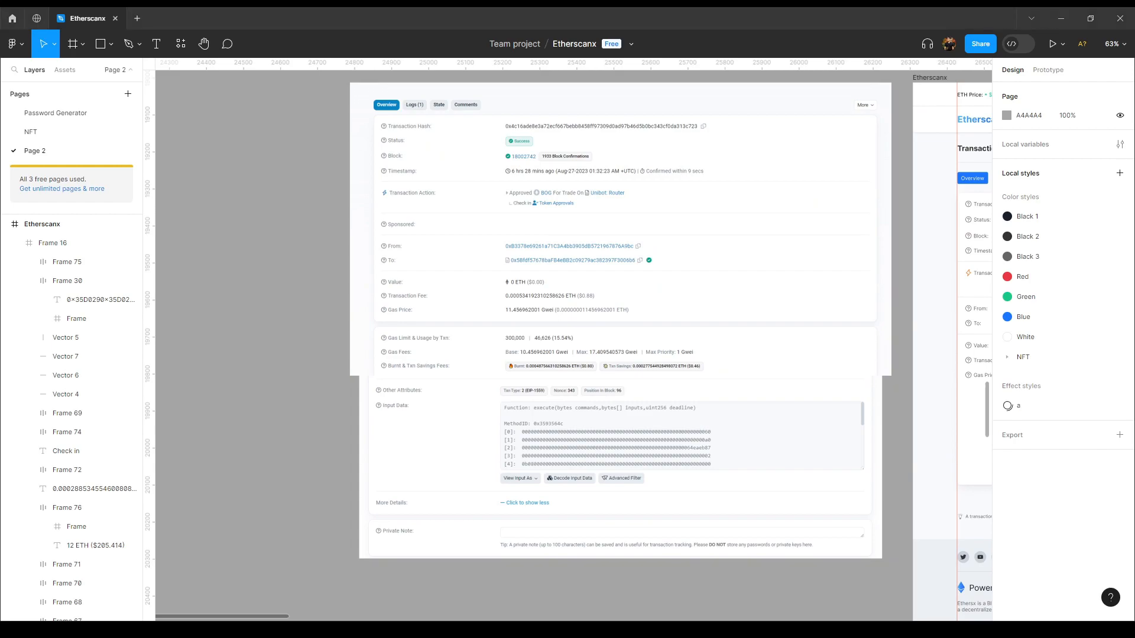
Duplicate the Transaction Fee value, place the copy beside the Gas Price label and change its text to "11.132593356 Gwei"
{"action": "left_click_drag", "start_coordinate": [939, 373], "coordinate": [341, 338]}
{"action": "scroll", "coordinate": [552, 327], "scroll_direction": "up", "scroll_amount": 2}
{"action": "left_click", "coordinate": [539, 327], "text": "ctrl"}
{"action": "key", "text": "ctrl+d"}
{"action": "left_click_drag", "start_coordinate": [549, 325], "coordinate": [549, 350]}
{"action": "key", "text": "Return"}
{"action": "type", "text": "11.132593356 Gwei"}
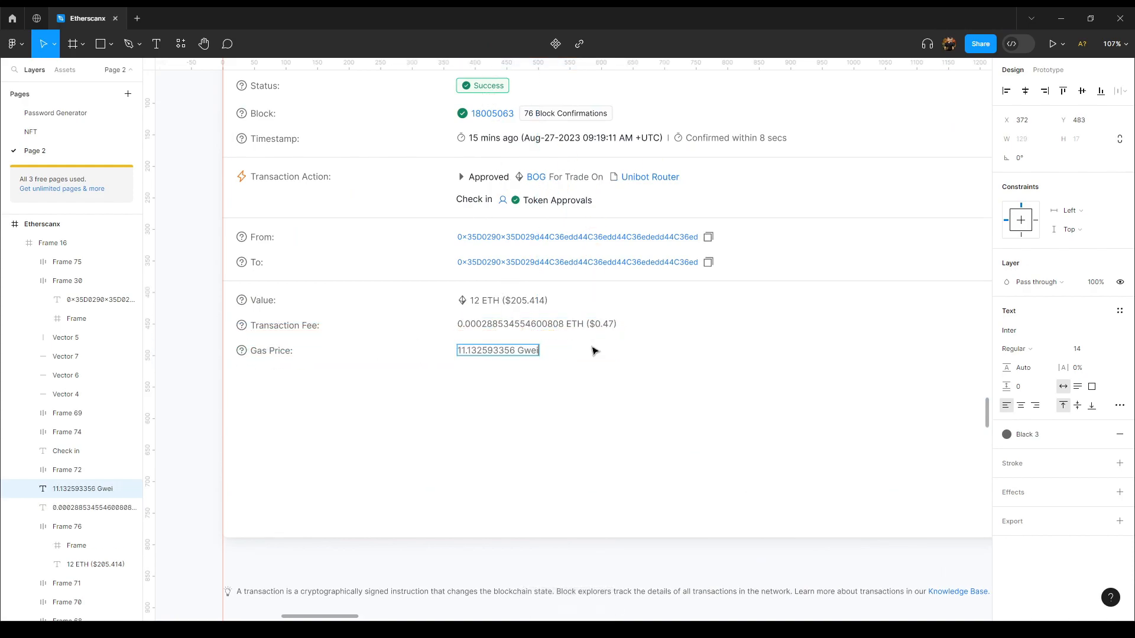
Extend the Gas Price value so it reads "11.132593356 Gwei (0.000000011132593356 ETH)"
{"action": "key", "text": "Escape"}
{"action": "key", "text": "alt"}
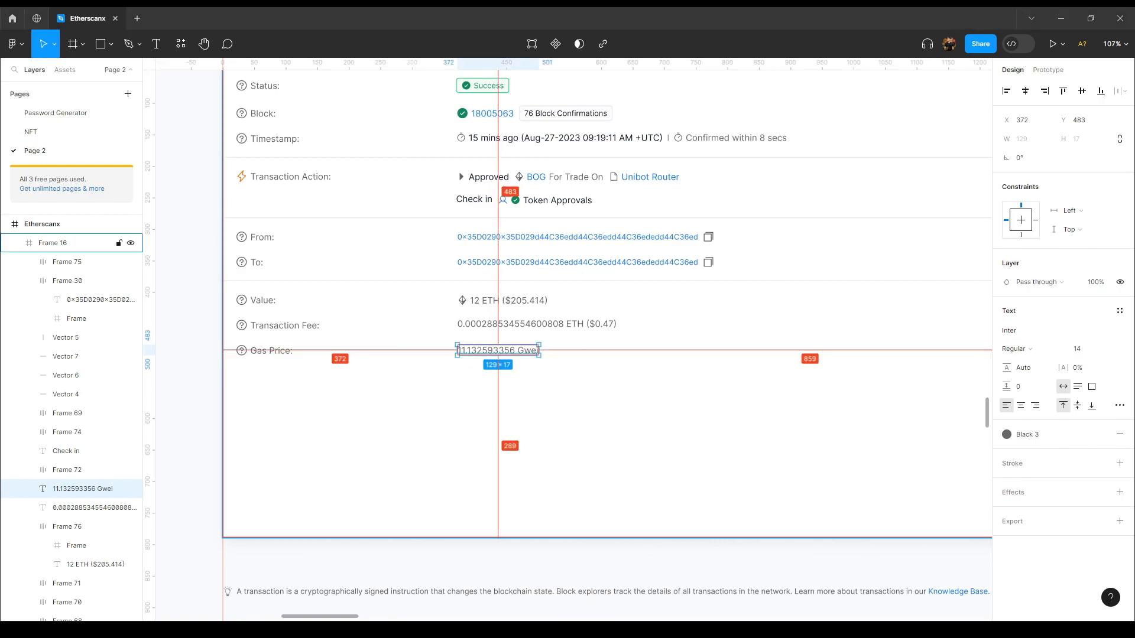
{"action": "key", "text": "alt+Tab"}
{"action": "double_click", "coordinate": [538, 353]}
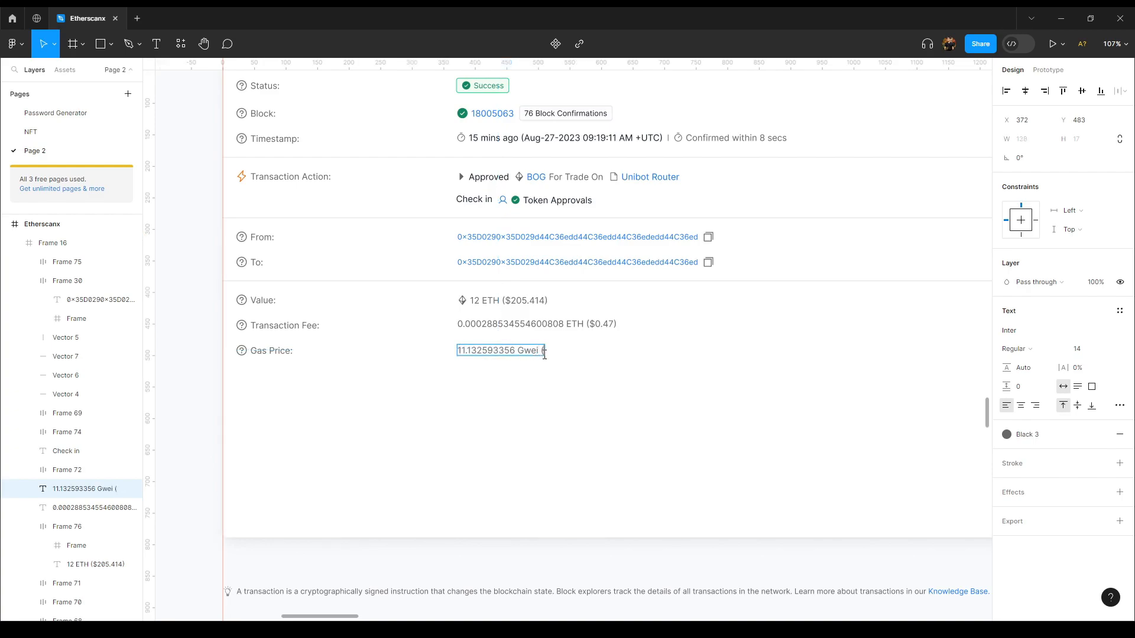
{"action": "type", "text": "("}
{"action": "type", "text": "(0.000000011132593356 ETH)"}
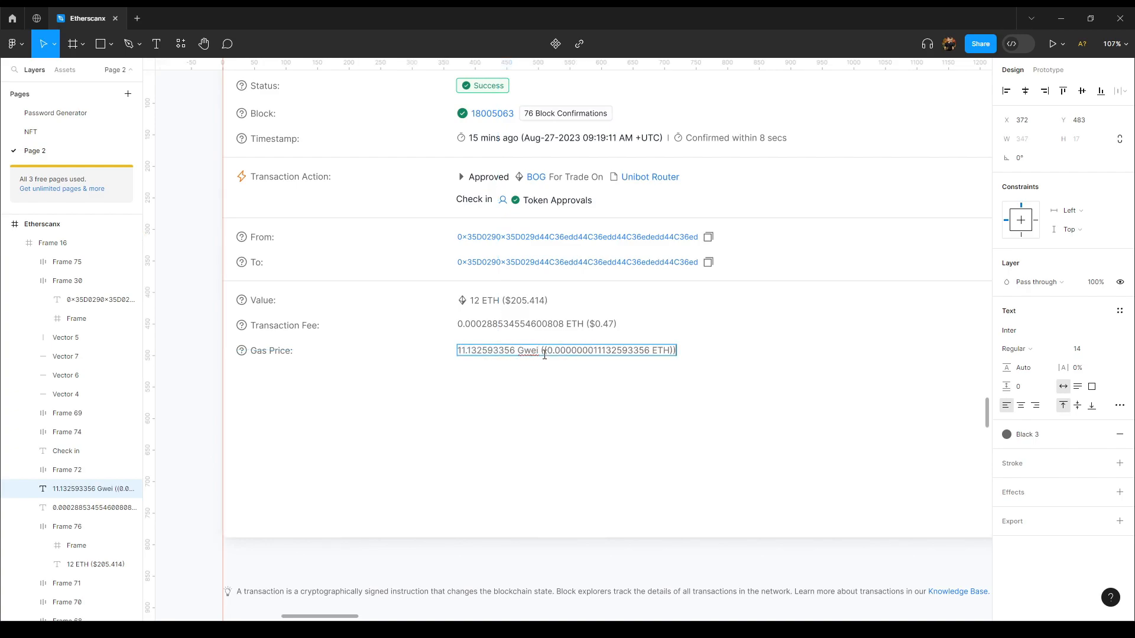
{"action": "key", "text": "Escape"}
{"action": "key", "text": "Escape"}
{"action": "left_click", "coordinate": [578, 568]}
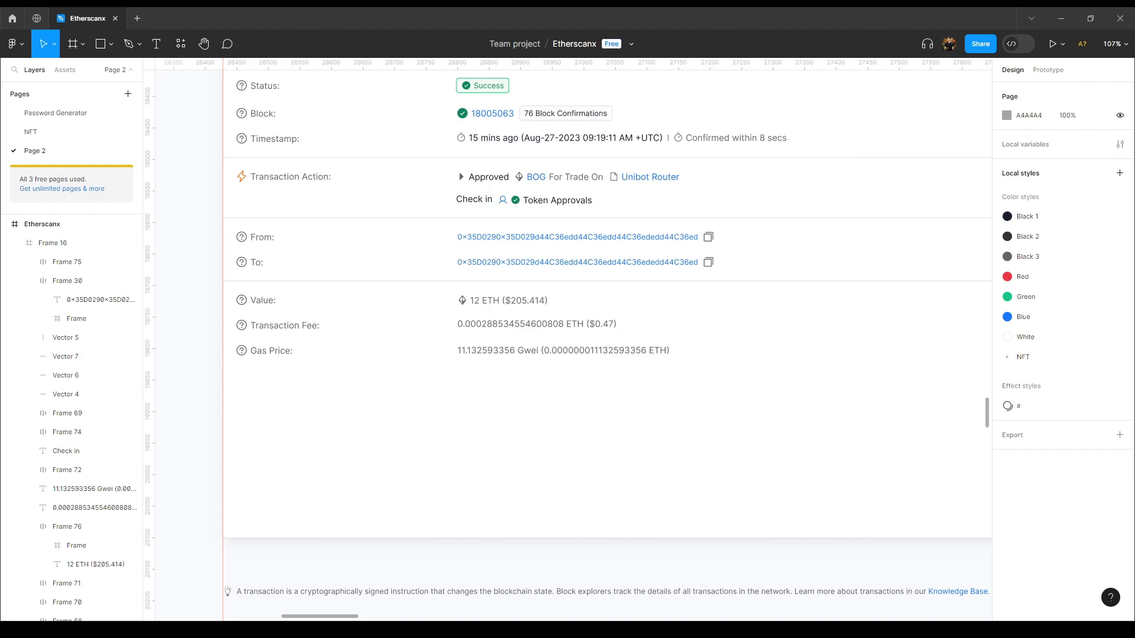
Examine the remaining sections of the reference screenshot, from Gas Limit & Usage by Txn down to Private Note
{"action": "scroll", "coordinate": [659, 392], "scroll_direction": "down", "scroll_amount": 8}
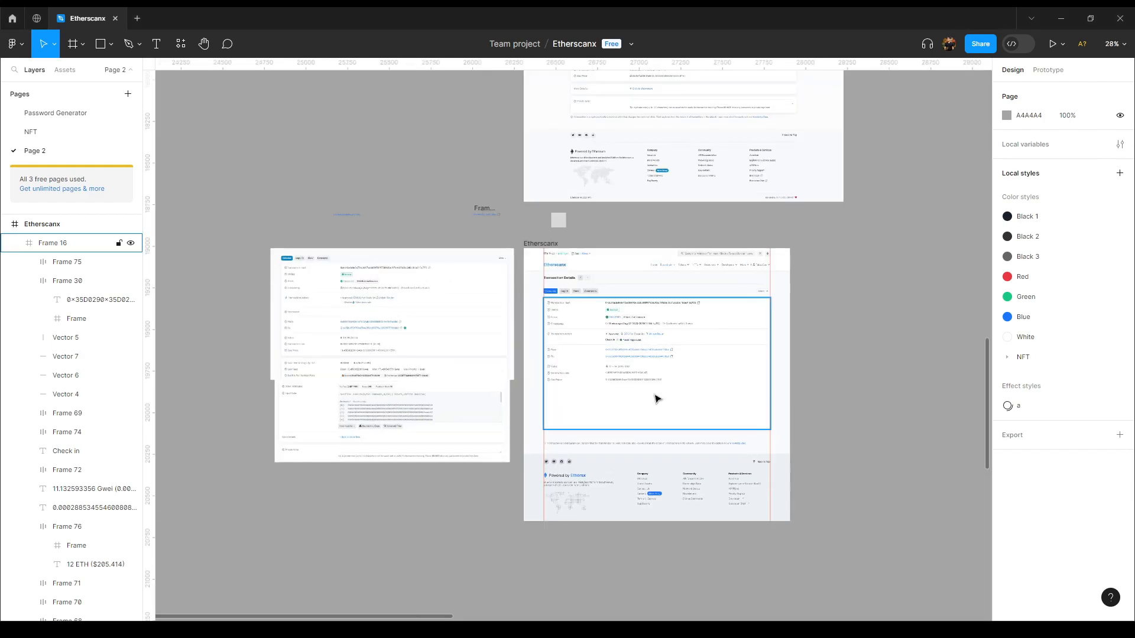
{"action": "left_click", "coordinate": [413, 400]}
{"action": "scroll", "coordinate": [334, 400], "scroll_direction": "up", "scroll_amount": 5}
{"action": "scroll", "coordinate": [335, 400], "scroll_direction": "left", "scroll_amount": 3}
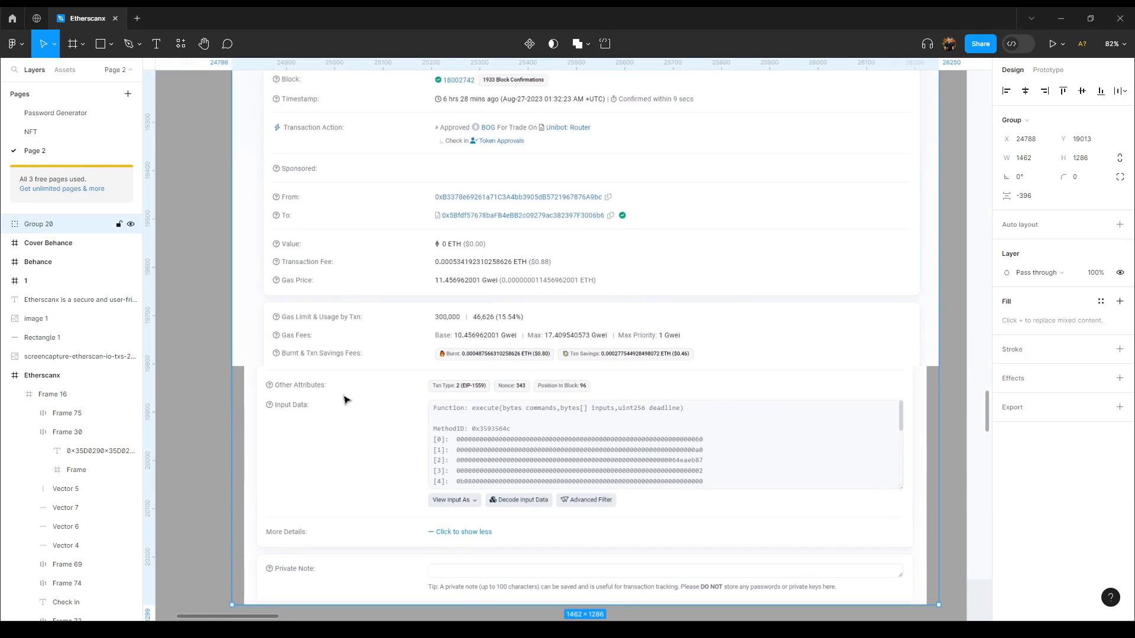
{"action": "left_click_drag", "start_coordinate": [379, 397], "coordinate": [368, 360]}
{"action": "double_click", "coordinate": [590, 385]}
{"action": "mouse_move", "coordinate": [590, 384]}
{"action": "left_mouse_down"}
{"action": "mouse_move", "coordinate": [612, 530]}
{"action": "mouse_move", "coordinate": [590, 337]}
{"action": "mouse_move", "coordinate": [590, 387]}
{"action": "left_mouse_up"}
{"action": "left_click", "coordinate": [615, 276]}
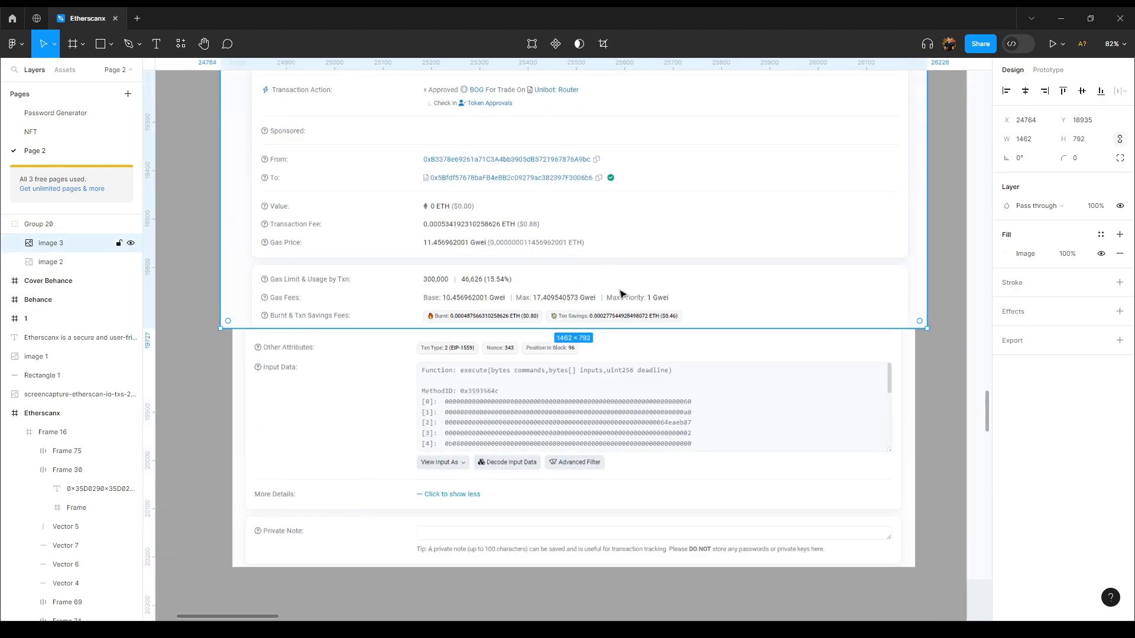
{"action": "left_click_drag", "start_coordinate": [627, 332], "coordinate": [621, 390]}
{"action": "key", "text": "ctrl+z"}
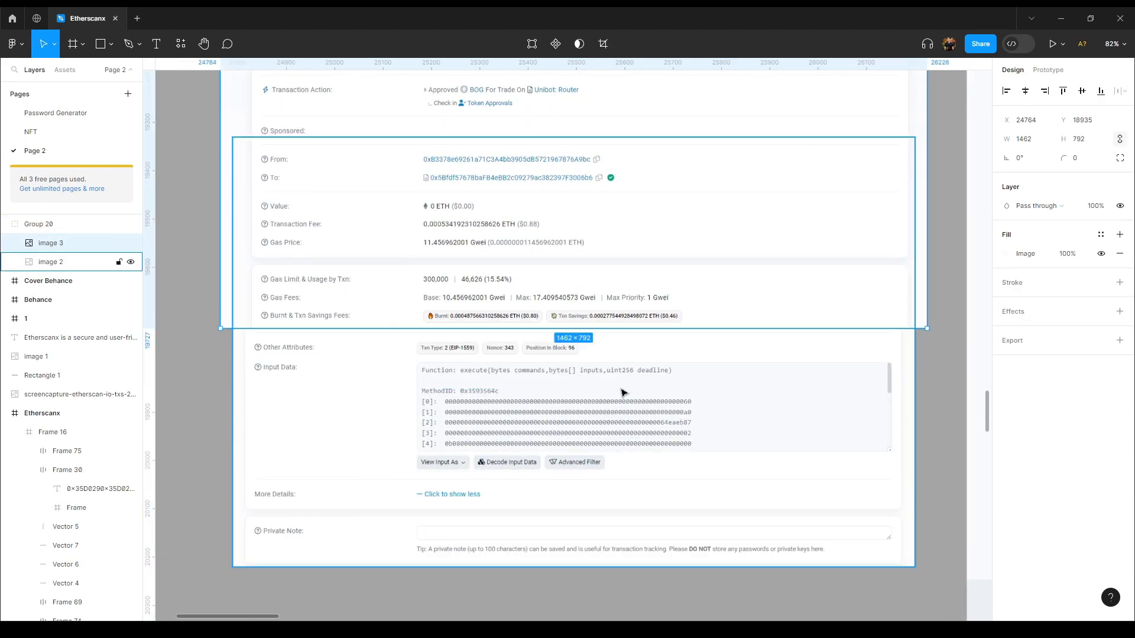
{"action": "scroll", "coordinate": [620, 390], "scroll_direction": "down", "scroll_amount": 2}
{"action": "left_click", "coordinate": [586, 500]}
{"action": "left_click_drag", "start_coordinate": [579, 494], "coordinate": [125, 408]}
{"action": "left_click", "coordinate": [629, 329]}
{"action": "left_click", "coordinate": [834, 399]}
Try to make the Etherscanx page frame taller by extending its lower edge, and undo each attempt
{"action": "scroll", "coordinate": [845, 393], "scroll_direction": "down", "scroll_amount": 4}
{"action": "left_click", "coordinate": [611, 204]}
{"action": "scroll", "coordinate": [658, 330], "scroll_direction": "up", "scroll_amount": 2}
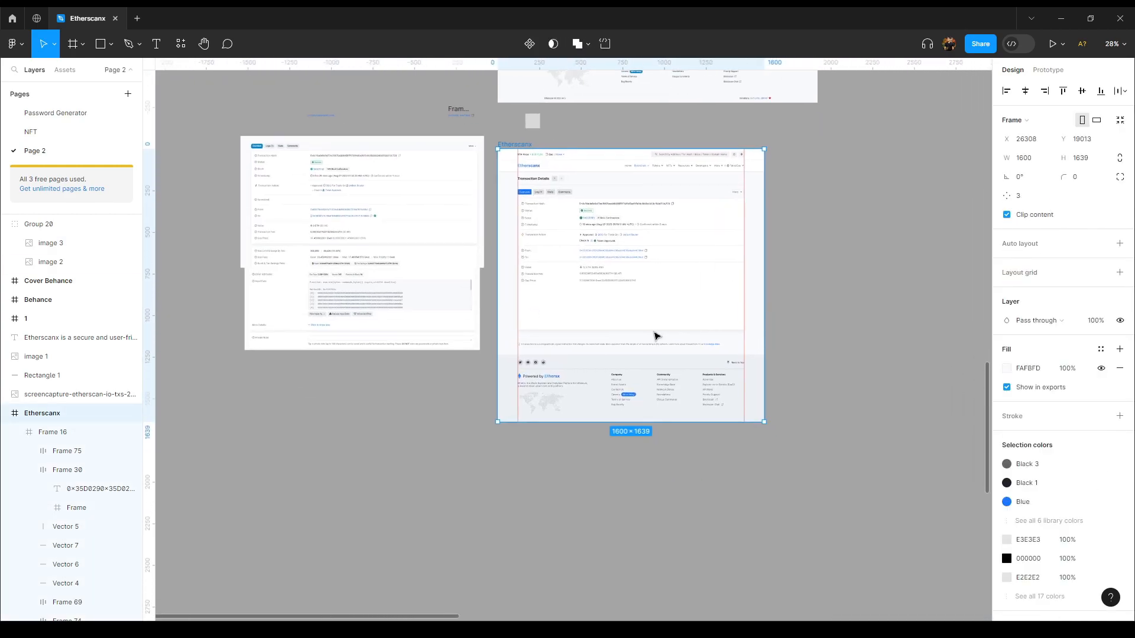
{"action": "left_click_drag", "start_coordinate": [821, 344], "coordinate": [785, 360]}
{"action": "left_click_drag", "start_coordinate": [718, 467], "coordinate": [703, 553]}
{"action": "key", "text": "ctrl+z"}
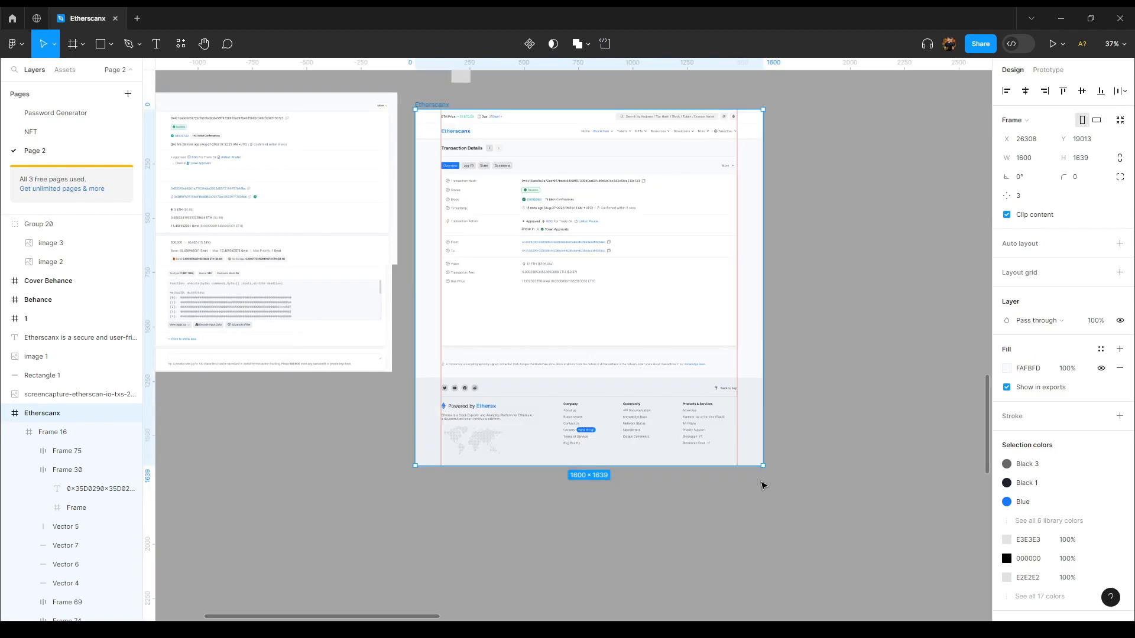
{"action": "left_click_drag", "start_coordinate": [703, 466], "coordinate": [702, 565]}
{"action": "key", "text": "ctrl+z"}
Try to enlarge the footer upward from its upper edge inside the page frame, and undo it
{"action": "left_click", "coordinate": [701, 430]}
{"action": "left_click_drag", "start_coordinate": [674, 379], "coordinate": [677, 355]}
{"action": "key", "text": "ctrl+z"}
Paste a copy of the Footer frame onto the empty canvas beside the page frame
{"action": "scroll", "coordinate": [623, 403], "scroll_direction": "up", "scroll_amount": 2}
{"action": "scroll", "coordinate": [622, 405], "scroll_direction": "down", "scroll_amount": 2}
{"action": "left_click_drag", "start_coordinate": [834, 391], "coordinate": [462, 413]}
{"action": "left_click", "coordinate": [644, 293]}
{"action": "key", "text": "ctrl+v"}
{"action": "left_click_drag", "start_coordinate": [284, 435], "coordinate": [610, 227]}
{"action": "scroll", "coordinate": [612, 205], "scroll_direction": "up", "scroll_amount": 2}
{"action": "left_click_drag", "start_coordinate": [498, 191], "coordinate": [607, 263]}
{"action": "scroll", "coordinate": [600, 251], "scroll_direction": "up", "scroll_amount": 4}
{"action": "scroll", "coordinate": [679, 254], "scroll_direction": "right", "scroll_amount": 2}
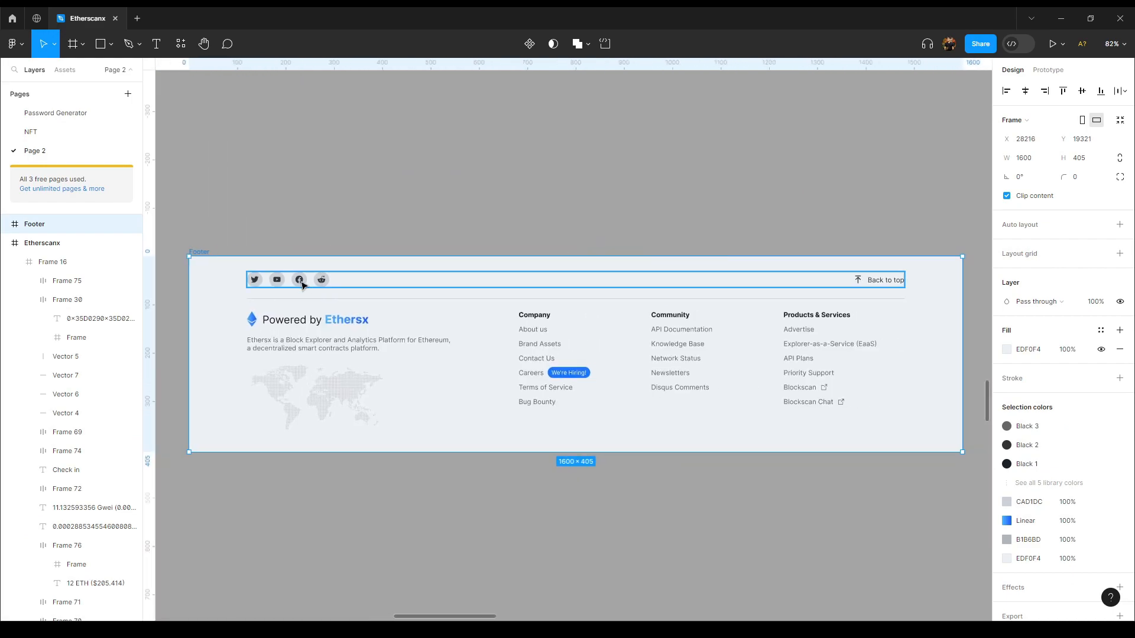
Inspect the constraints of the footer copy's social icons, logo and Community link column
{"action": "left_click", "coordinate": [303, 282]}
{"action": "double_click", "coordinate": [338, 326]}
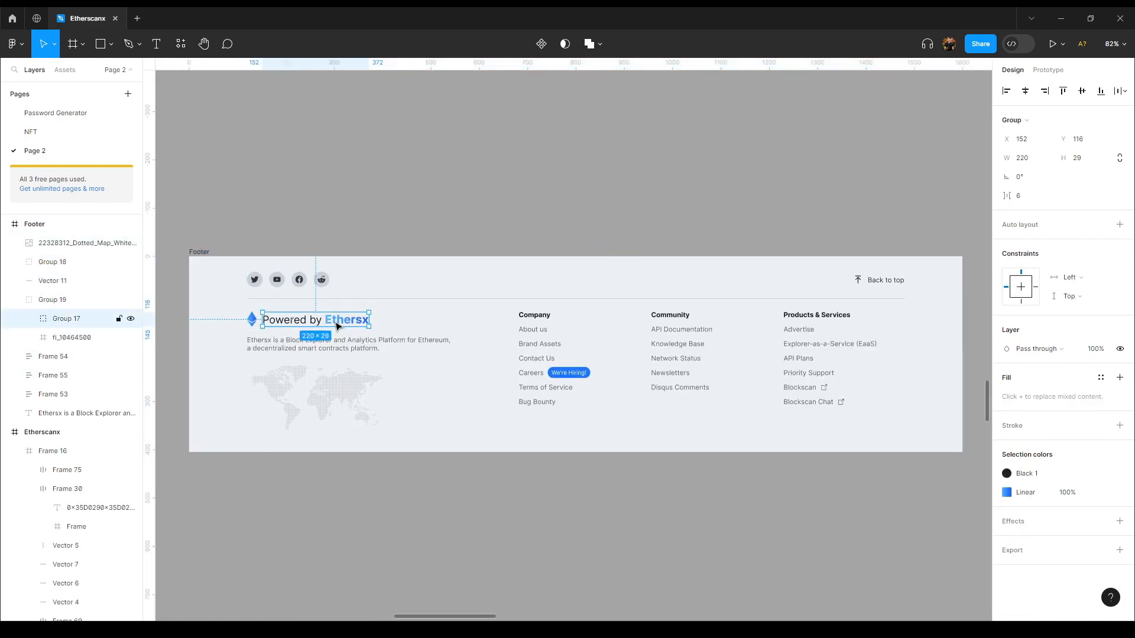
{"action": "left_click", "coordinate": [323, 281]}
{"action": "double_click", "coordinate": [322, 282]}
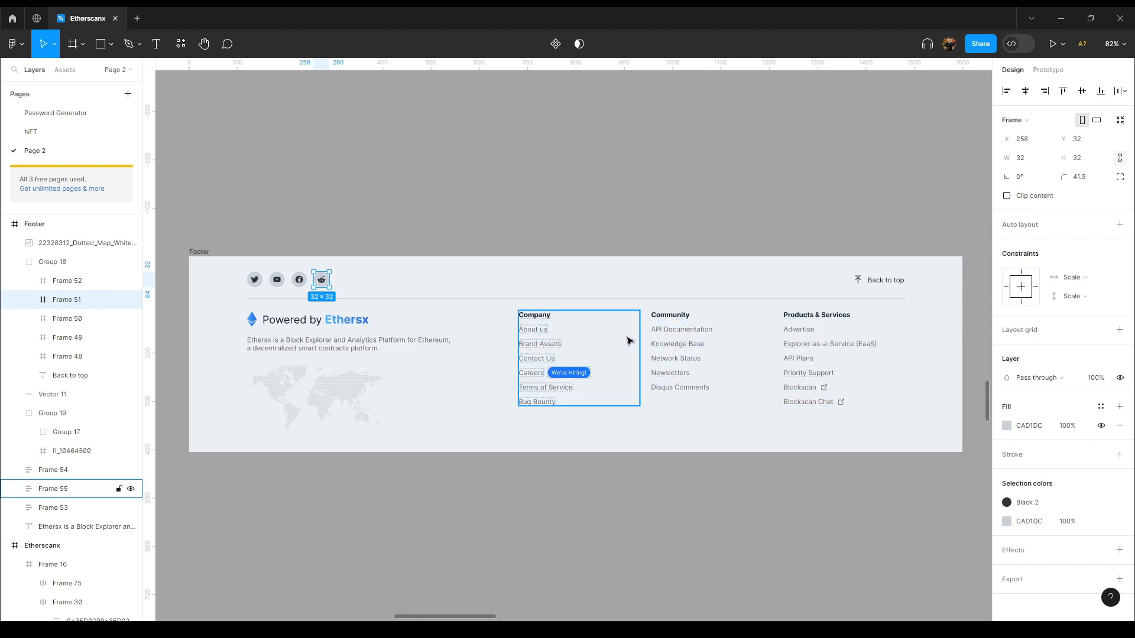
{"action": "left_click", "coordinate": [678, 333]}
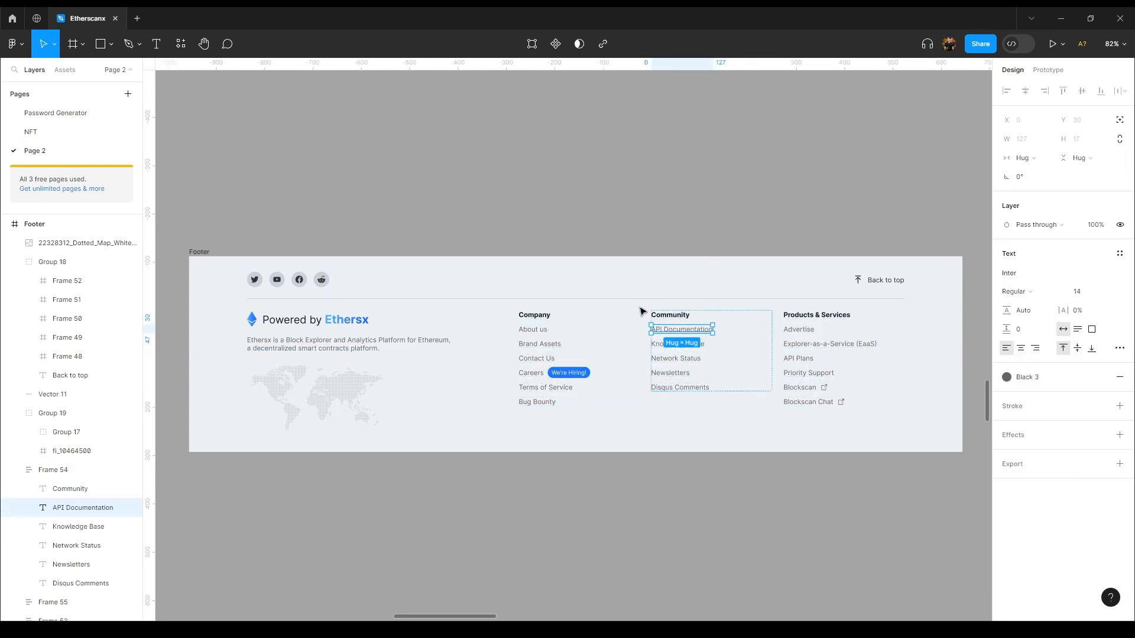
{"action": "key", "text": "Escape"}
{"action": "left_click", "coordinate": [722, 329]}
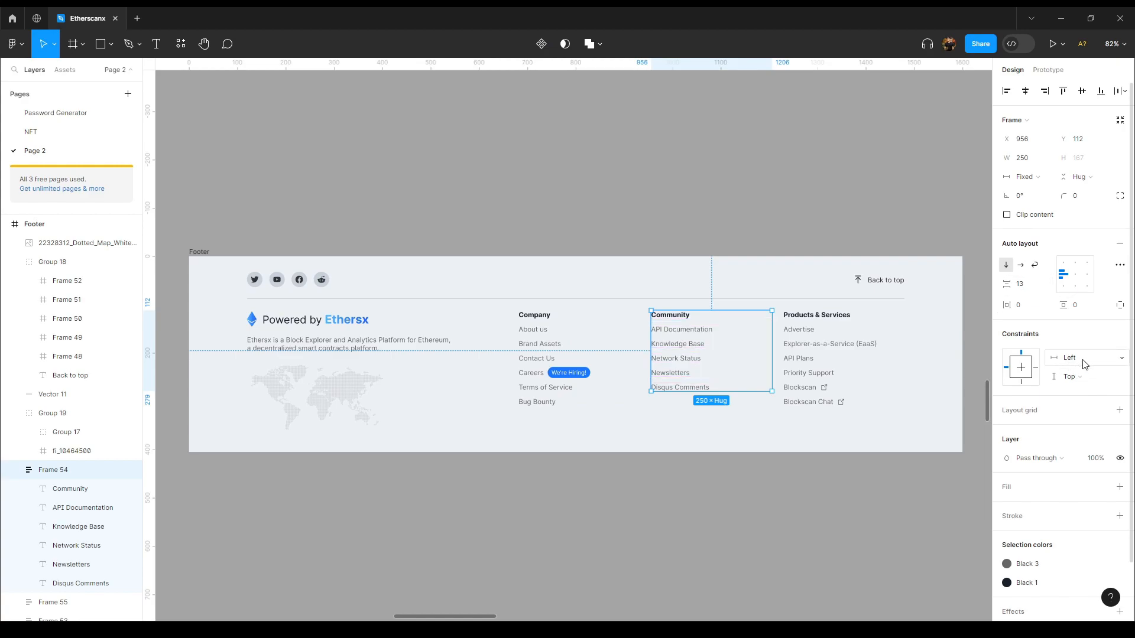
{"action": "left_click", "coordinate": [198, 252]}
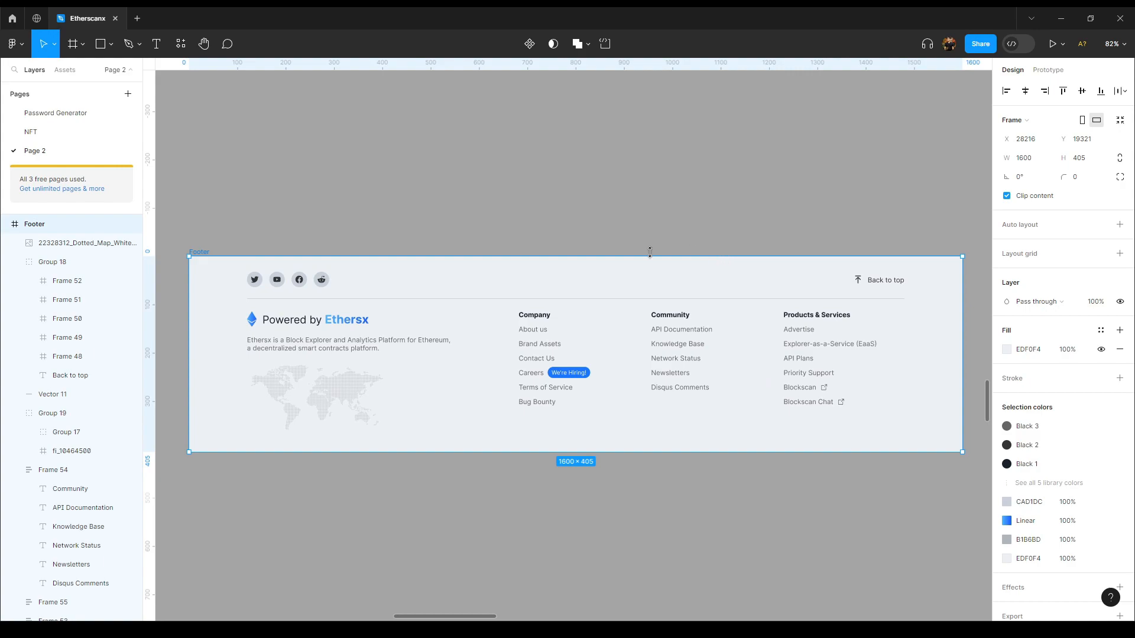
Try to extend the footer copy upward to about 542 px high, and undo the resizing
{"action": "left_click_drag", "start_coordinate": [654, 255], "coordinate": [640, 191]}
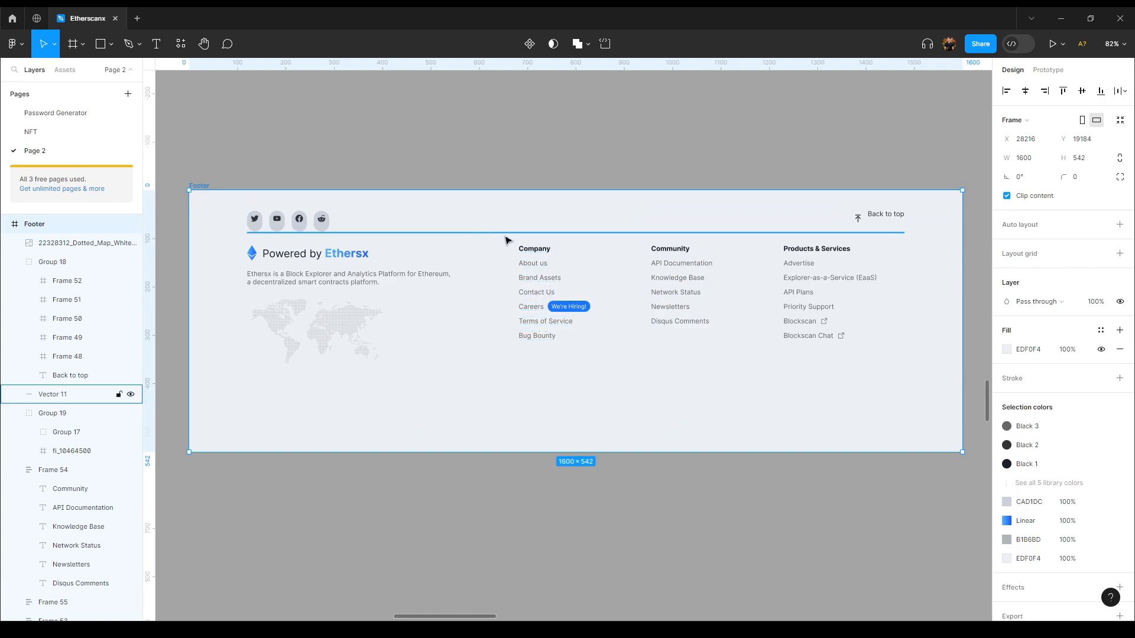
{"action": "left_click_drag", "start_coordinate": [715, 190], "coordinate": [719, 162]}
{"action": "mouse_move", "coordinate": [540, 163]}
{"action": "left_mouse_down"}
{"action": "mouse_move", "coordinate": [540, 235]}
{"action": "mouse_move", "coordinate": [556, 170]}
{"action": "left_mouse_up"}
{"action": "key", "text": "ctrl+z"}
{"action": "key", "text": "ctrl+z"}
{"action": "key", "text": "ctrl+z"}
{"action": "key", "text": "ctrl+z"}
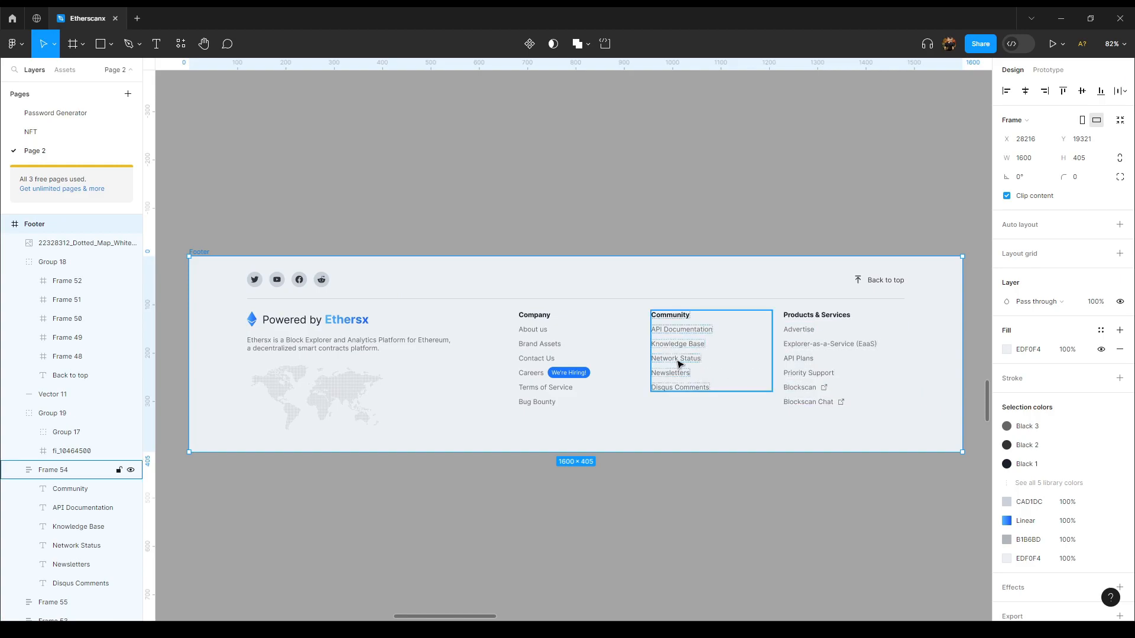
Resize the footer copy from its lower edge to a height of 395 px
{"action": "scroll", "coordinate": [680, 363], "scroll_direction": "down", "scroll_amount": 3}
{"action": "left_click", "coordinate": [598, 233]}
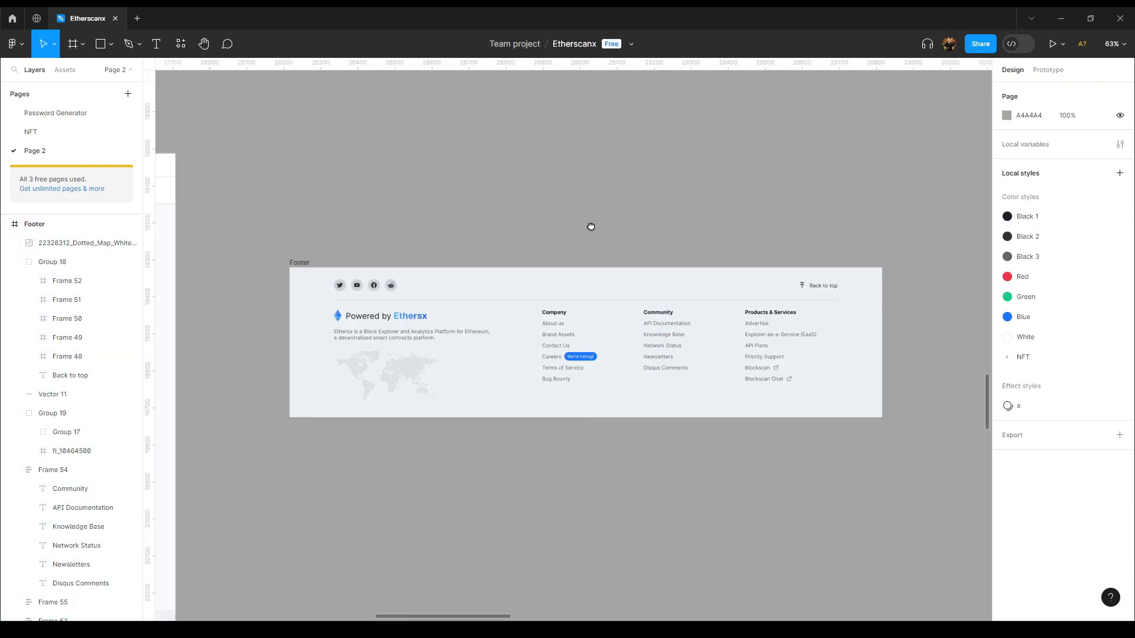
{"action": "left_click", "coordinate": [468, 330]}
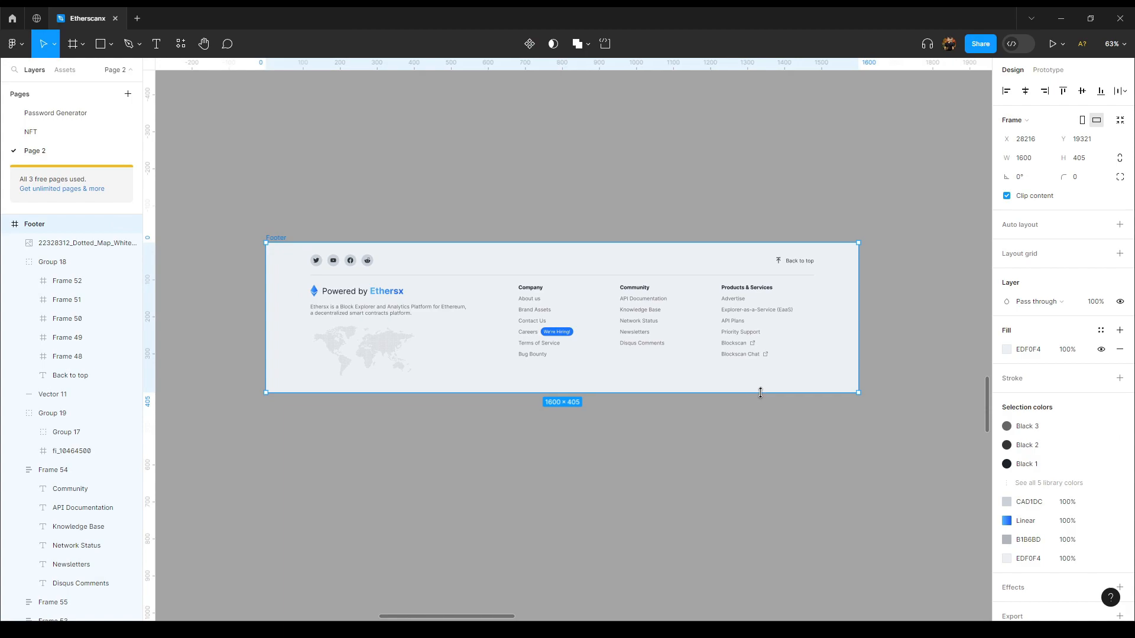
{"action": "left_click_drag", "start_coordinate": [763, 394], "coordinate": [810, 401]}
{"action": "left_click_drag", "start_coordinate": [753, 245], "coordinate": [858, 243]}
{"action": "left_click_drag", "start_coordinate": [327, 251], "coordinate": [367, 255]}
{"action": "left_click", "coordinate": [322, 243]}
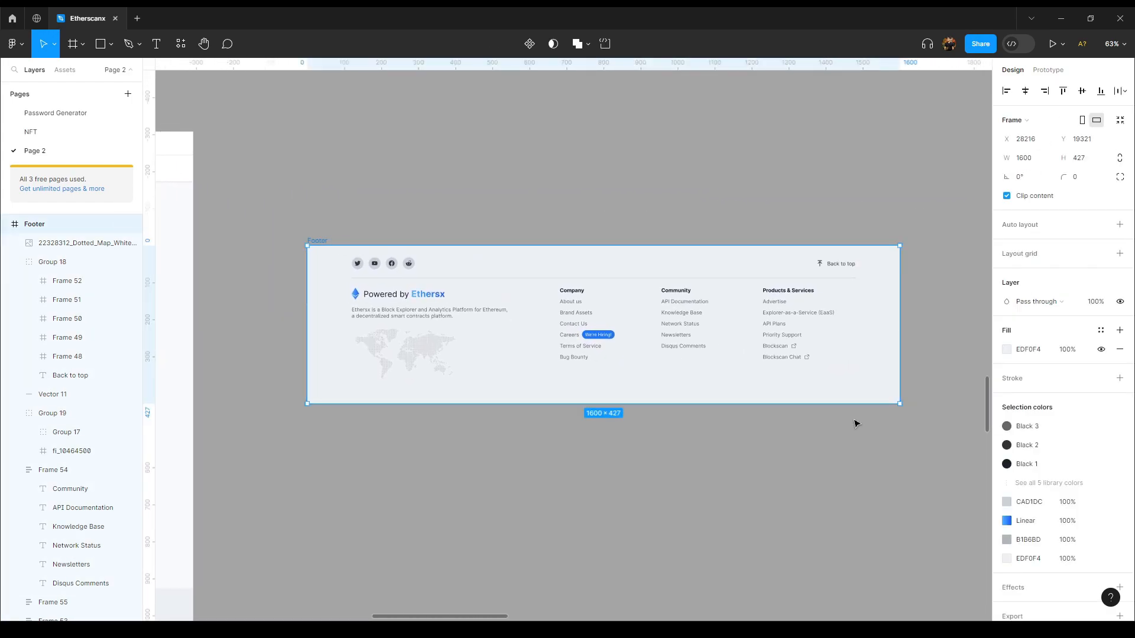
{"action": "mouse_move", "coordinate": [853, 404]}
{"action": "left_mouse_down"}
{"action": "mouse_move", "coordinate": [839, 461]}
{"action": "mouse_move", "coordinate": [854, 405]}
{"action": "mouse_move", "coordinate": [851, 477]}
{"action": "mouse_move", "coordinate": [856, 392]}
{"action": "left_mouse_up"}
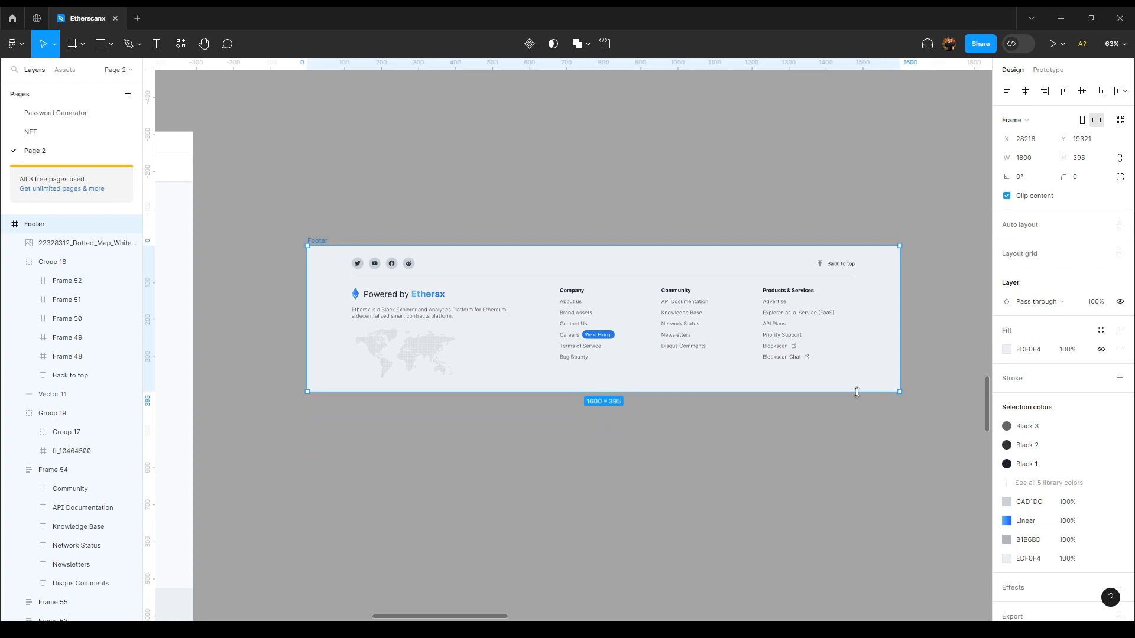
Check the Community column's constraints, try extending the footer copy upward to about 535 px high, and undo it
{"action": "left_click", "coordinate": [685, 342], "text": "ctrl"}
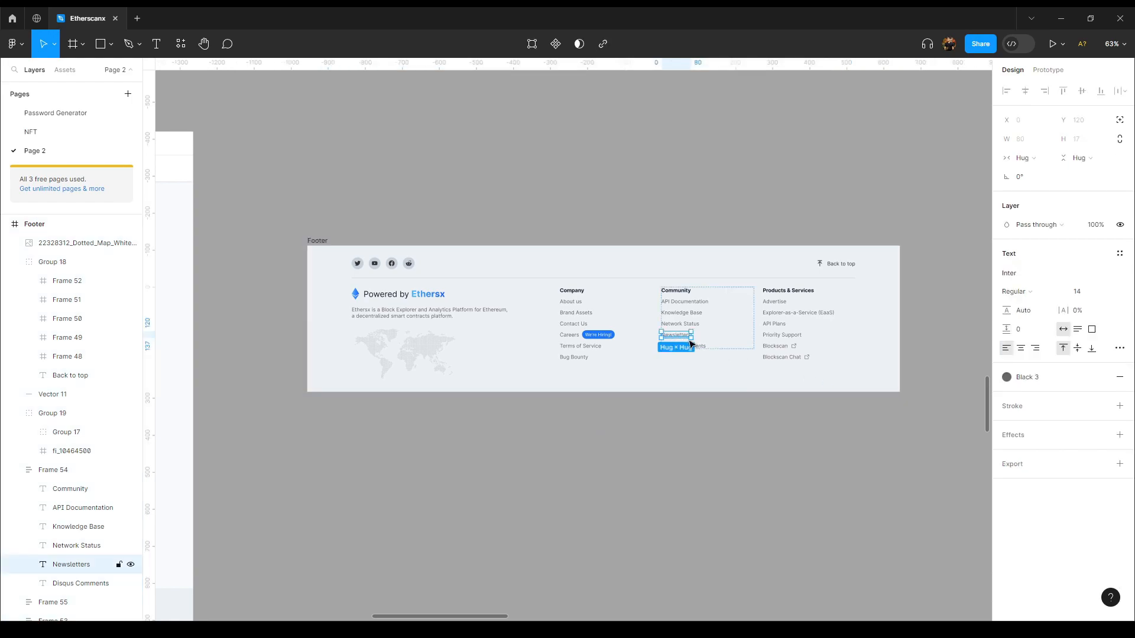
{"action": "left_click", "coordinate": [689, 218]}
{"action": "left_click", "coordinate": [672, 304]}
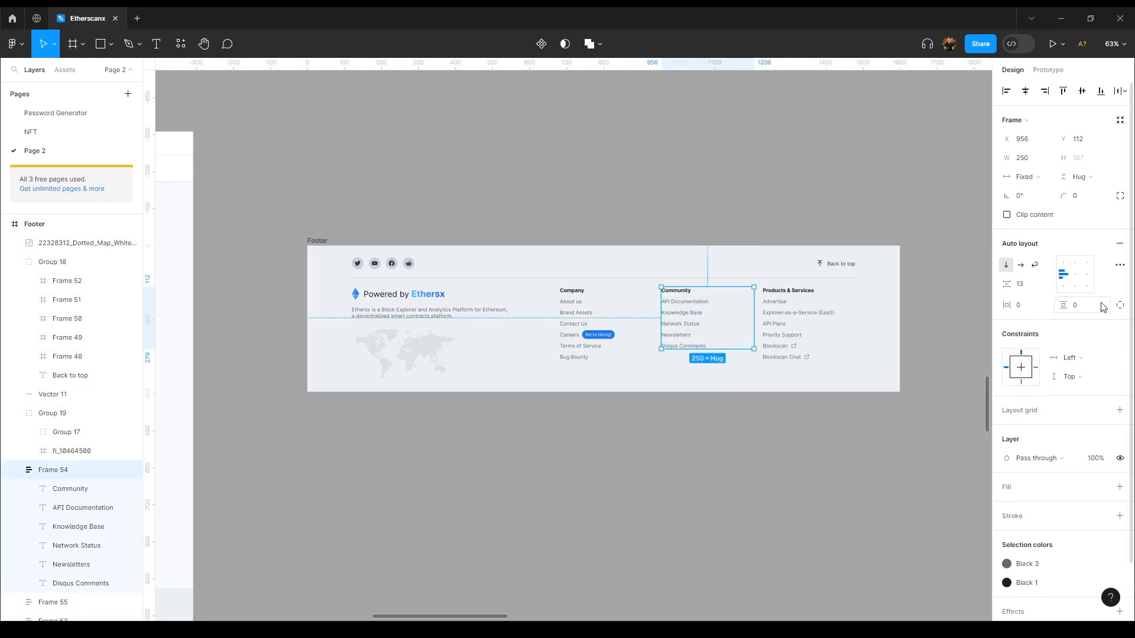
{"action": "left_click", "coordinate": [331, 246]}
{"action": "left_click_drag", "start_coordinate": [471, 246], "coordinate": [481, 193]}
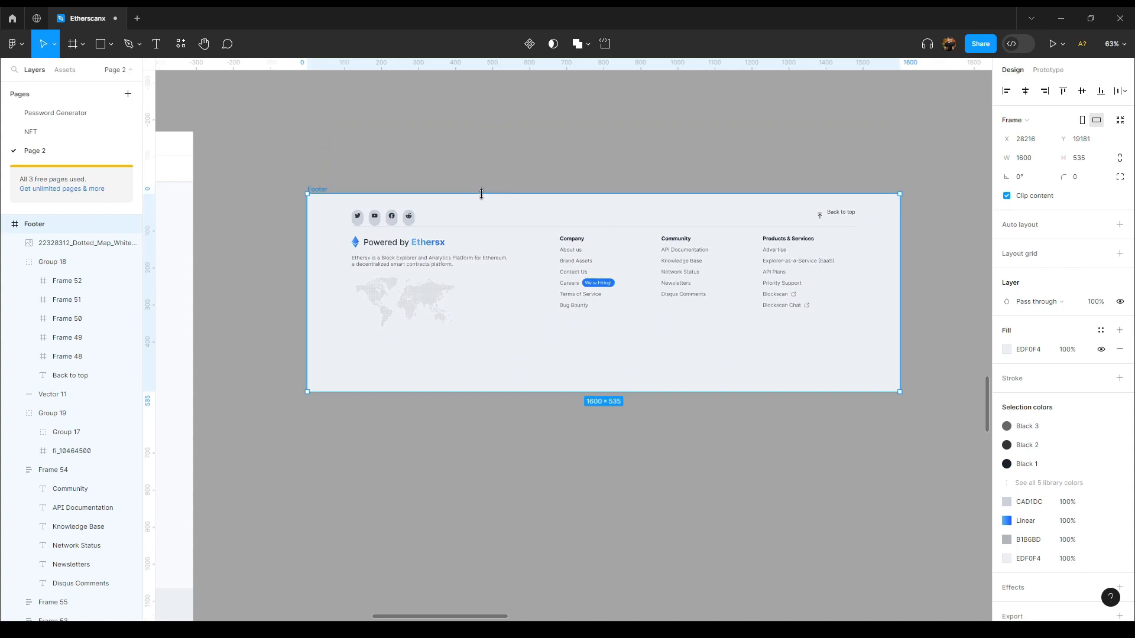
{"action": "key", "text": "ctrl+z"}
Delete the footer copy from the canvas
{"action": "left_click", "coordinate": [484, 199]}
{"action": "left_click_drag", "start_coordinate": [411, 193], "coordinate": [450, 187]}
{"action": "left_click", "coordinate": [357, 236]}
{"action": "key", "text": "Delete"}
Shorten the Transaction Details card to 541 px high so it ends just below the Gas Price row
{"action": "left_click_drag", "start_coordinate": [385, 459], "coordinate": [697, 414]}
{"action": "left_click_drag", "start_coordinate": [464, 459], "coordinate": [944, 279]}
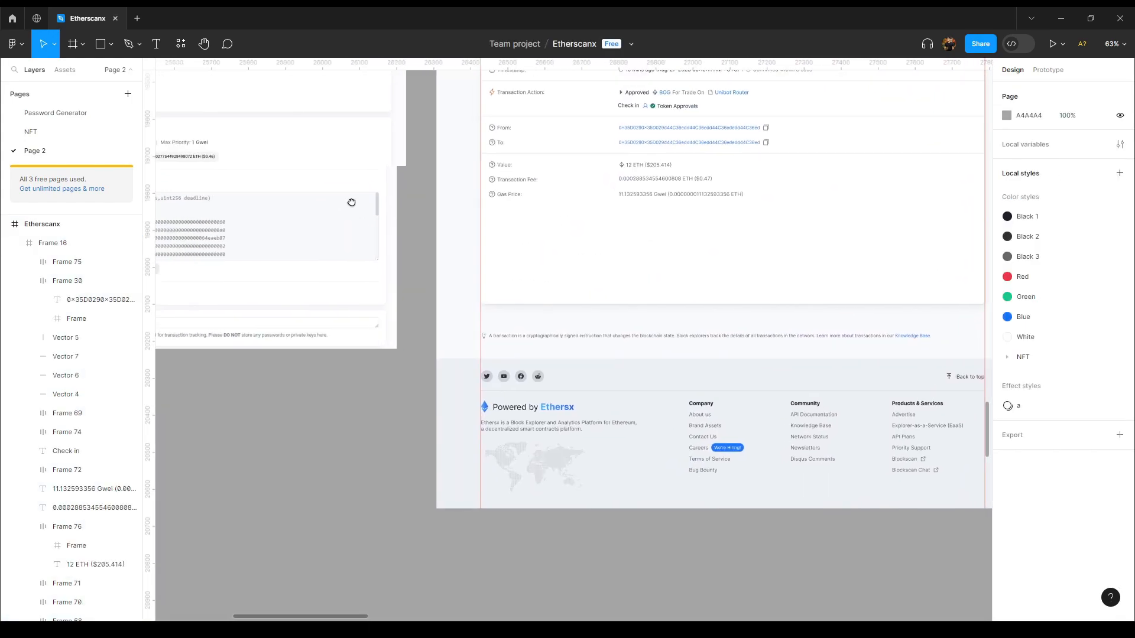
{"action": "left_click_drag", "start_coordinate": [159, 174], "coordinate": [494, 326]}
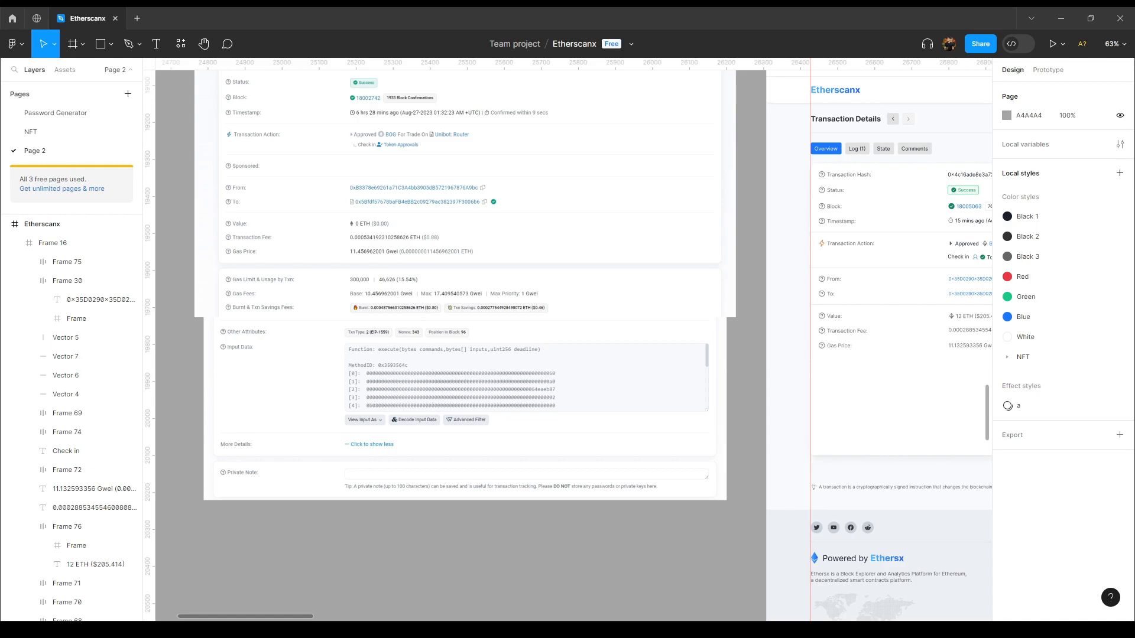
{"action": "left_click_drag", "start_coordinate": [836, 455], "coordinate": [451, 410]}
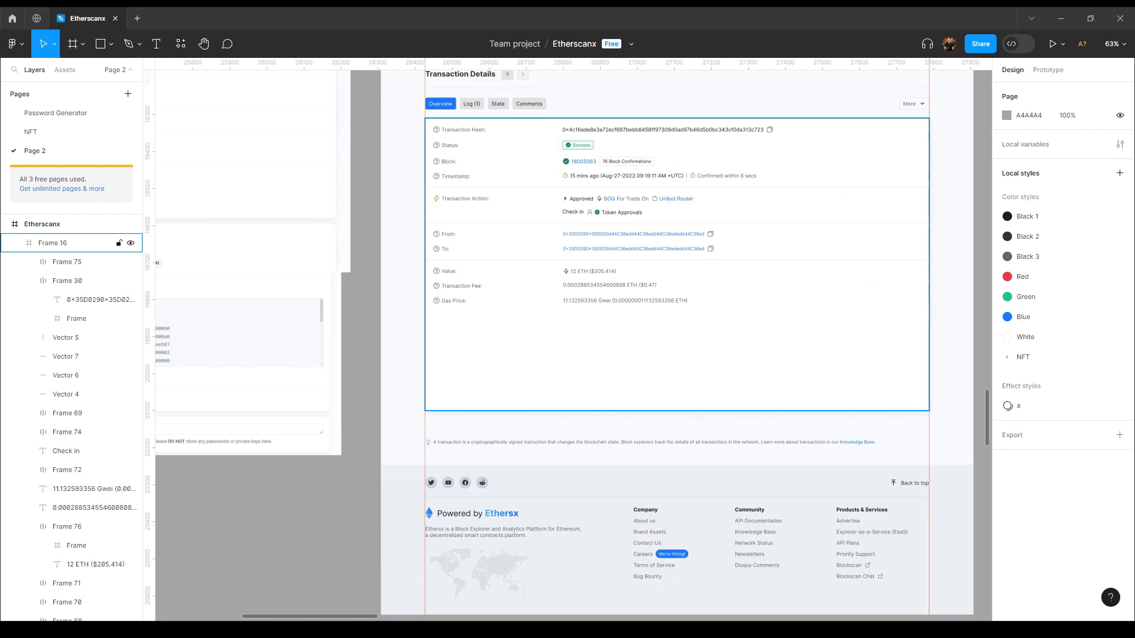
{"action": "scroll", "coordinate": [930, 363], "scroll_direction": "down", "scroll_amount": 2}
{"action": "left_click", "coordinate": [755, 368]}
{"action": "left_click_drag", "start_coordinate": [930, 394], "coordinate": [772, 337]}
{"action": "scroll", "coordinate": [756, 369], "scroll_direction": "up", "scroll_amount": 1}
{"action": "left_click", "coordinate": [756, 384]}
{"action": "left_click_drag", "start_coordinate": [737, 379], "coordinate": [637, 252]}
{"action": "left_click", "coordinate": [360, 95]}
Extend the page frame downward and move the disclaimer note and footer together toward its new lower end
{"action": "scroll", "coordinate": [652, 375], "scroll_direction": "down", "scroll_amount": 1}
{"action": "left_click_drag", "start_coordinate": [705, 398], "coordinate": [727, 535]}
{"action": "left_click", "coordinate": [801, 381]}
{"action": "scroll", "coordinate": [828, 483], "scroll_direction": "up", "scroll_amount": 2}
{"action": "left_click_drag", "start_coordinate": [827, 483], "coordinate": [329, 286]}
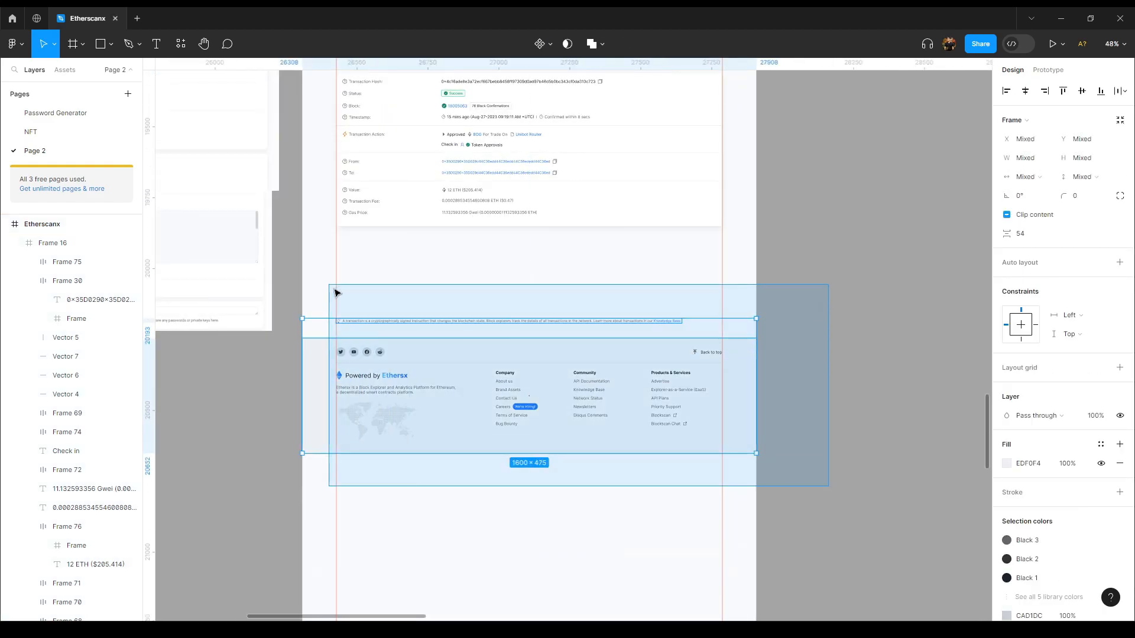
{"action": "left_click_drag", "start_coordinate": [505, 378], "coordinate": [514, 546]}
Duplicate the transaction card, place the copy below the original at Y 921, and expand the copy's layers
{"action": "left_click", "coordinate": [525, 301]}
{"action": "left_click_drag", "start_coordinate": [524, 299], "coordinate": [551, 383]}
{"action": "left_click", "coordinate": [623, 188]}
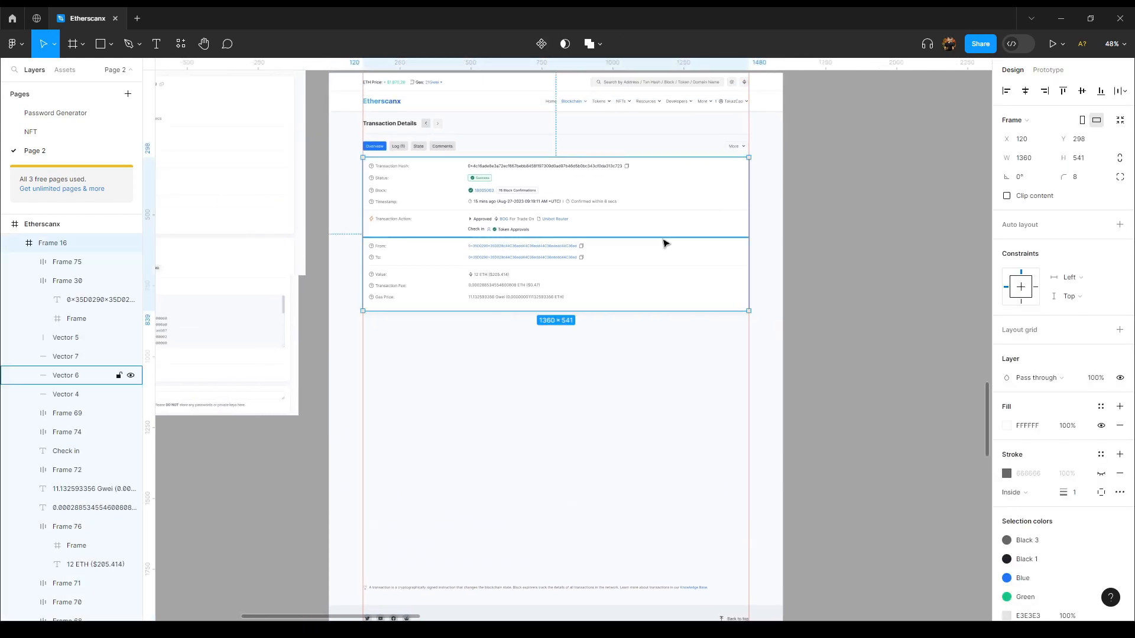
{"action": "key", "text": "ctrl+d"}
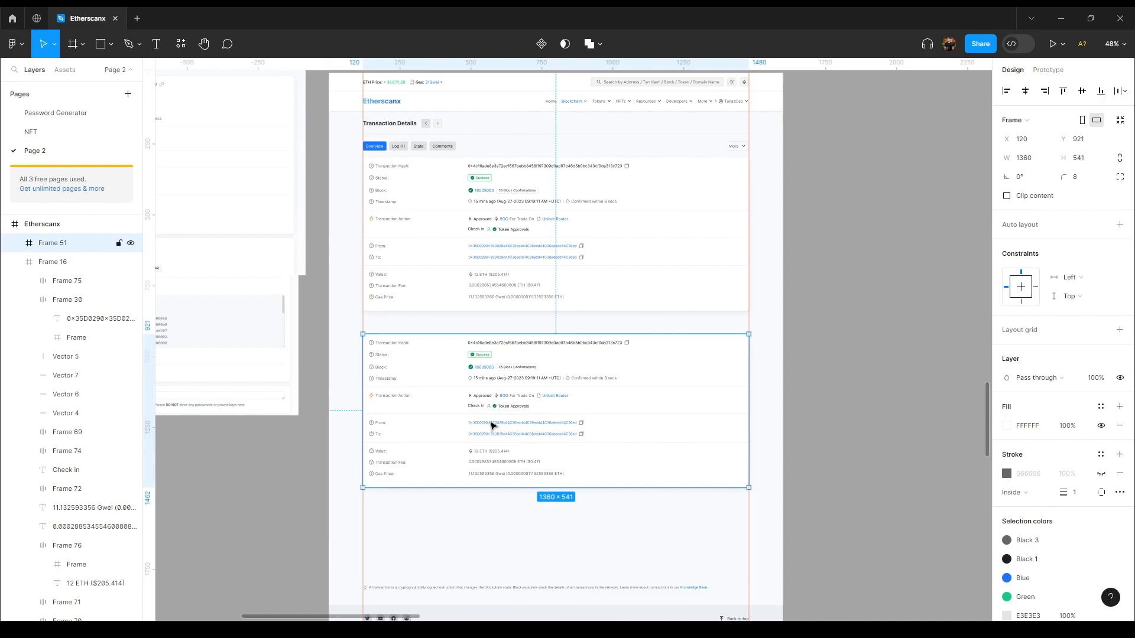
{"action": "left_click", "coordinate": [16, 244]}
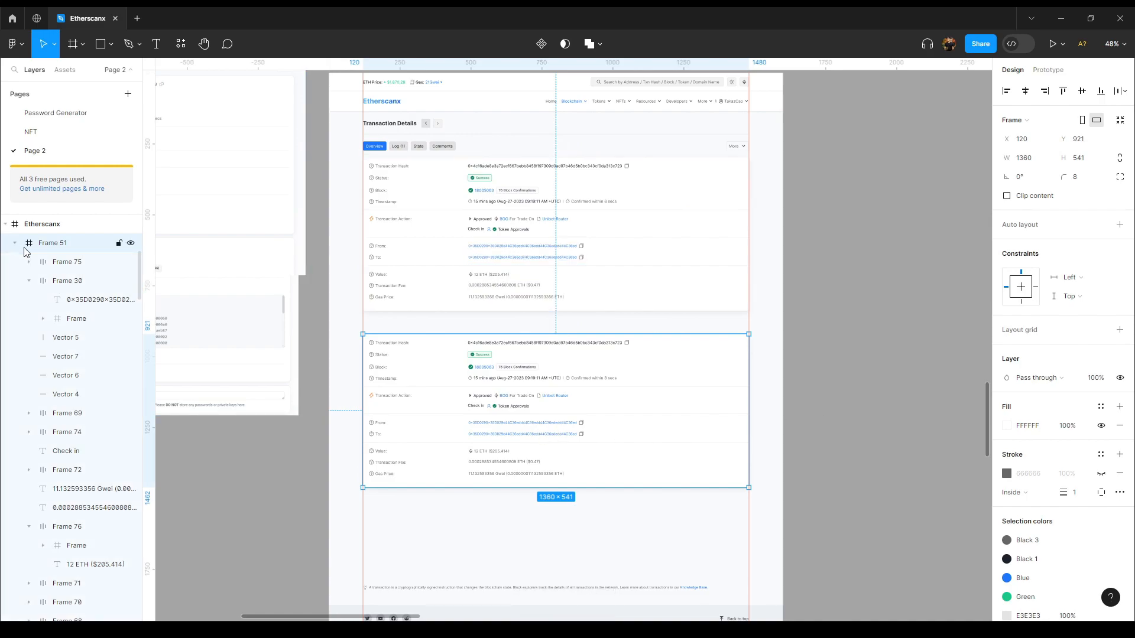
Delete every layer inside the duplicated transaction card
{"action": "left_click", "coordinate": [74, 262]}
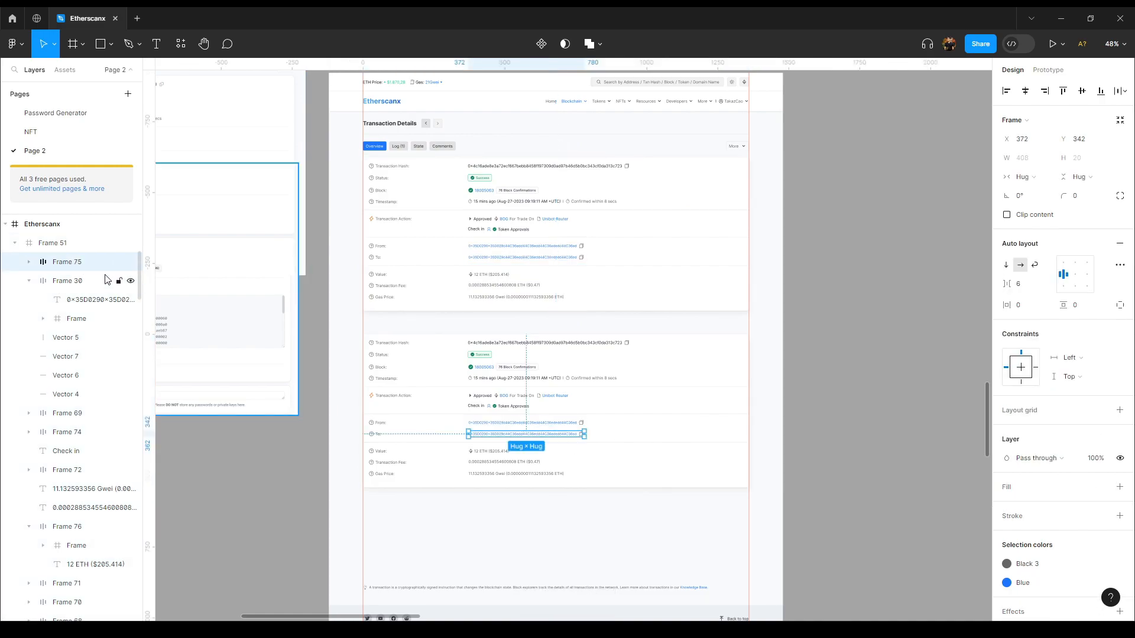
{"action": "key", "text": "ctrl+a"}
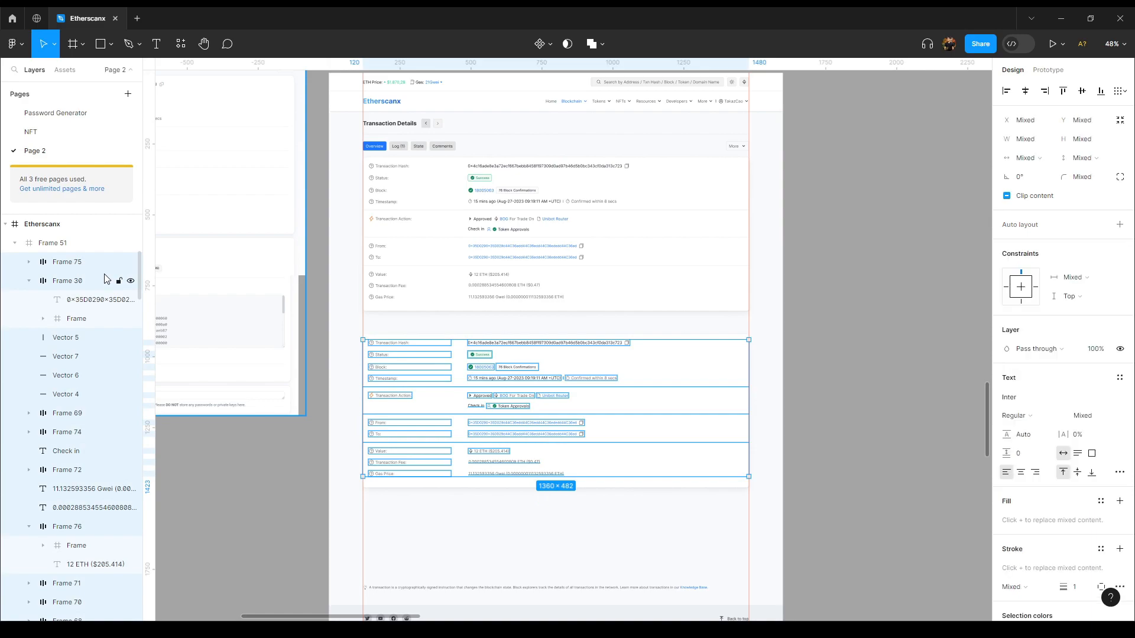
{"action": "key", "text": "Delete"}
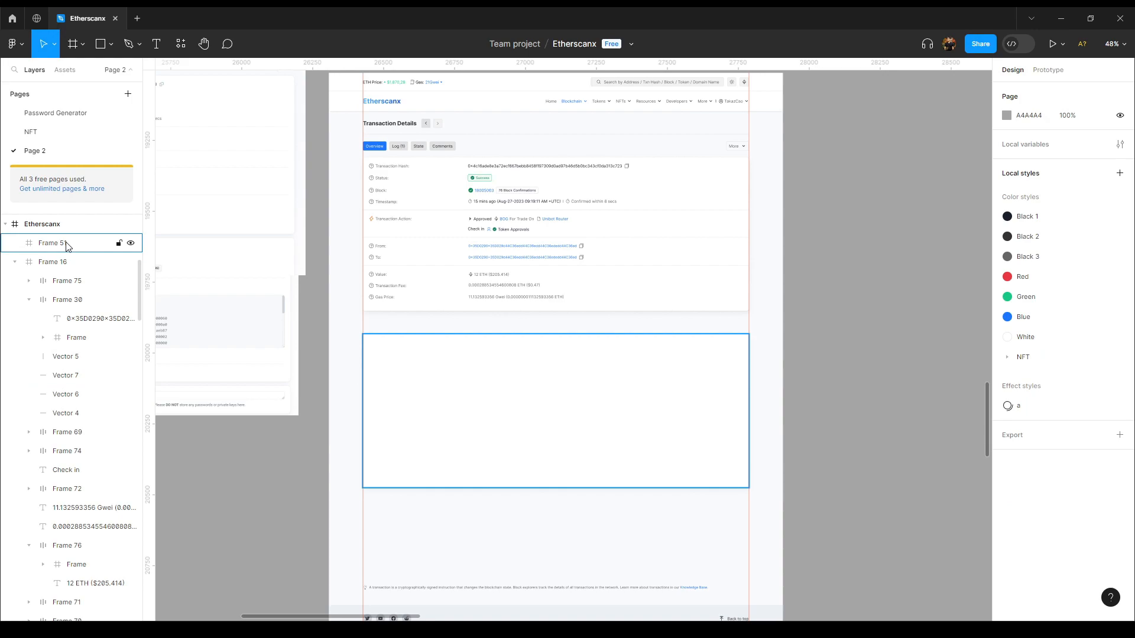
Collapse the layer list and re-expand only the first level of the original transaction card
{"action": "left_click", "coordinate": [64, 262]}
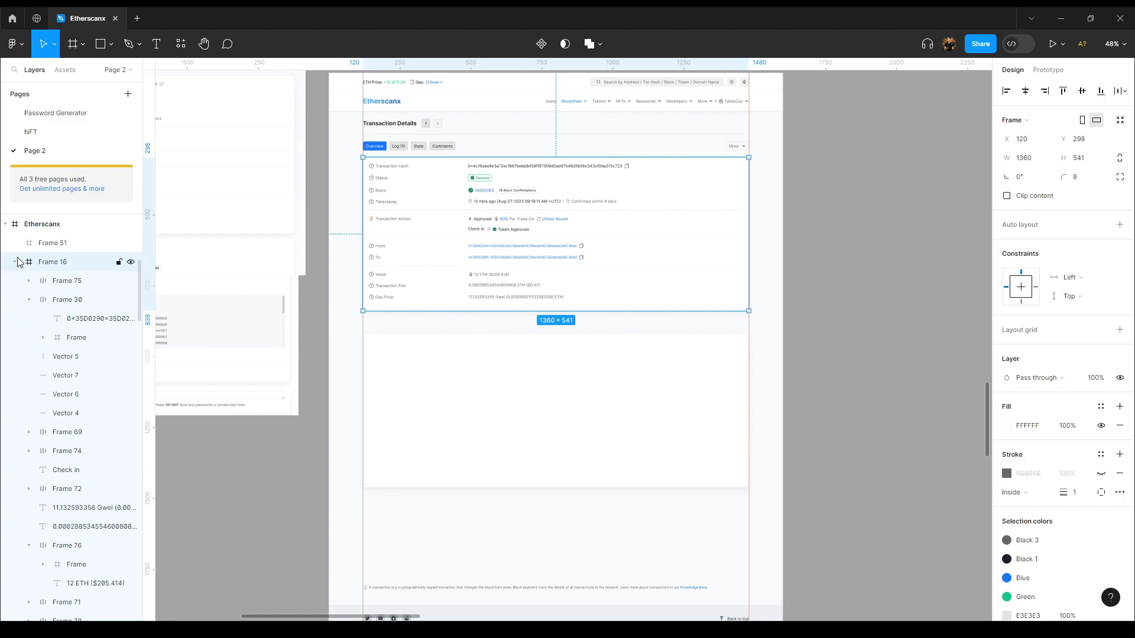
{"action": "scroll", "coordinate": [62, 352], "scroll_direction": "down", "scroll_amount": 3}
{"action": "scroll", "coordinate": [61, 354], "scroll_direction": "up", "scroll_amount": 3}
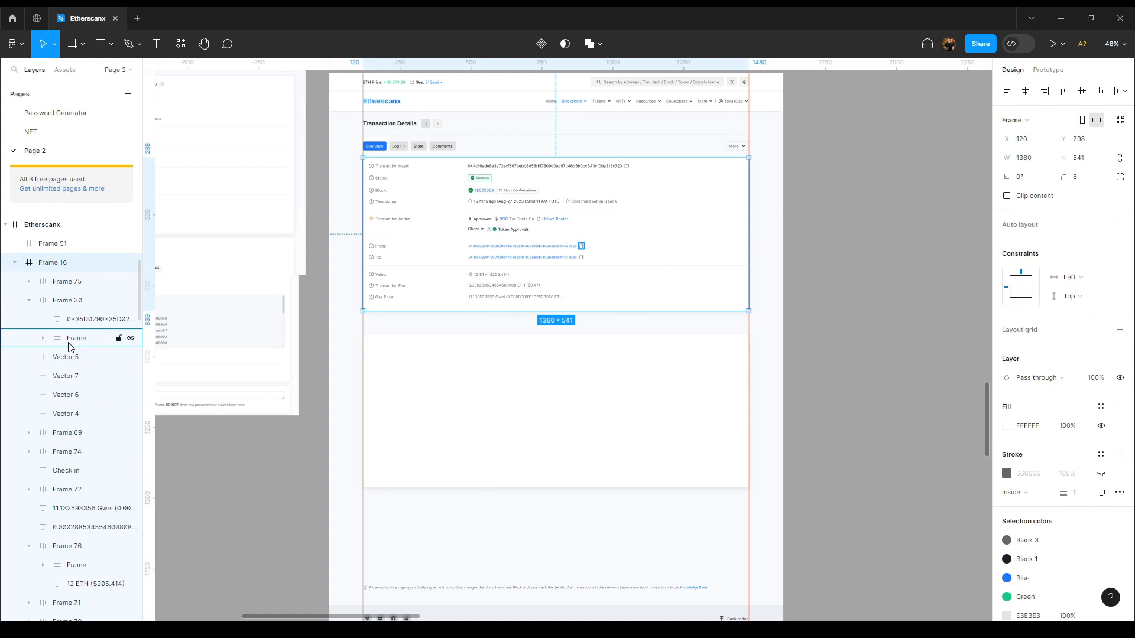
{"action": "key", "text": "ctrl+l"}
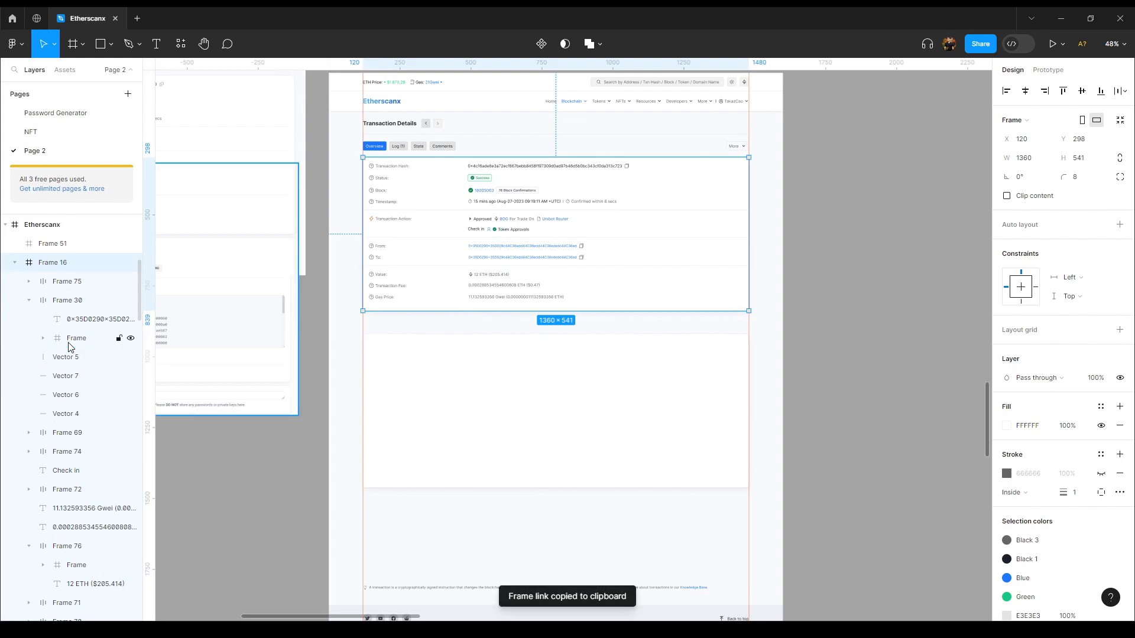
{"action": "key", "text": "alt+l"}
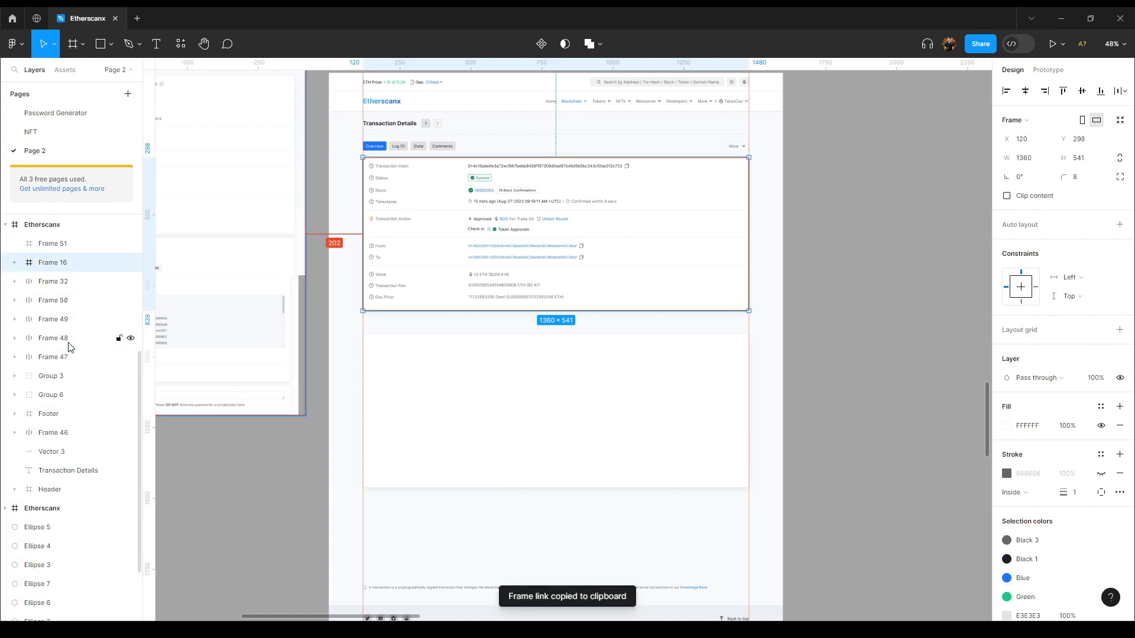
{"action": "left_click", "coordinate": [15, 262]}
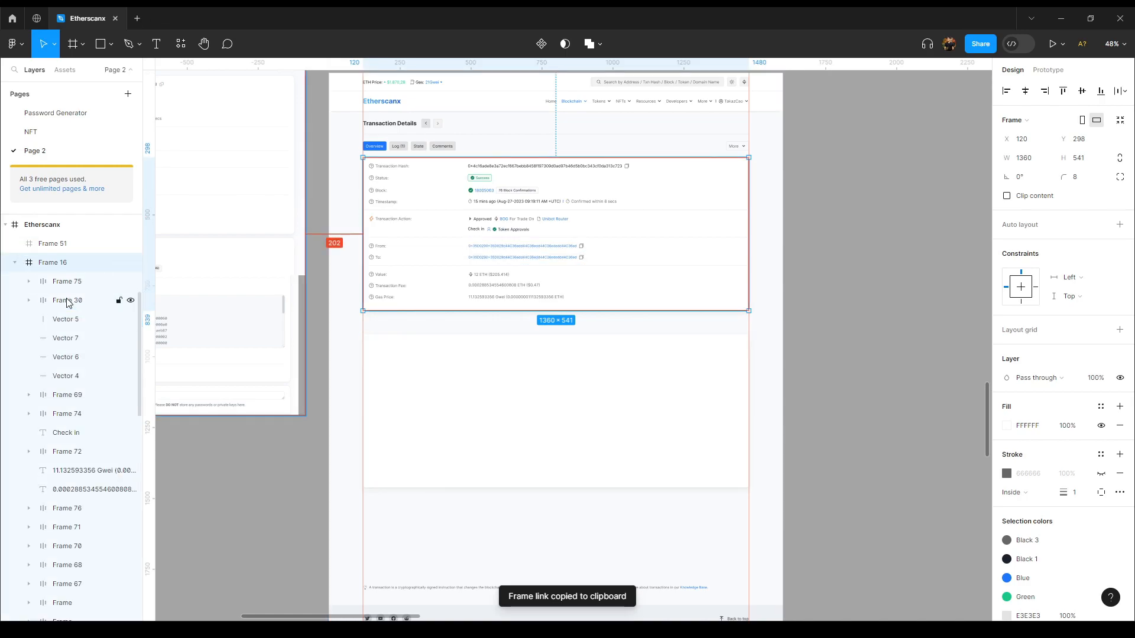
{"action": "key", "text": "alt+l"}
{"action": "left_click", "coordinate": [15, 262]}
Select all first-level layers inside the original transaction card and collapse the card in the layer list
{"action": "left_click", "coordinate": [65, 300]}
{"action": "key", "text": "ctrl+a"}
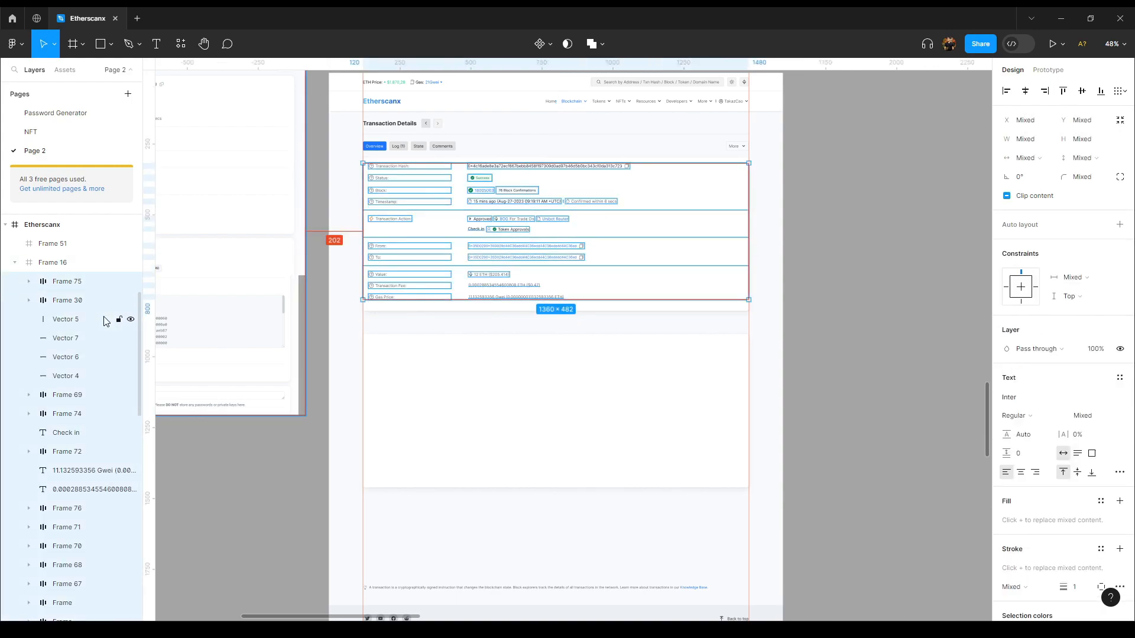
{"action": "scroll", "coordinate": [83, 367], "scroll_direction": "down", "scroll_amount": 5}
{"action": "scroll", "coordinate": [75, 387], "scroll_direction": "up", "scroll_amount": 5}
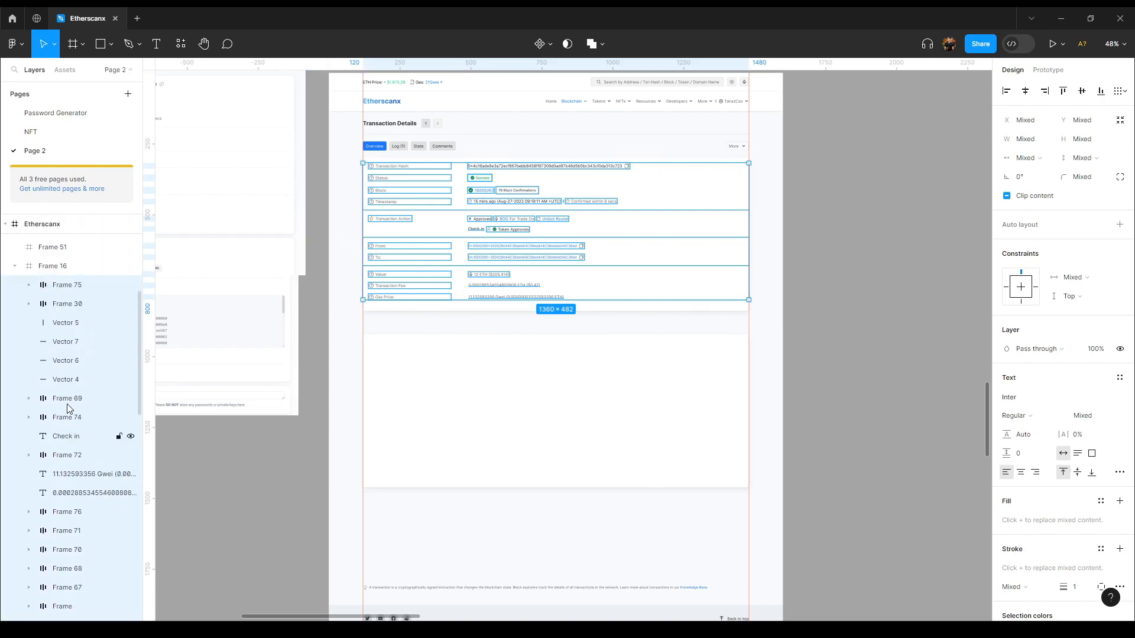
{"action": "scroll", "coordinate": [35, 384], "scroll_direction": "up", "scroll_amount": 2}
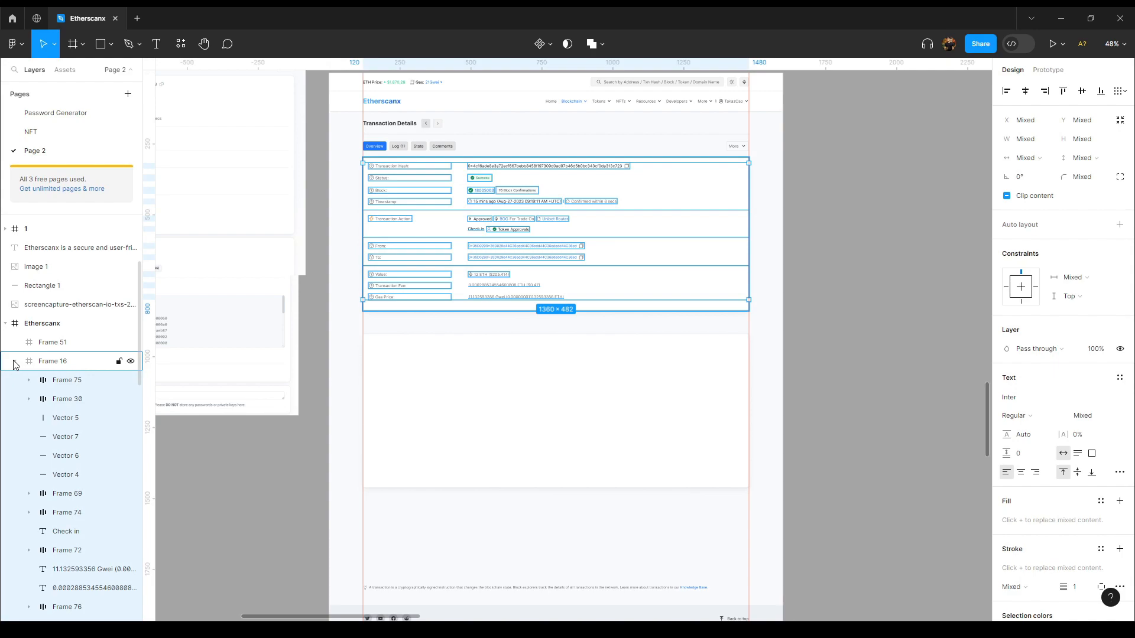
{"action": "left_click", "coordinate": [14, 362]}
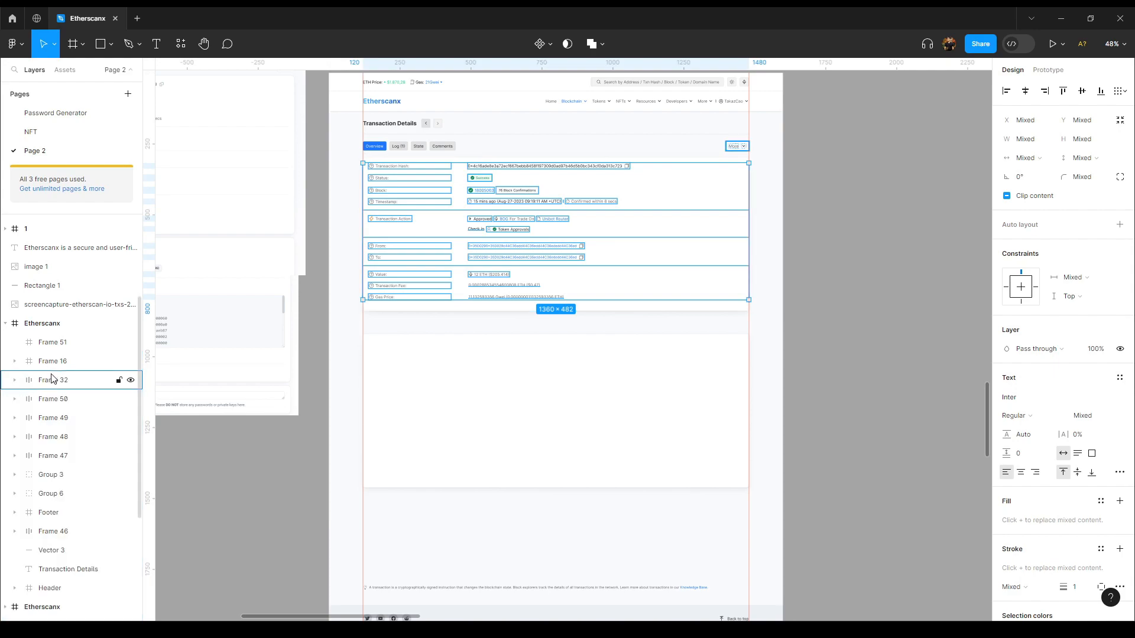
Expand the More, Comments, State, Log (1) and Overview button frames in the layer list, then fold the State frame
{"action": "left_click", "coordinate": [16, 380]}
{"action": "left_click", "coordinate": [14, 437]}
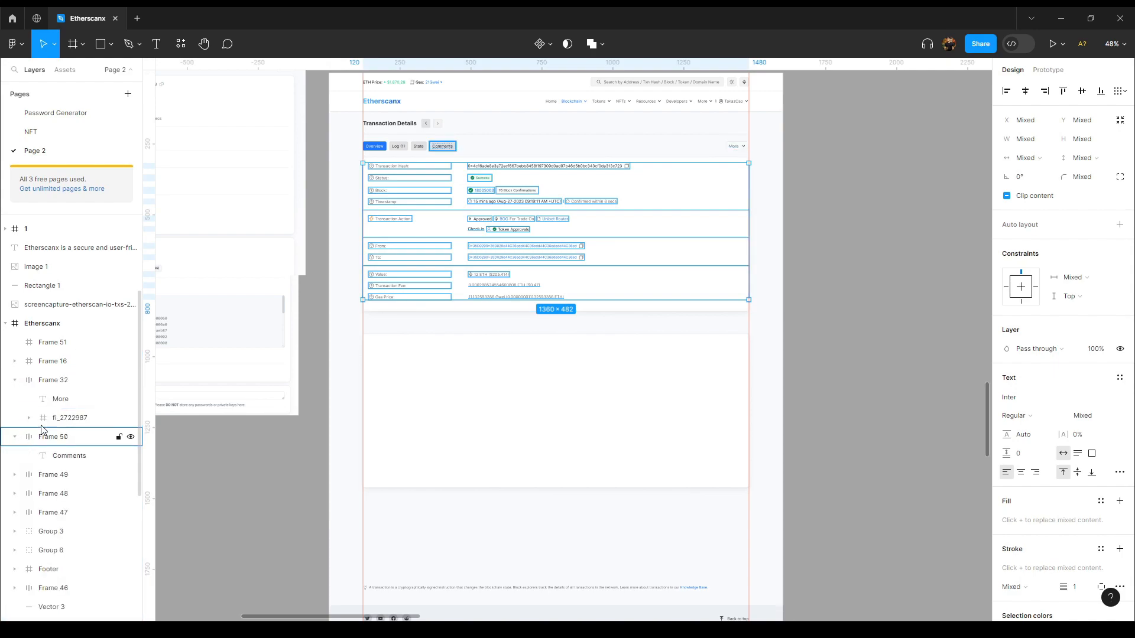
{"action": "scroll", "coordinate": [17, 414], "scroll_direction": "down", "scroll_amount": 2}
{"action": "left_click", "coordinate": [15, 376]}
{"action": "left_click", "coordinate": [14, 414]}
{"action": "left_click", "coordinate": [14, 452]}
{"action": "left_click", "coordinate": [68, 415]}
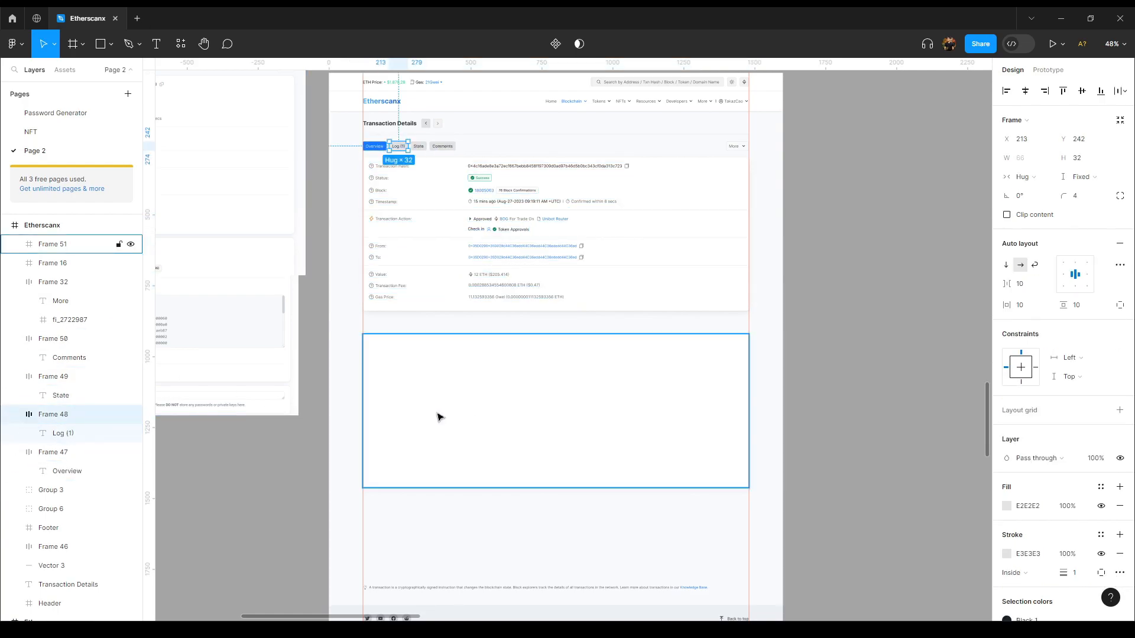
{"action": "left_click", "coordinate": [14, 378]}
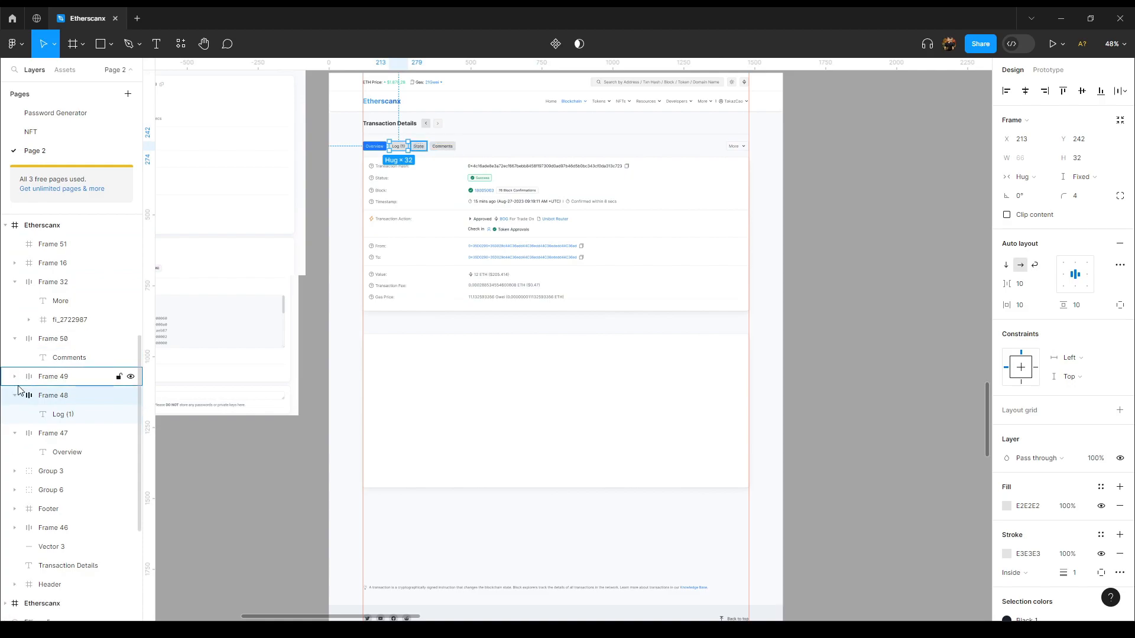
Select the original card together with the frames down to the Overview button, collapse their layers and clear the selection
{"action": "left_click", "coordinate": [43, 263]}
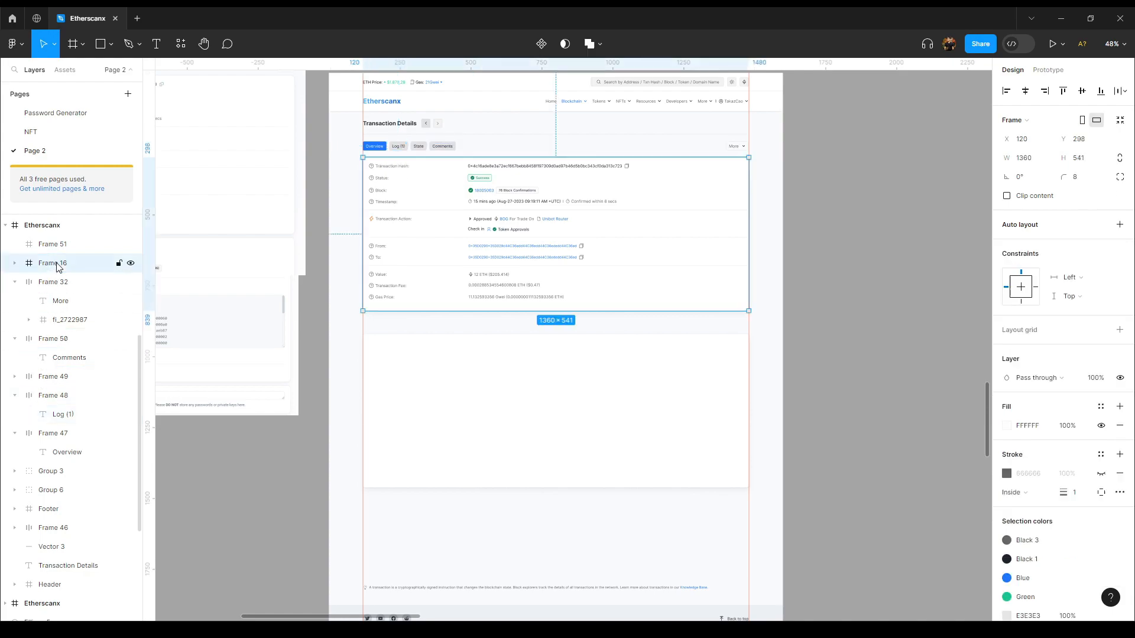
{"action": "left_click", "coordinate": [68, 438], "text": "shift"}
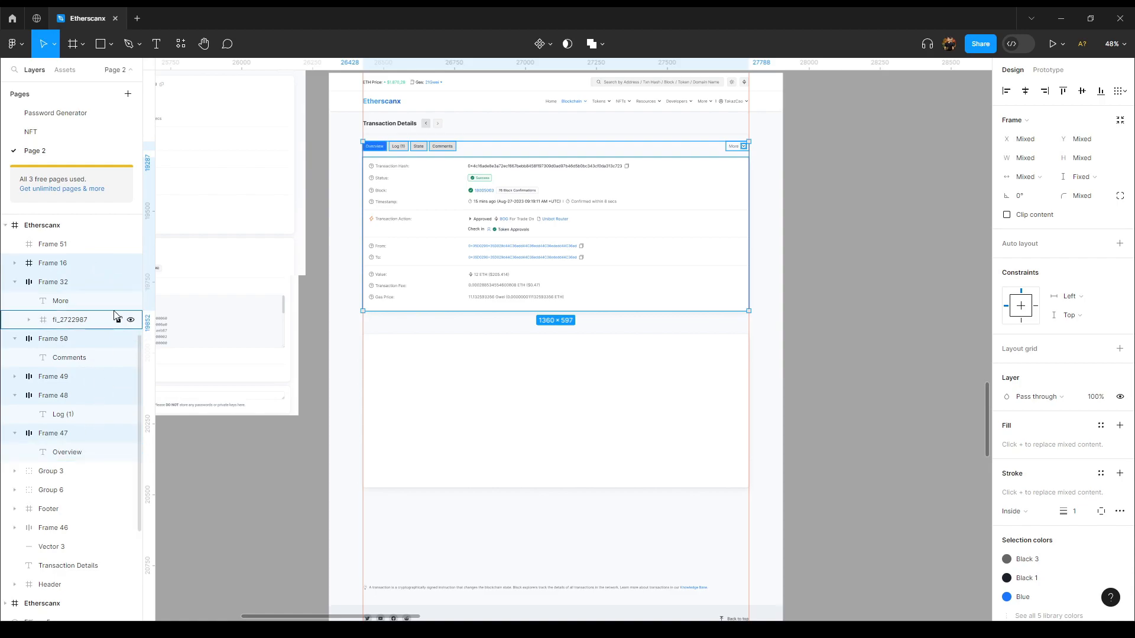
{"action": "key", "text": "alt"}
{"action": "key", "text": "alt+l"}
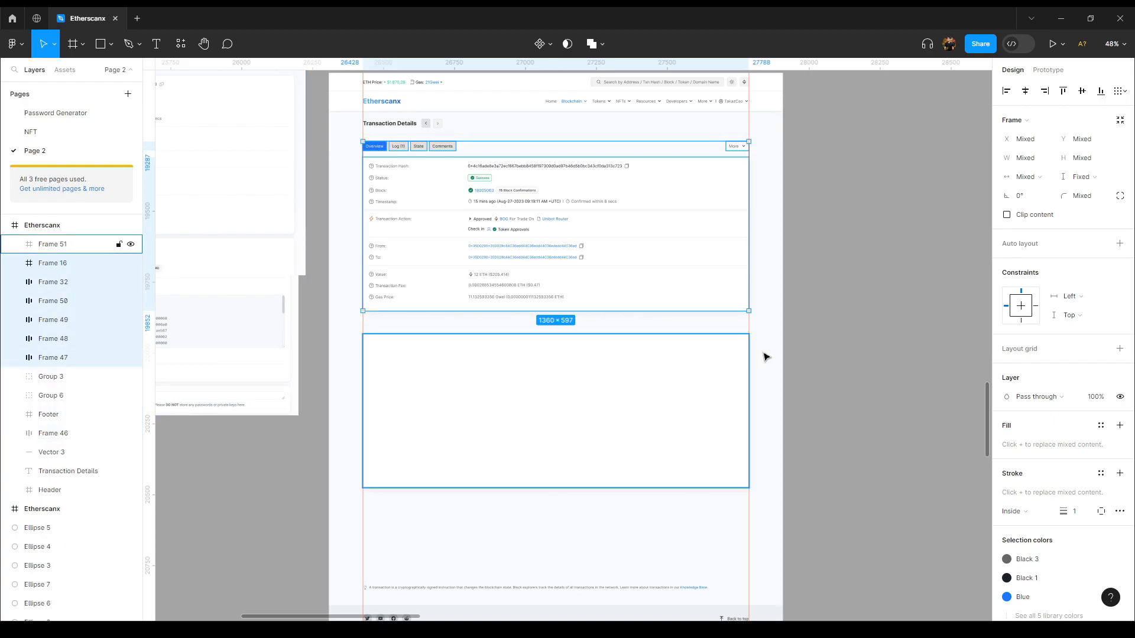
{"action": "left_click", "coordinate": [873, 353]}
{"action": "scroll", "coordinate": [649, 296], "scroll_direction": "up", "scroll_amount": 3}
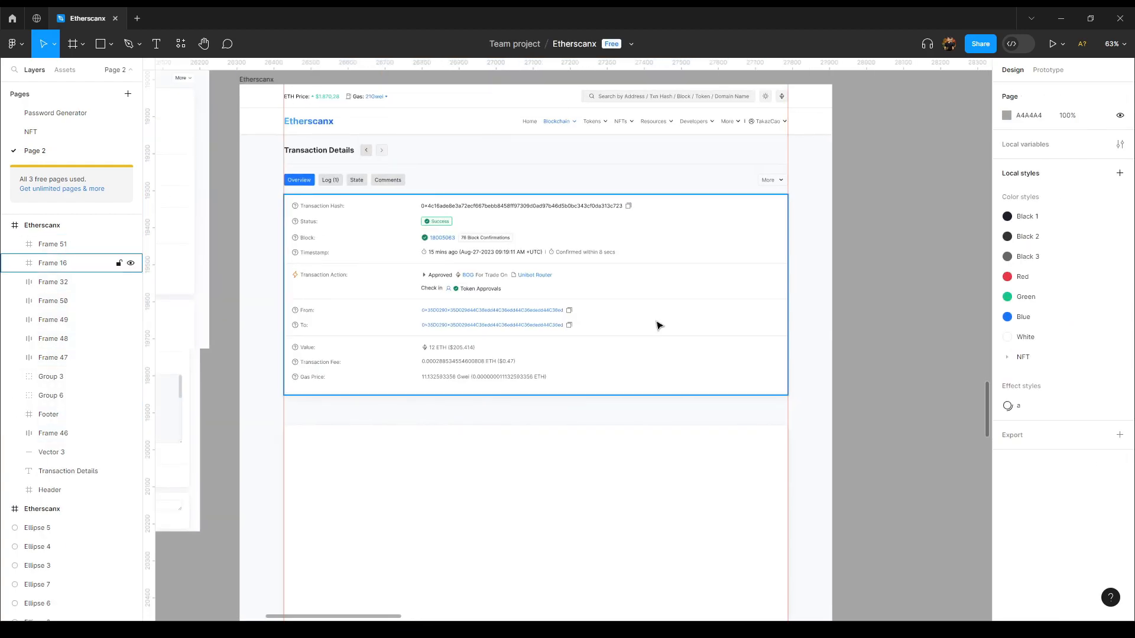
Select the original card's child layers and descend level by level to its innermost texts and icon vectors
{"action": "left_click", "coordinate": [685, 254]}
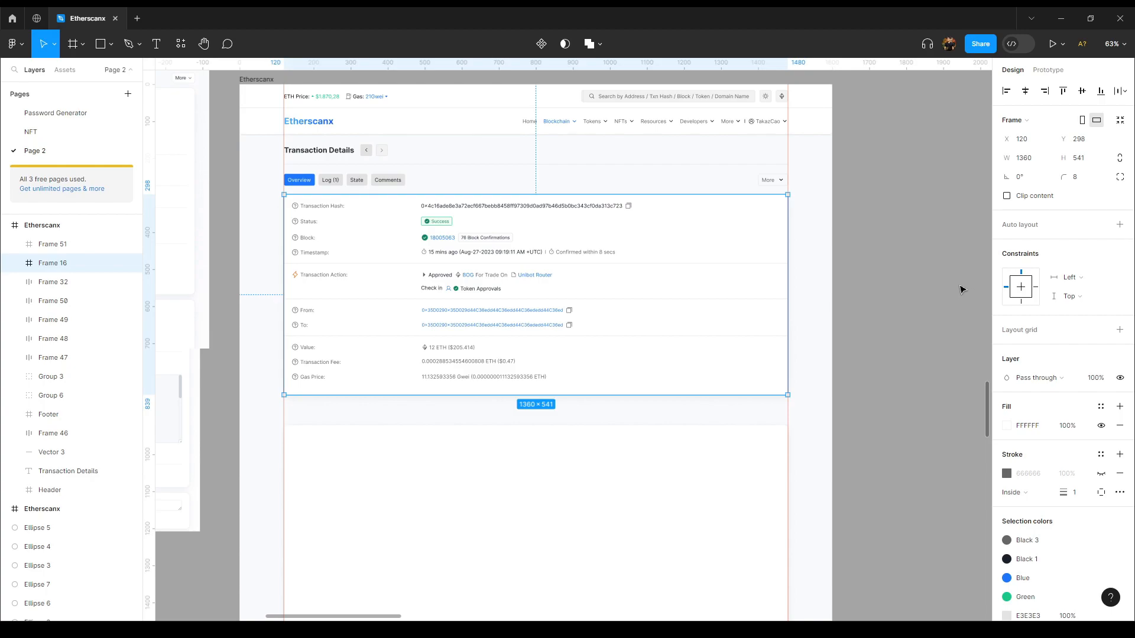
{"action": "key", "text": "Return"}
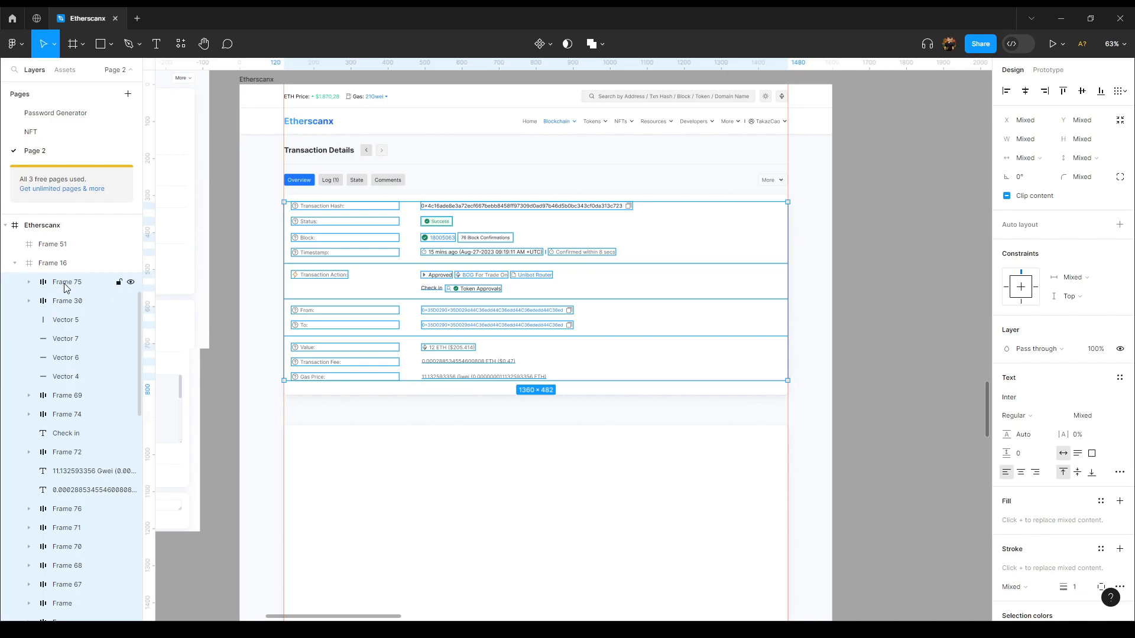
{"action": "key", "text": "Return"}
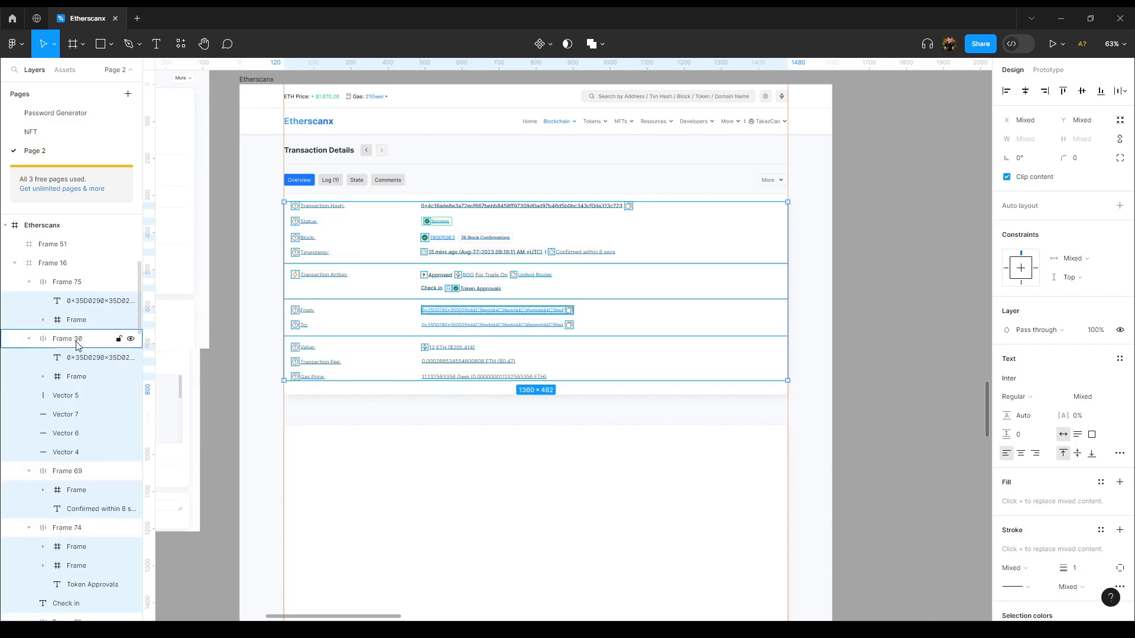
{"action": "scroll", "coordinate": [72, 325], "scroll_direction": "down", "scroll_amount": 2}
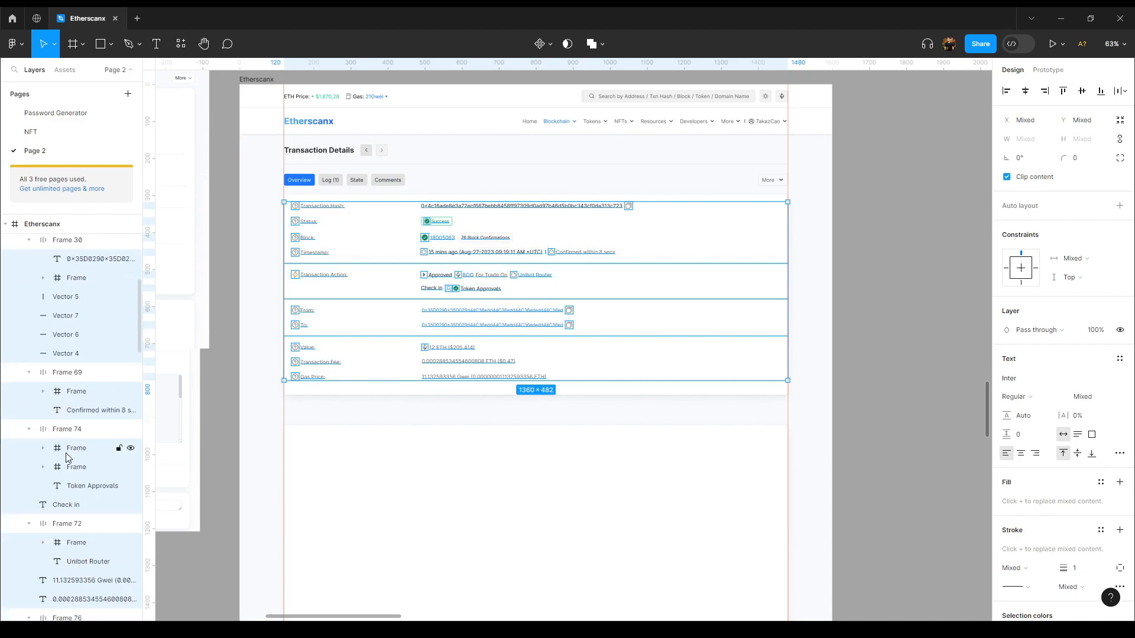
{"action": "scroll", "coordinate": [78, 372], "scroll_direction": "down", "scroll_amount": 3}
{"action": "scroll", "coordinate": [89, 373], "scroll_direction": "up", "scroll_amount": 3}
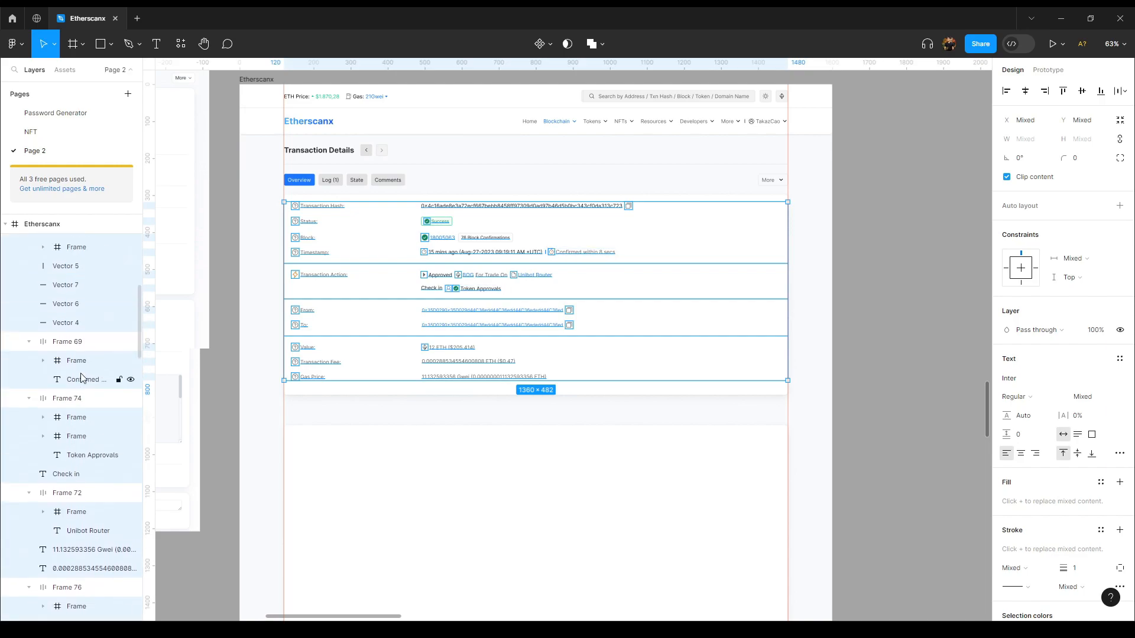
{"action": "key", "text": "Return"}
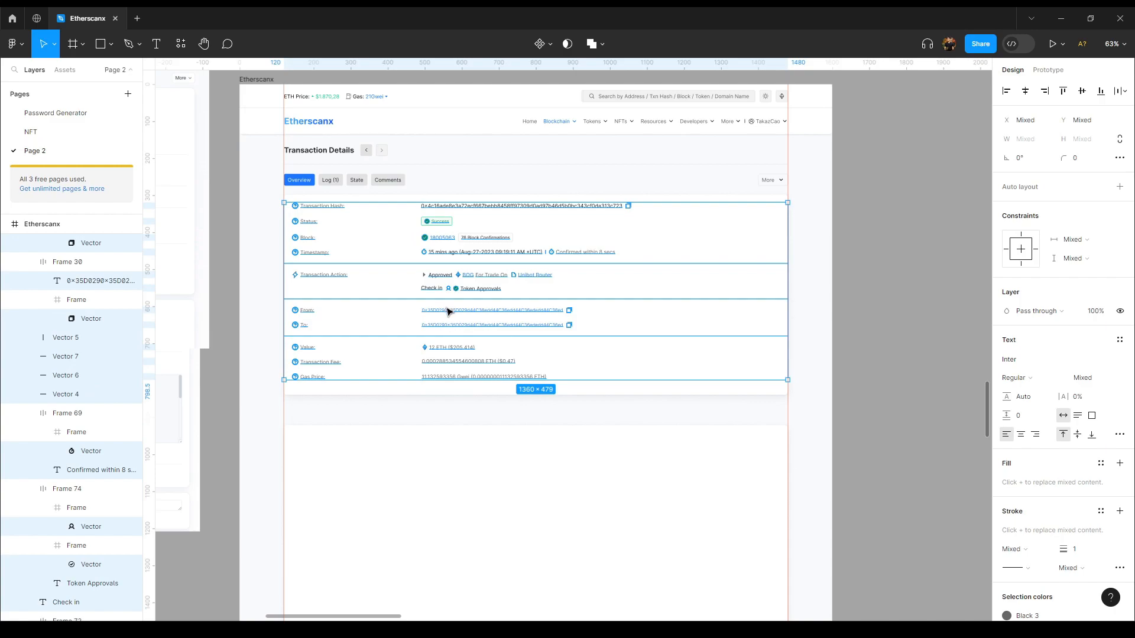
Reselect the original transaction card, collapse all its nested layers and clear the selection
{"action": "scroll", "coordinate": [84, 418], "scroll_direction": "up", "scroll_amount": 3}
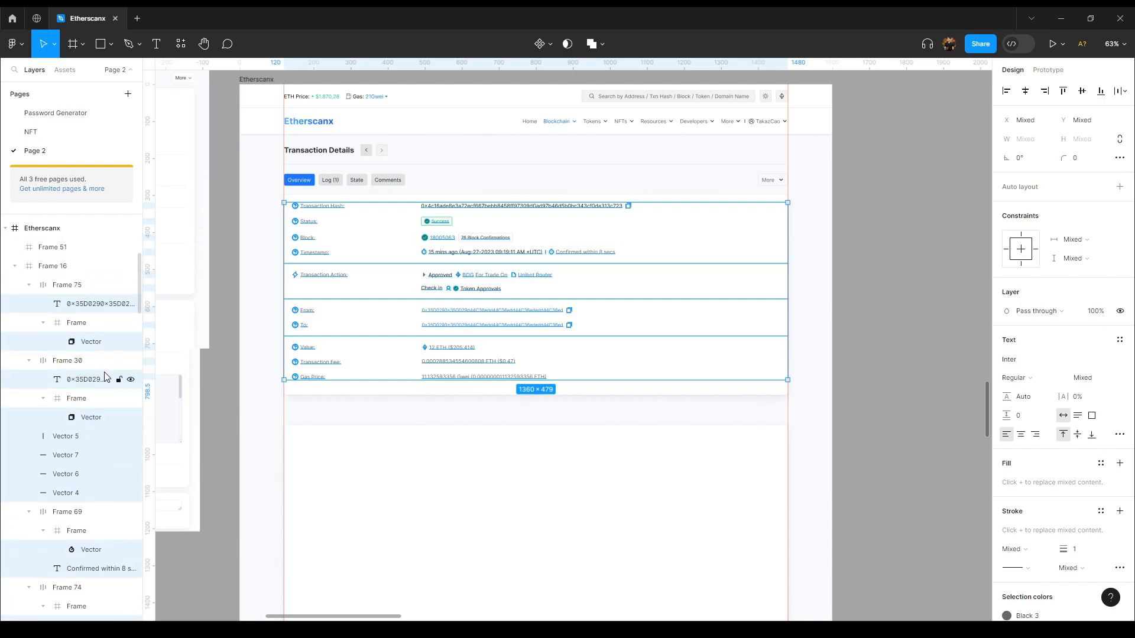
{"action": "left_click", "coordinate": [83, 267]}
{"action": "scroll", "coordinate": [65, 337], "scroll_direction": "up", "scroll_amount": 1}
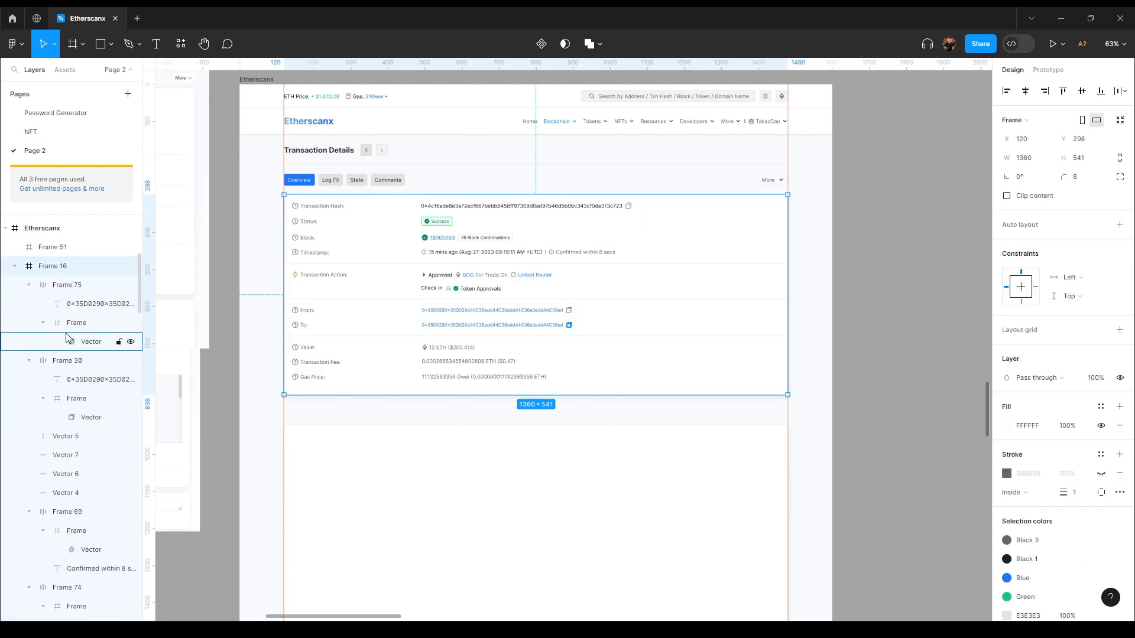
{"action": "scroll", "coordinate": [67, 334], "scroll_direction": "up", "scroll_amount": 2}
{"action": "scroll", "coordinate": [66, 333], "scroll_direction": "down", "scroll_amount": 2}
{"action": "key", "text": "alt"}
{"action": "key", "text": "alt+l"}
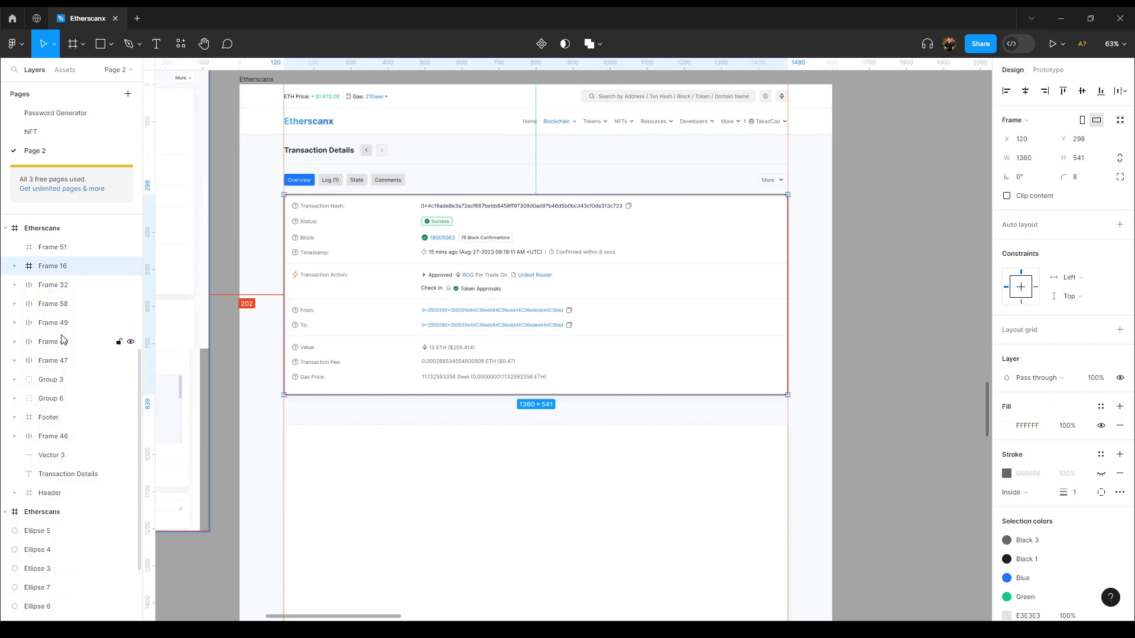
{"action": "left_click", "coordinate": [17, 266]}
{"action": "left_click", "coordinate": [15, 266]}
{"action": "left_click", "coordinate": [968, 391]}
Copy the Gas Price label from the original card into the empty second card and place it at X 20, Y 34
{"action": "left_click_drag", "start_coordinate": [469, 427], "coordinate": [792, 378]}
{"action": "left_click_drag", "start_coordinate": [497, 375], "coordinate": [673, 421]}
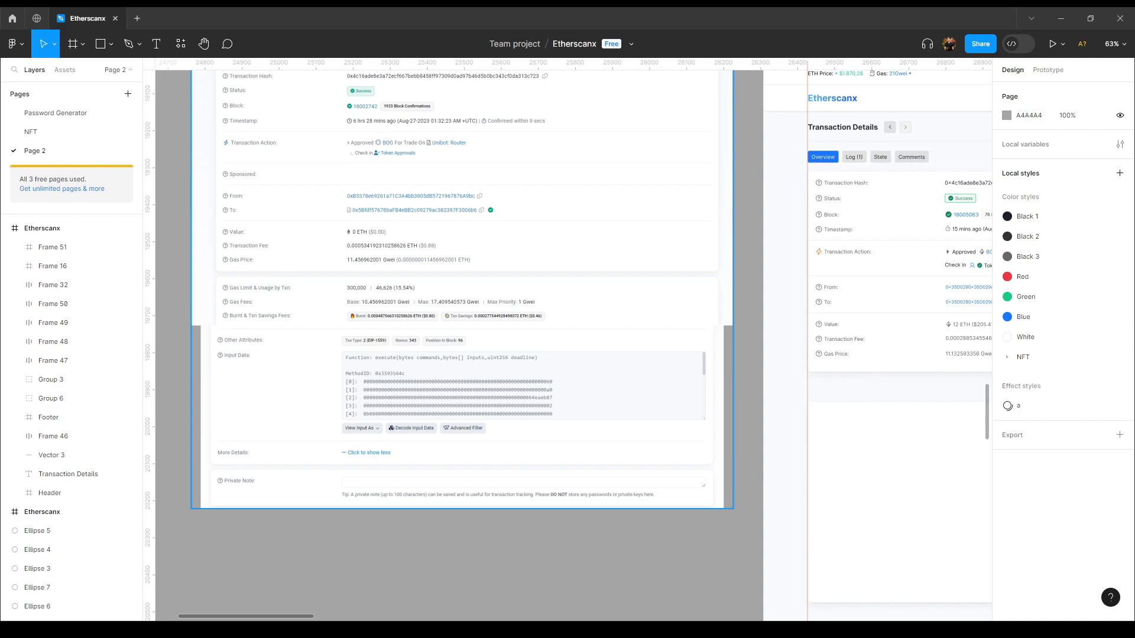
{"action": "left_click_drag", "start_coordinate": [756, 373], "coordinate": [354, 363]}
{"action": "double_click", "coordinate": [432, 345]}
{"action": "key", "text": "ctrl+c"}
{"action": "left_click_drag", "start_coordinate": [493, 413], "coordinate": [362, 363]}
{"action": "left_click", "coordinate": [357, 360]}
{"action": "key", "text": "ctrl+v"}
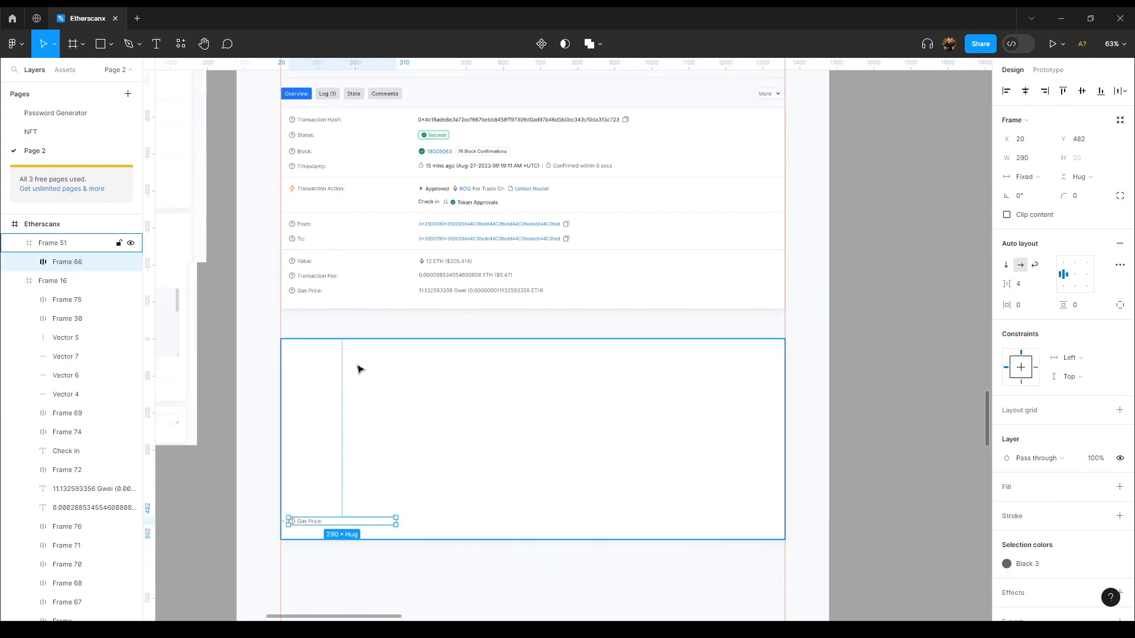
{"action": "left_click_drag", "start_coordinate": [319, 519], "coordinate": [699, 349]}
{"action": "key", "text": "alt+Tab"}
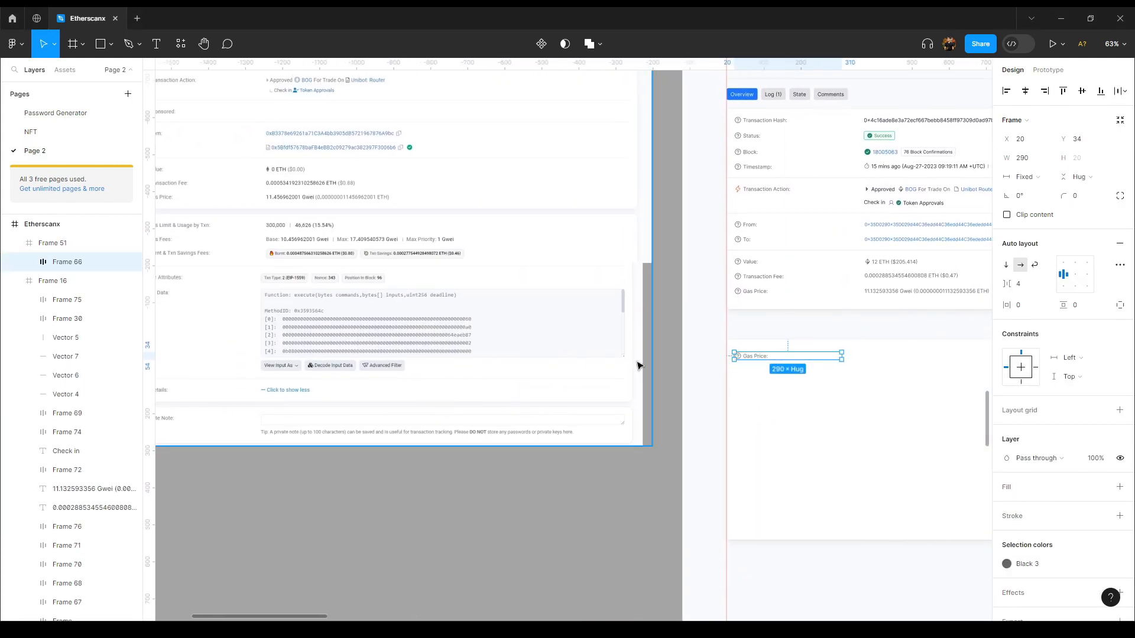
Change the copied label's text to "Gas Limit & Usage by Txn:"
{"action": "scroll", "coordinate": [755, 358], "scroll_direction": "up", "scroll_amount": 5}
{"action": "double_click", "coordinate": [754, 358]}
{"action": "key", "text": "ctrl+v"}
{"action": "left_click", "coordinate": [671, 355]}
{"action": "left_click", "coordinate": [558, 340]}
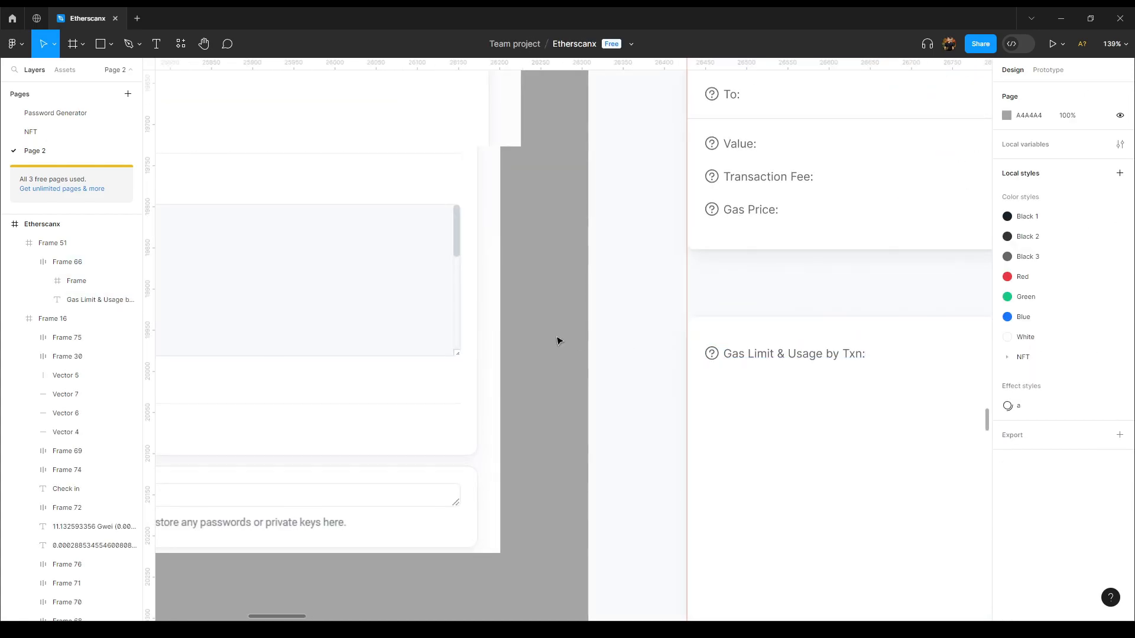
Set the horizontal sizing of the "Gas Limit & Usage by Txn:" text to Fill container and clear the selection
{"action": "left_click_drag", "start_coordinate": [706, 369], "coordinate": [350, 349]}
{"action": "scroll", "coordinate": [412, 354], "scroll_direction": "down", "scroll_amount": 3}
{"action": "left_click", "coordinate": [466, 344], "text": "ctrl"}
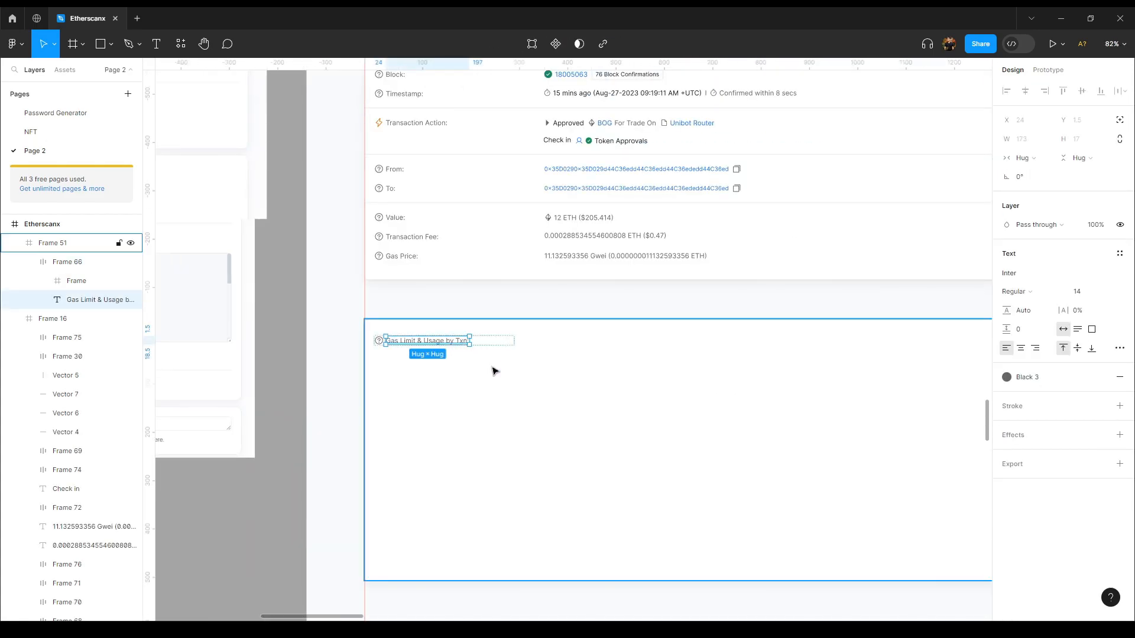
{"action": "left_click", "coordinate": [492, 349]}
{"action": "left_click", "coordinate": [456, 342]}
{"action": "left_click", "coordinate": [459, 343]}
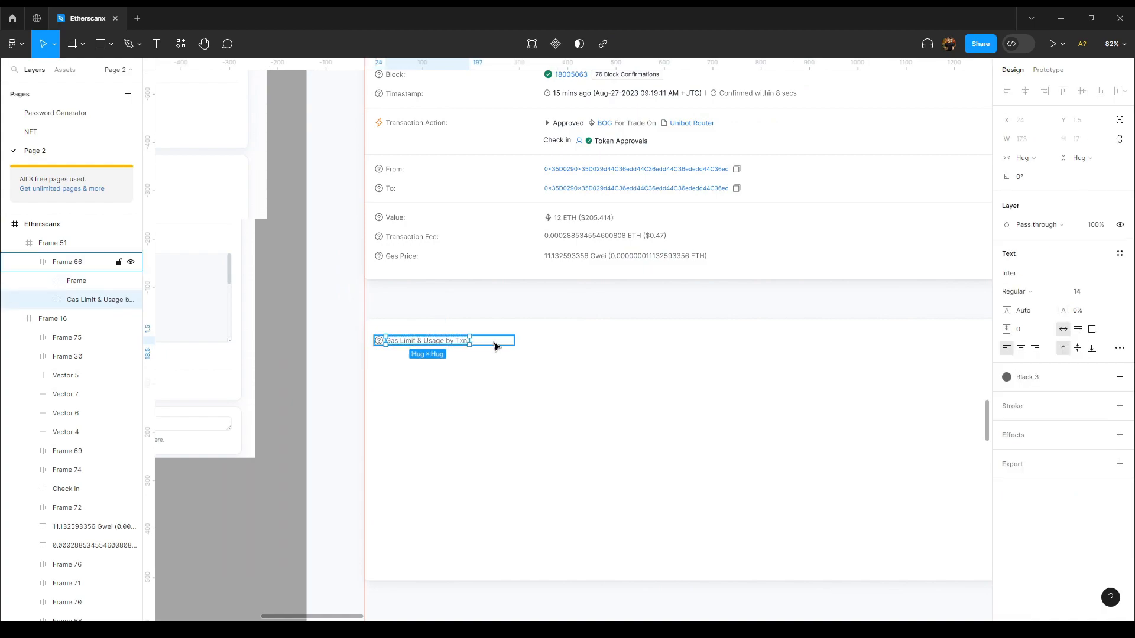
{"action": "left_click", "coordinate": [1026, 158]}
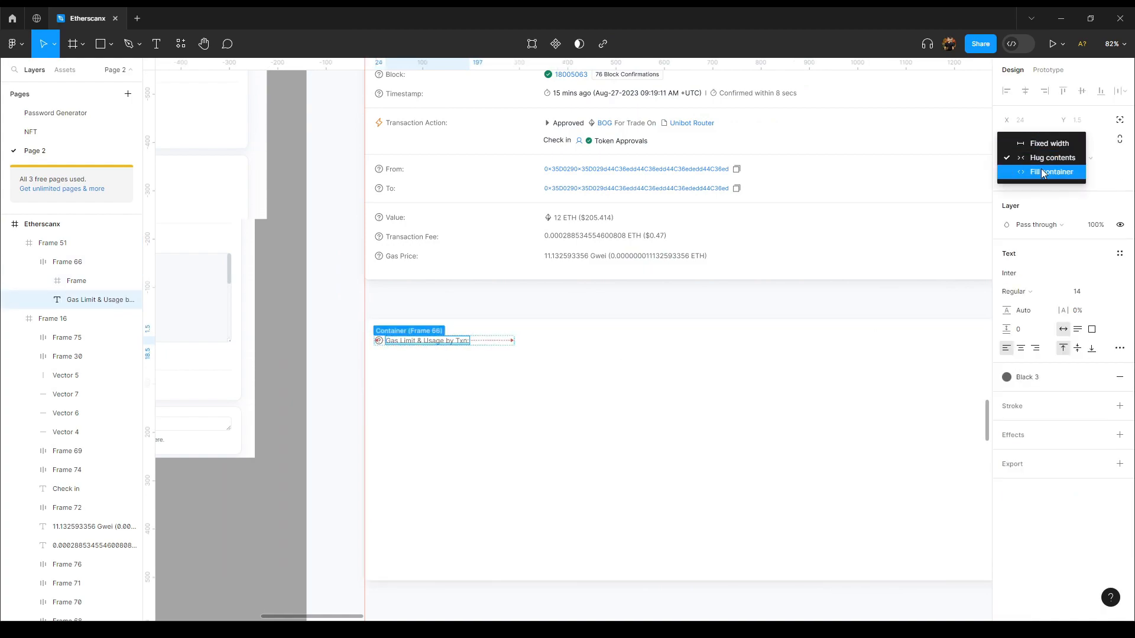
{"action": "left_click", "coordinate": [1044, 172]}
{"action": "left_click", "coordinate": [281, 322]}
Duplicate the gas limit label row below itself at Y 72 and change the copy's text to "Gas Fees:"
{"action": "double_click", "coordinate": [399, 341]}
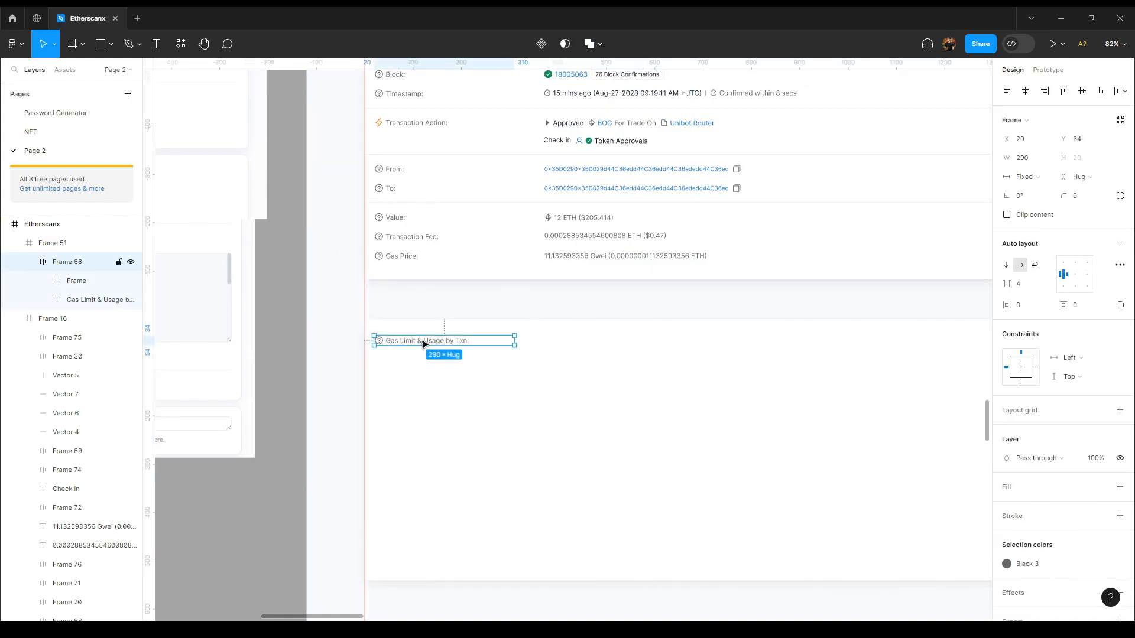
{"action": "key", "text": "ctrl+d"}
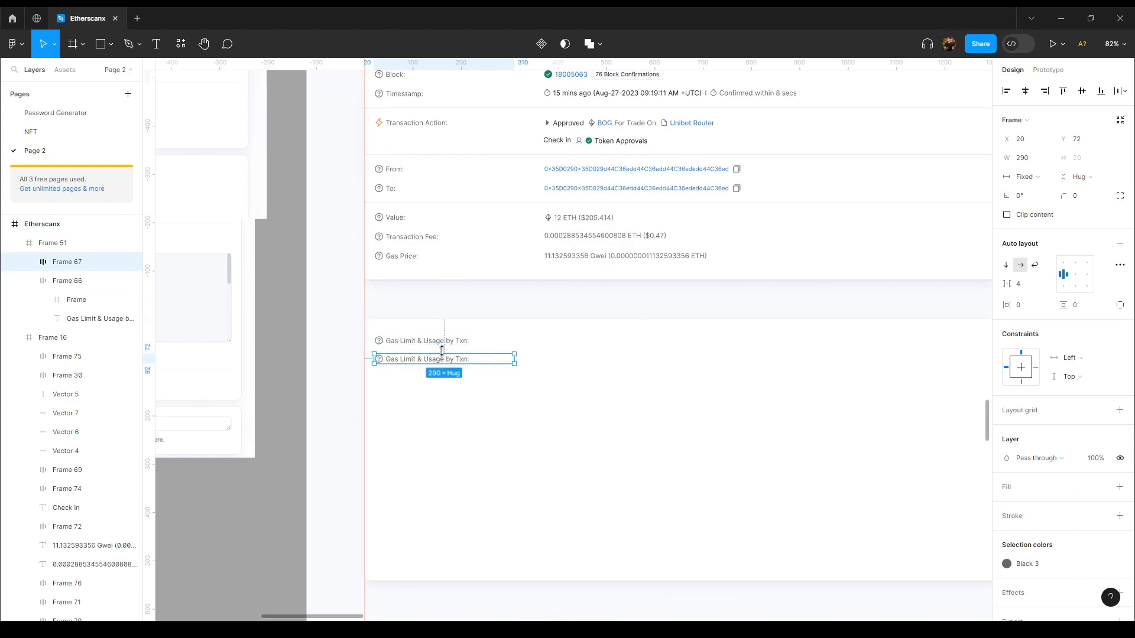
{"action": "key", "text": "Return"}
{"action": "key", "text": "Return"}
{"action": "type", "text": "Gas Fees:"}
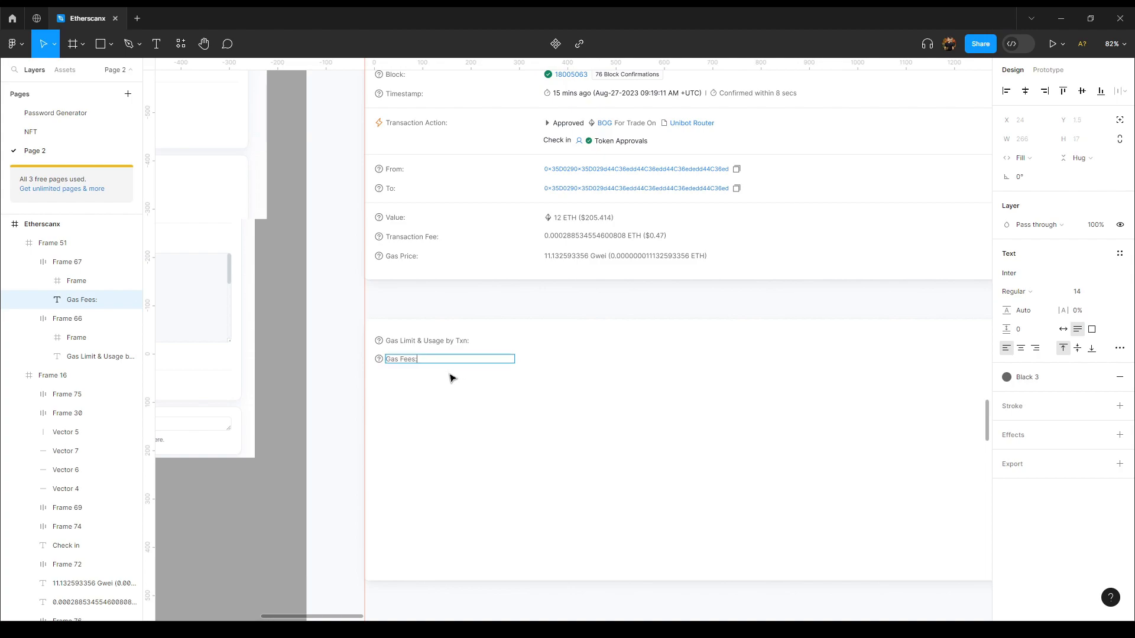
{"action": "left_click", "coordinate": [311, 362]}
Duplicate the Gas Fees row to Y 120 and change the copy's text to "Burnt & Txn Savings Fees:"
{"action": "left_click", "coordinate": [399, 367]}
{"action": "key", "text": "ctrl+d"}
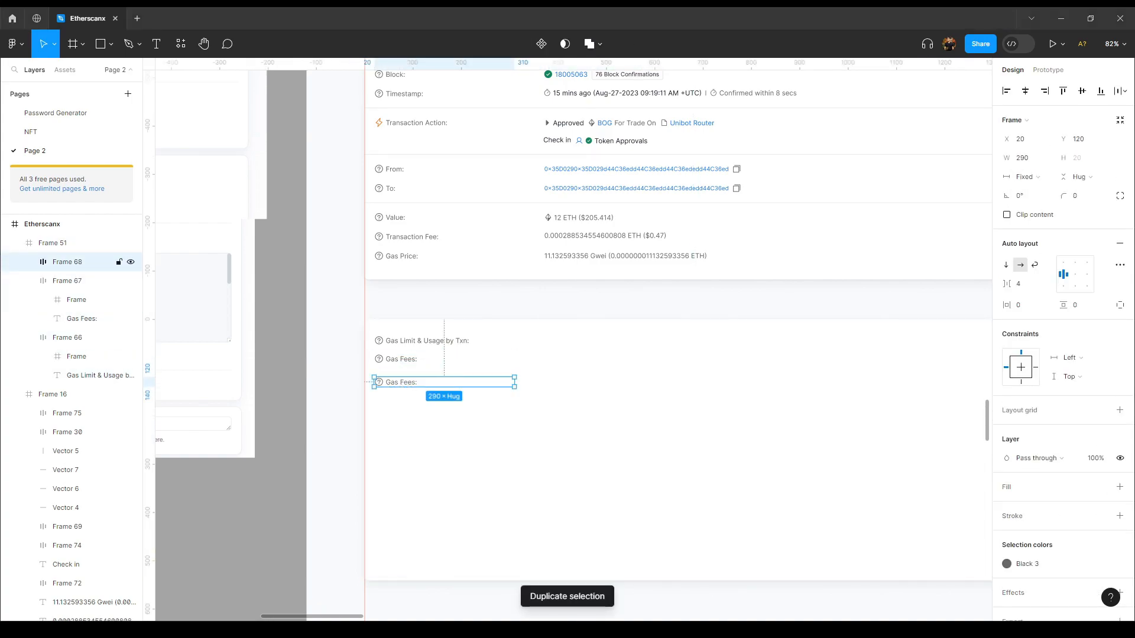
{"action": "double_click", "coordinate": [408, 385]}
{"action": "key", "text": "Return"}
{"action": "type", "text": "Burnt & Txn Savings Fees:"}
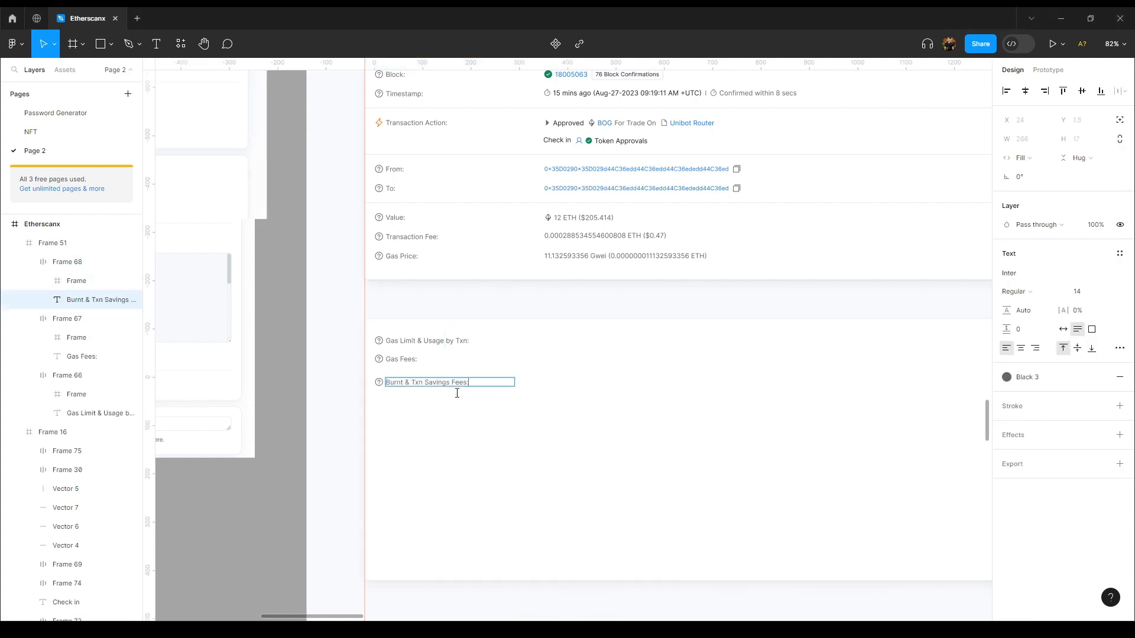
{"action": "left_click", "coordinate": [303, 385]}
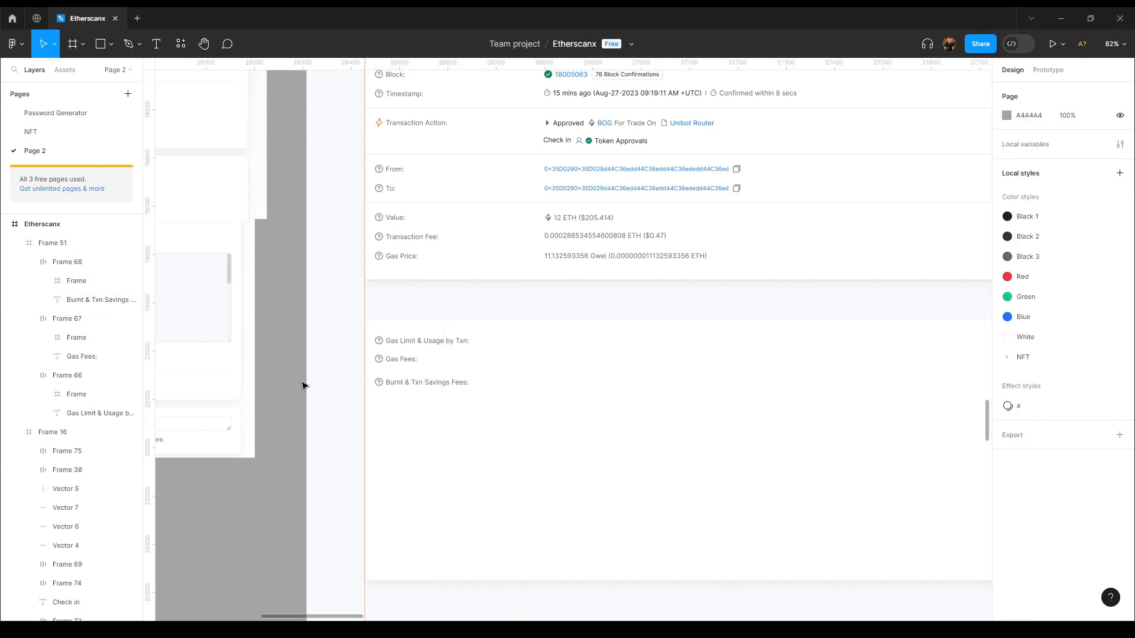
Duplicate the Burnt & Txn Savings Fees row to Y 158 and change the copy's text to "Other Attributes:"
{"action": "left_click", "coordinate": [426, 383]}
{"action": "key", "text": "ctrl+d"}
{"action": "left_click_drag", "start_coordinate": [427, 405], "coordinate": [427, 406]}
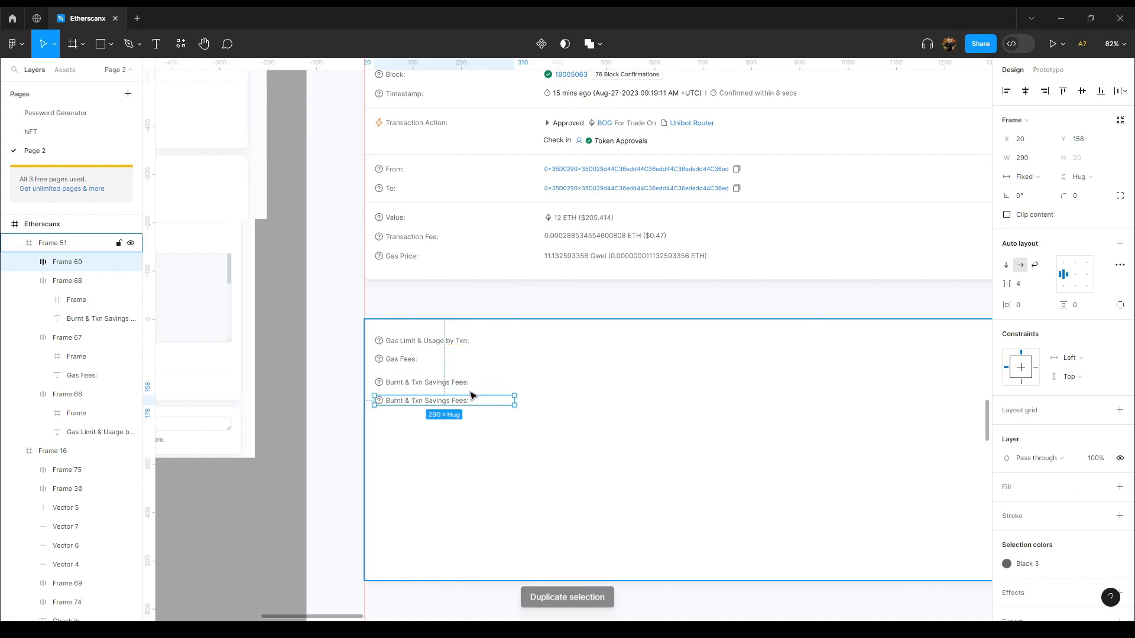
{"action": "double_click", "coordinate": [436, 401]}
{"action": "type", "text": "Other Attributes:"}
{"action": "left_click", "coordinate": [308, 395]}
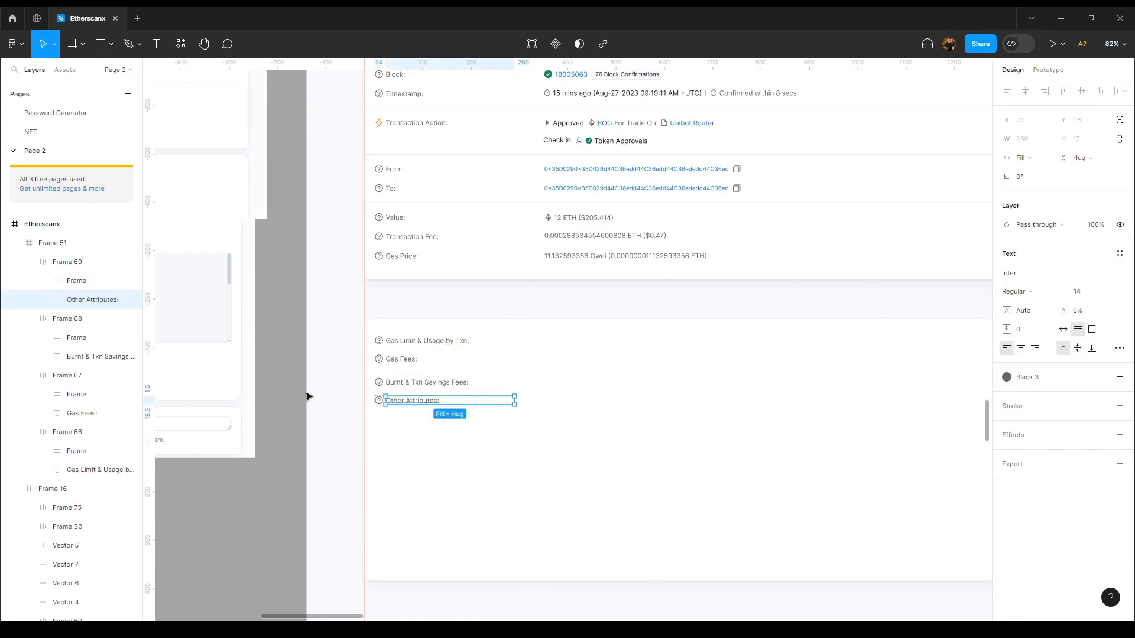
{"action": "left_click", "coordinate": [308, 395]}
Duplicate the Other Attributes row to Y 196 and change the copy's text to "Input Data:"
{"action": "double_click", "coordinate": [419, 404]}
{"action": "key", "text": "ctrl+d"}
{"action": "left_click_drag", "start_coordinate": [422, 407], "coordinate": [421, 425]}
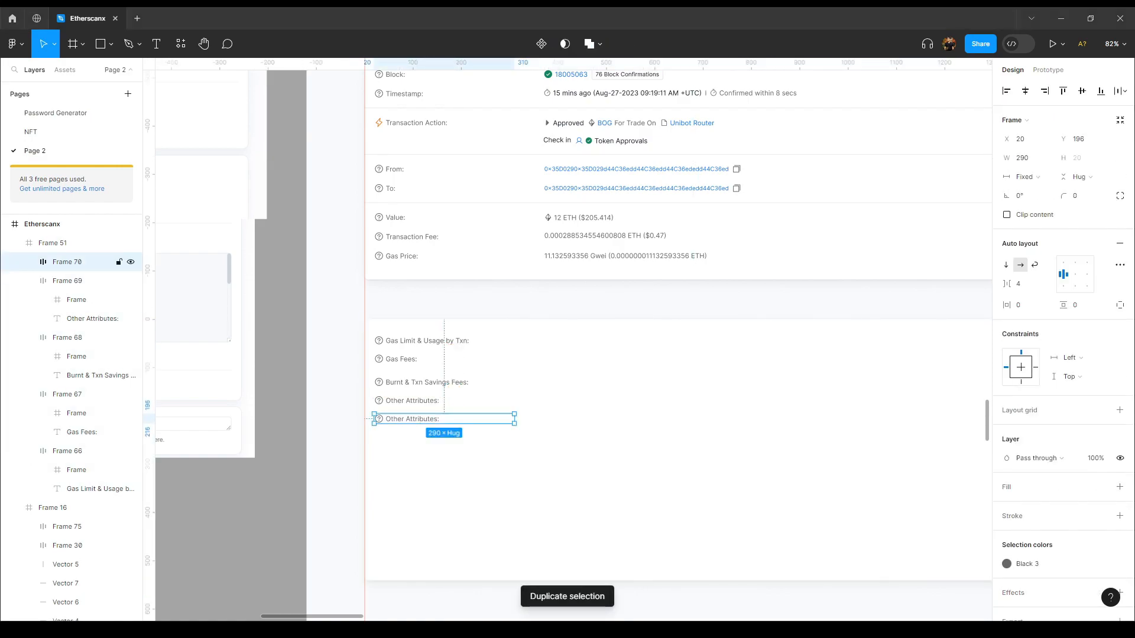
{"action": "double_click", "coordinate": [455, 420]}
{"action": "type", "text": "Input Data:"}
{"action": "left_click", "coordinate": [348, 396]}
{"action": "left_click", "coordinate": [345, 392]}
{"action": "left_click_drag", "start_coordinate": [329, 396], "coordinate": [377, 399]}
Select all five label rows in the second card, tidy them up and set their vertical spacing to 20
{"action": "double_click", "coordinate": [448, 423]}
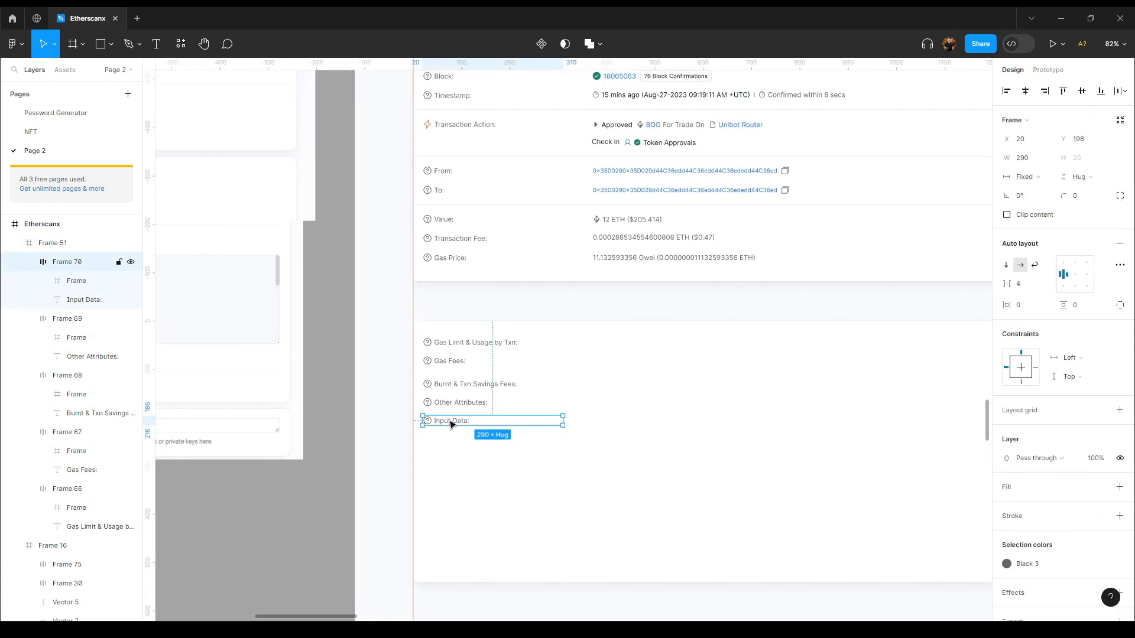
{"action": "left_click", "coordinate": [458, 402], "text": "shift"}
{"action": "left_click", "coordinate": [461, 384], "text": "shift"}
{"action": "left_click", "coordinate": [457, 361], "text": "shift"}
{"action": "left_click", "coordinate": [458, 342], "text": "shift"}
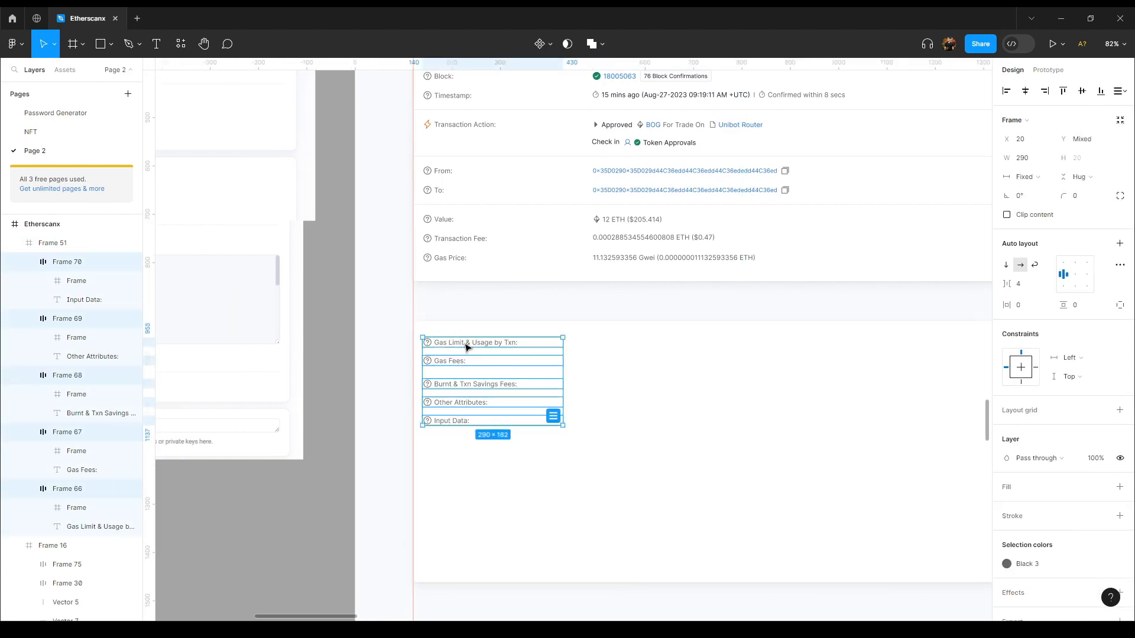
{"action": "left_click", "coordinate": [554, 421]}
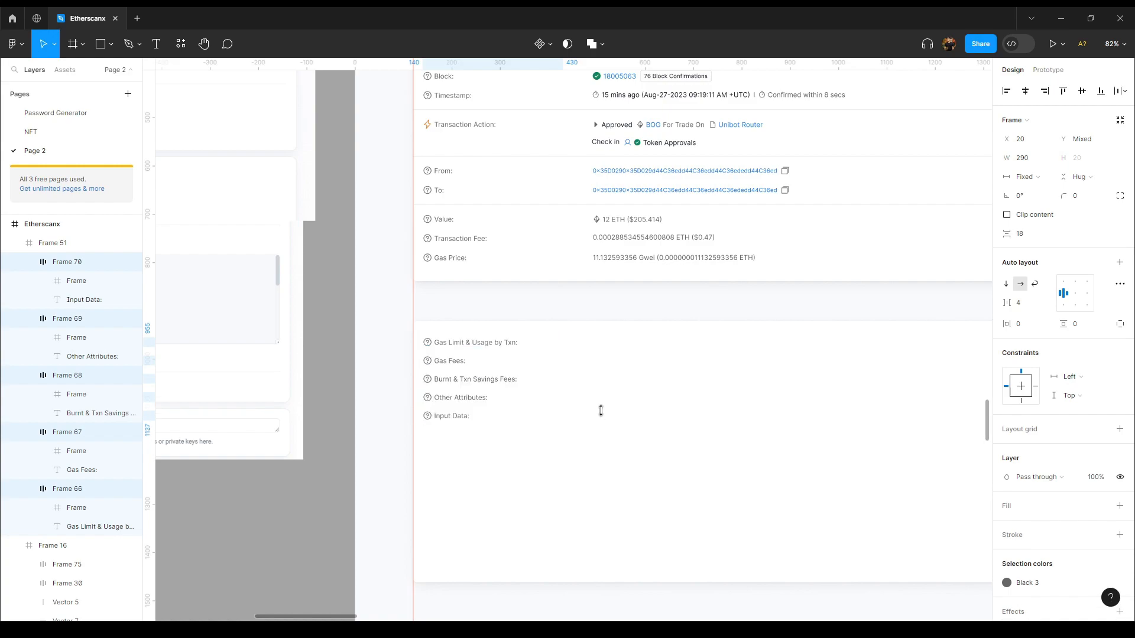
{"action": "left_click", "coordinate": [1031, 239]}
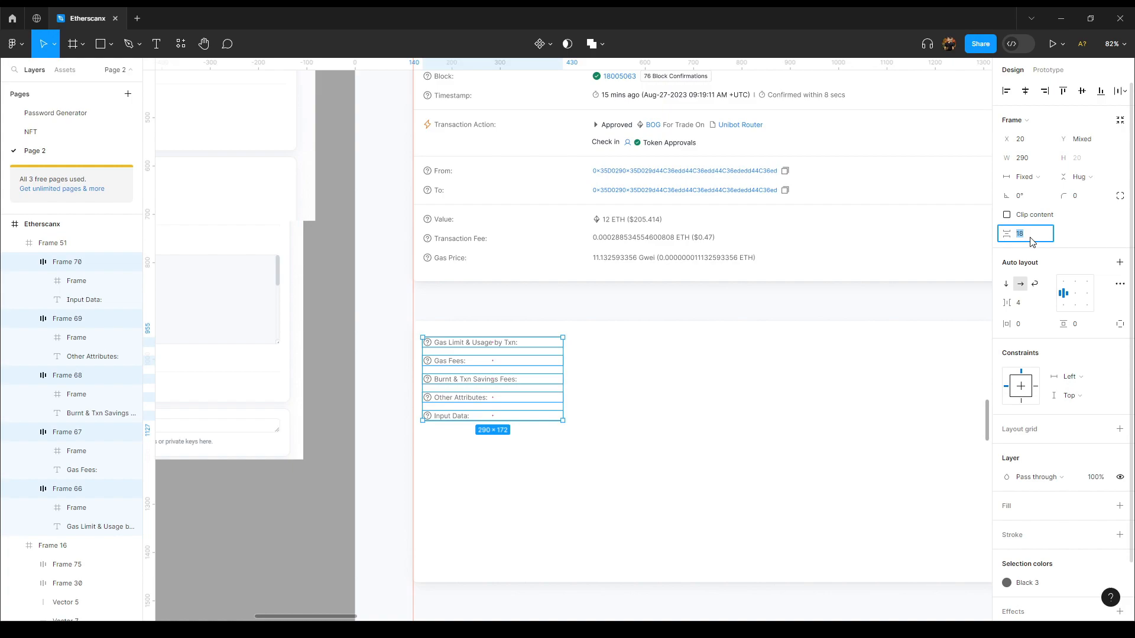
{"action": "key", "text": "Return"}
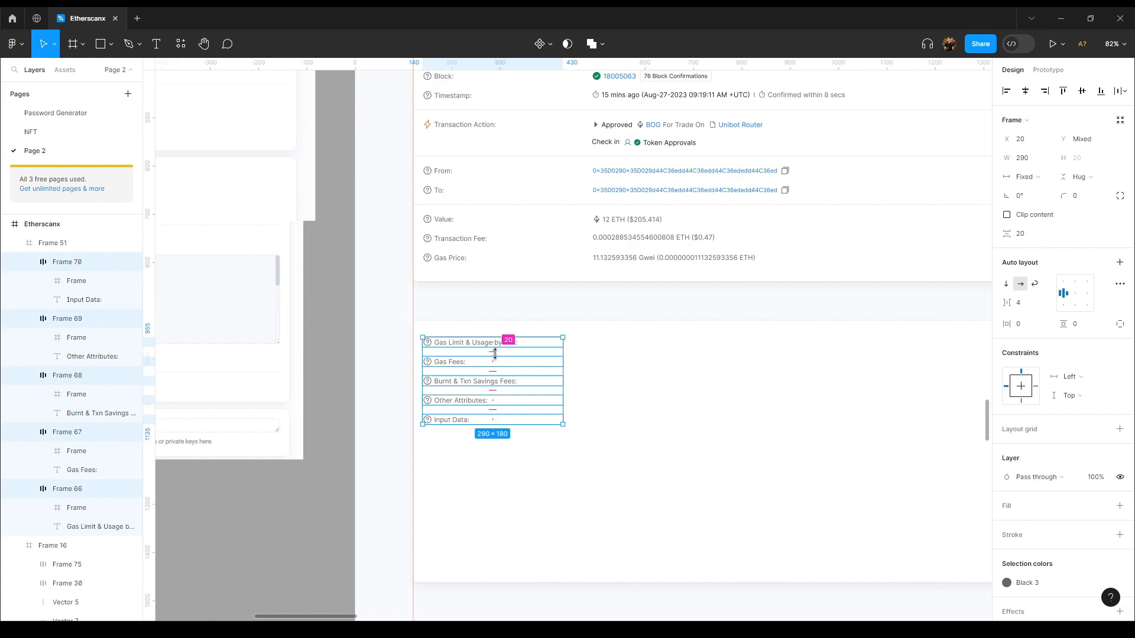
Increase the vertical spacing between the five selected label rows to 25
{"action": "scroll", "coordinate": [496, 351], "scroll_direction": "up", "scroll_amount": 5}
{"action": "scroll", "coordinate": [496, 346], "scroll_direction": "down", "scroll_amount": 1}
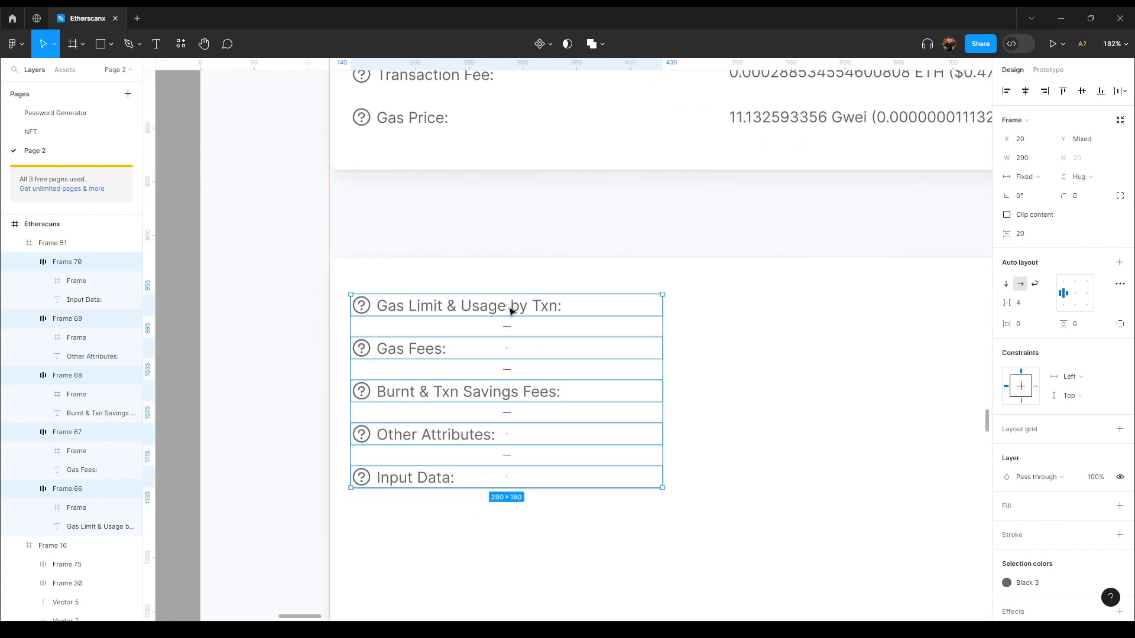
{"action": "scroll", "coordinate": [507, 314], "scroll_direction": "up", "scroll_amount": 2}
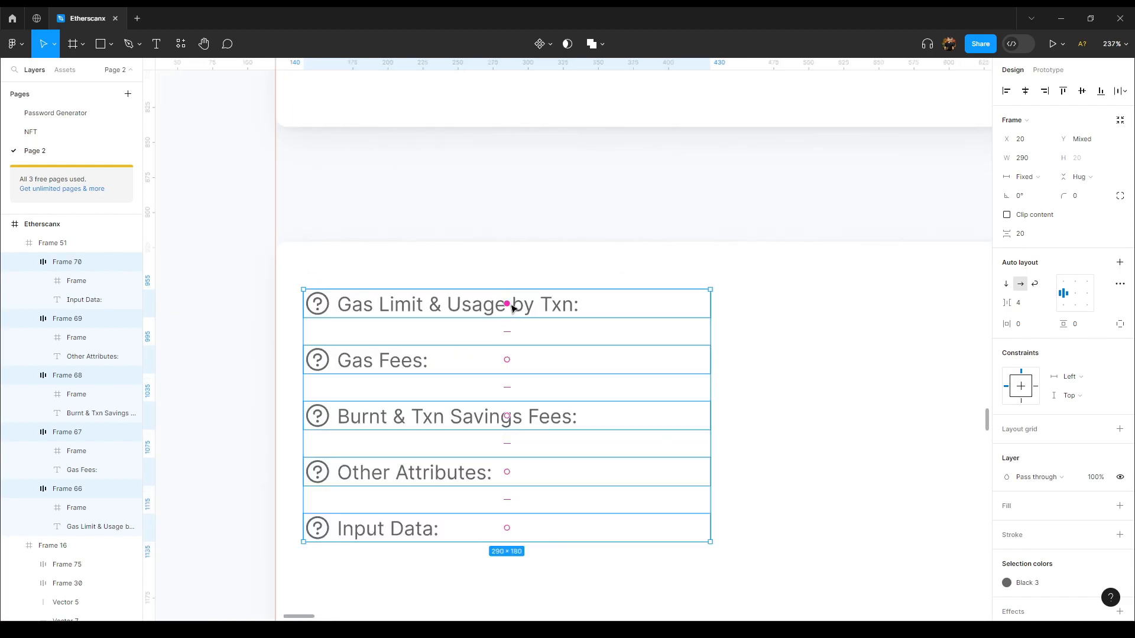
{"action": "left_click_drag", "start_coordinate": [508, 306], "coordinate": [541, 307]}
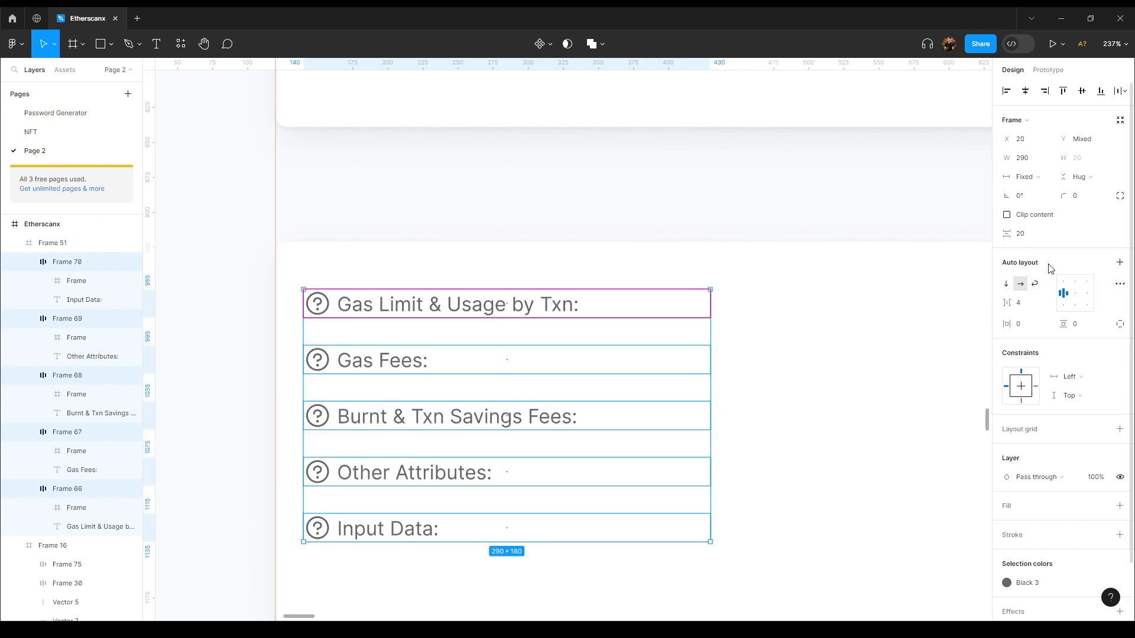
{"action": "mouse_move", "coordinate": [1006, 234]}
{"action": "left_mouse_down"}
{"action": "mouse_move", "coordinate": [1029, 240]}
{"action": "mouse_move", "coordinate": [1007, 234]}
{"action": "left_mouse_up"}
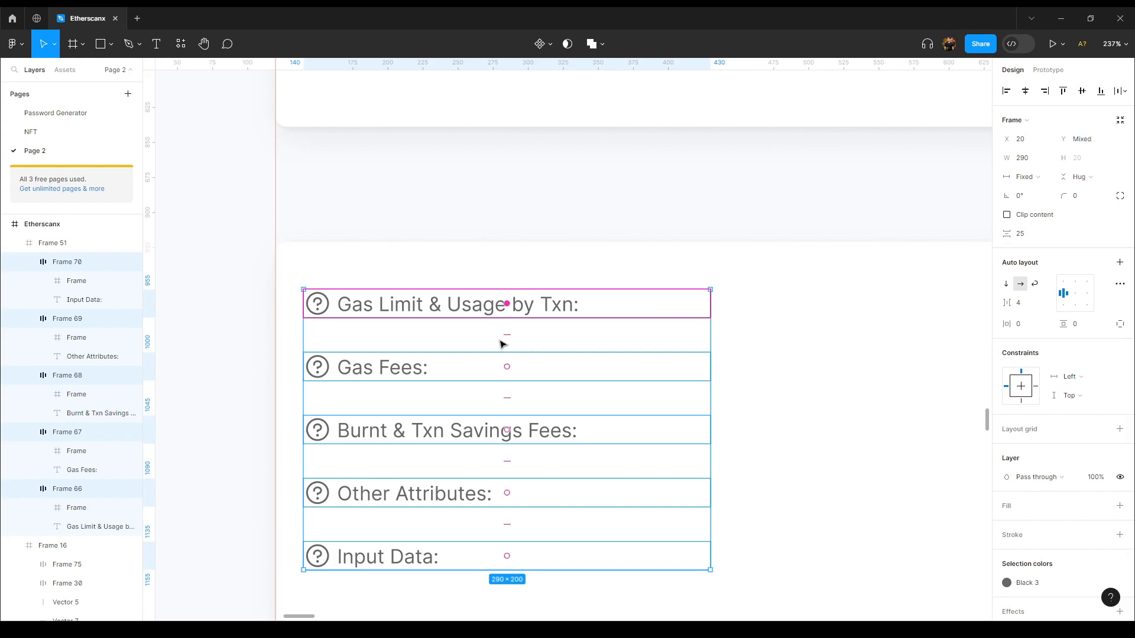
Move only the gas limit label row up and out of line with the others, to about X 38, Y 19
{"action": "left_click", "coordinate": [631, 225]}
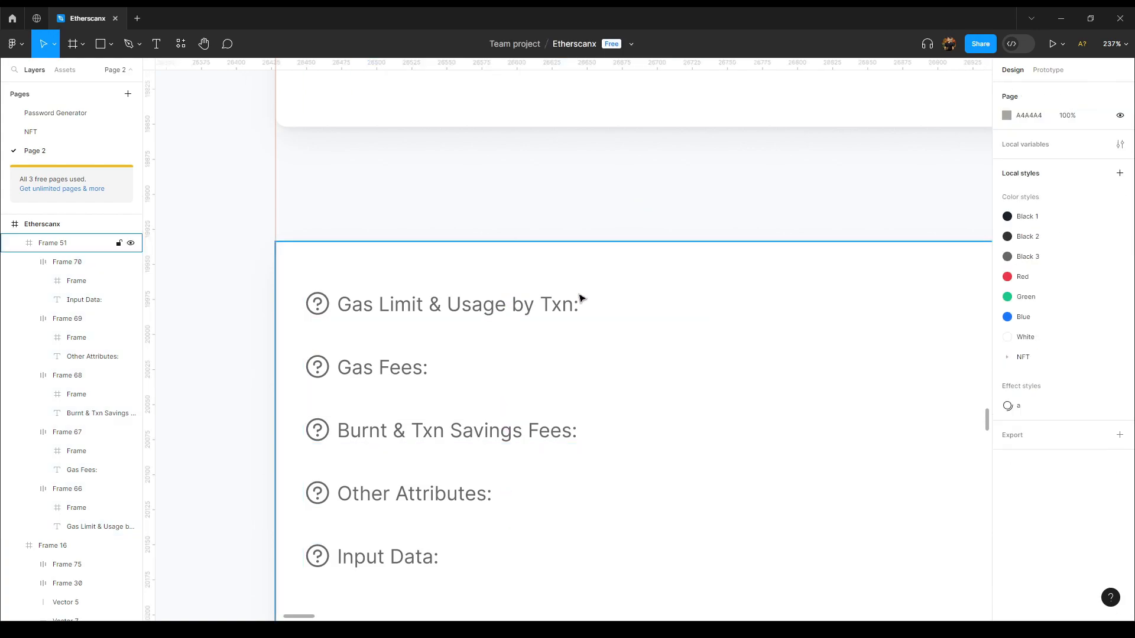
{"action": "left_click", "coordinate": [558, 307]}
{"action": "left_click_drag", "start_coordinate": [538, 308], "coordinate": [564, 287]}
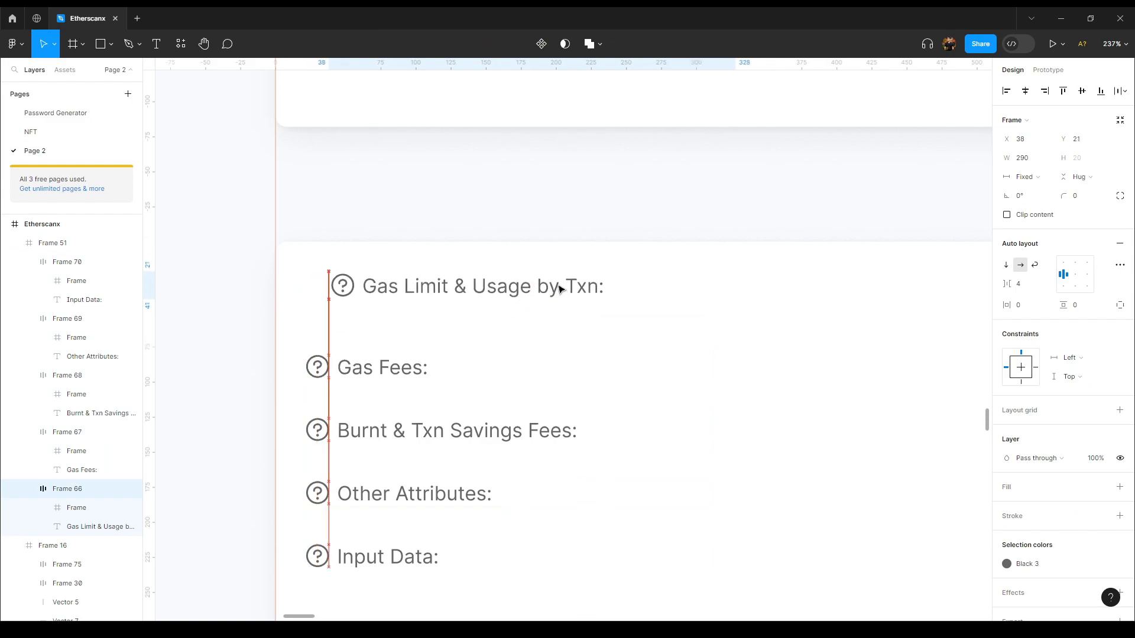
Try Tidy up on all five label rows with the gas limit row offset, and undo it
{"action": "left_click", "coordinate": [396, 370], "text": "shift"}
{"action": "left_click", "coordinate": [414, 431], "text": "shift"}
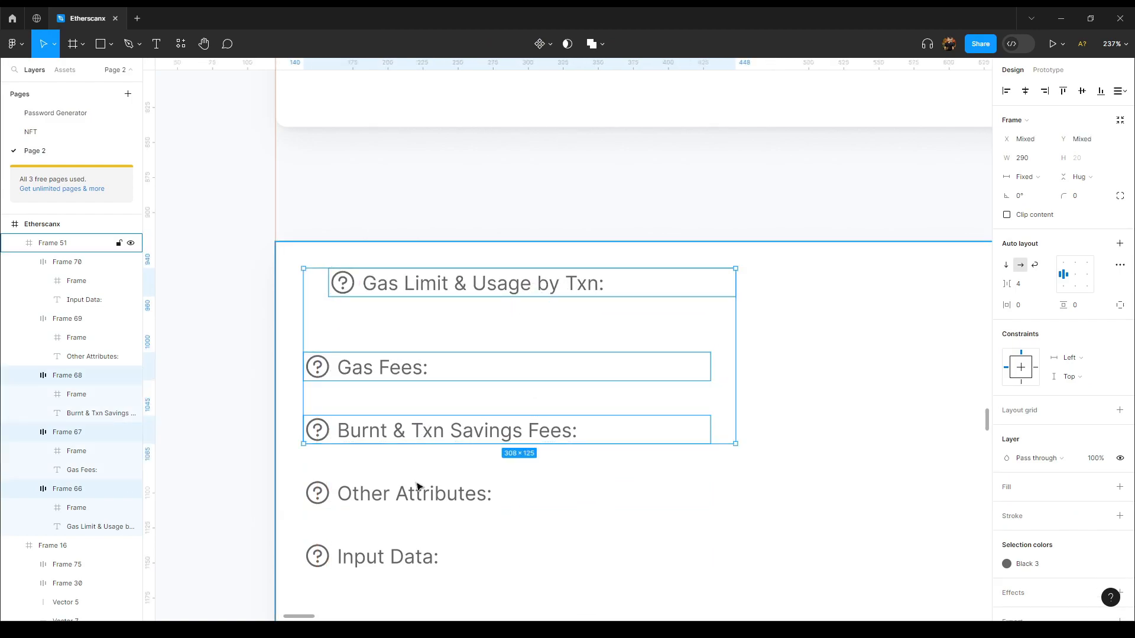
{"action": "left_click", "coordinate": [414, 494], "text": "shift"}
{"action": "left_click", "coordinate": [411, 562], "text": "shift"}
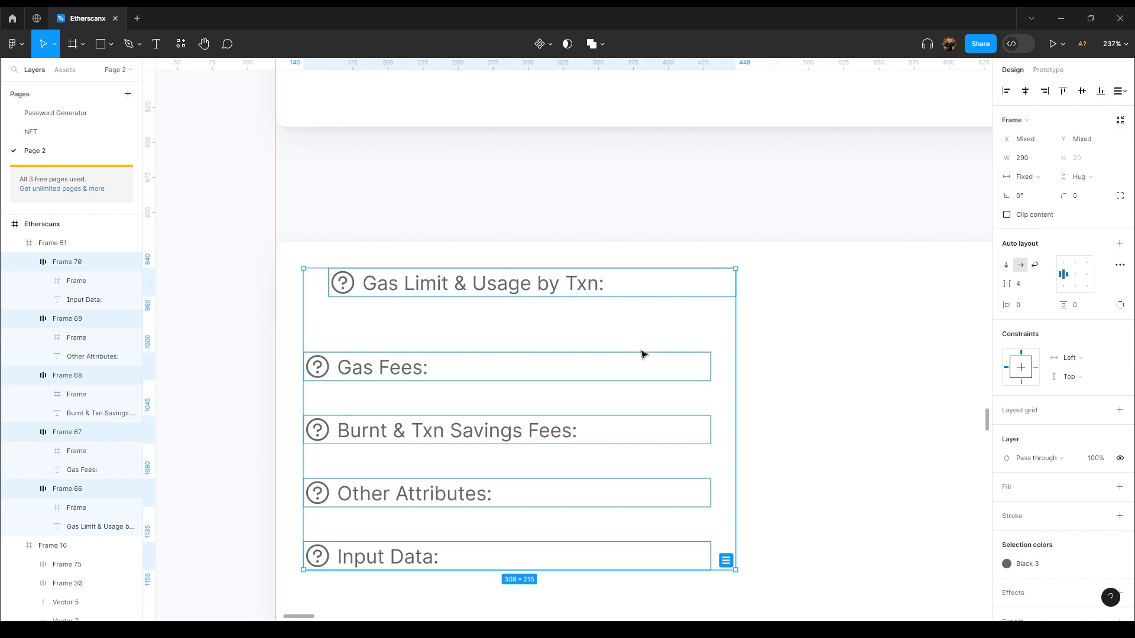
{"action": "left_click", "coordinate": [1120, 90]}
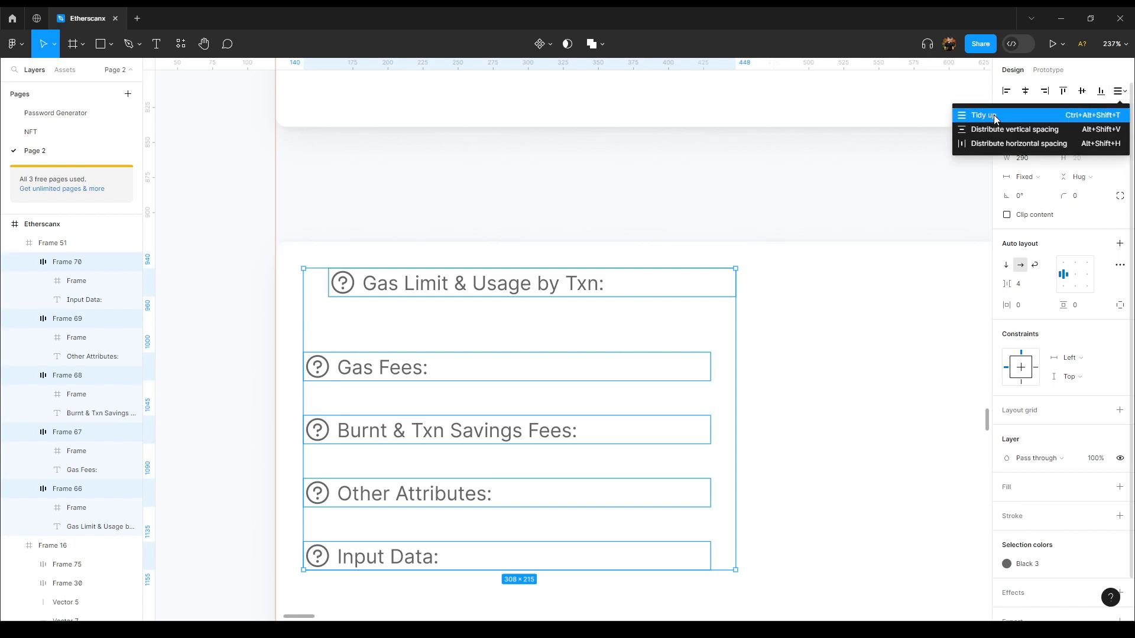
{"action": "left_click", "coordinate": [1013, 116]}
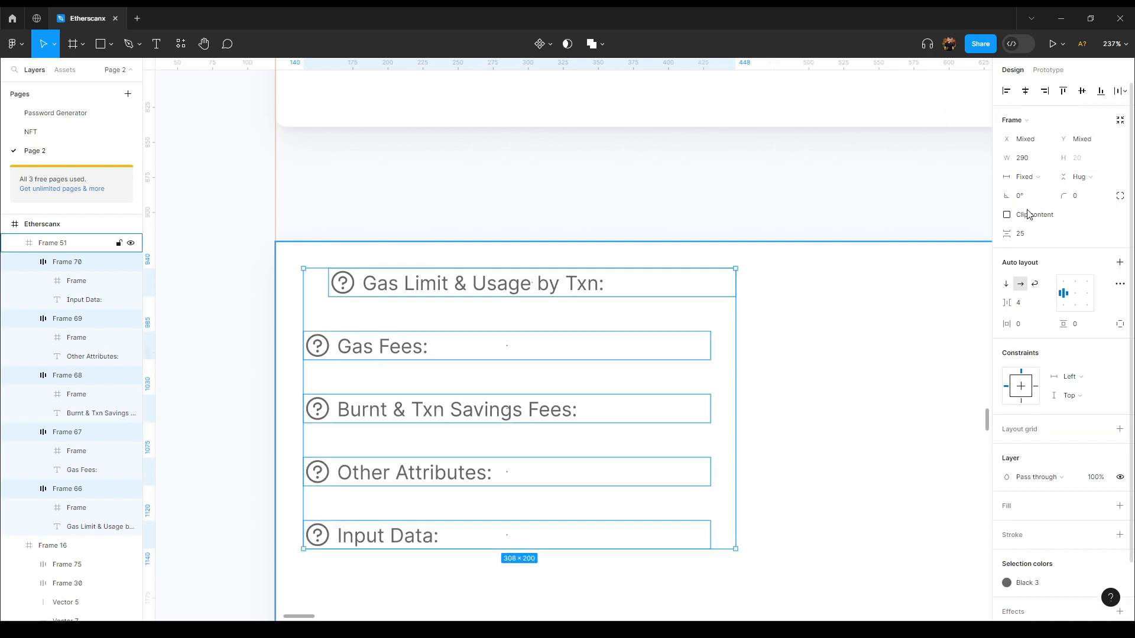
{"action": "key", "text": "ctrl+z"}
Compare the gaps around the Gas Fees and Burnt & Txn Savings Fees rows, and tidy up all five label rows
{"action": "left_click", "coordinate": [545, 375]}
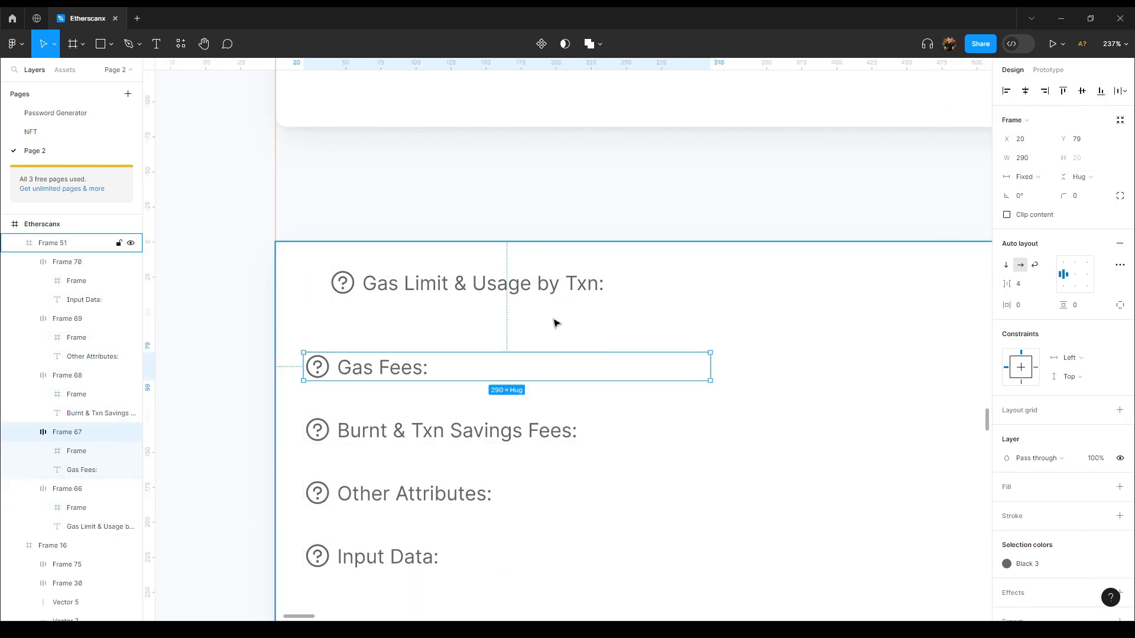
{"action": "left_click", "coordinate": [506, 431]}
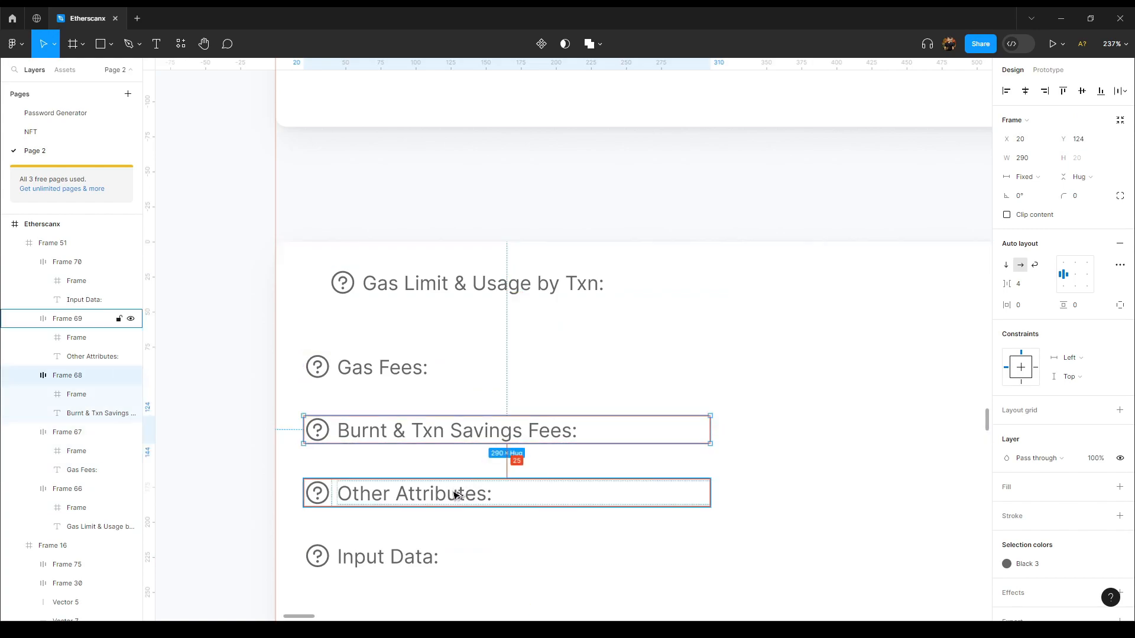
{"action": "left_click", "coordinate": [508, 367]}
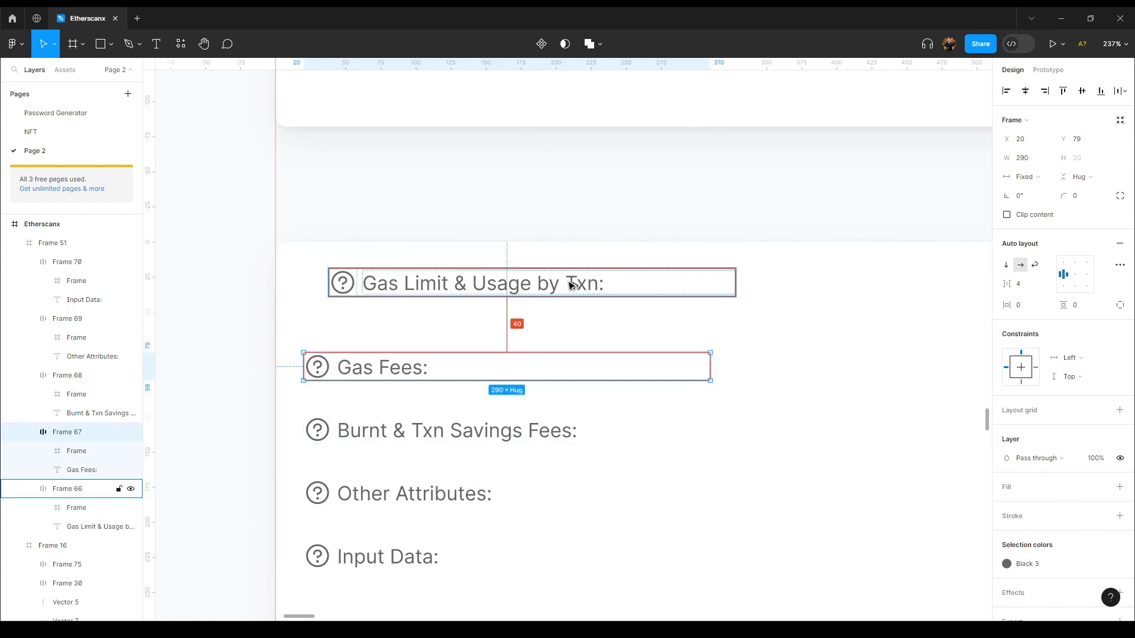
{"action": "left_click", "coordinate": [571, 285]}
{"action": "left_click", "coordinate": [508, 368], "text": "shift"}
{"action": "left_click", "coordinate": [499, 434], "text": "shift"}
{"action": "left_click", "coordinate": [450, 495], "text": "shift"}
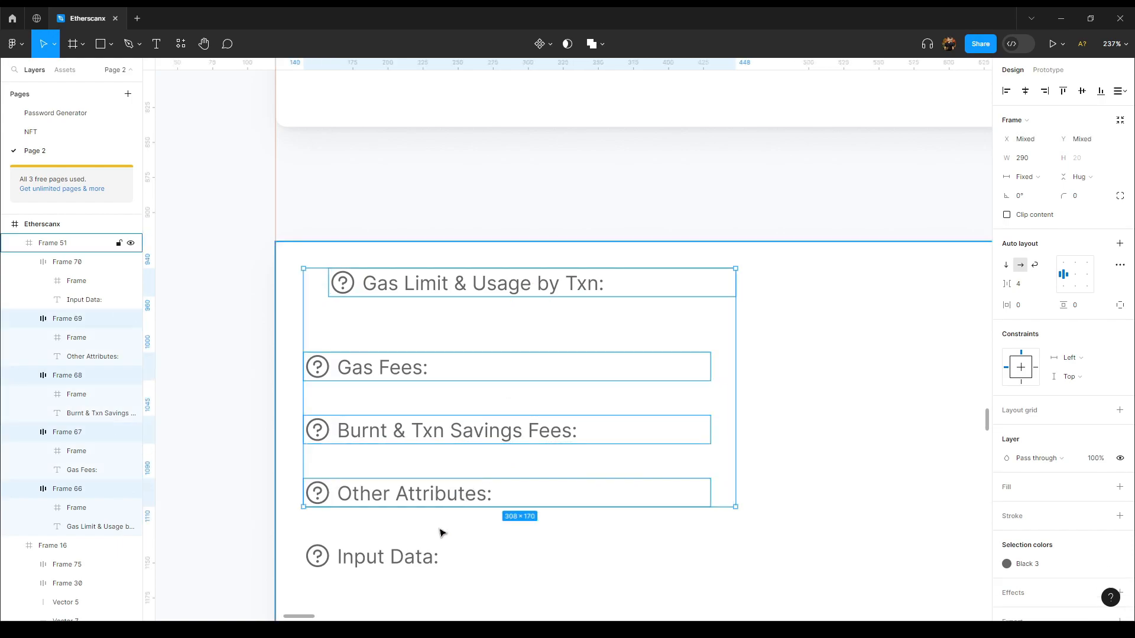
{"action": "left_click", "coordinate": [446, 556], "text": "shift"}
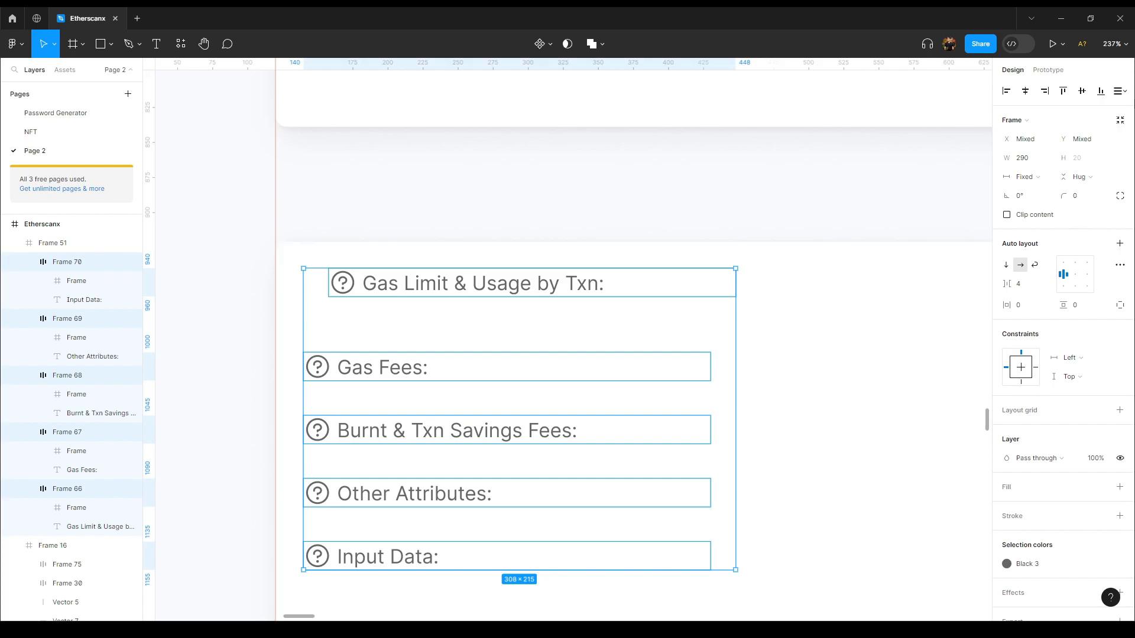
{"action": "left_click", "coordinate": [1117, 92]}
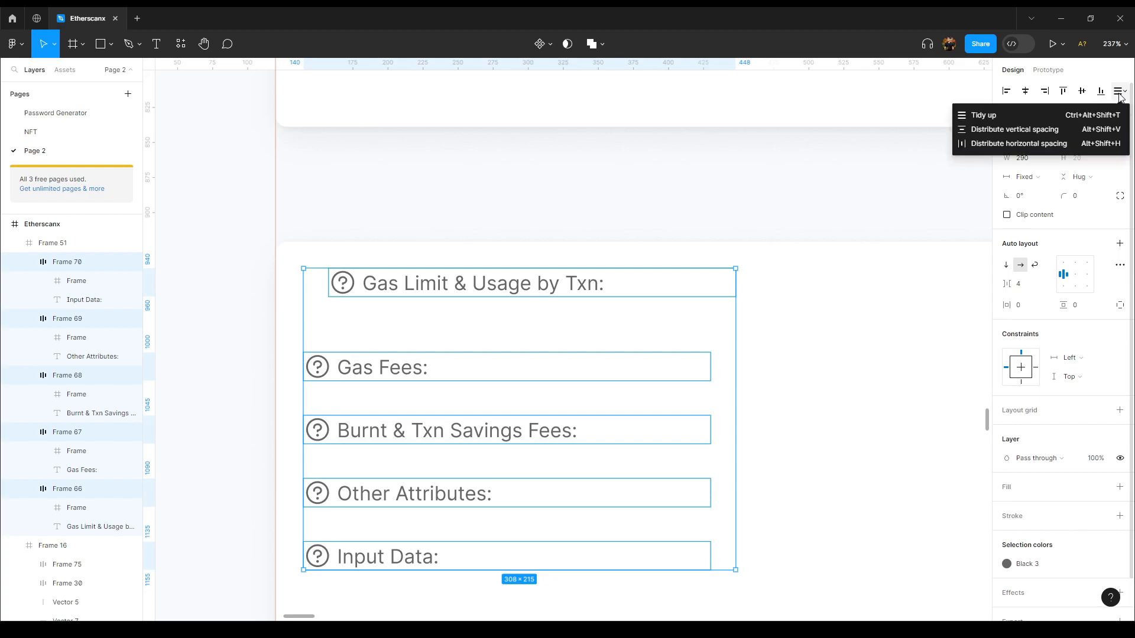
{"action": "left_click", "coordinate": [1038, 115]}
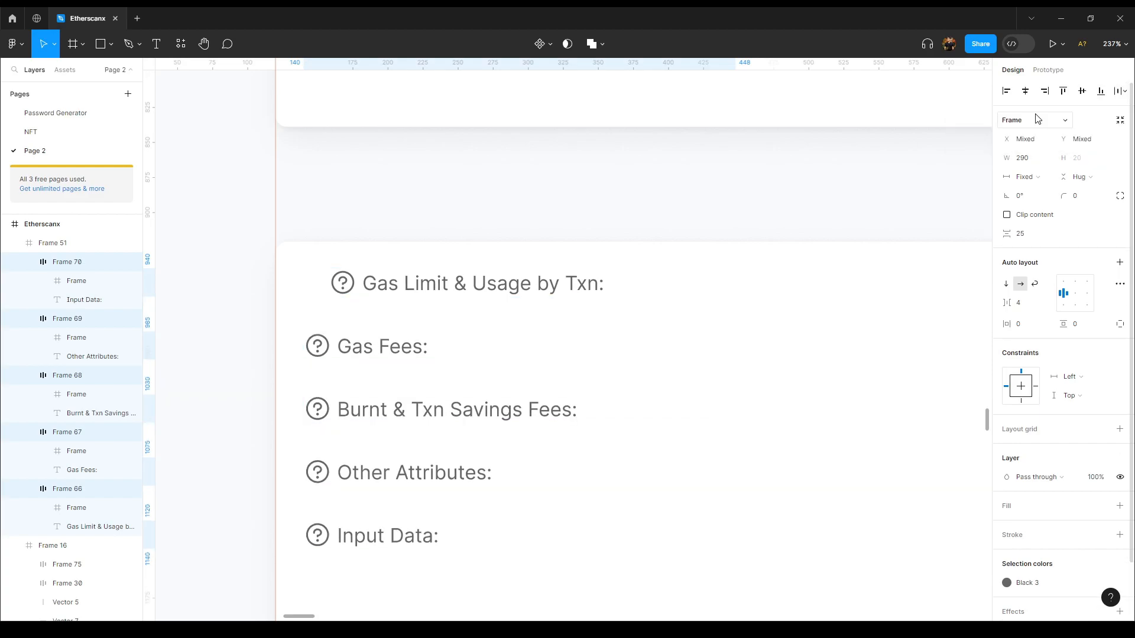
Left-align the five label rows in the second card and set their vertical spacing to 20
{"action": "left_click", "coordinate": [1007, 93]}
{"action": "left_click_drag", "start_coordinate": [1008, 235], "coordinate": [1007, 235]}
{"action": "left_click", "coordinate": [1025, 238]}
{"action": "type", "text": "20"}
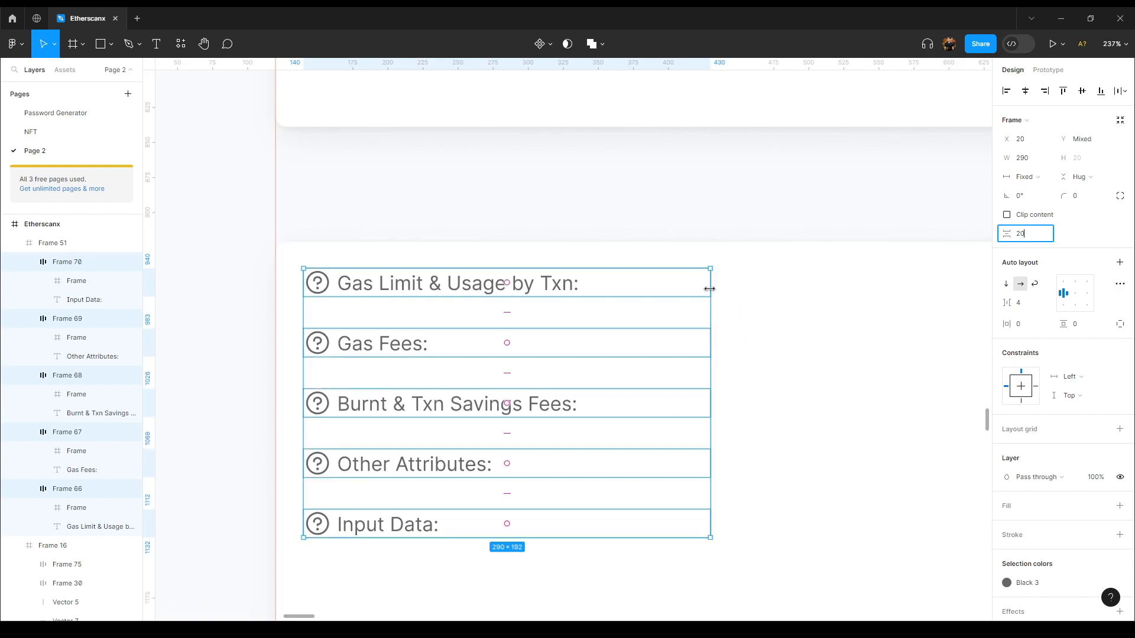
{"action": "key", "text": "Return"}
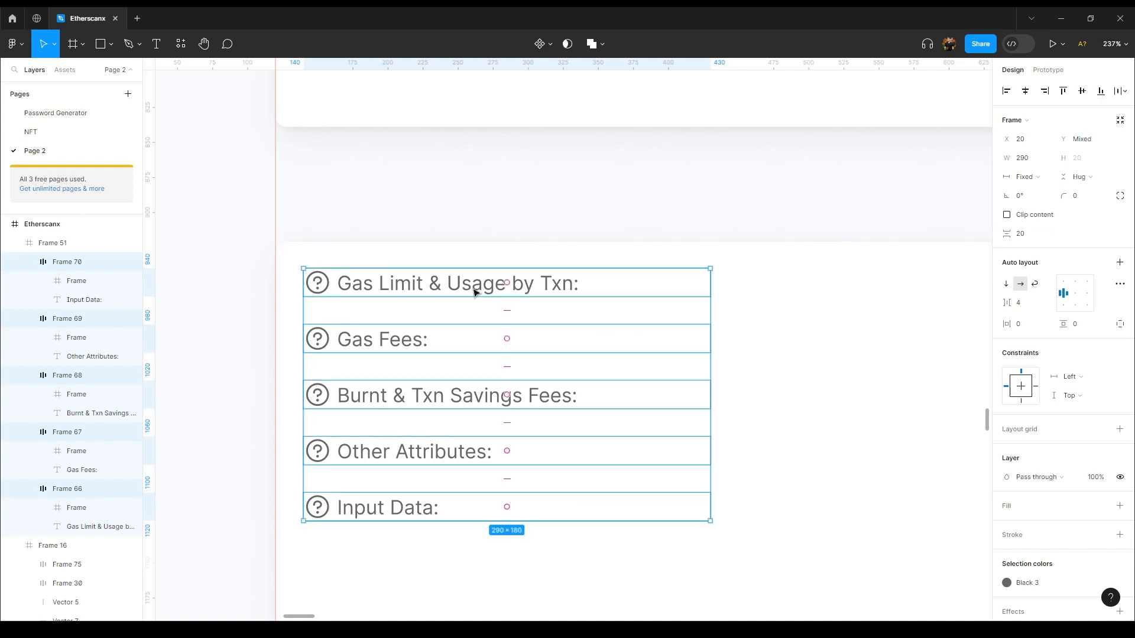
Copy the gas price value text from the first card into the second card
{"action": "left_click_drag", "start_coordinate": [509, 284], "coordinate": [509, 256]}
{"action": "scroll", "coordinate": [510, 251], "scroll_direction": "down", "scroll_amount": 5}
{"action": "left_click", "coordinate": [495, 201]}
{"action": "left_click_drag", "start_coordinate": [233, 170], "coordinate": [671, 318]}
{"action": "left_click", "coordinate": [805, 362]}
{"action": "left_click_drag", "start_coordinate": [490, 330], "coordinate": [170, 310]}
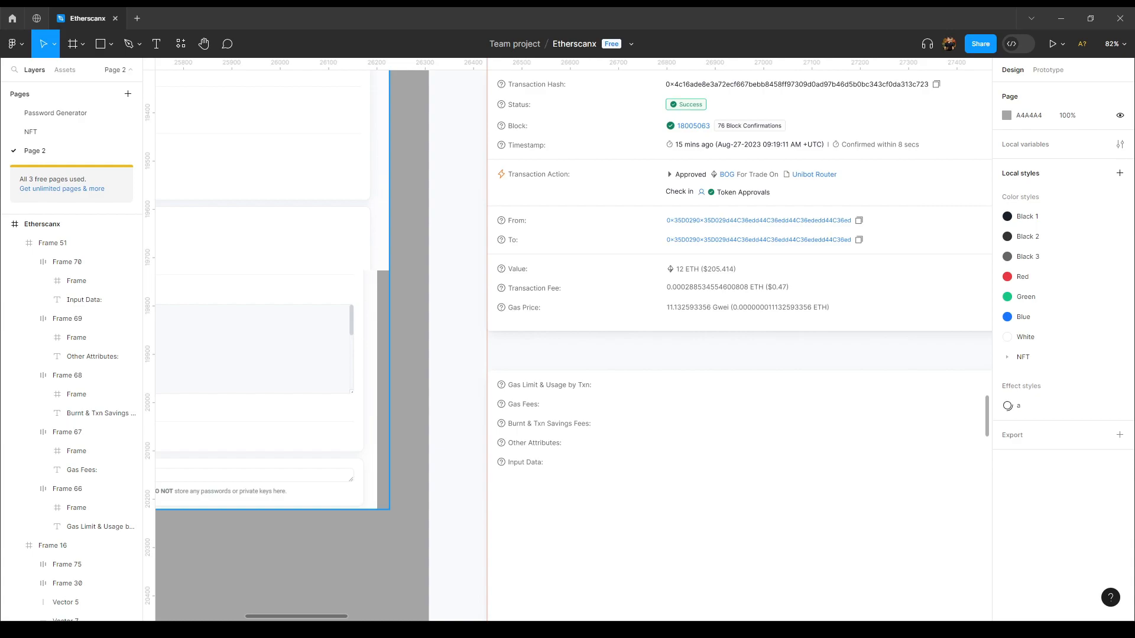
{"action": "scroll", "coordinate": [600, 347], "scroll_direction": "up", "scroll_amount": 5}
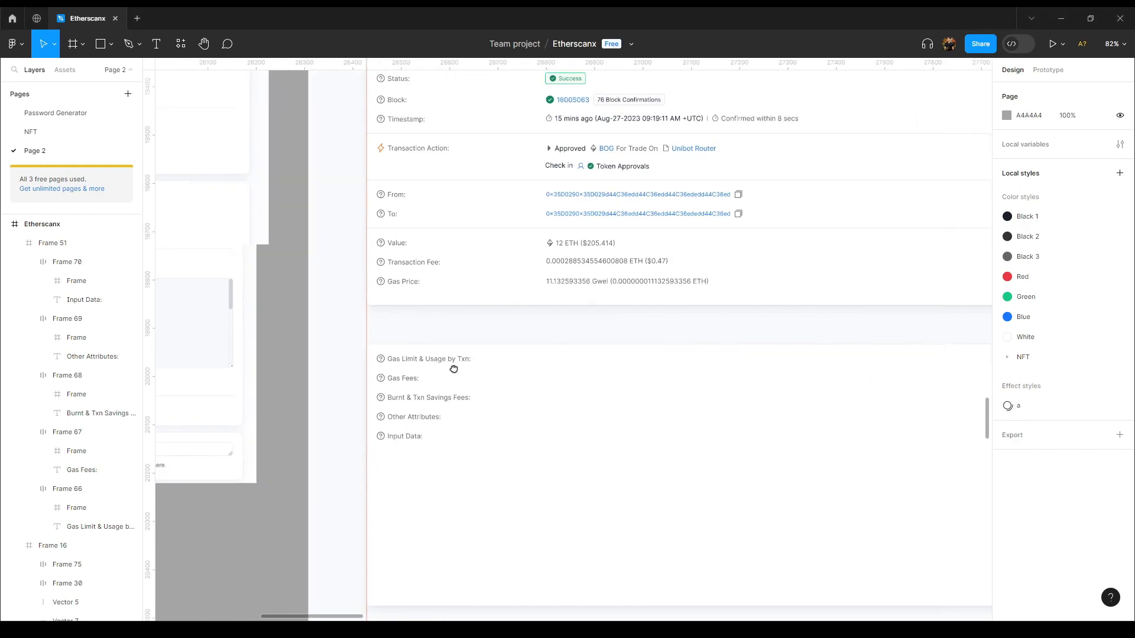
{"action": "left_click", "coordinate": [527, 222], "text": "ctrl"}
{"action": "key", "text": "ctrl+c"}
{"action": "left_click", "coordinate": [503, 368]}
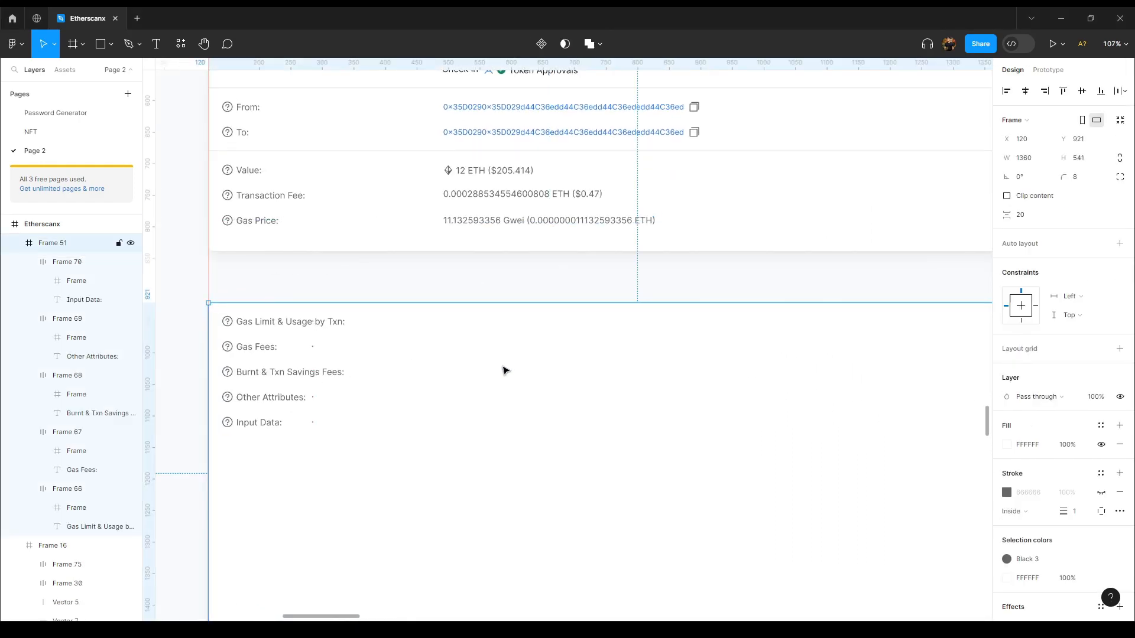
{"action": "key", "text": "ctrl+v"}
{"action": "double_click", "coordinate": [506, 583]}
{"action": "key", "text": "Escape"}
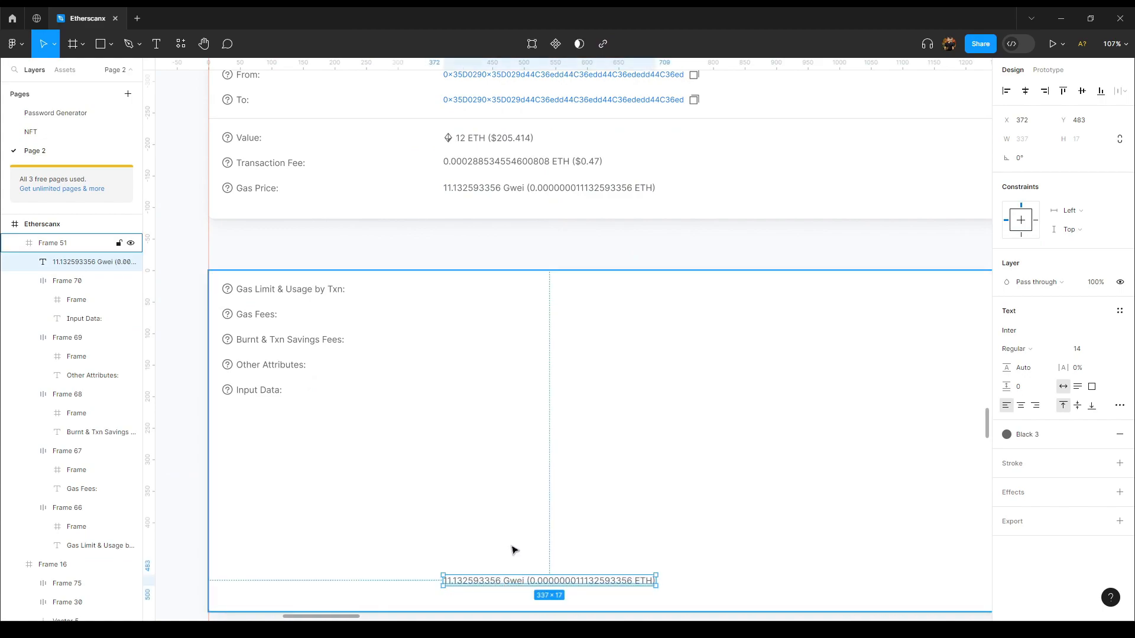
Replace the pasted text with "28,509 | 25,918 (90.91%)" and place it beside the gas limit label at X 372, Y 20
{"action": "key", "text": "alt+Tab"}
{"action": "key", "text": "alt+Tab"}
{"action": "key", "text": "ctrl+v"}
{"action": "left_click", "coordinate": [593, 585]}
{"action": "left_click", "coordinate": [180, 484]}
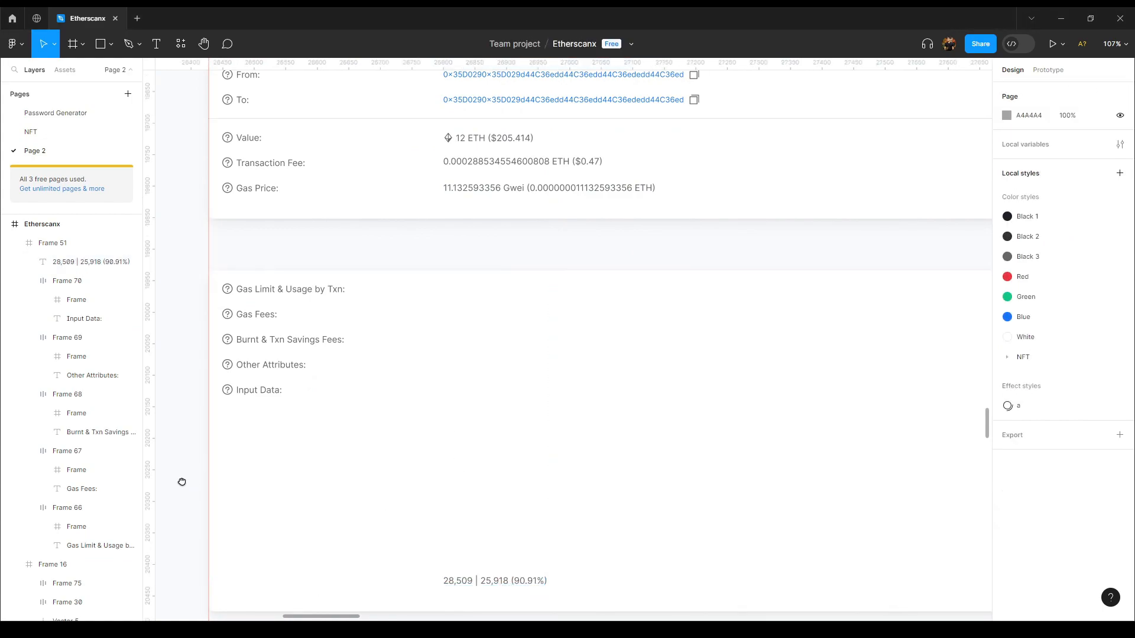
{"action": "left_click_drag", "start_coordinate": [179, 484], "coordinate": [199, 454]}
{"action": "left_click", "coordinate": [528, 550], "text": "ctrl"}
{"action": "left_click_drag", "start_coordinate": [528, 549], "coordinate": [579, 280]}
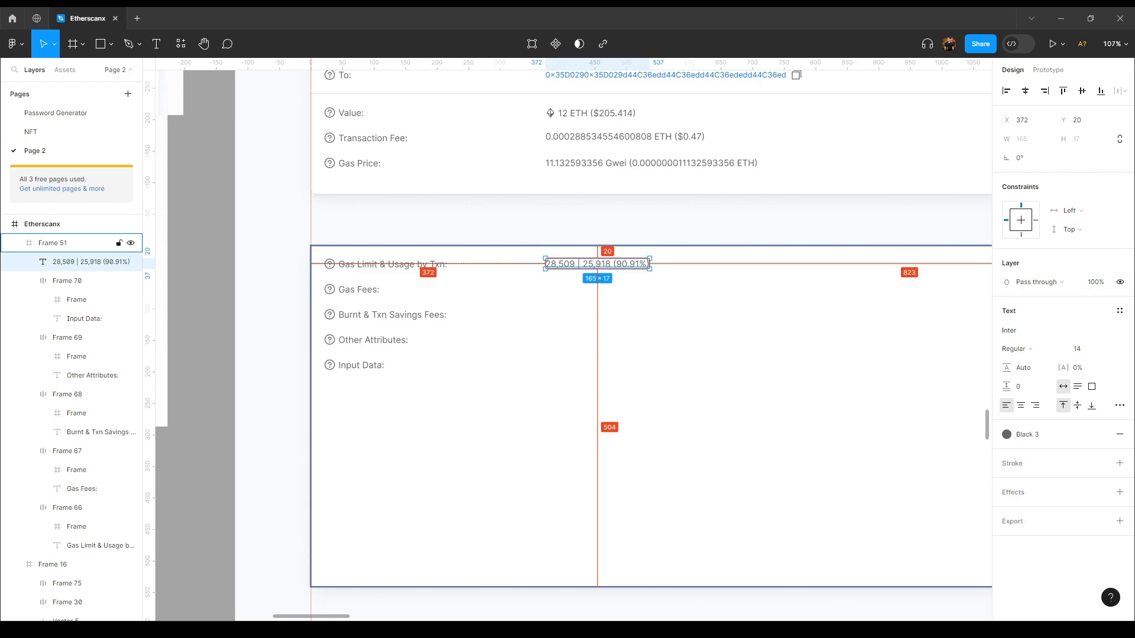
Cut the divider character and "25,918 (90.91%)" from the gas limit value, keeping only "28,509"
{"action": "double_click", "coordinate": [581, 265]}
{"action": "left_click", "coordinate": [581, 264]}
{"action": "key", "text": "BackSpace"}
{"action": "left_click", "coordinate": [603, 229]}
{"action": "left_click", "coordinate": [603, 230]}
{"action": "double_click", "coordinate": [597, 268]}
{"action": "double_click", "coordinate": [597, 268]}
{"action": "left_click", "coordinate": [590, 263]}
{"action": "scroll", "coordinate": [589, 264], "scroll_direction": "up", "scroll_amount": 3}
{"action": "left_click_drag", "start_coordinate": [569, 264], "coordinate": [813, 276]}
{"action": "key", "text": "ctrl+x"}
{"action": "left_click", "coordinate": [681, 279]}
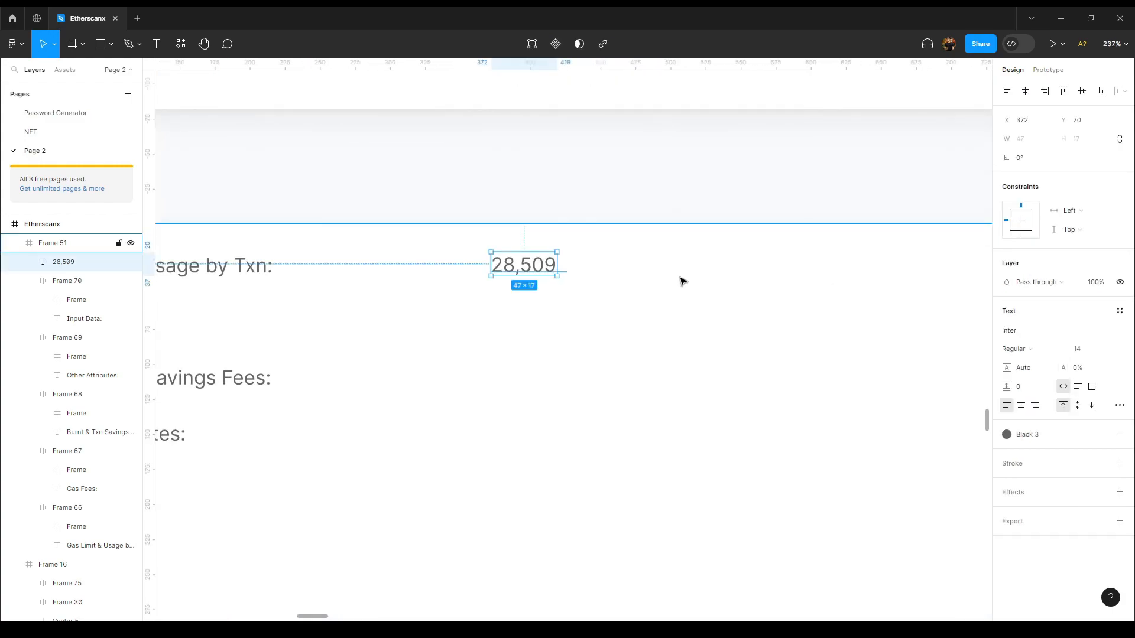
{"action": "double_click", "coordinate": [542, 270]}
{"action": "left_click", "coordinate": [543, 267]}
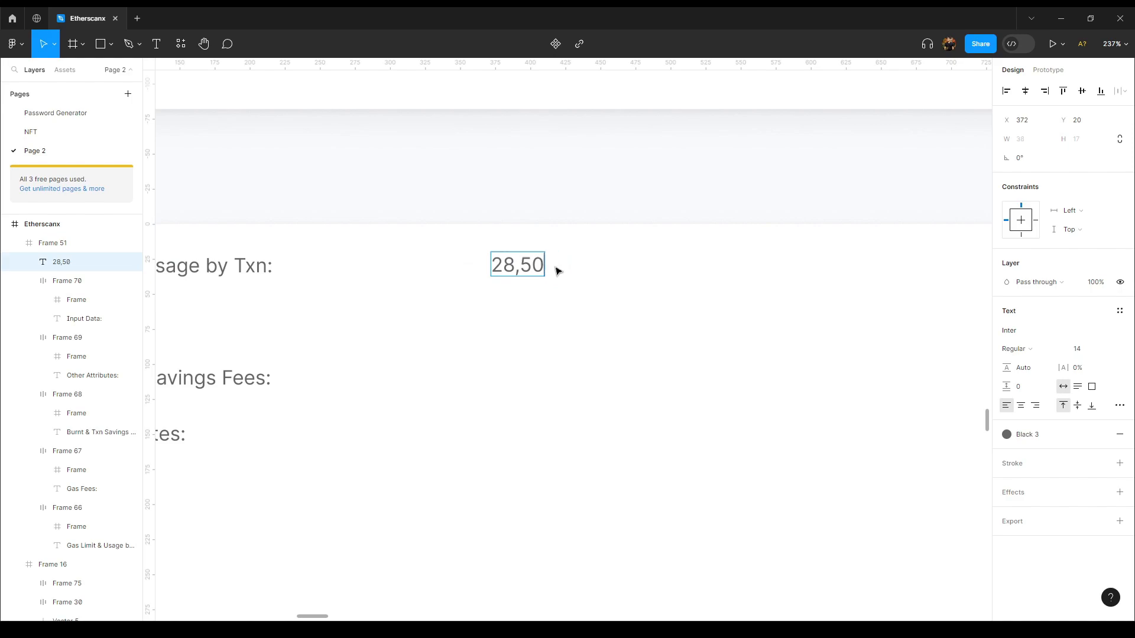
{"action": "key", "text": "Escape"}
{"action": "key", "text": "Escape"}
Duplicate the "28,509" text to X 452 in the same row and change the copy to "25,918 (90.91%)"
{"action": "left_click", "coordinate": [532, 272]}
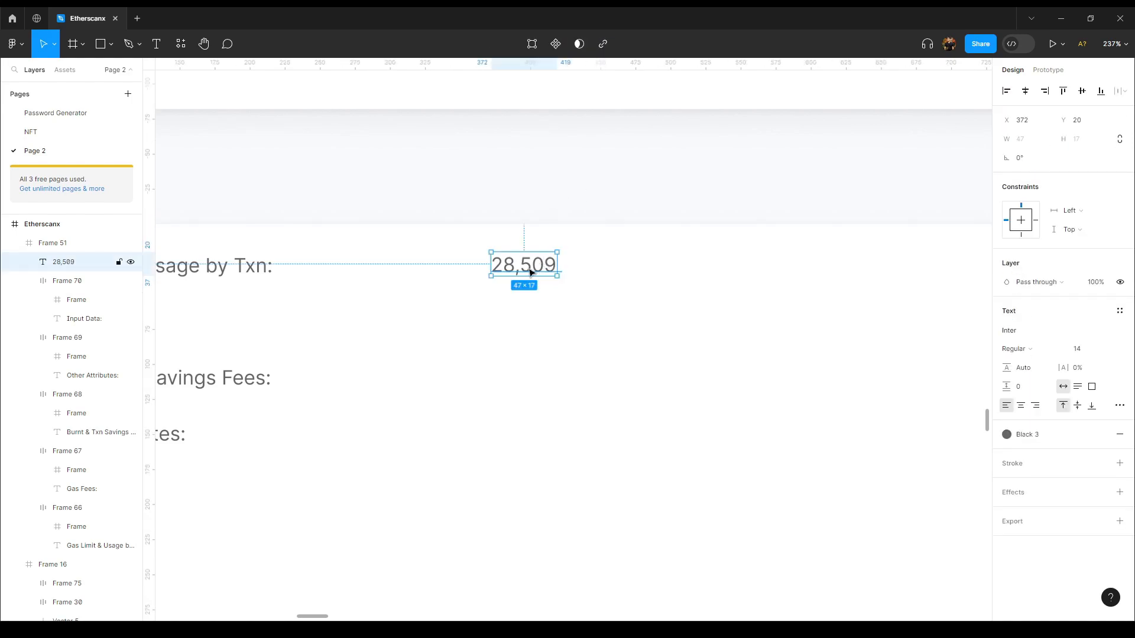
{"action": "key", "text": "ctrl+d"}
{"action": "double_click", "coordinate": [646, 271]}
{"action": "type", "text": "25,918 (90.91%)"}
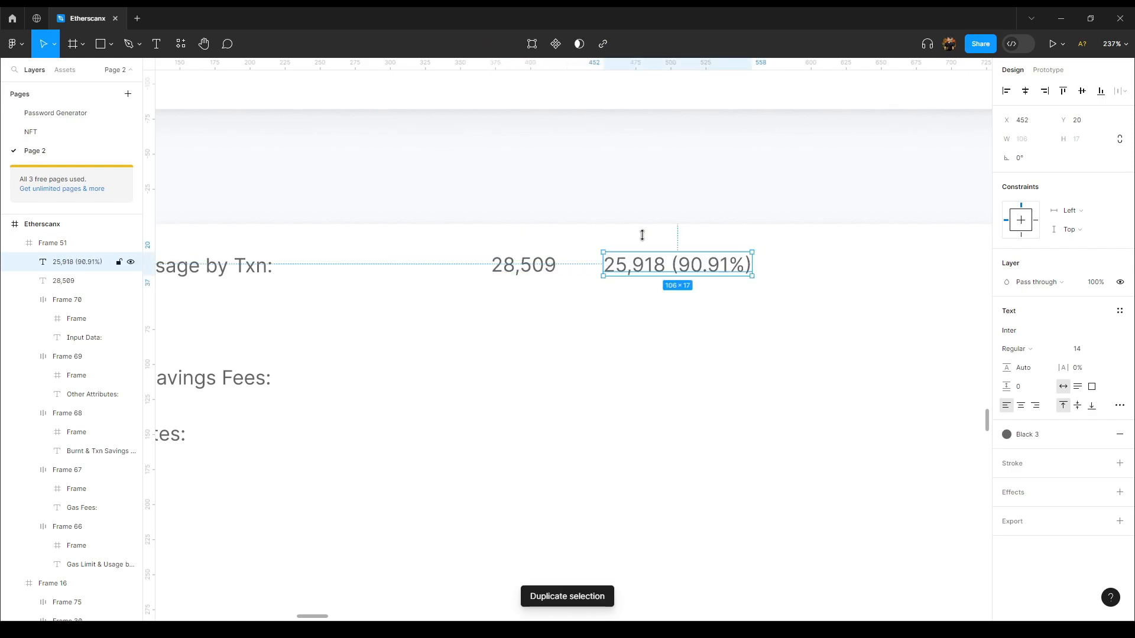
{"action": "key", "text": "Escape"}
{"action": "key", "text": "Escape"}
Duplicate the Max fee text to X 825 in the Gas Fees row and change the copy to "Max Priority: 0.000000001 Gwei"
{"action": "scroll", "coordinate": [641, 260], "scroll_direction": "down", "scroll_amount": 5}
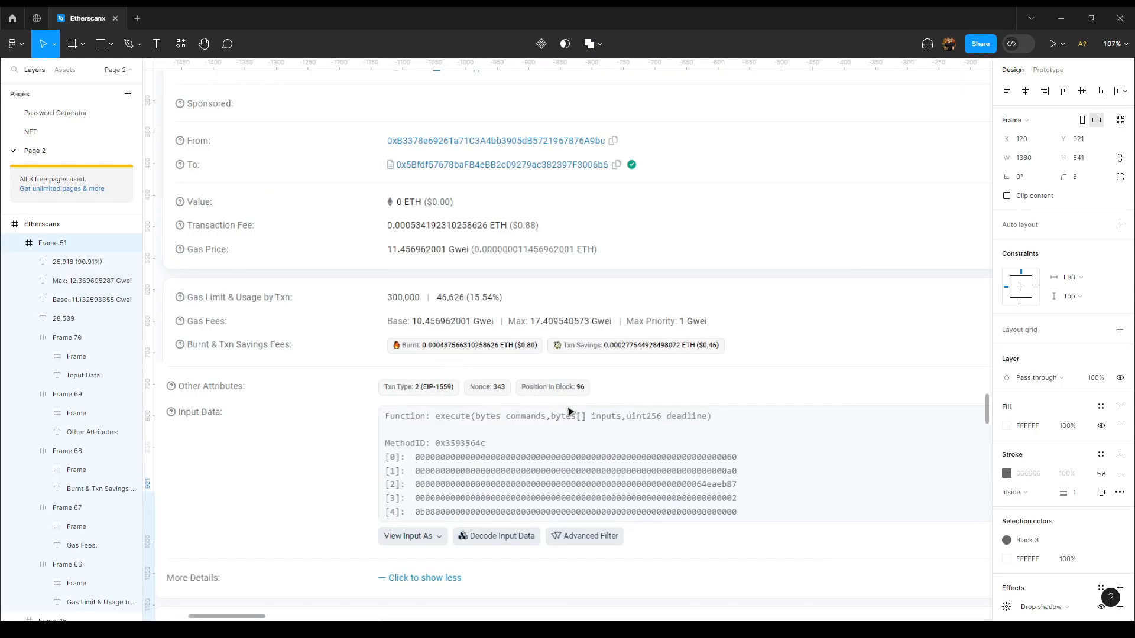
{"action": "left_click_drag", "start_coordinate": [738, 426], "coordinate": [307, 331]}
{"action": "left_click_drag", "start_coordinate": [738, 408], "coordinate": [625, 311]}
{"action": "left_click_drag", "start_coordinate": [258, 253], "coordinate": [712, 377]}
{"action": "left_click_drag", "start_coordinate": [870, 434], "coordinate": [285, 325]}
{"action": "left_click", "coordinate": [587, 321]}
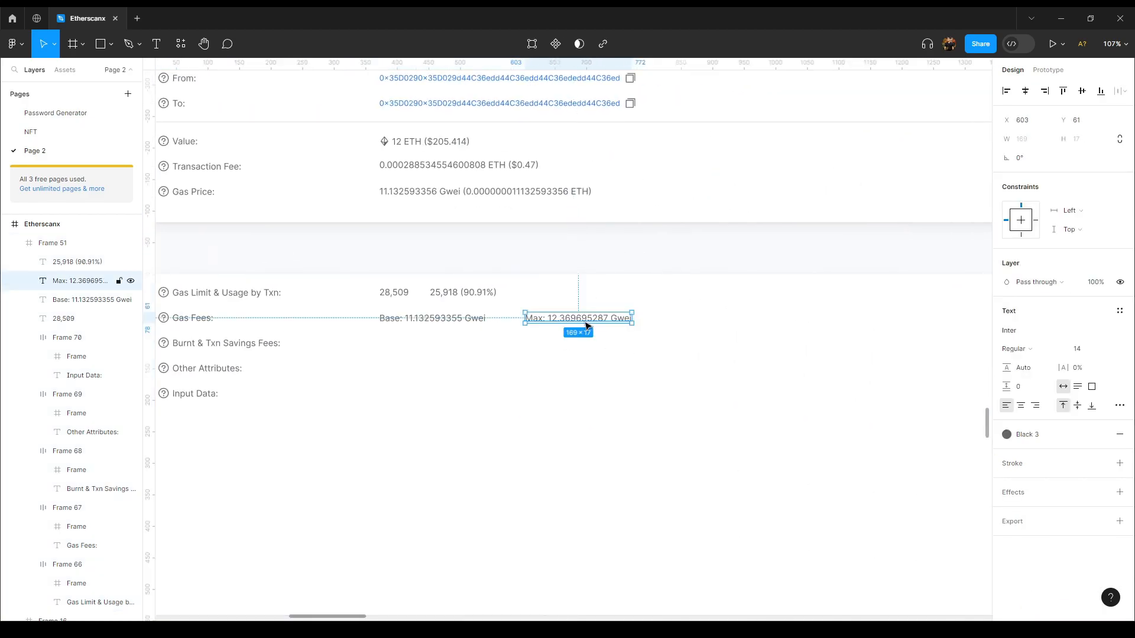
{"action": "left_click_drag", "start_coordinate": [588, 324], "coordinate": [728, 324]}
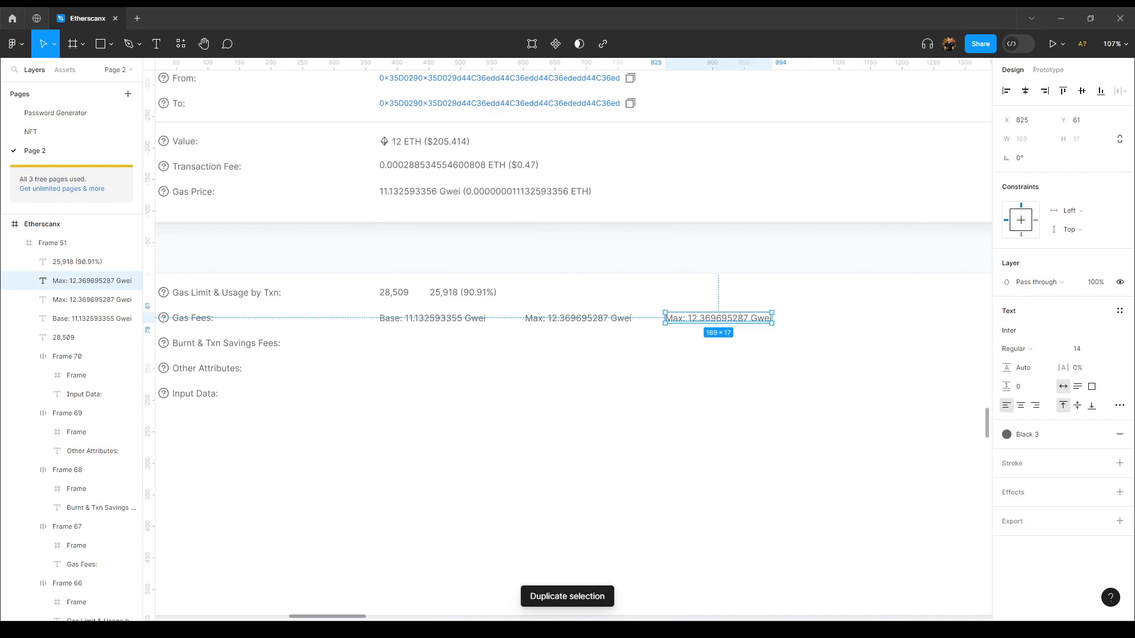
{"action": "key", "text": "alt+Tab"}
{"action": "double_click", "coordinate": [684, 320]}
{"action": "key", "text": "ctrl+v"}
{"action": "left_click", "coordinate": [727, 234]}
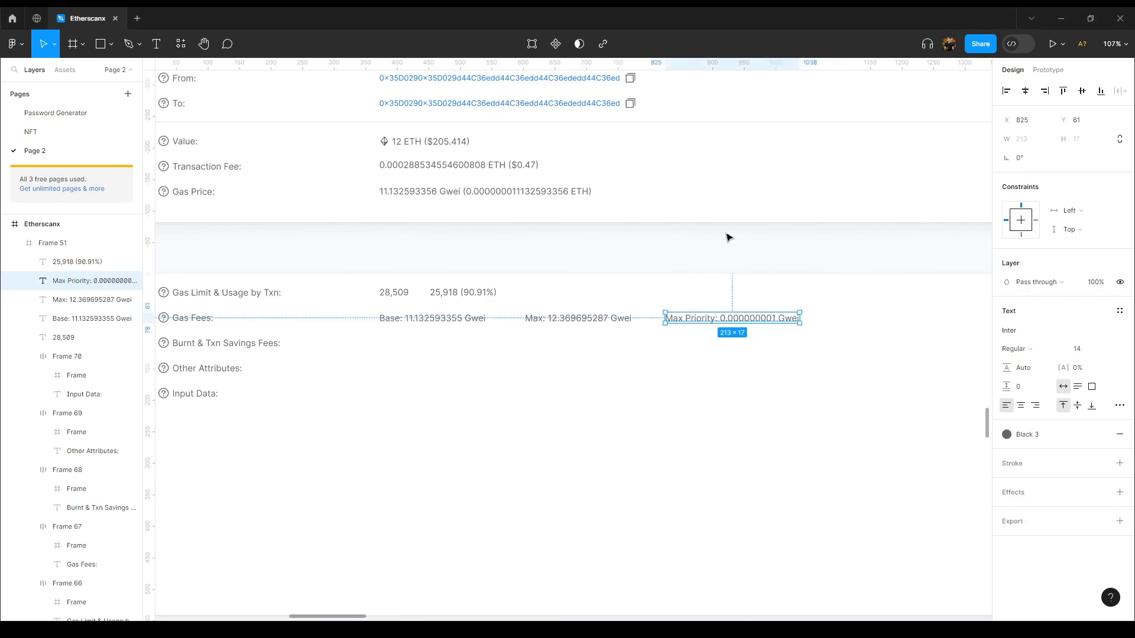
Check which colour style the timestamp value in the first card uses
{"action": "key", "text": "alt"}
{"action": "left_click", "coordinate": [628, 252]}
{"action": "scroll", "coordinate": [628, 252], "scroll_direction": "down", "scroll_amount": 3}
{"action": "left_click_drag", "start_coordinate": [606, 213], "coordinate": [571, 322]}
{"action": "scroll", "coordinate": [448, 252], "scroll_direction": "up", "scroll_amount": 3, "text": "ctrl"}
{"action": "left_click_drag", "start_coordinate": [573, 268], "coordinate": [559, 325]}
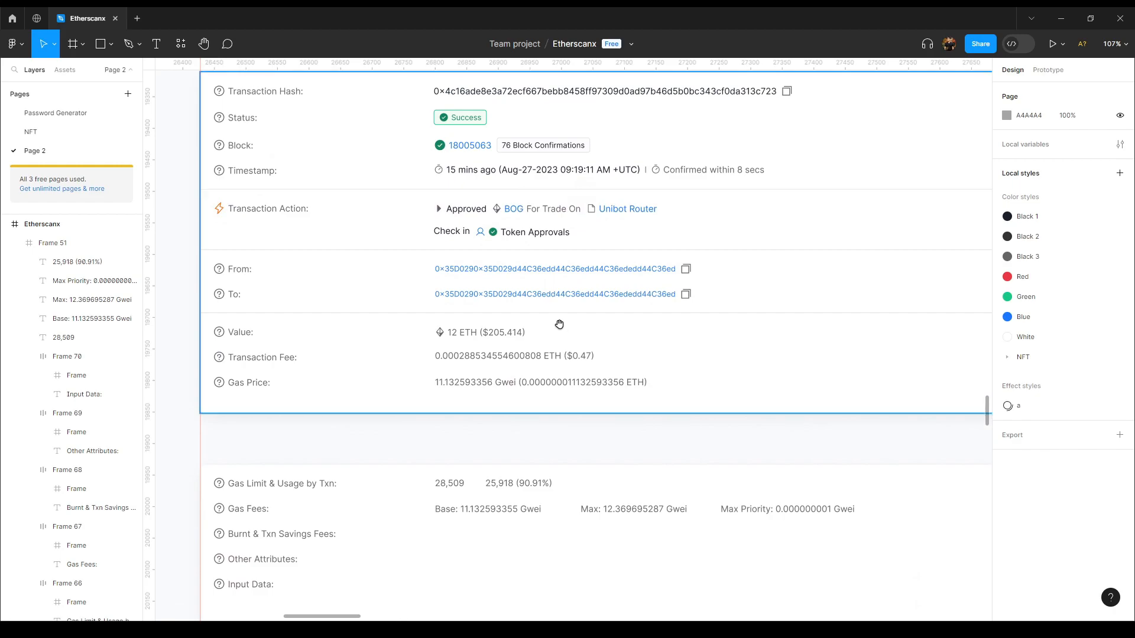
{"action": "scroll", "coordinate": [558, 313], "scroll_direction": "up", "scroll_amount": 2}
{"action": "left_click", "coordinate": [496, 170]}
{"action": "scroll", "coordinate": [503, 270], "scroll_direction": "down", "scroll_amount": 5}
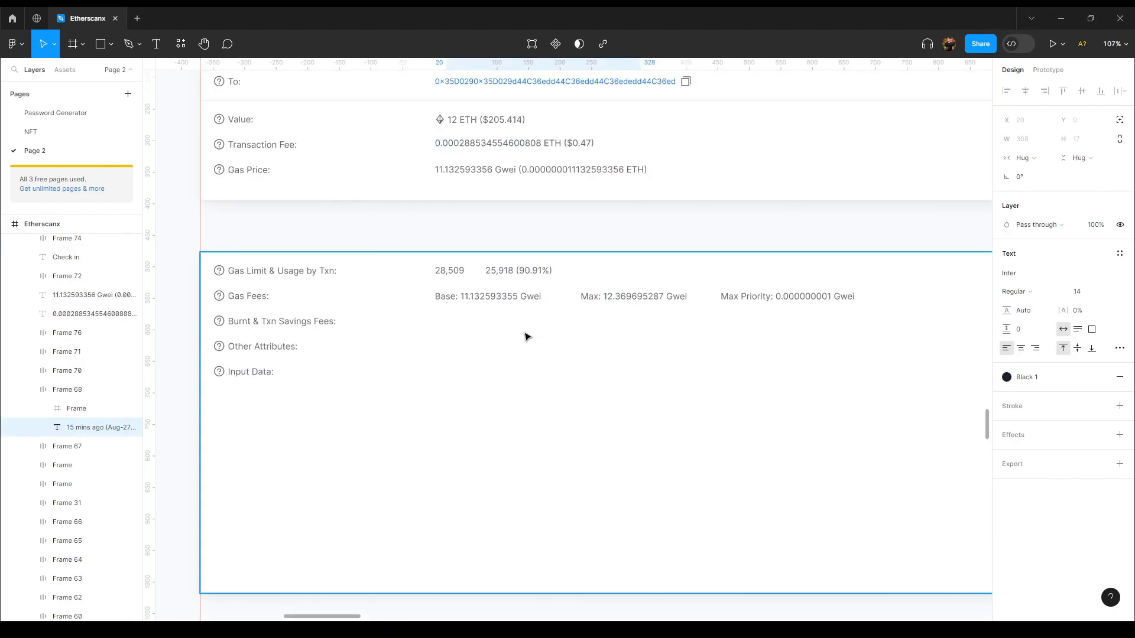
Apply the Black 1 colour style to both gas limit values, "28,509" and "25,918 (90.91%)"
{"action": "left_click", "coordinate": [507, 270]}
{"action": "left_click", "coordinate": [450, 270], "text": "shift"}
{"action": "left_click", "coordinate": [1027, 483]}
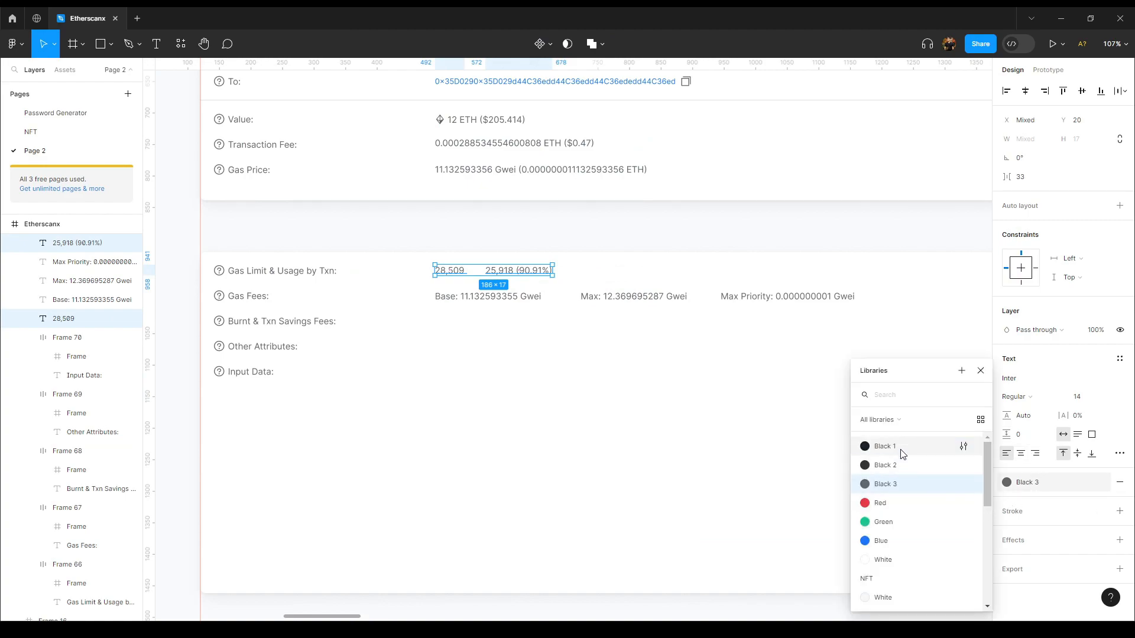
{"action": "left_click", "coordinate": [864, 431]}
Apply the Black 1 colour style to only "11.132593355 Gwei" in the Base fee text
{"action": "left_click", "coordinate": [501, 298]}
{"action": "double_click", "coordinate": [482, 297]}
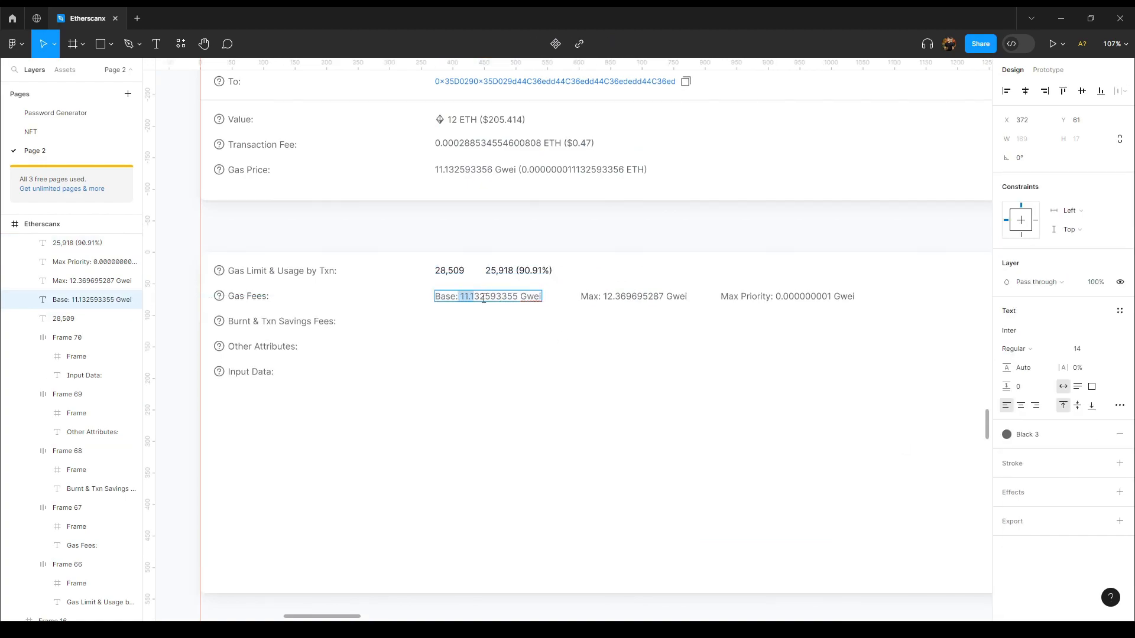
{"action": "left_click_drag", "start_coordinate": [476, 298], "coordinate": [541, 299]}
{"action": "left_click", "coordinate": [1016, 434]}
{"action": "left_click", "coordinate": [889, 450]}
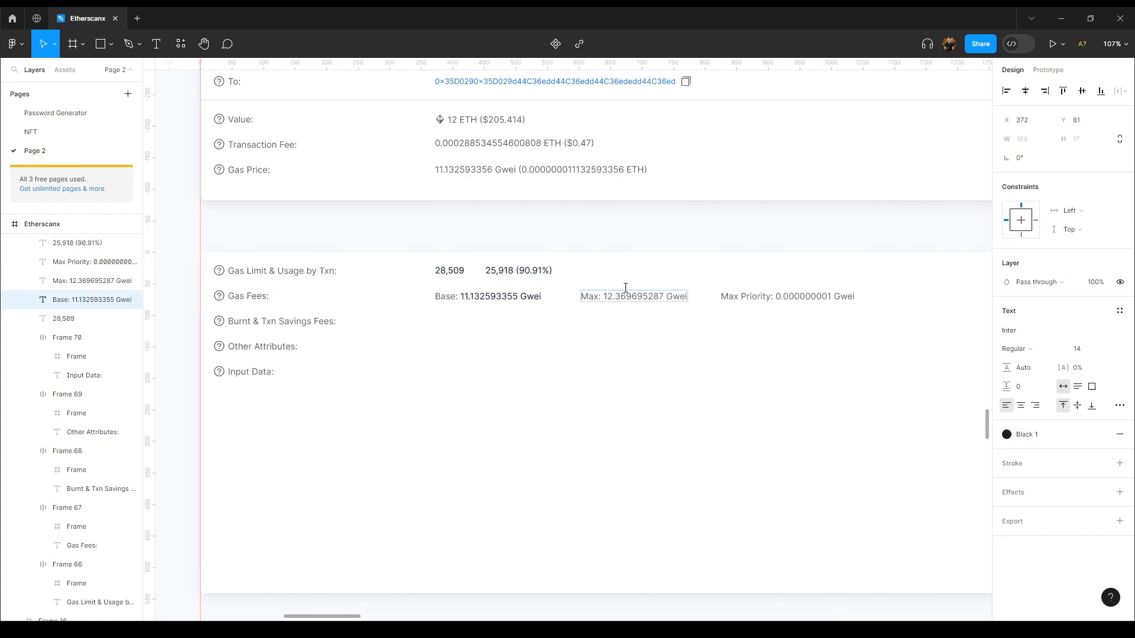
Apply the Black 1 colour style to only "12.369695287 Gwei" in the Max fee text
{"action": "left_click", "coordinate": [621, 296]}
{"action": "double_click", "coordinate": [616, 297]}
{"action": "left_click_drag", "start_coordinate": [604, 299], "coordinate": [690, 300]}
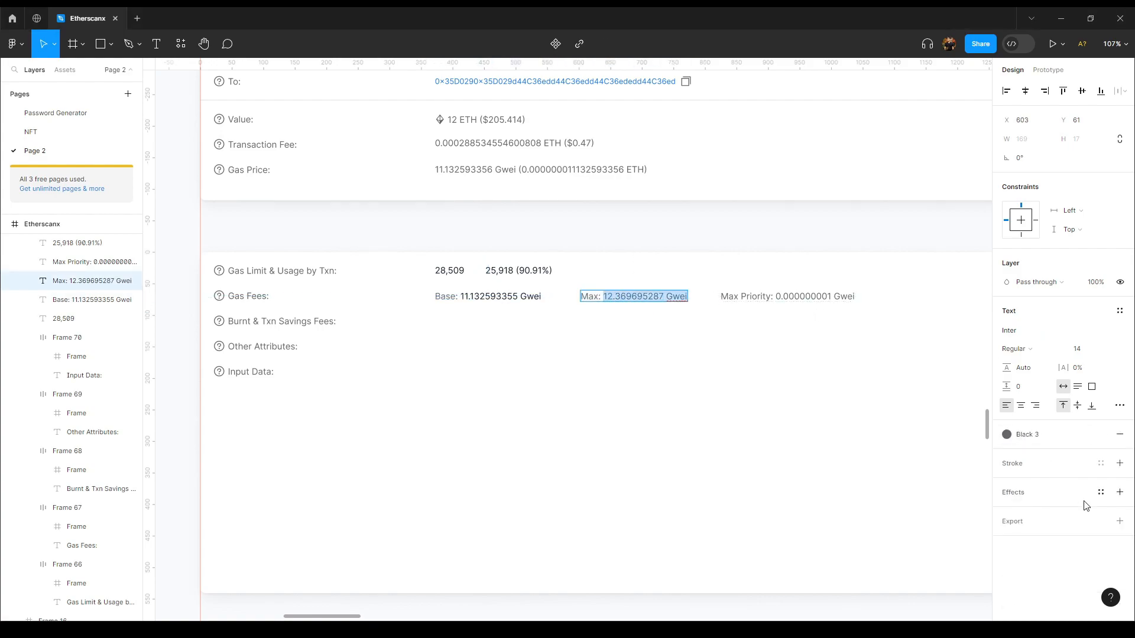
{"action": "left_click", "coordinate": [1027, 435]}
{"action": "left_click", "coordinate": [925, 445]}
Apply the Black 1 colour style to only "0.000000001 Gwei" in the Max Priority text
{"action": "double_click", "coordinate": [775, 296]}
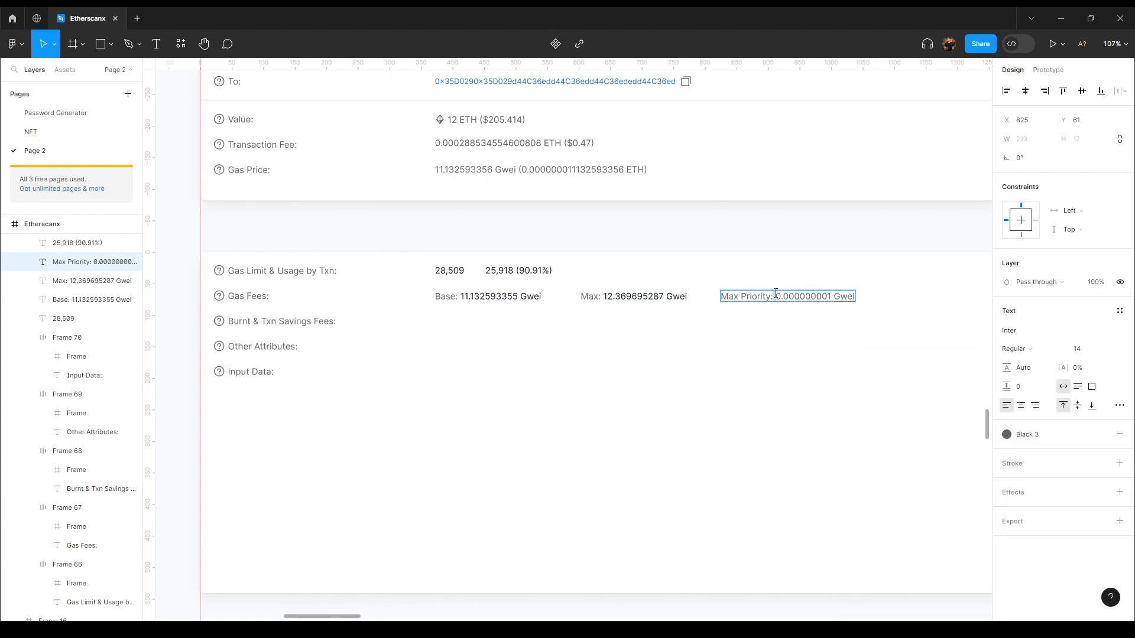
{"action": "left_click_drag", "start_coordinate": [796, 298], "coordinate": [854, 297]}
{"action": "left_click", "coordinate": [1027, 435]}
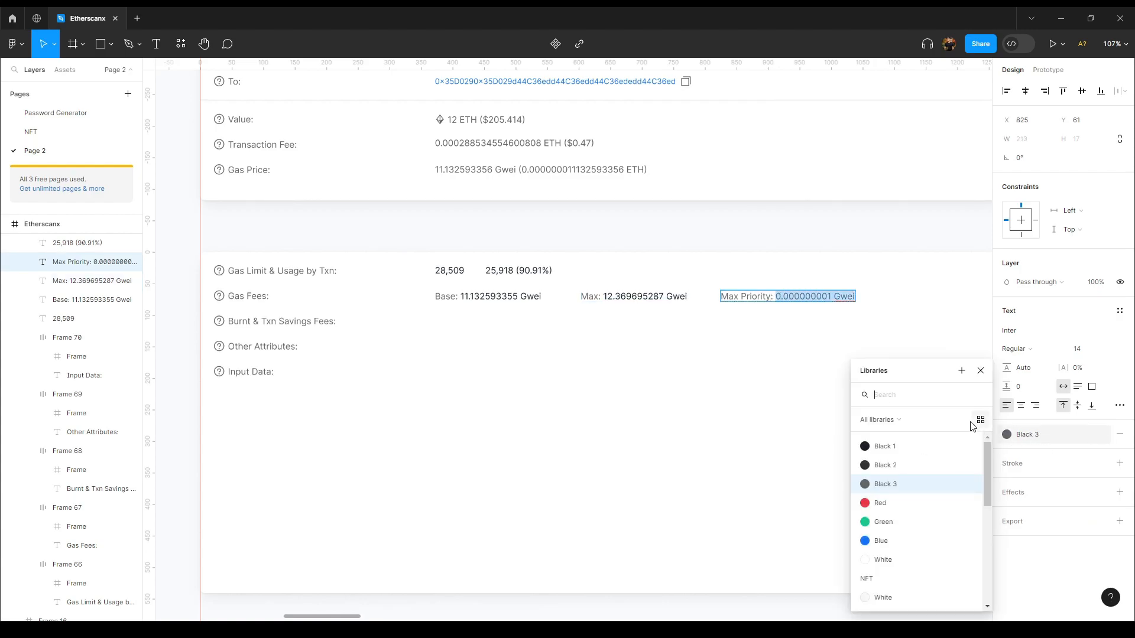
{"action": "left_click", "coordinate": [922, 444]}
{"action": "key", "text": "Escape"}
Copy the short vertical divider line after More in the navigation bar of the transactions list page
{"action": "key", "text": "alt"}
{"action": "scroll", "coordinate": [552, 306], "scroll_direction": "down", "scroll_amount": 5}
{"action": "left_click", "coordinate": [781, 230]}
{"action": "left_click_drag", "start_coordinate": [781, 229], "coordinate": [778, 515]}
{"action": "left_click_drag", "start_coordinate": [727, 158], "coordinate": [700, 501]}
{"action": "left_click_drag", "start_coordinate": [712, 114], "coordinate": [685, 501]}
{"action": "left_click_drag", "start_coordinate": [698, 82], "coordinate": [671, 459]}
{"action": "left_click_drag", "start_coordinate": [692, 190], "coordinate": [693, 476]}
{"action": "scroll", "coordinate": [676, 251], "scroll_direction": "up", "scroll_amount": 4}
{"action": "scroll", "coordinate": [738, 302], "scroll_direction": "up", "scroll_amount": 3}
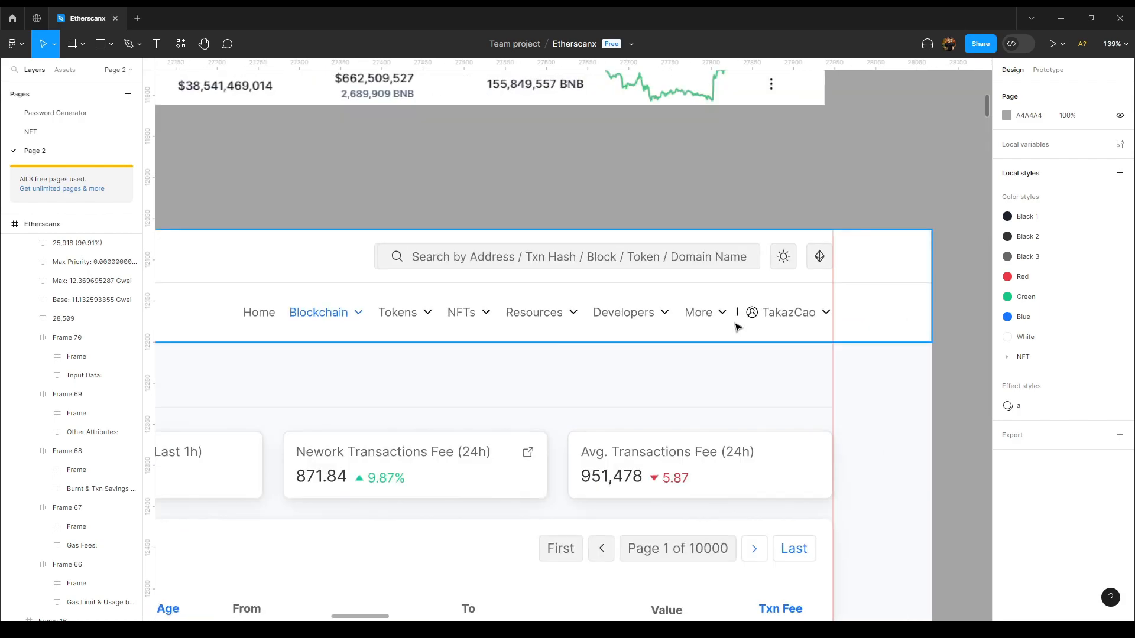
{"action": "left_click", "coordinate": [729, 309]}
Paste the divider line into the second card of the Transaction Details page and set its stroke to Black 1
{"action": "scroll", "coordinate": [769, 349], "scroll_direction": "down", "scroll_amount": 5}
{"action": "scroll", "coordinate": [770, 354], "scroll_direction": "down", "scroll_amount": 5}
{"action": "left_click", "coordinate": [841, 447]}
{"action": "left_click_drag", "start_coordinate": [841, 446], "coordinate": [827, 227]}
{"action": "left_click_drag", "start_coordinate": [795, 550], "coordinate": [783, 225]}
{"action": "left_click_drag", "start_coordinate": [692, 501], "coordinate": [702, 365]}
{"action": "scroll", "coordinate": [702, 350], "scroll_direction": "up", "scroll_amount": 6}
{"action": "scroll", "coordinate": [702, 349], "scroll_direction": "up", "scroll_amount": 2}
{"action": "left_click_drag", "start_coordinate": [768, 487], "coordinate": [630, 324]}
{"action": "scroll", "coordinate": [633, 328], "scroll_direction": "up", "scroll_amount": 3}
{"action": "left_click", "coordinate": [555, 347]}
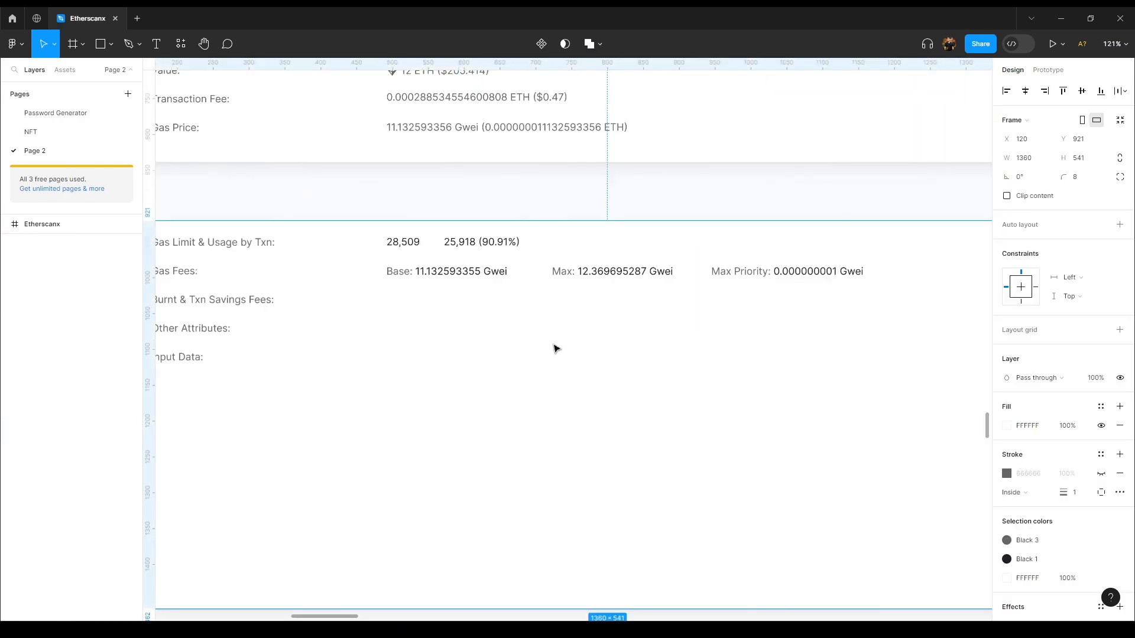
{"action": "key", "text": "ctrl+v"}
{"action": "left_click", "coordinate": [1101, 340]}
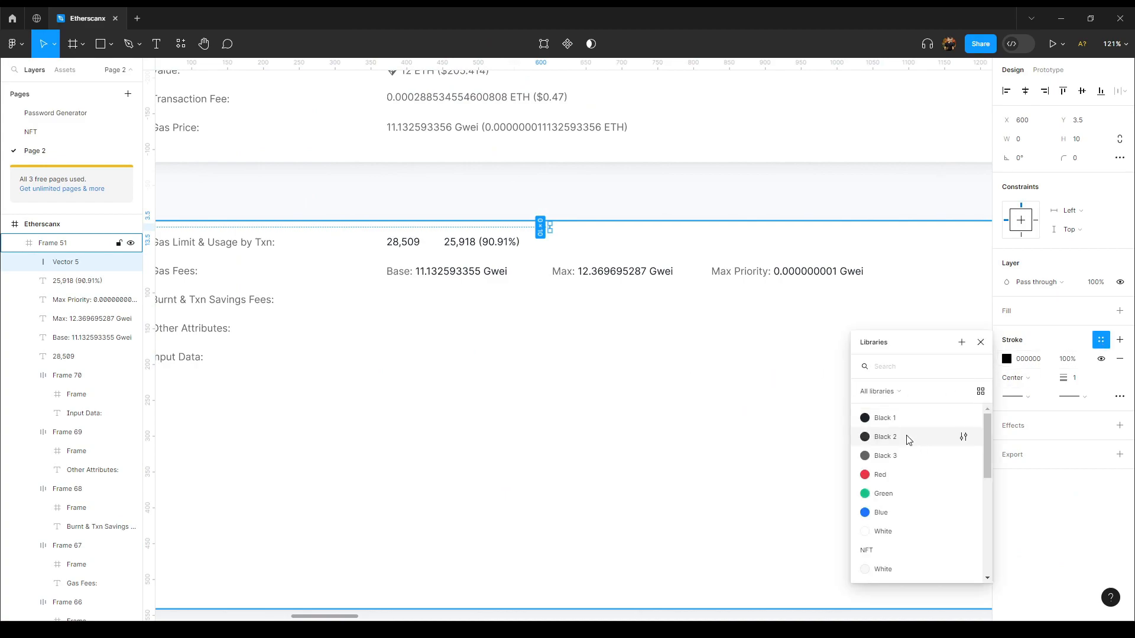
{"action": "left_click", "coordinate": [907, 417]}
Place the divider line, 14 tall, between "28,509" and "25,918 (90.91%)" at X 434, Y 22
{"action": "scroll", "coordinate": [538, 236], "scroll_direction": "up", "scroll_amount": 2}
{"action": "scroll", "coordinate": [566, 229], "scroll_direction": "up", "scroll_amount": 2}
{"action": "left_click_drag", "start_coordinate": [565, 227], "coordinate": [653, 277]}
{"action": "scroll", "coordinate": [532, 256], "scroll_direction": "up", "scroll_amount": 3}
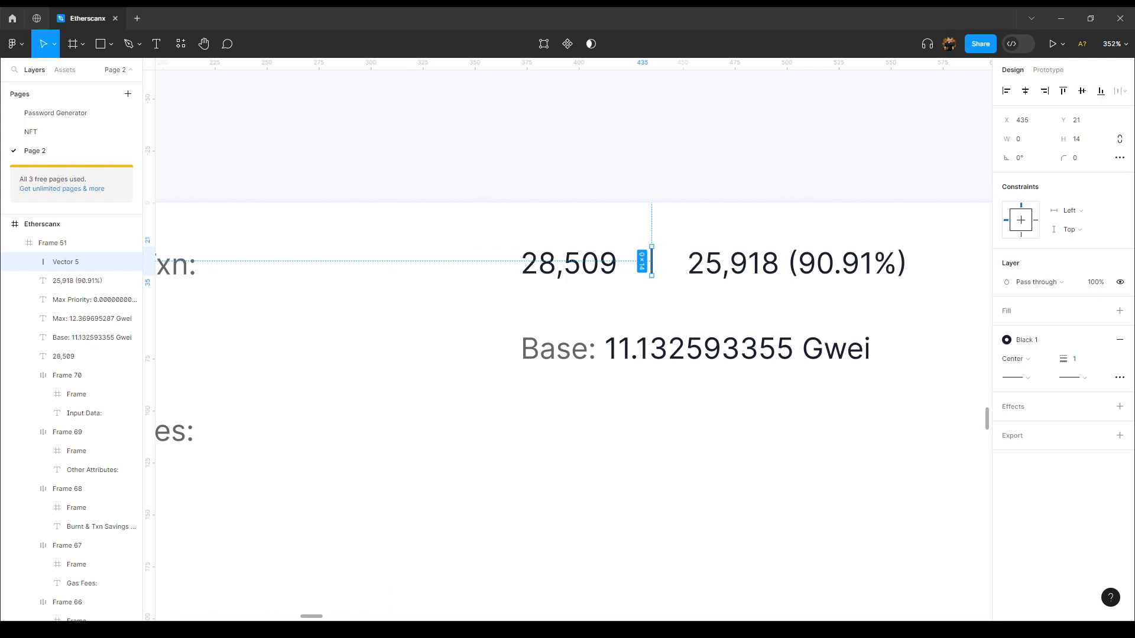
{"action": "left_click_drag", "start_coordinate": [655, 260], "coordinate": [650, 267]}
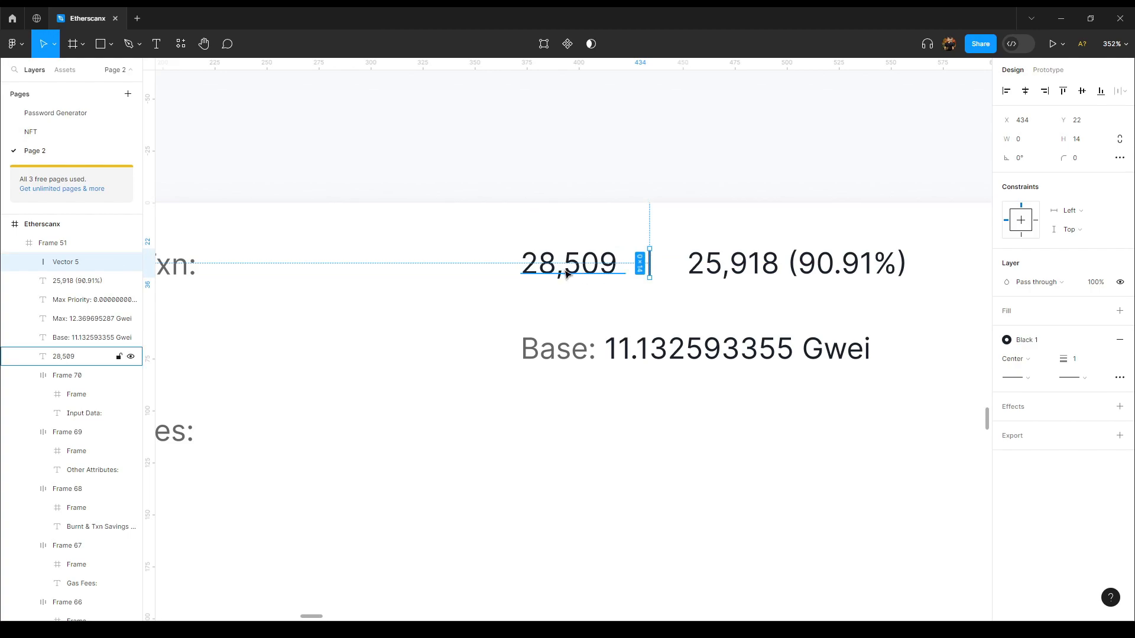
Tidy up the 28,509 text, its vertical divider and the 25,918 (90.91%) text, setting their horizontal spacing to 8
{"action": "left_click", "coordinate": [63, 356], "text": "shift"}
{"action": "left_click", "coordinate": [76, 280], "text": "shift"}
{"action": "left_click", "coordinate": [1121, 95]}
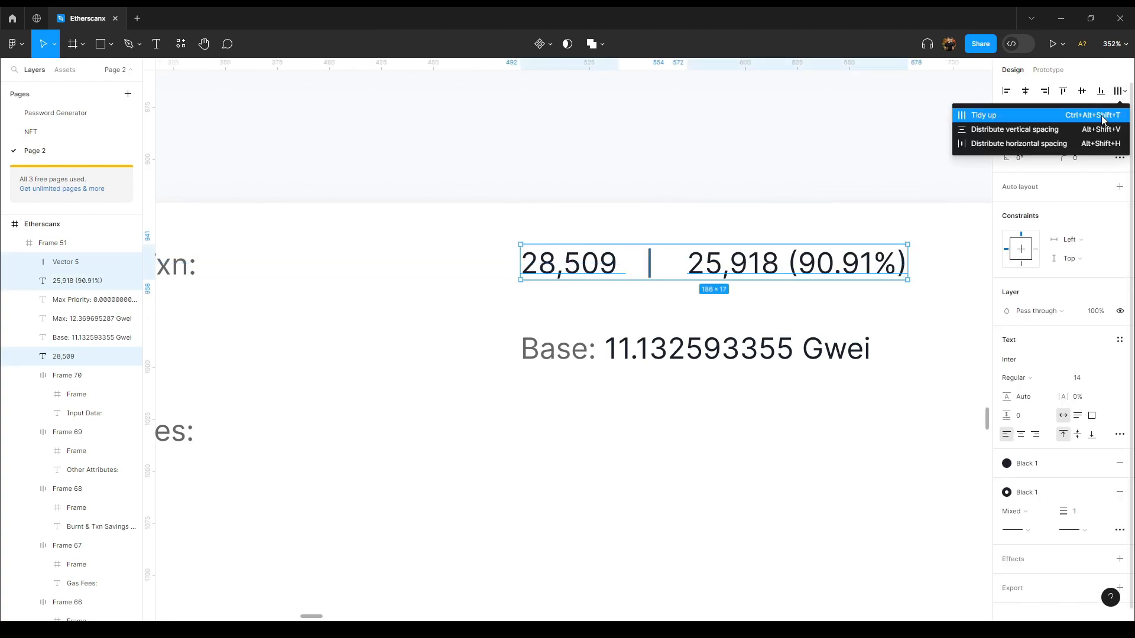
{"action": "left_click", "coordinate": [1101, 115]}
{"action": "left_click", "coordinate": [1040, 179]}
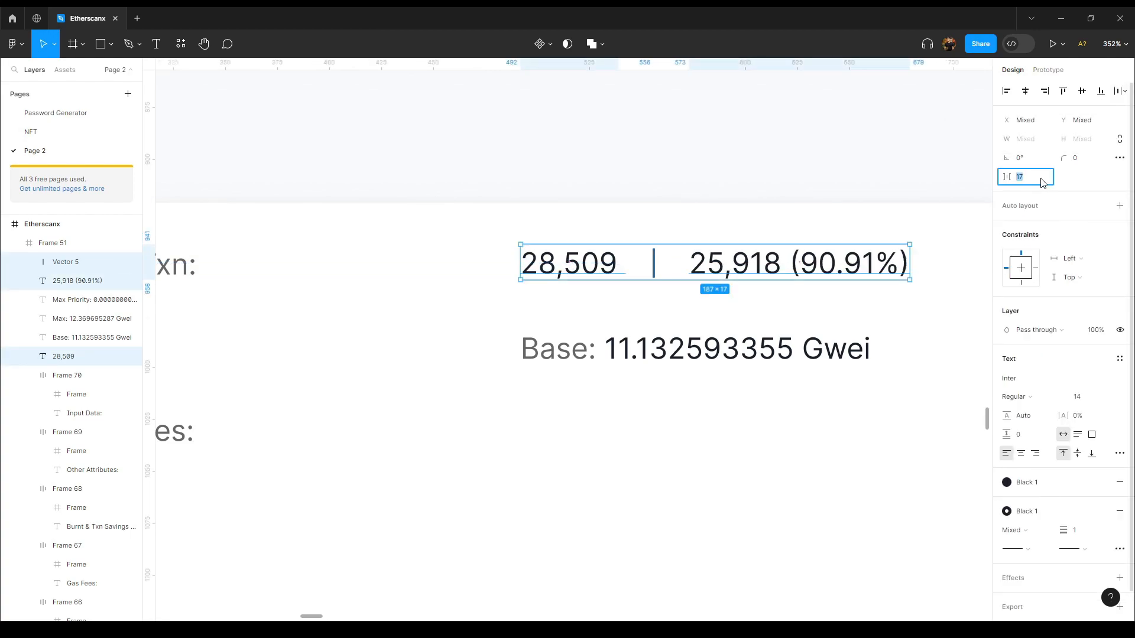
{"action": "type", "text": "8"}
{"action": "key", "text": "Return"}
Duplicate the vertical divider twice, placing one copy between the Base and Max values and one between Max and Max Priority
{"action": "scroll", "coordinate": [732, 240], "scroll_direction": "down", "scroll_amount": 3}
{"action": "left_click", "coordinate": [753, 183]}
{"action": "left_click_drag", "start_coordinate": [753, 183], "coordinate": [526, 174]}
{"action": "scroll", "coordinate": [441, 259], "scroll_direction": "up", "scroll_amount": 3}
{"action": "left_click", "coordinate": [447, 240]}
{"action": "key", "text": "ctrl+d"}
{"action": "left_click_drag", "start_coordinate": [447, 240], "coordinate": [507, 299]}
{"action": "scroll", "coordinate": [668, 308], "scroll_direction": "down", "scroll_amount": 2}
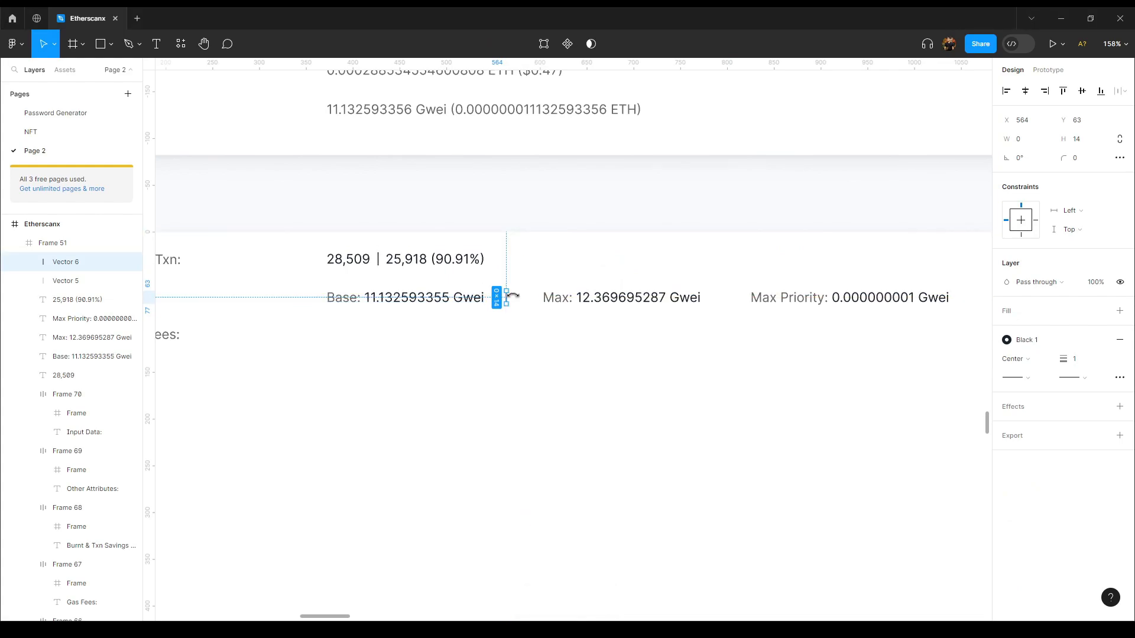
{"action": "key", "text": "ctrl+d"}
{"action": "left_click_drag", "start_coordinate": [637, 340], "coordinate": [730, 300]}
Tidy up the Base, Max and Max Priority texts with their two dividers, setting the horizontal spacing to 8
{"action": "left_click", "coordinate": [760, 298], "text": "shift"}
{"action": "left_click", "coordinate": [674, 297], "text": "shift"}
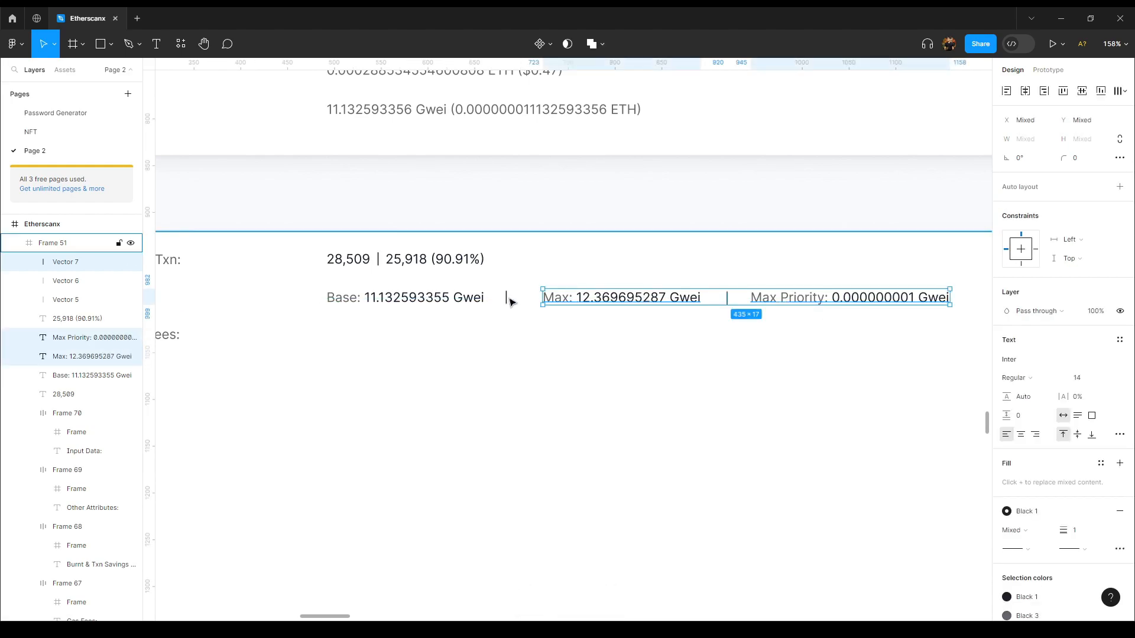
{"action": "left_click", "coordinate": [507, 297], "text": "shift"}
{"action": "left_click", "coordinate": [450, 299], "text": "shift"}
{"action": "left_click", "coordinate": [1119, 92]}
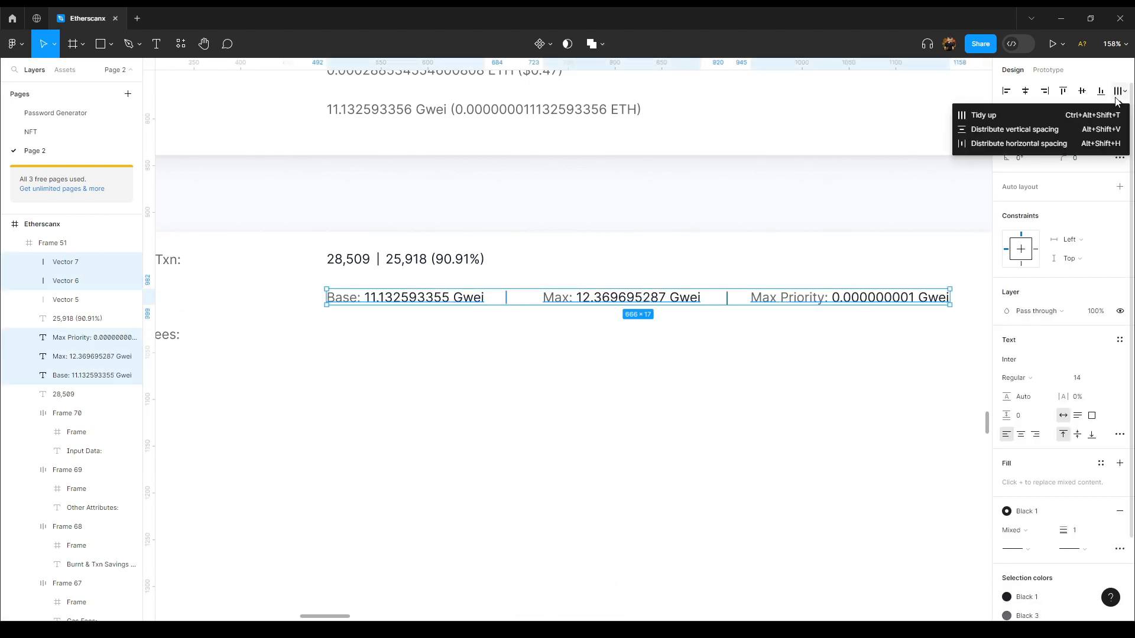
{"action": "left_click", "coordinate": [1066, 119]}
{"action": "left_click", "coordinate": [1031, 181]}
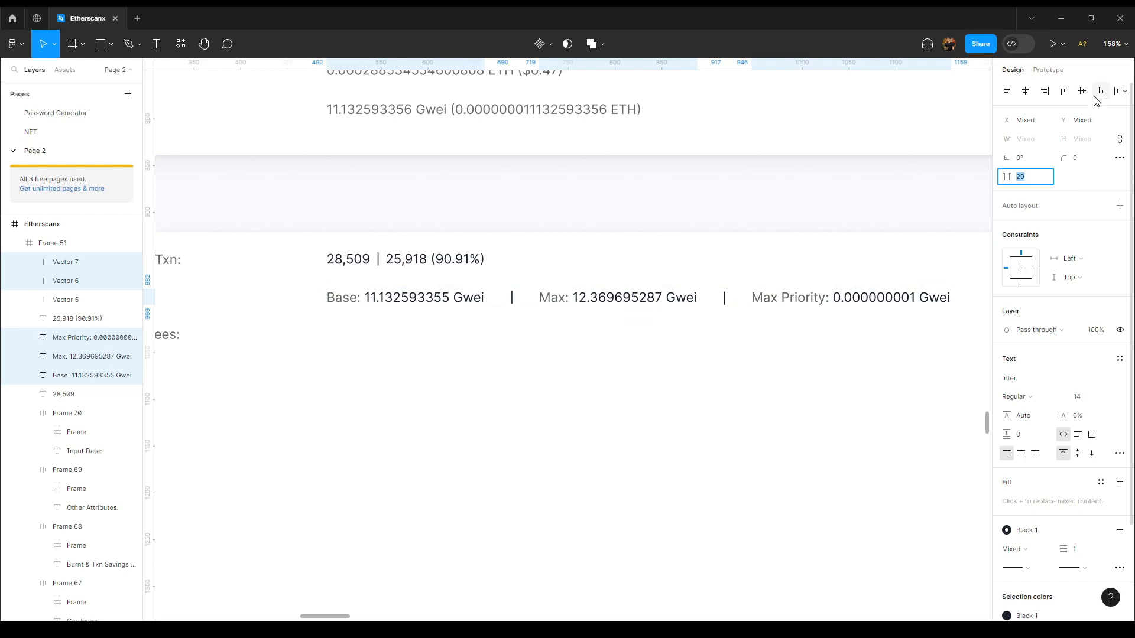
{"action": "type", "text": "8"}
{"action": "key", "text": "Return"}
Examine the spacing and alignment of the values and dividers in the Gas Limit and Gas Fees rows
{"action": "scroll", "coordinate": [626, 313], "scroll_direction": "down", "scroll_amount": 2}
{"action": "left_click", "coordinate": [551, 288]}
{"action": "left_click", "coordinate": [538, 289]}
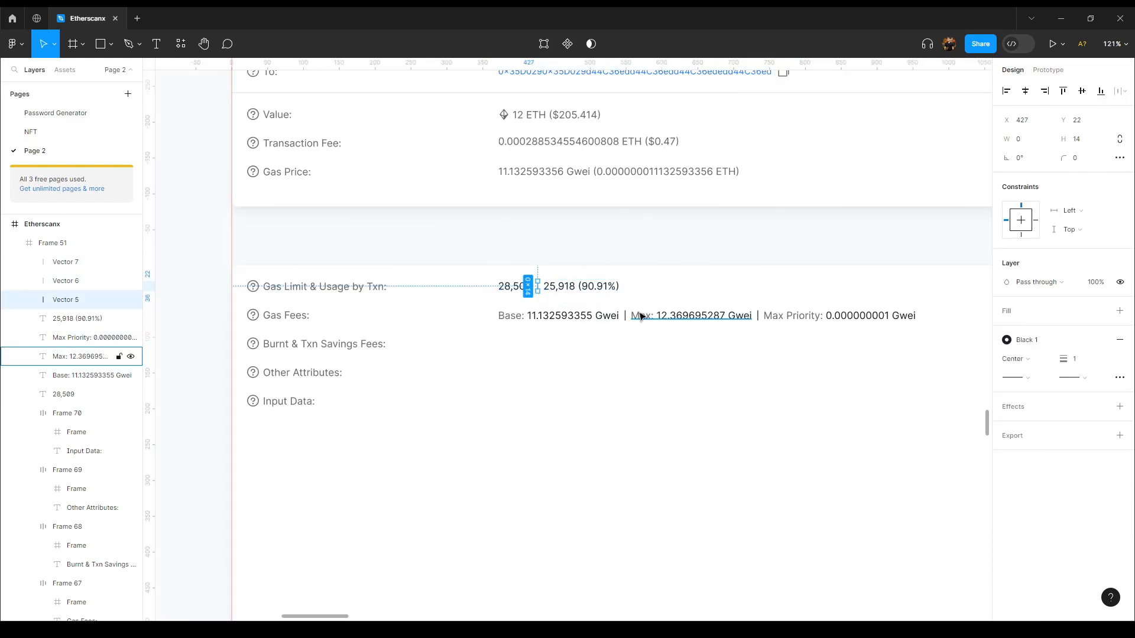
{"action": "left_click", "coordinate": [587, 289]}
{"action": "left_click", "coordinate": [562, 316]}
{"action": "left_click", "coordinate": [692, 316]}
{"action": "left_click", "coordinate": [766, 317]}
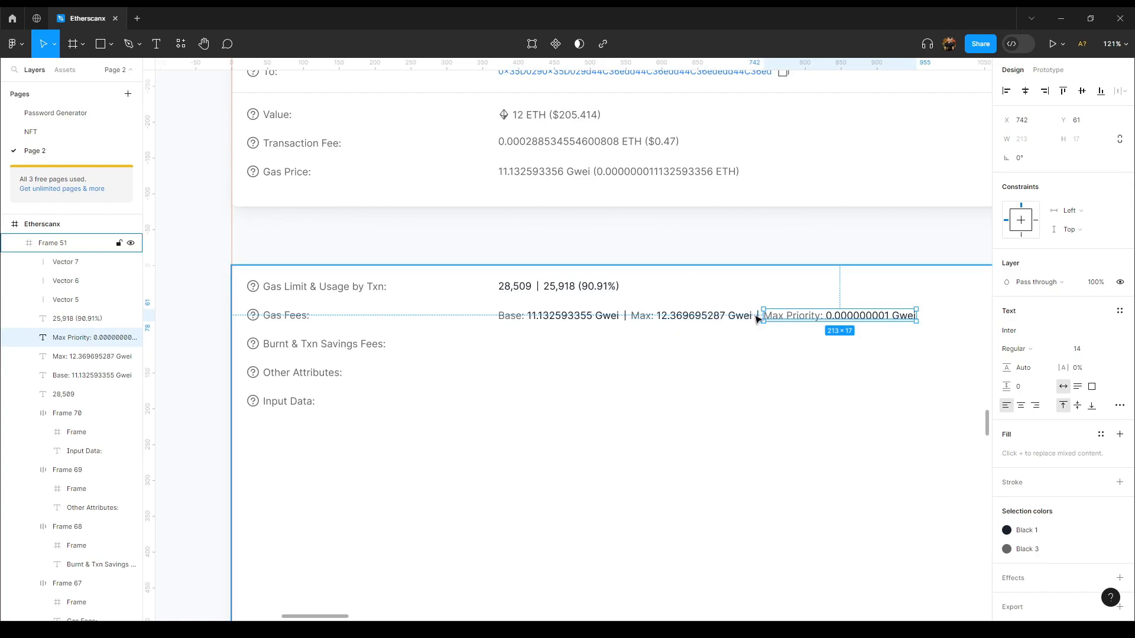
{"action": "key", "text": "Escape"}
{"action": "left_click", "coordinate": [564, 319]}
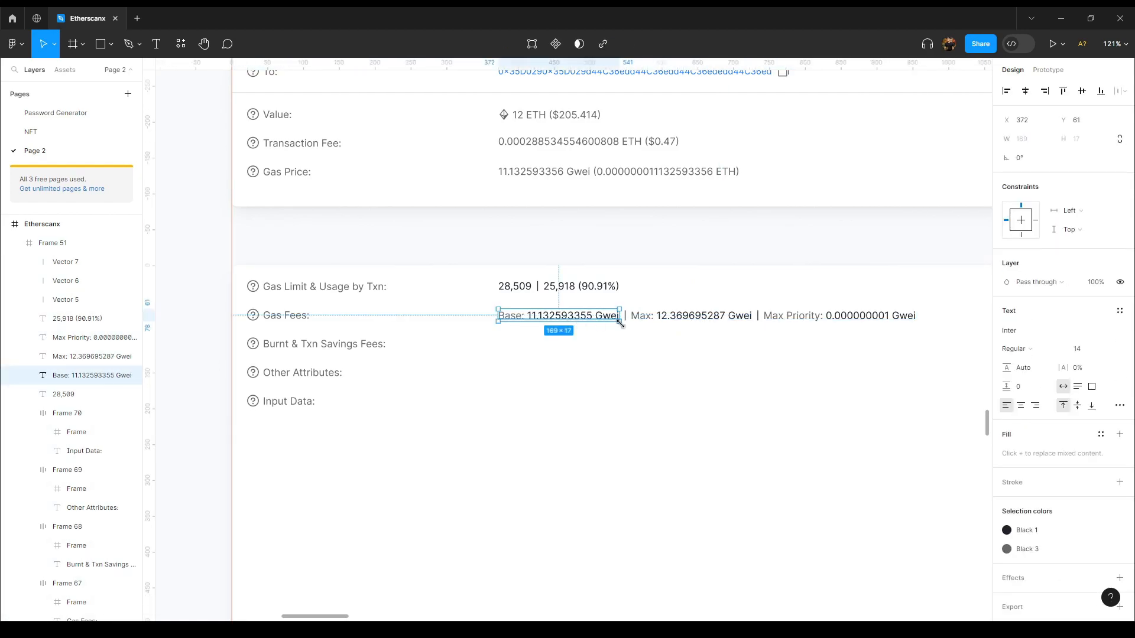
{"action": "scroll", "coordinate": [625, 317], "scroll_direction": "up", "scroll_amount": 3, "text": "ctrl"}
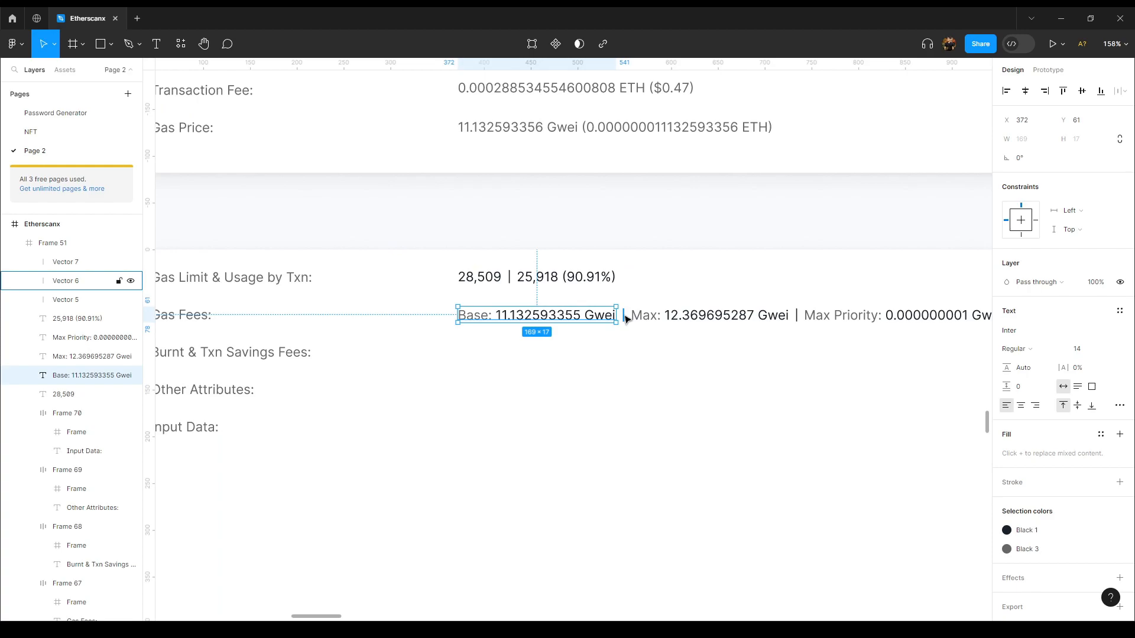
{"action": "left_click", "coordinate": [717, 320], "text": "shift"}
{"action": "left_click", "coordinate": [798, 316], "text": "shift"}
{"action": "left_click", "coordinate": [840, 316], "text": "shift"}
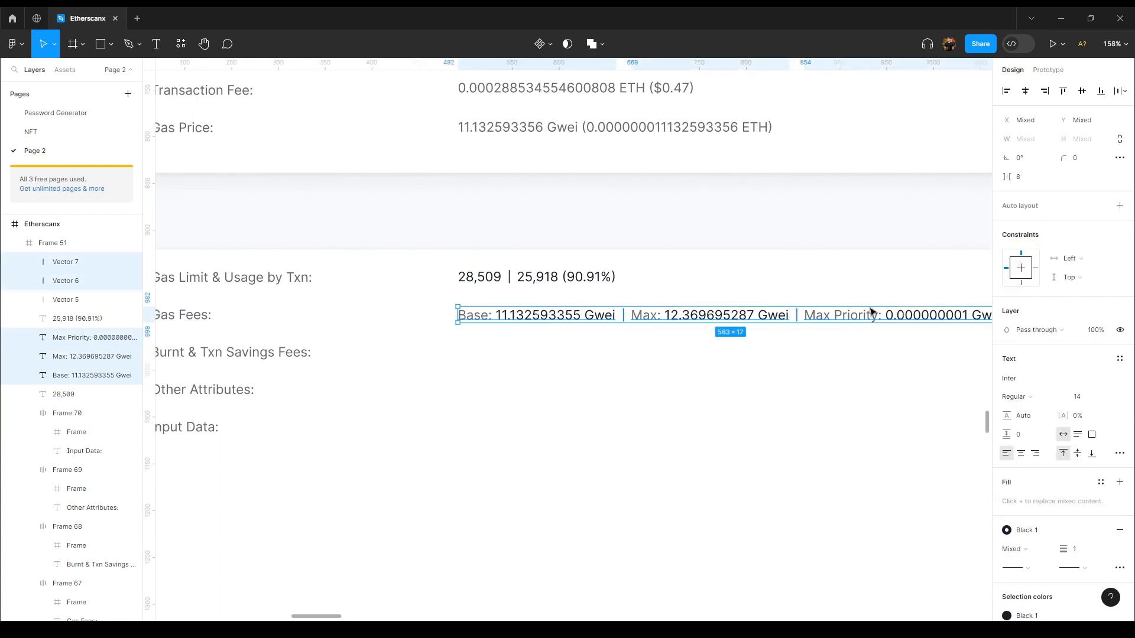
{"action": "left_click", "coordinate": [541, 278]}
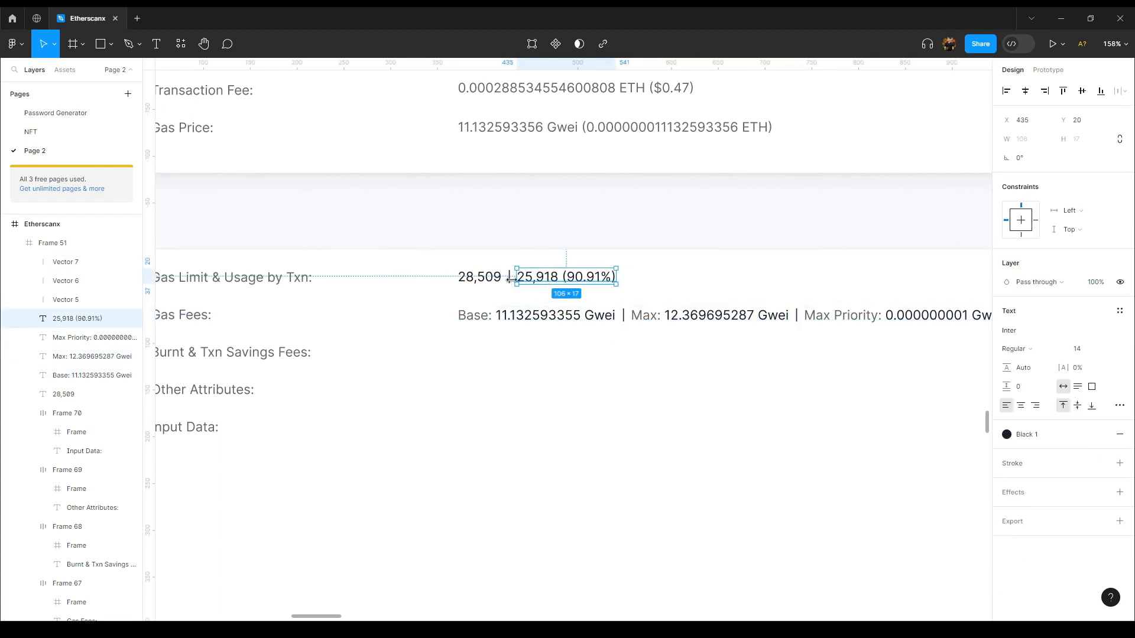
{"action": "left_click", "coordinate": [526, 214]}
{"action": "scroll", "coordinate": [526, 214], "scroll_direction": "down", "scroll_amount": 5, "text": "ctrl"}
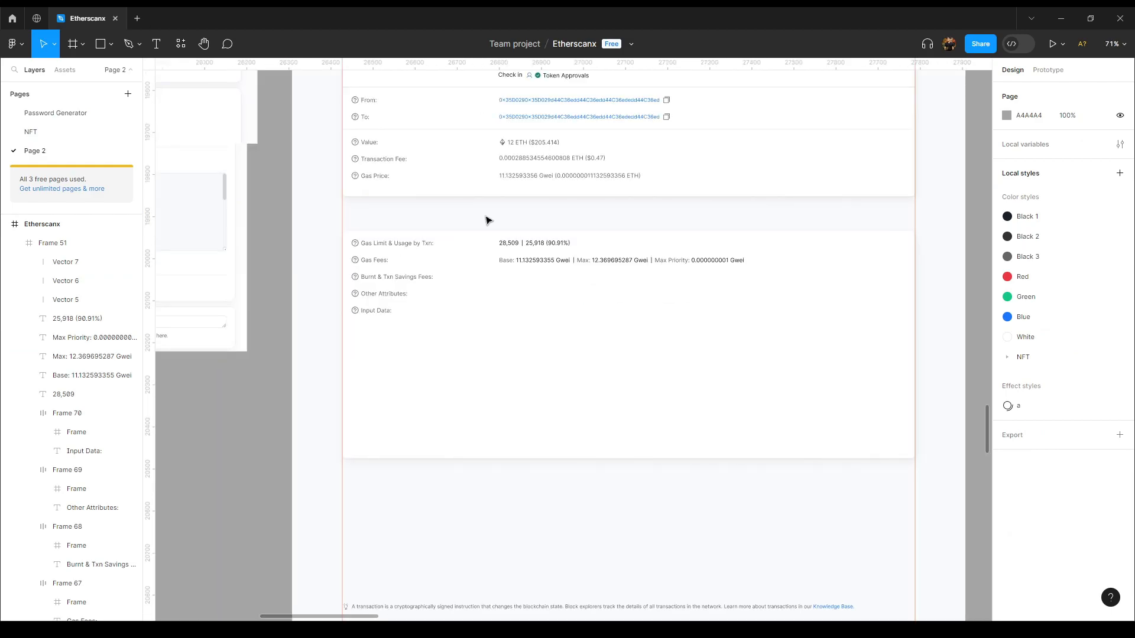
{"action": "left_click_drag", "start_coordinate": [288, 220], "coordinate": [464, 343]}
{"action": "right_click", "coordinate": [441, 322]}
{"action": "left_click_drag", "start_coordinate": [349, 287], "coordinate": [752, 323]}
{"action": "scroll", "coordinate": [740, 343], "scroll_direction": "right", "scroll_amount": 5}
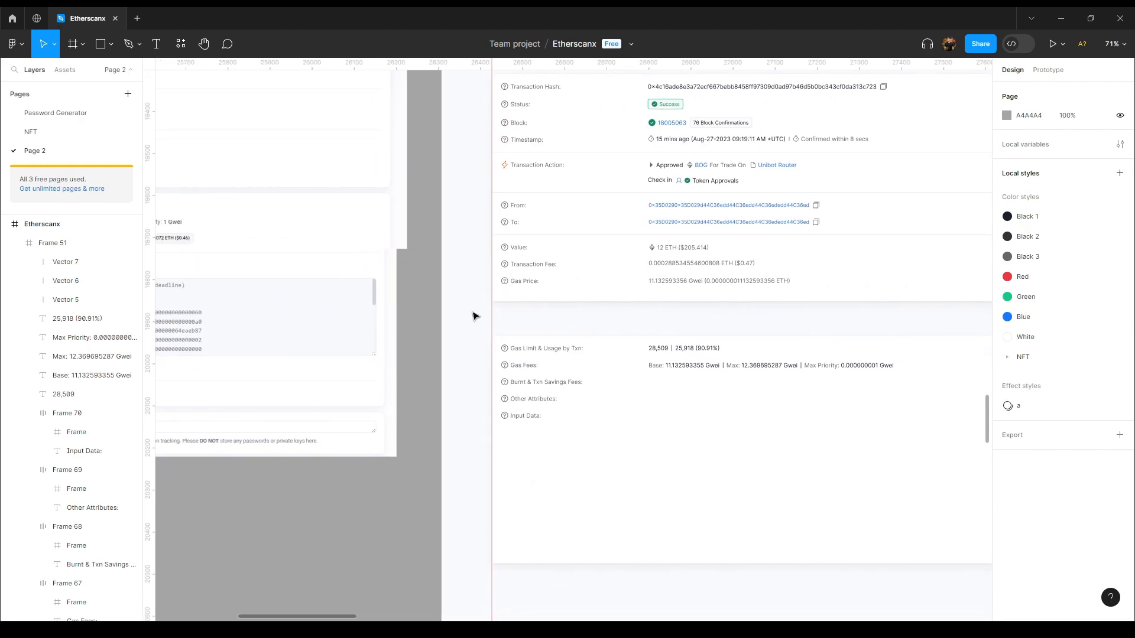
{"action": "scroll", "coordinate": [516, 319], "scroll_direction": "left", "scroll_amount": 5}
{"action": "left_click_drag", "start_coordinate": [821, 335], "coordinate": [388, 248]}
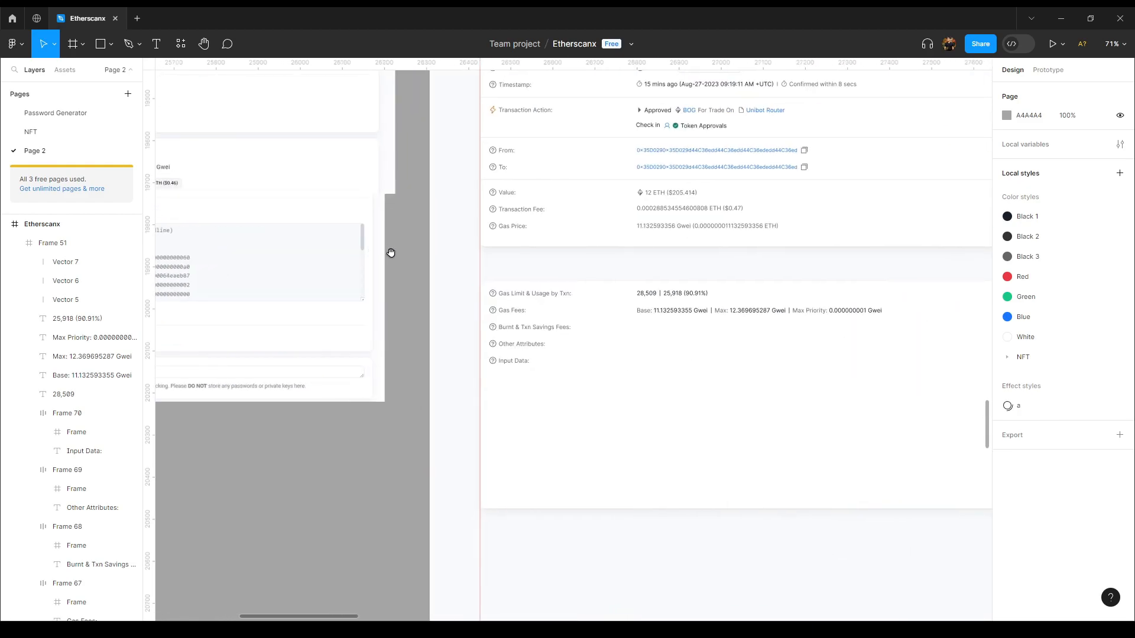
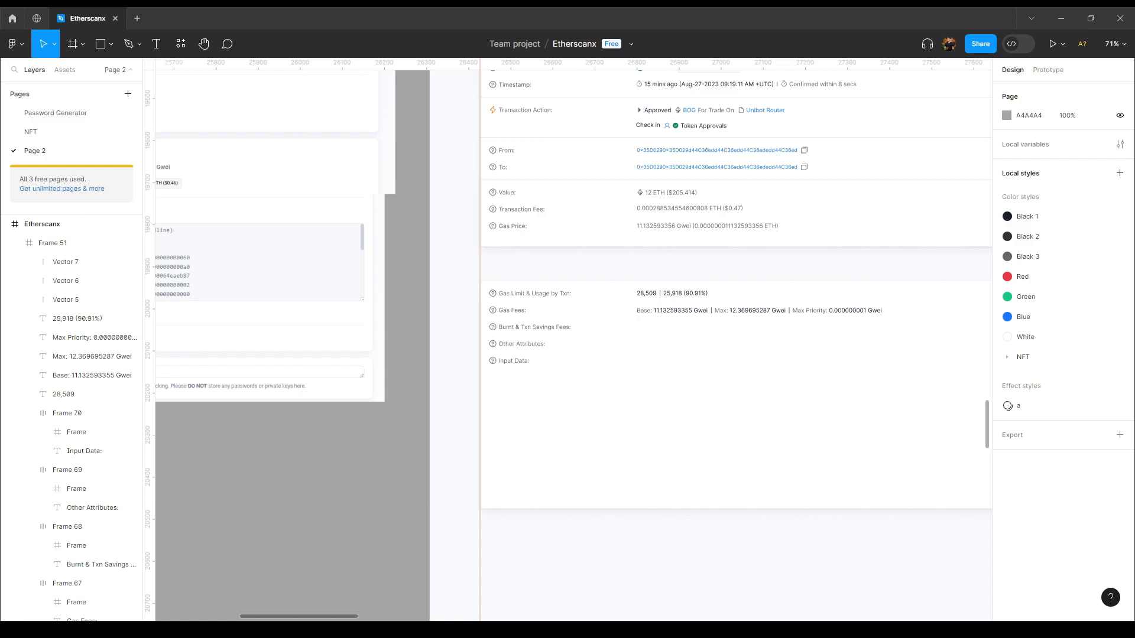
Add a small bordered badge beside the Input Data label and change its text to 0.00028853455457489 ETH ($0.47)
{"action": "scroll", "coordinate": [668, 332], "scroll_direction": "up", "scroll_amount": 2}
{"action": "left_click_drag", "start_coordinate": [661, 307], "coordinate": [554, 415]}
{"action": "double_click", "coordinate": [557, 280]}
{"action": "left_click_drag", "start_coordinate": [559, 273], "coordinate": [566, 363]}
{"action": "scroll", "coordinate": [563, 364], "scroll_direction": "up", "scroll_amount": 2}
{"action": "double_click", "coordinate": [563, 362]}
{"action": "double_click", "coordinate": [564, 362]}
{"action": "type", "text": "0.00028853455457489 ETH ($0.47)"}
{"action": "key", "text": "Escape"}
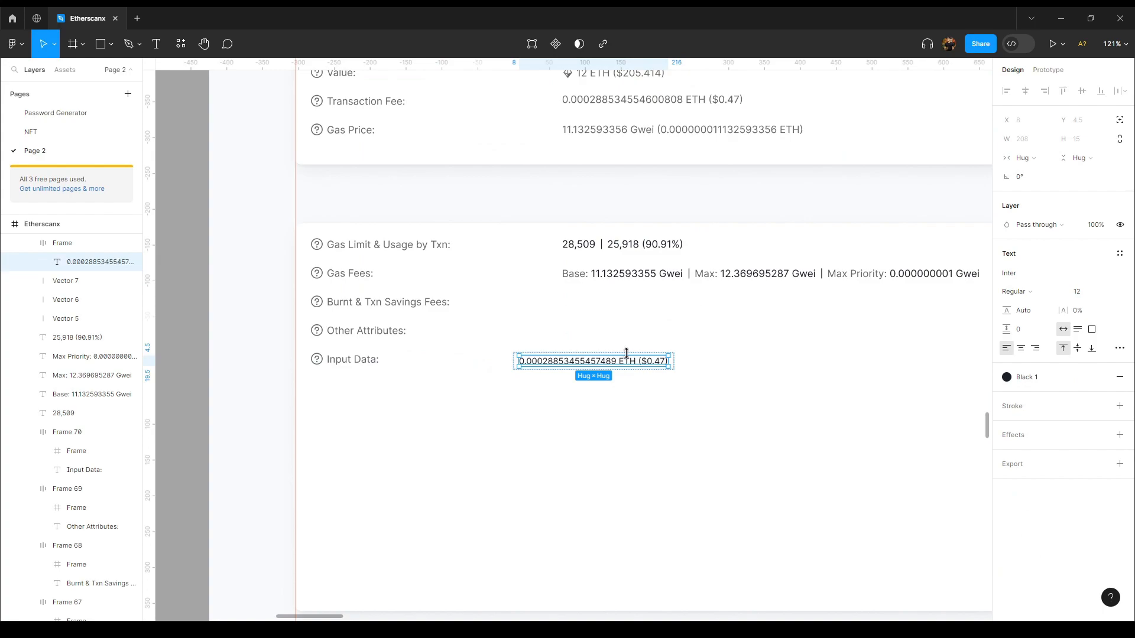
Move the badge into the Burnt & Txn Savings Fees row and place a duplicate beside it at X 637
{"action": "left_click", "coordinate": [224, 347]}
{"action": "left_click_drag", "start_coordinate": [565, 362], "coordinate": [788, 306]}
{"action": "key", "text": "ctrl+d"}
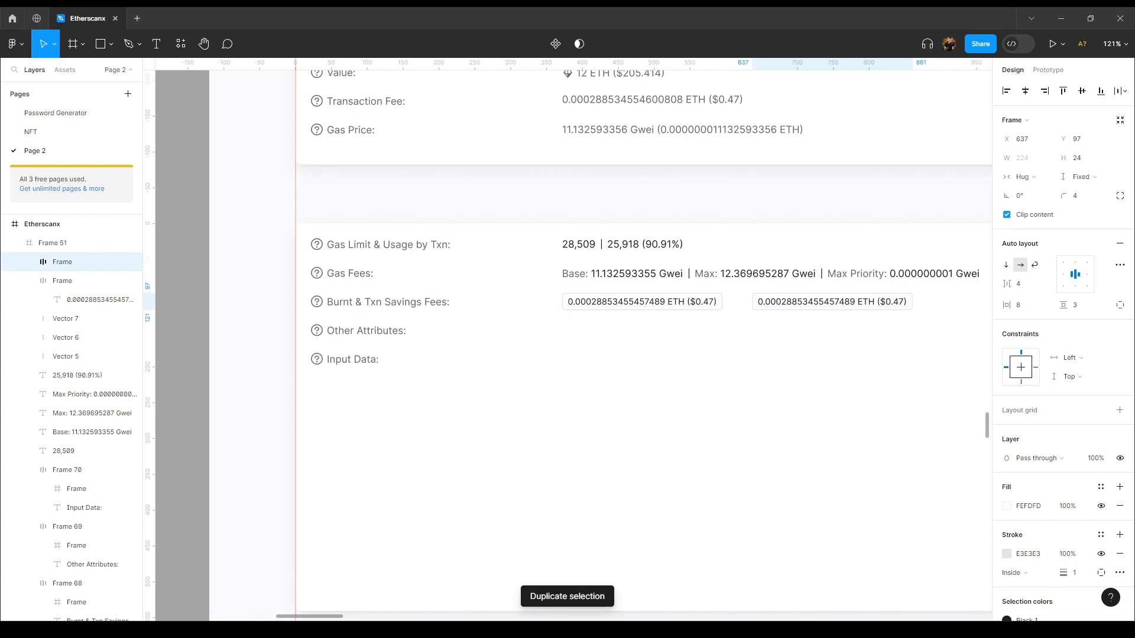
Replace the second badge's text with the copied value 0.000032063207847658 ETH ($0.05)
{"action": "key", "text": "alt+Tab"}
{"action": "double_click", "coordinate": [789, 306]}
{"action": "double_click", "coordinate": [789, 305]}
{"action": "key", "text": "ctrl+v"}
{"action": "key", "text": "ctrl+a"}
{"action": "key", "text": "ctrl+v"}
{"action": "left_click", "coordinate": [789, 220]}
{"action": "left_click", "coordinate": [788, 218]}
{"action": "left_click_drag", "start_coordinate": [810, 249], "coordinate": [640, 263]}
{"action": "scroll", "coordinate": [565, 256], "scroll_direction": "down", "scroll_amount": 2}
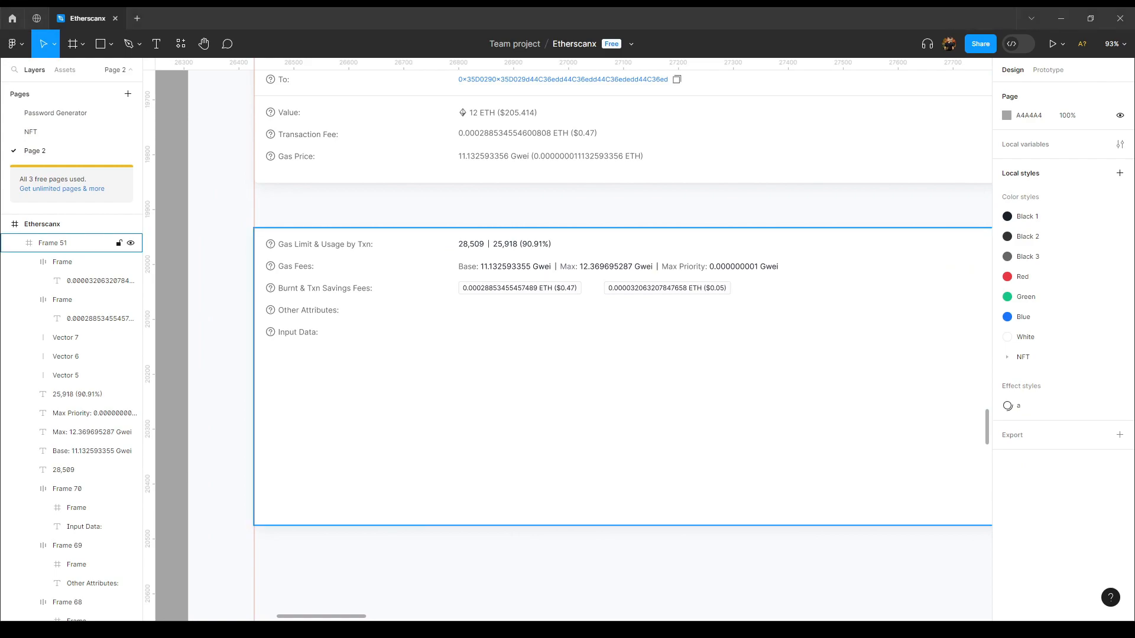
Prefix the first badge's text with "Burnt: "
{"action": "double_click", "coordinate": [470, 288]}
{"action": "double_click", "coordinate": [470, 288]}
{"action": "key", "text": "Home"}
{"action": "type", "text": "Burnt:"}
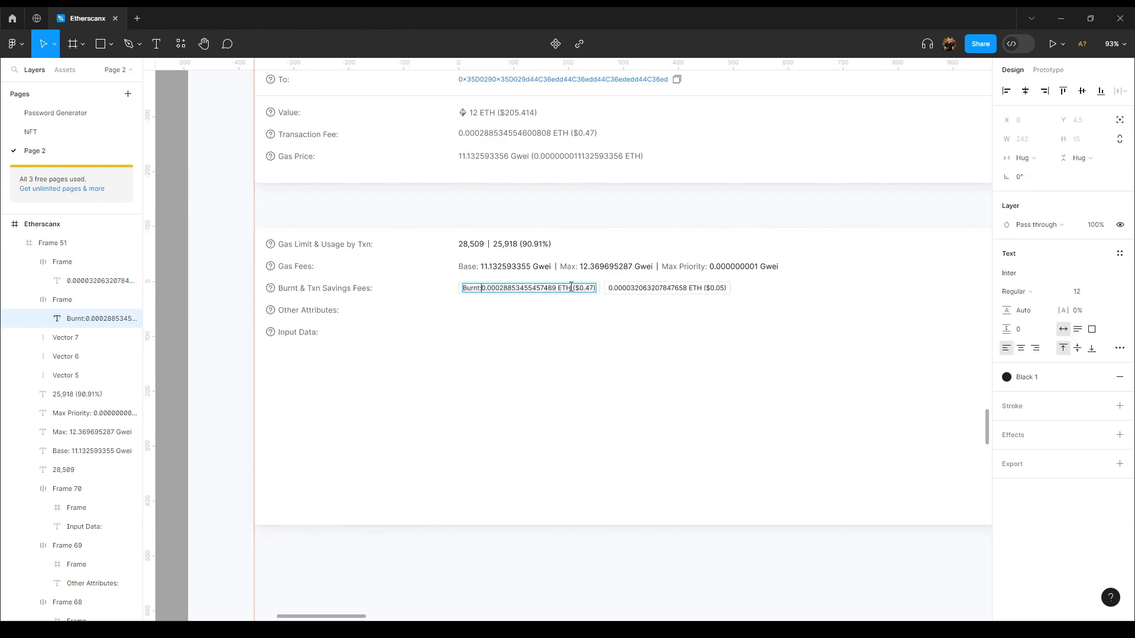
{"action": "left_click", "coordinate": [631, 205]}
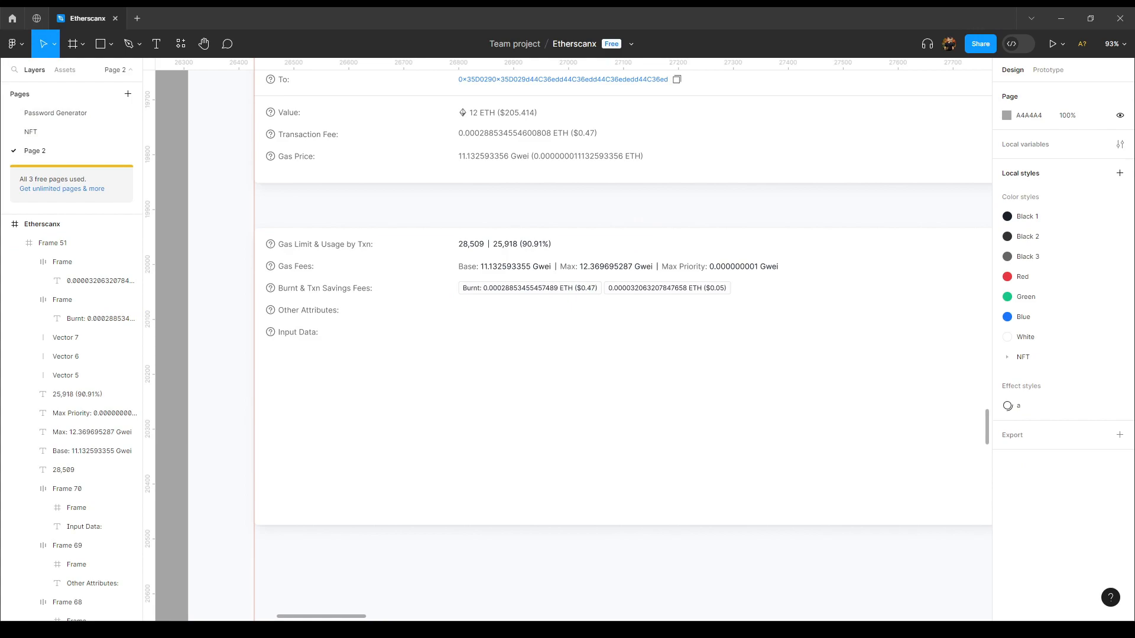
Insert a fire emoji followed by a space before "Burnt:" in the first badge
{"action": "scroll", "coordinate": [477, 286], "scroll_direction": "up", "scroll_amount": 3}
{"action": "double_click", "coordinate": [465, 294]}
{"action": "key", "text": "Left"}
{"action": "key", "text": "ctrl+v"}
{"action": "key", "text": "Escape"}
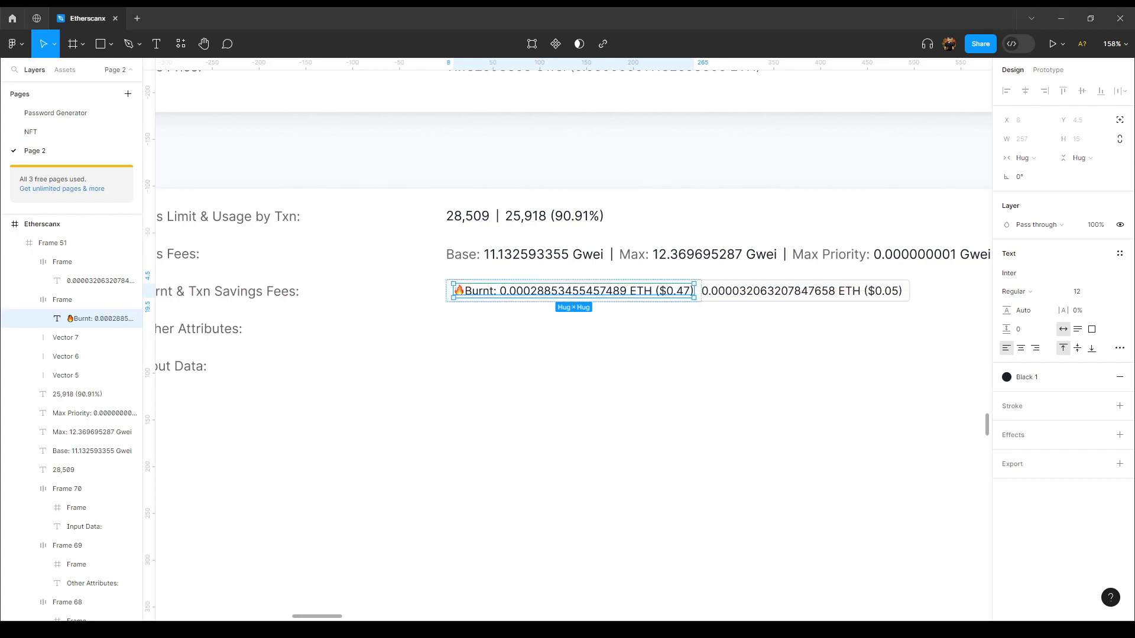
{"action": "double_click", "coordinate": [472, 296]}
{"action": "key", "text": "Left"}
{"action": "key", "text": "Right"}
{"action": "left_click", "coordinate": [394, 294]}
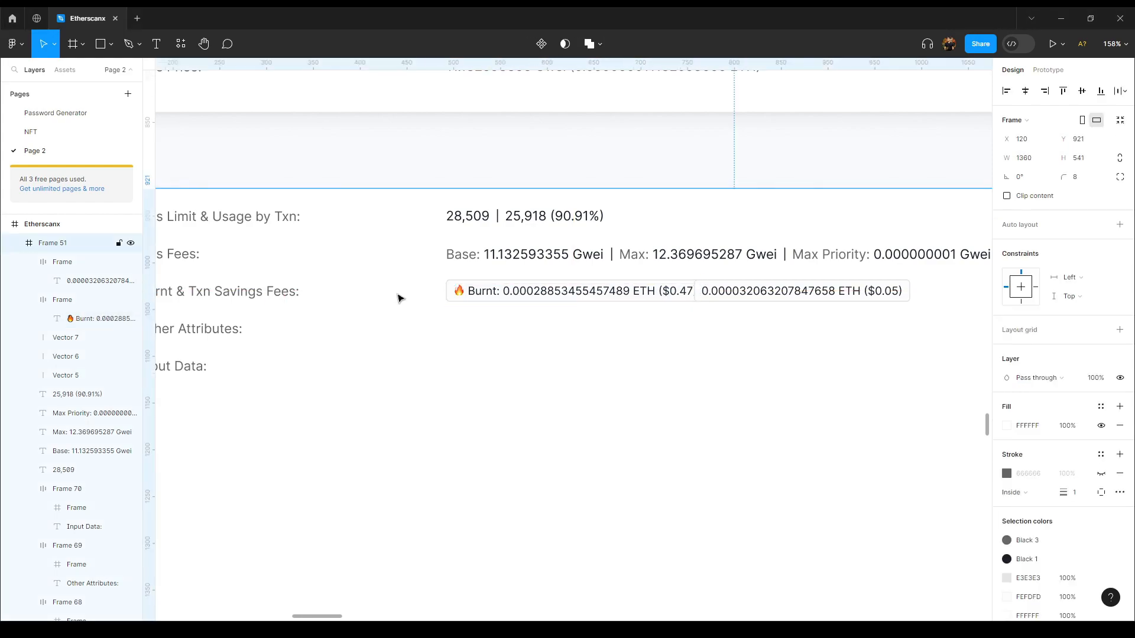
Move the 0.000032063207847658 ETH ($0.05) badge clear of the Burnt badge, to X 716 in the same row
{"action": "scroll", "coordinate": [394, 295], "scroll_direction": "right", "scroll_amount": 4}
{"action": "left_click", "coordinate": [626, 294]}
{"action": "left_click_drag", "start_coordinate": [627, 294], "coordinate": [700, 294]}
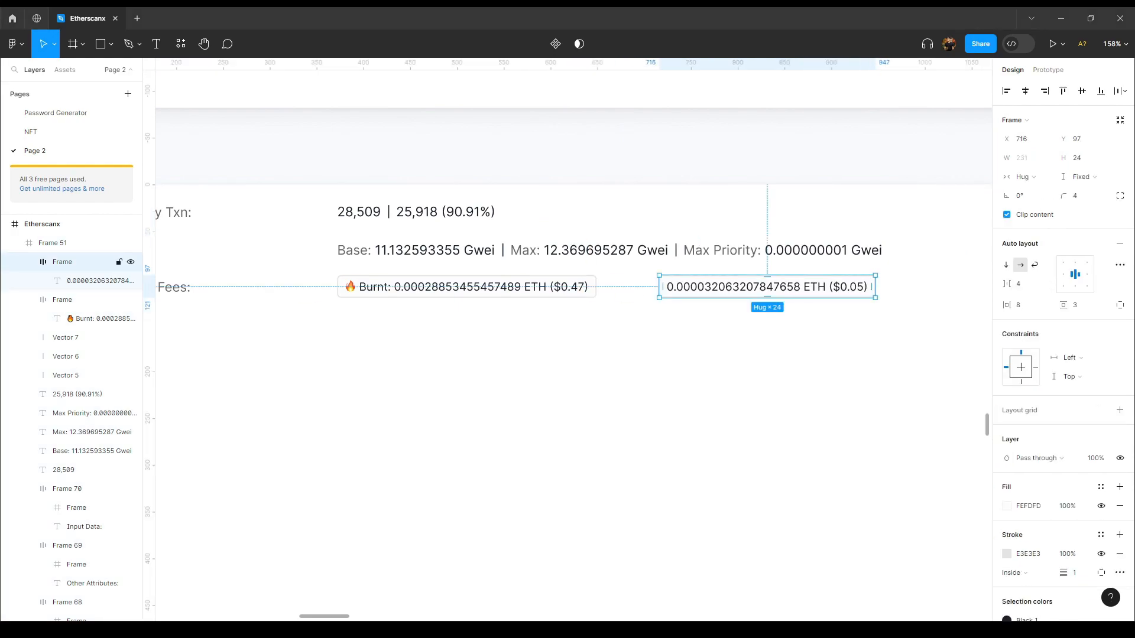
Insert the money-with-wings emoji and a space before the amount in the second badge
{"action": "double_click", "coordinate": [680, 289]}
{"action": "key", "text": "Left"}
{"action": "key", "text": "ctrl+v"}
{"action": "left_click", "coordinate": [631, 295]}
{"action": "scroll", "coordinate": [691, 289], "scroll_direction": "up", "scroll_amount": 3}
{"action": "scroll", "coordinate": [732, 304], "scroll_direction": "right", "scroll_amount": 2}
{"action": "scroll", "coordinate": [555, 303], "scroll_direction": "up", "scroll_amount": 2}
{"action": "left_click", "coordinate": [549, 281], "text": "ctrl"}
{"action": "double_click", "coordinate": [548, 280]}
{"action": "left_click", "coordinate": [547, 280]}
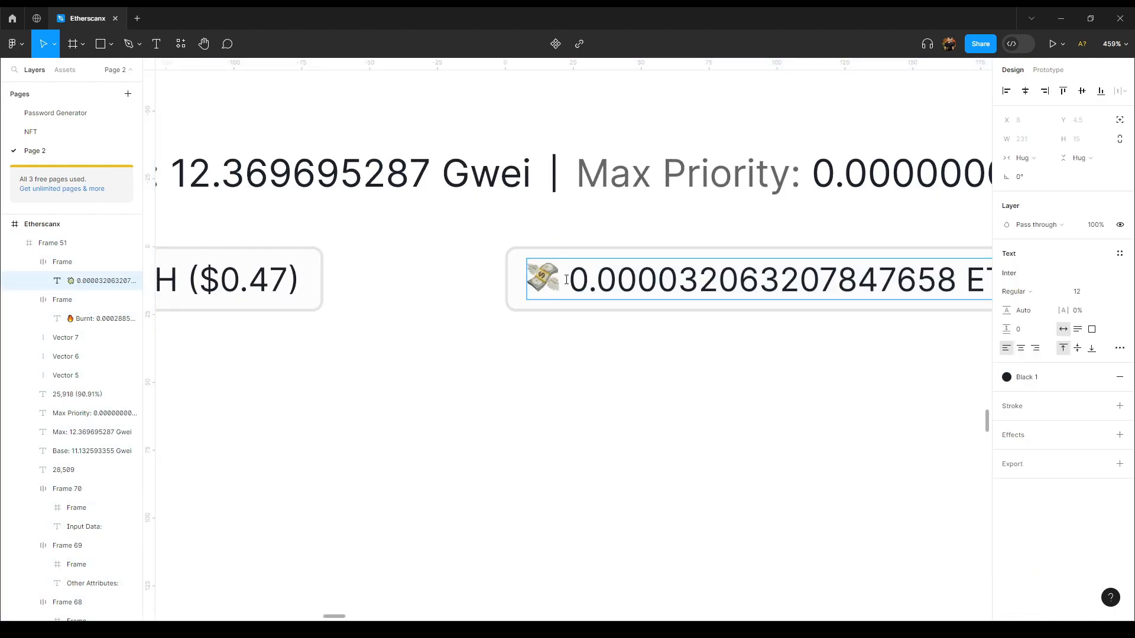
{"action": "key", "text": "Escape"}
{"action": "scroll", "coordinate": [532, 281], "scroll_direction": "down", "scroll_amount": 5}
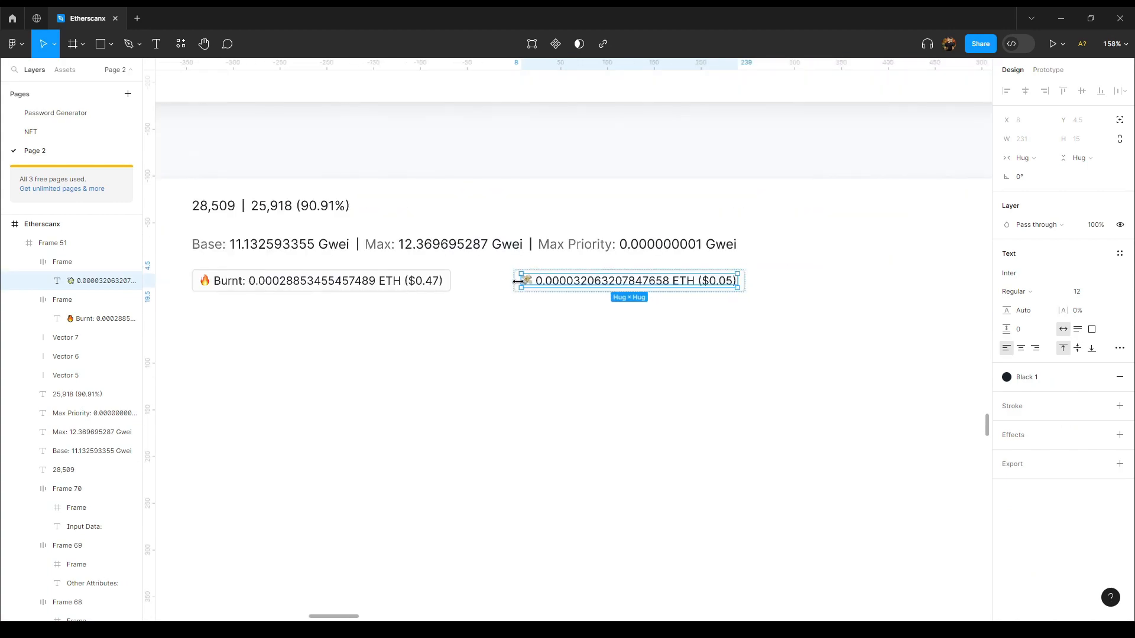
{"action": "left_click", "coordinate": [779, 260]}
{"action": "scroll", "coordinate": [790, 260], "scroll_direction": "down", "scroll_amount": 3}
{"action": "left_click", "coordinate": [668, 189]}
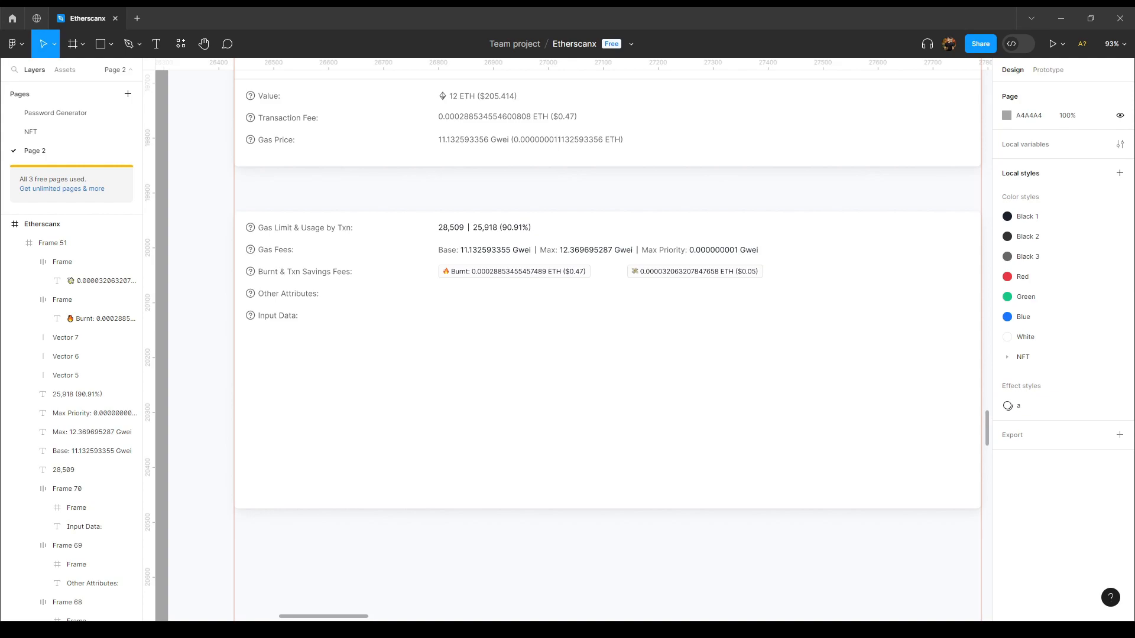
Duplicate the horizontal divider line above the Value row and transfer the copy into the lower card
{"action": "scroll", "coordinate": [519, 300], "scroll_direction": "up", "scroll_amount": 3}
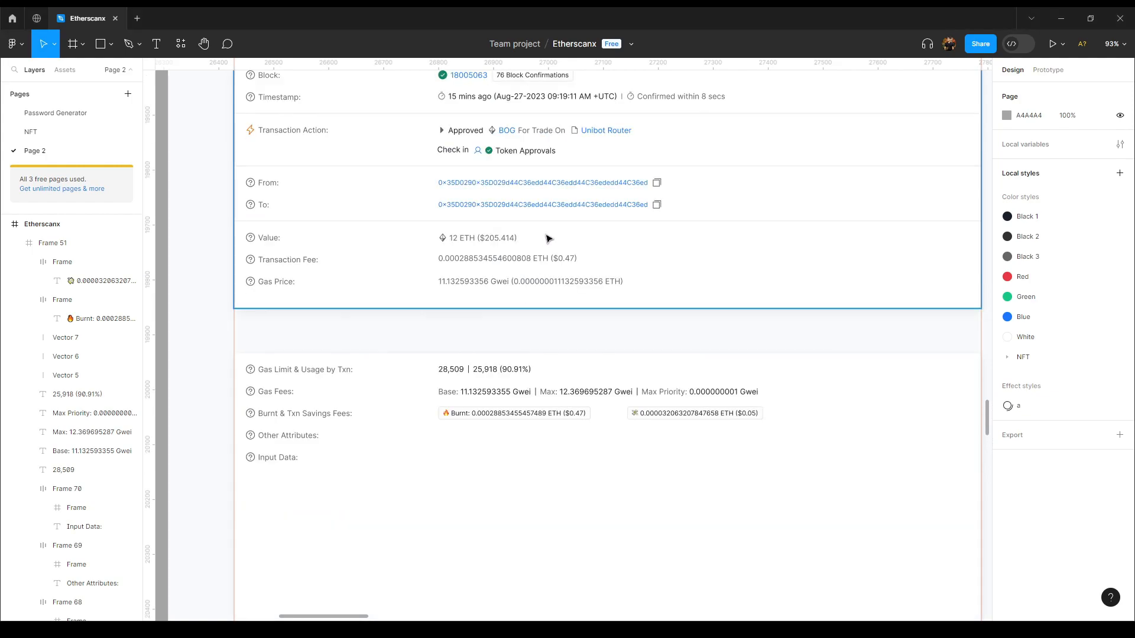
{"action": "left_click", "coordinate": [563, 222]}
{"action": "key", "text": "ctrl+d"}
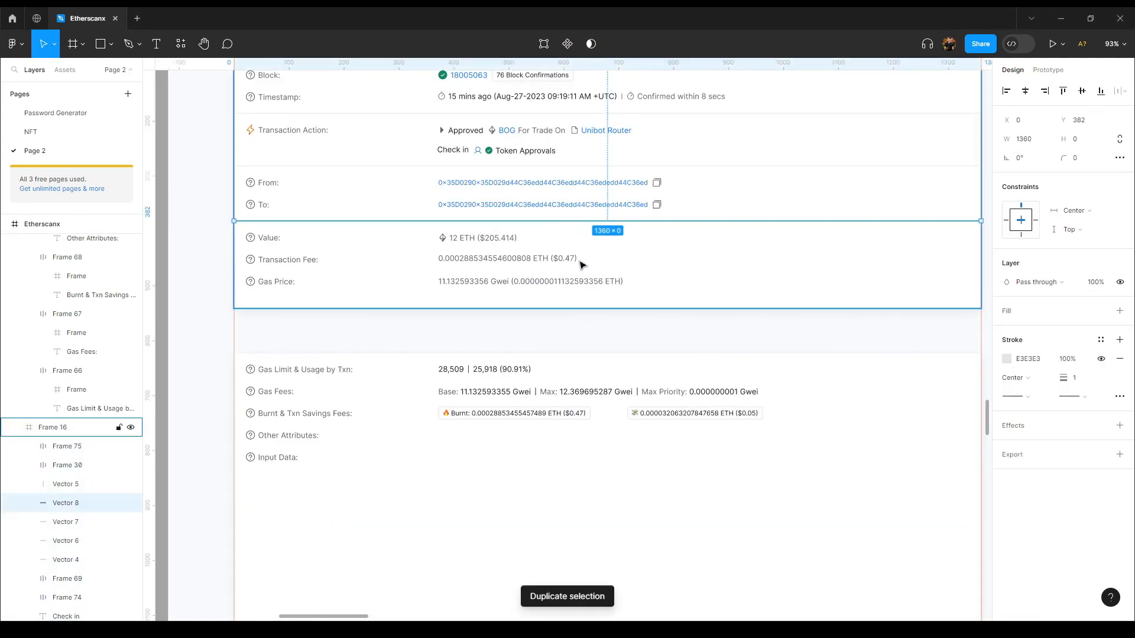
{"action": "left_click", "coordinate": [481, 459]}
{"action": "left_click_drag", "start_coordinate": [482, 476], "coordinate": [525, 324]}
{"action": "scroll", "coordinate": [645, 225], "scroll_direction": "up", "scroll_amount": 3}
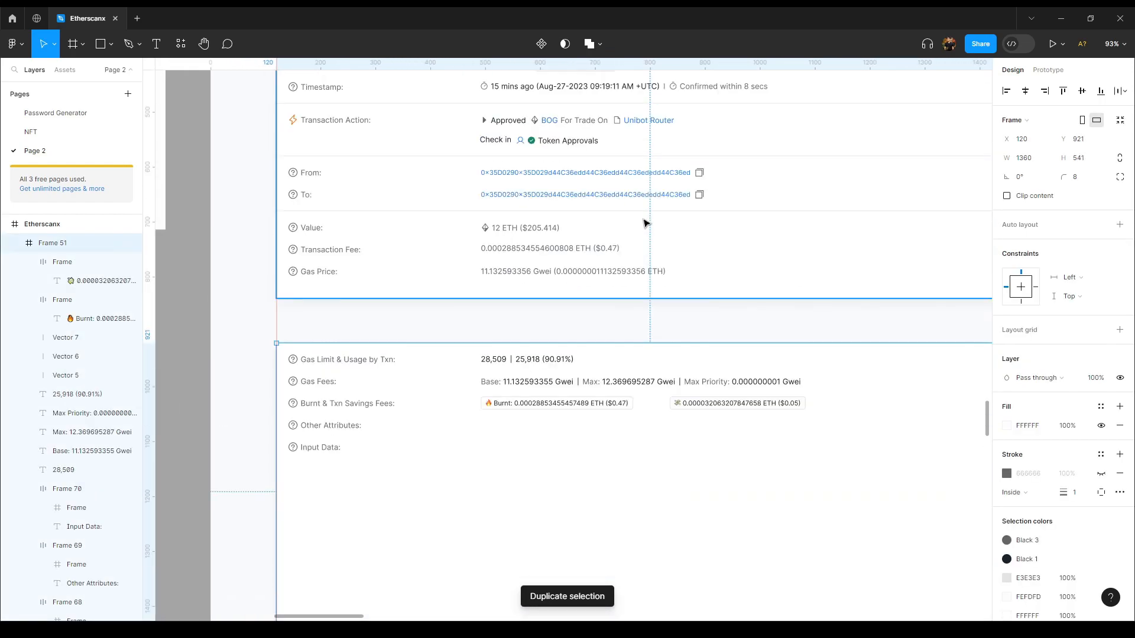
{"action": "left_click", "coordinate": [613, 211]}
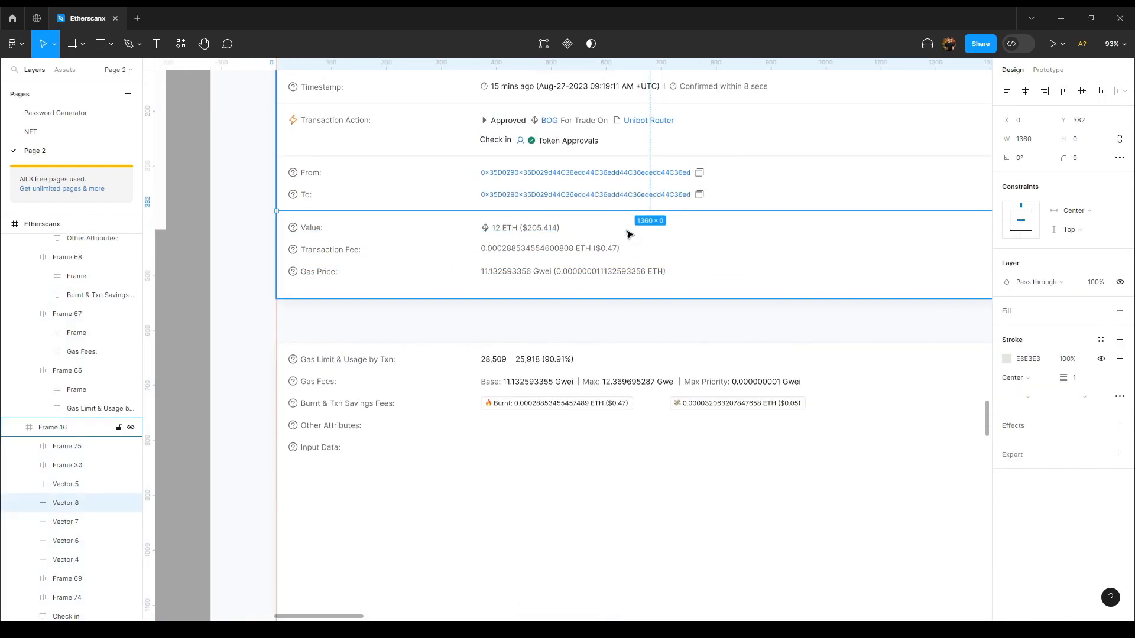
{"action": "key", "text": "ctrl+x"}
{"action": "scroll", "coordinate": [628, 236], "scroll_direction": "down", "scroll_amount": 3}
{"action": "left_click", "coordinate": [545, 281]}
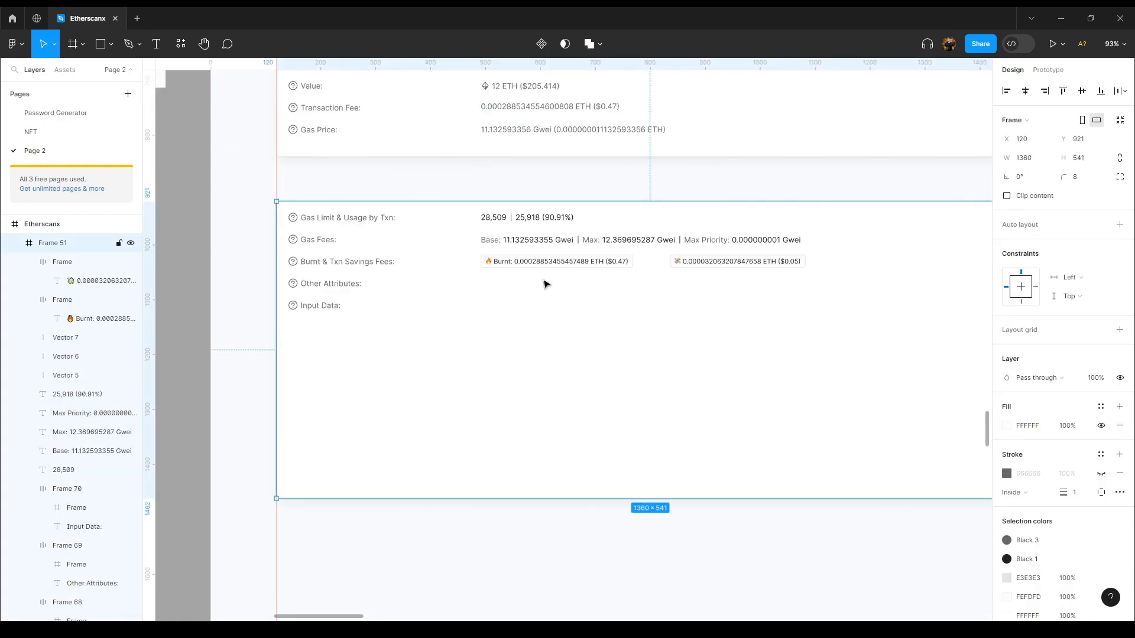
{"action": "key", "text": "ctrl+v"}
Shift the Other Attributes and Input Data labels down and position the divider line above them at Y 155
{"action": "left_click_drag", "start_coordinate": [511, 416], "coordinate": [305, 290]}
{"action": "left_click", "coordinate": [319, 284]}
{"action": "left_click_drag", "start_coordinate": [344, 284], "coordinate": [345, 308]}
{"action": "left_click", "coordinate": [371, 283]}
{"action": "double_click", "coordinate": [370, 287]}
{"action": "left_click_drag", "start_coordinate": [443, 291], "coordinate": [386, 296]}
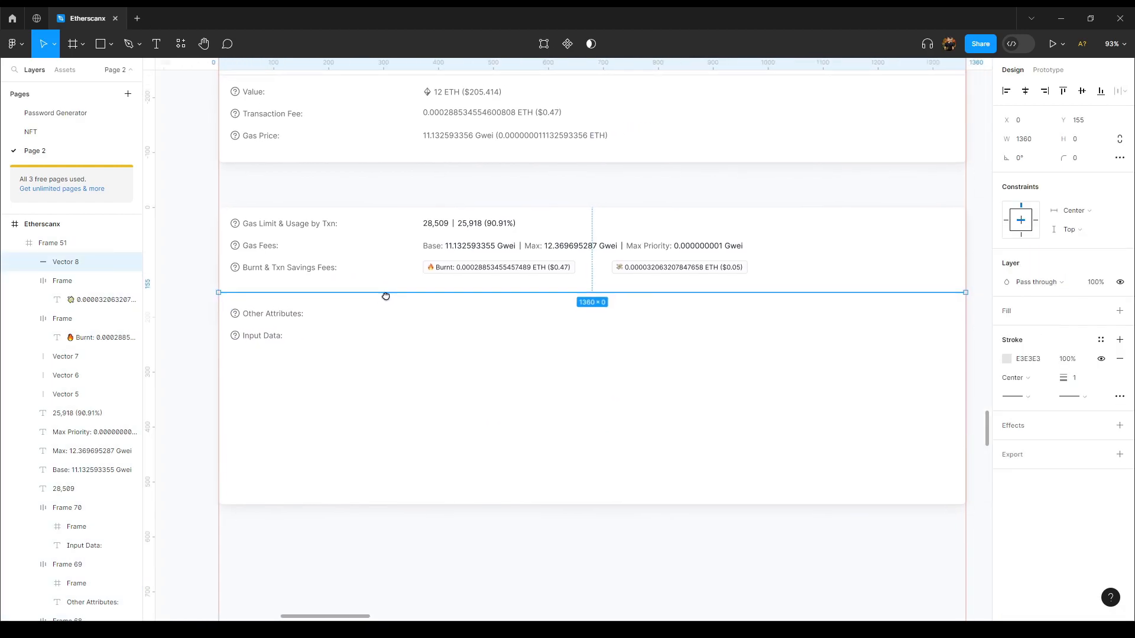
Shift the Burnt & Txn Savings Fees label and its two badges down to leave a 20 px gap below the Gas Fees row
{"action": "left_click", "coordinate": [292, 270], "text": "shift"}
{"action": "left_click", "coordinate": [467, 269]}
{"action": "left_click", "coordinate": [624, 270], "text": "shift"}
{"action": "left_click", "coordinate": [296, 268], "text": "shift"}
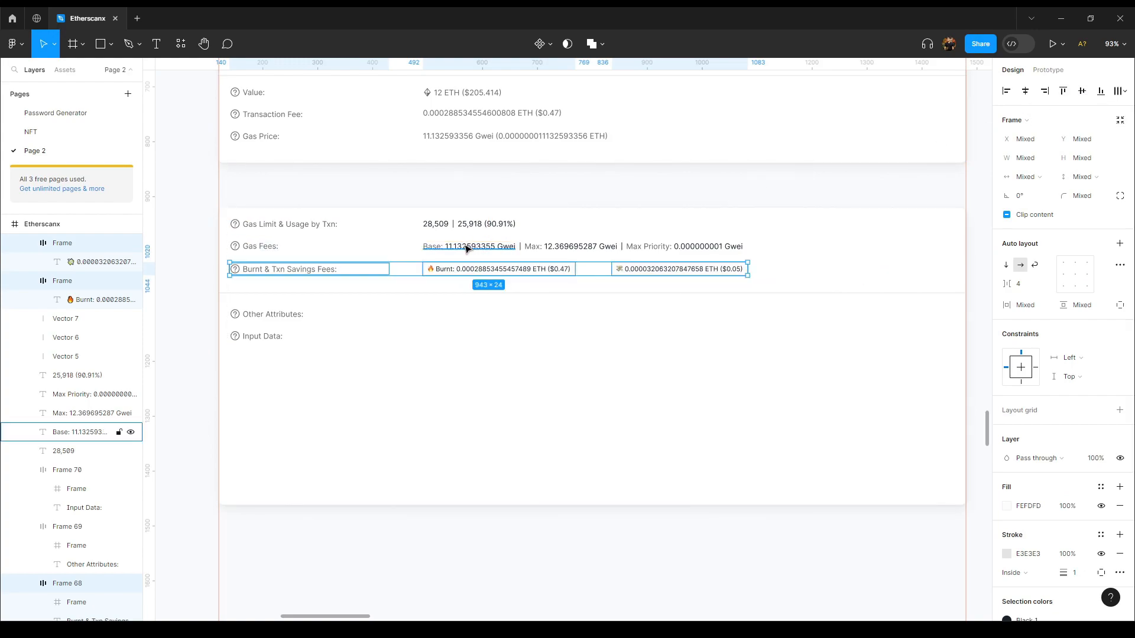
Measure the vertical gaps between the Gas Limit, Gas Fees and Burnt & Txn Savings Fees rows
{"action": "left_click", "coordinate": [266, 249]}
{"action": "left_click", "coordinate": [476, 246]}
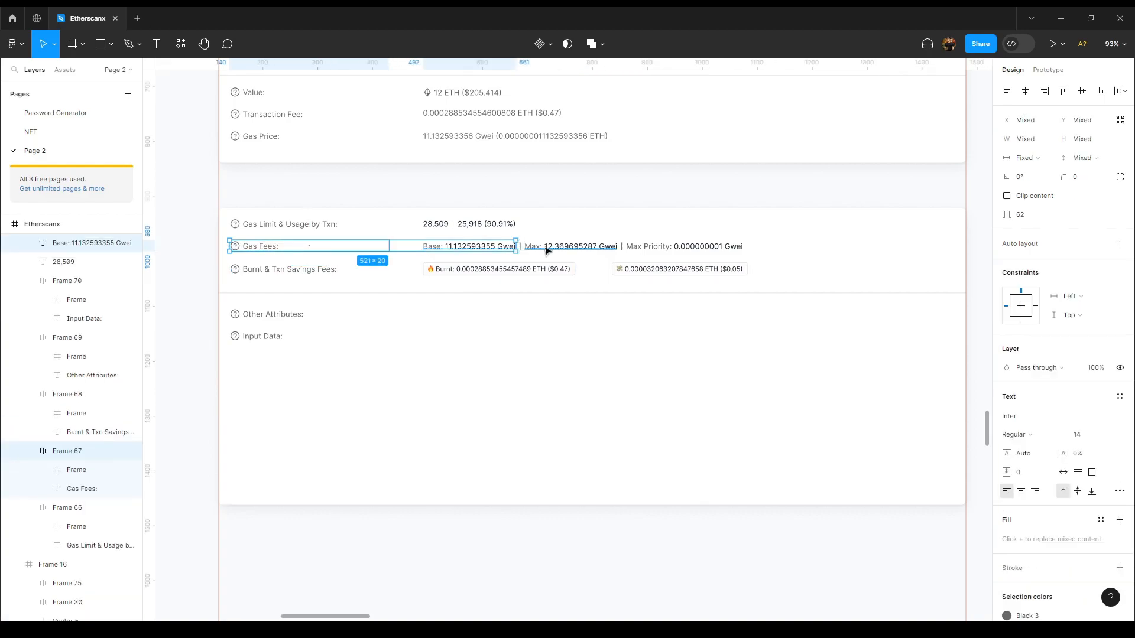
{"action": "left_click", "coordinate": [541, 247]}
{"action": "left_click", "coordinate": [689, 247]}
{"action": "left_click", "coordinate": [771, 266]}
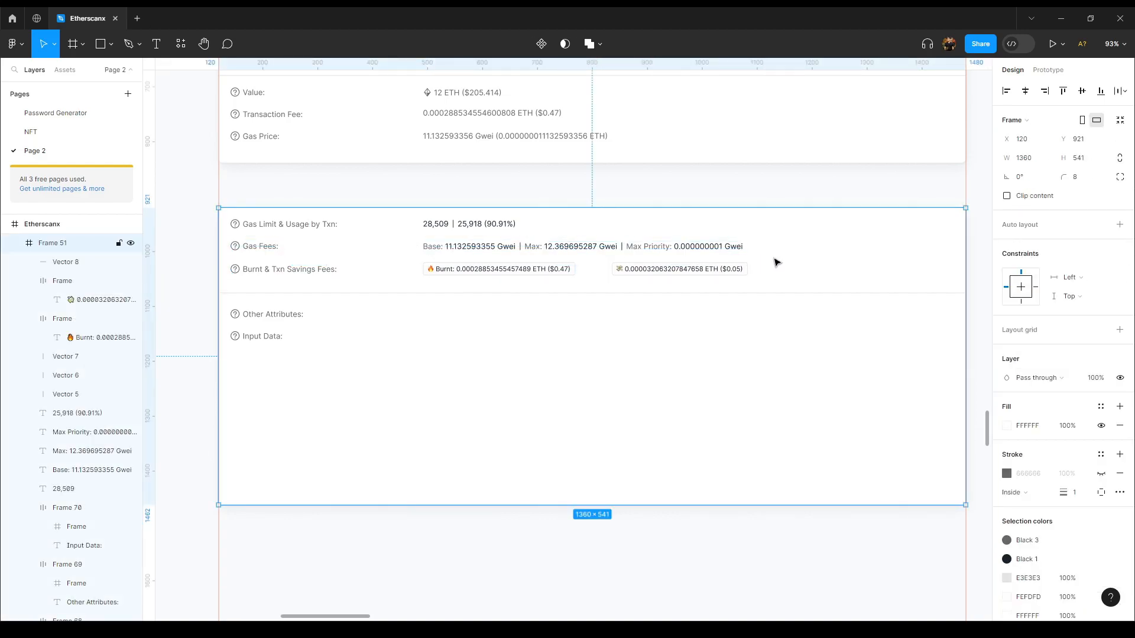
{"action": "key", "text": "Escape"}
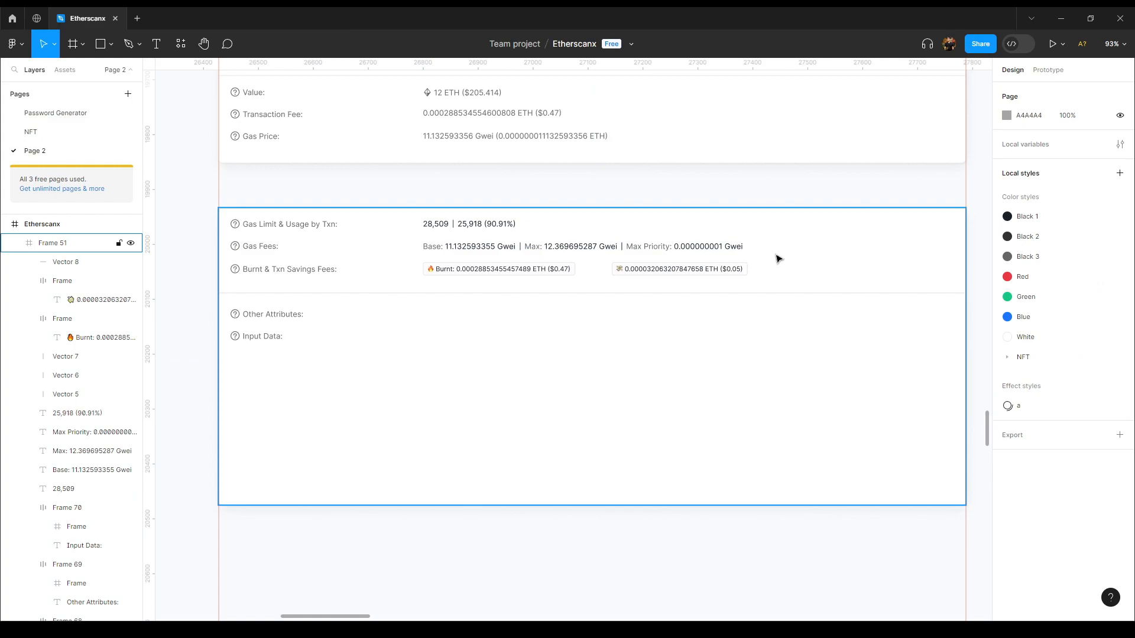
{"action": "left_click_drag", "start_coordinate": [775, 253], "coordinate": [225, 245]}
{"action": "key", "text": "alt"}
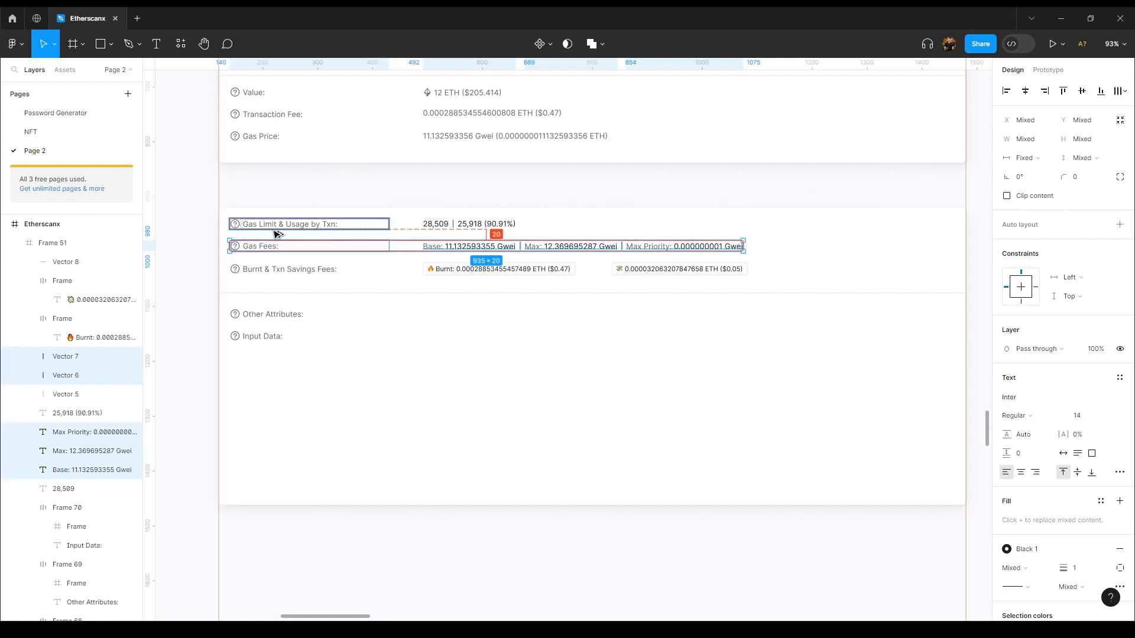
{"action": "left_click", "coordinate": [260, 269]}
{"action": "left_click", "coordinate": [500, 269], "text": "shift"}
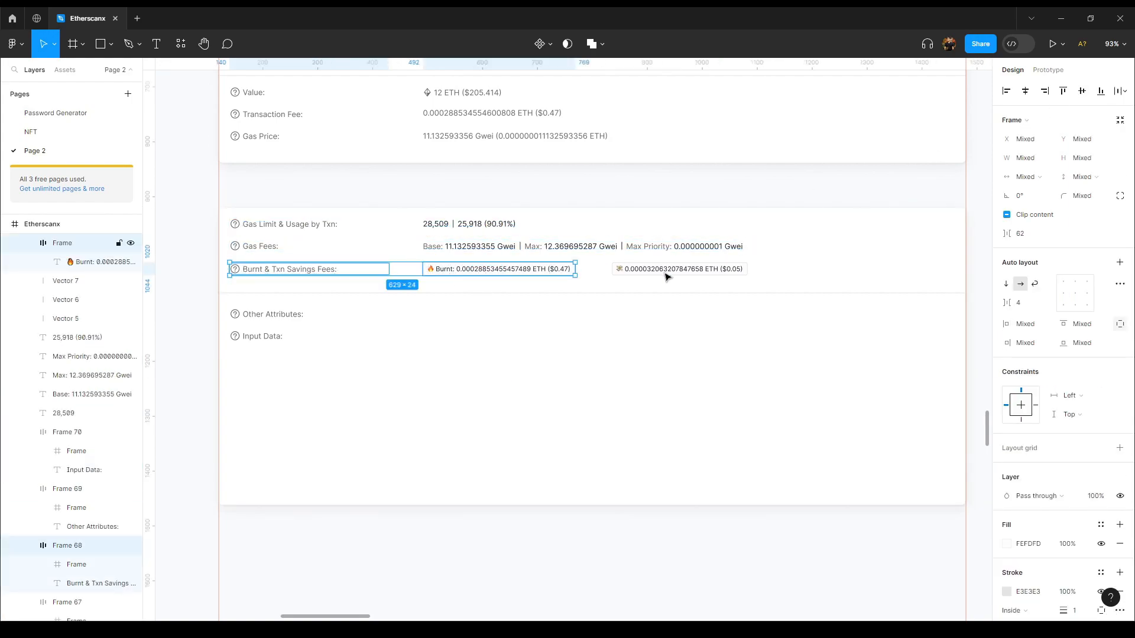
{"action": "left_click", "coordinate": [680, 269], "text": "shift"}
{"action": "key", "text": "alt"}
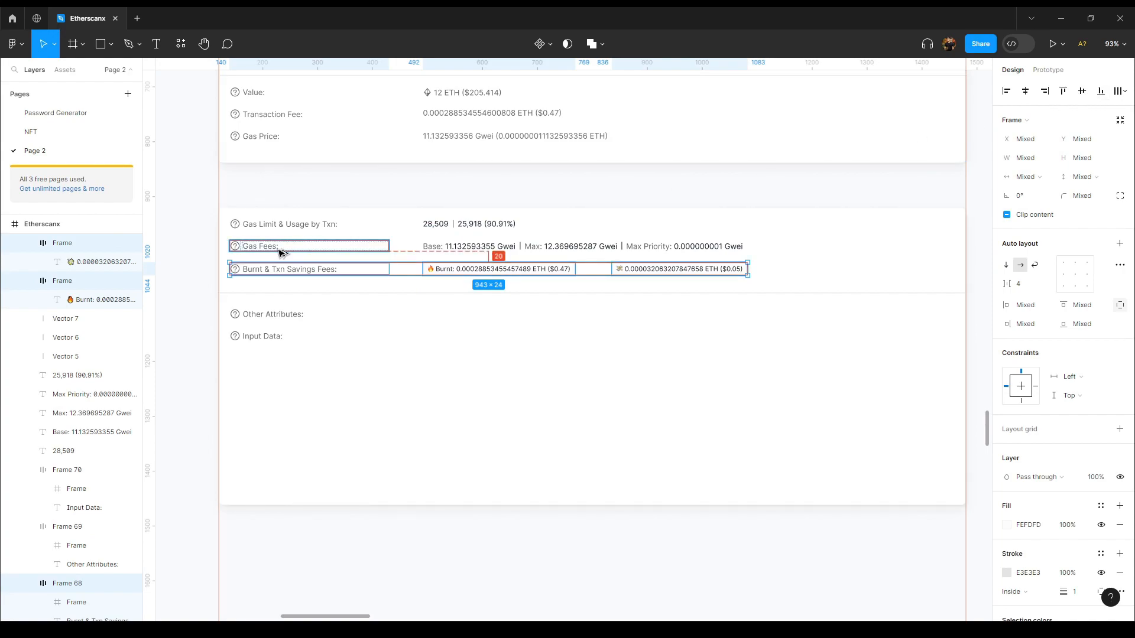
Move the lower card's horizontal divider line up, closer to the Burnt & Txn Savings Fees row
{"action": "left_click", "coordinate": [377, 294]}
{"action": "key", "text": "alt"}
{"action": "key", "text": "shift+Up"}
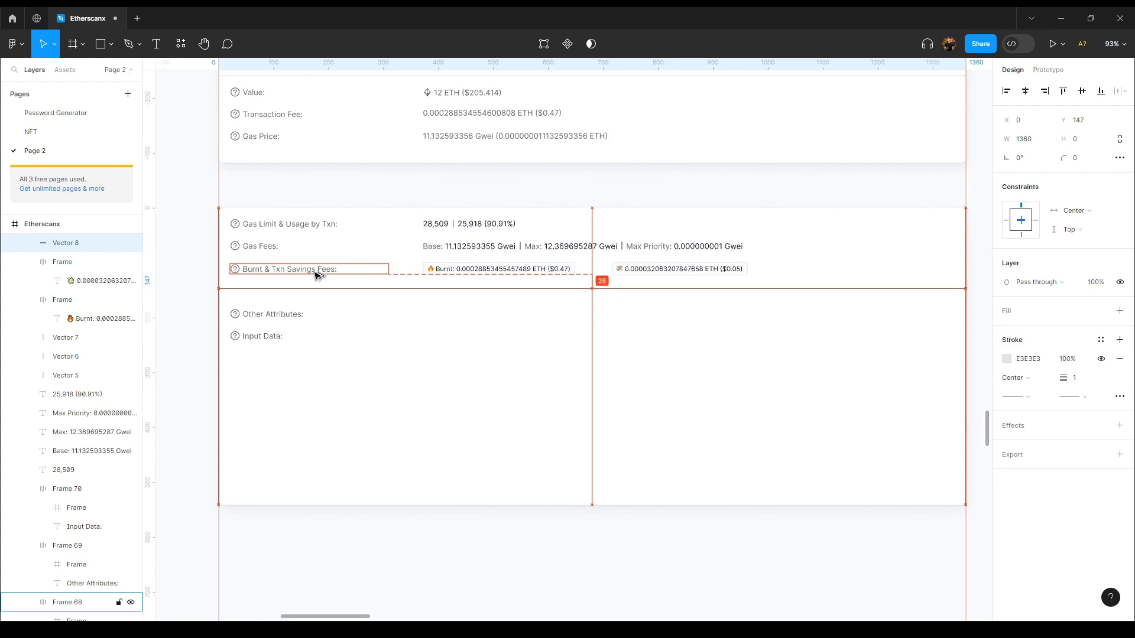
Move the Other Attributes and Input Data labels up 22 px, closer to the divider line
{"action": "left_click", "coordinate": [278, 315]}
{"action": "key", "text": "alt"}
{"action": "left_click", "coordinate": [269, 341], "text": "shift"}
{"action": "key", "text": "alt"}
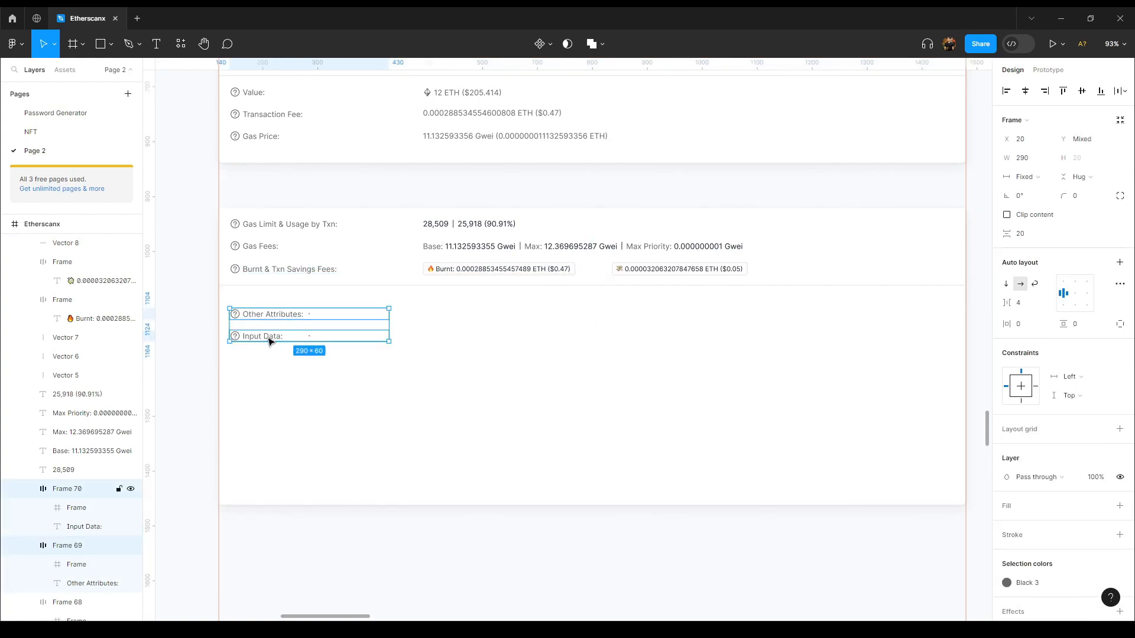
{"action": "key", "text": "shift+Up"}
{"action": "key", "text": "shift+Up"}
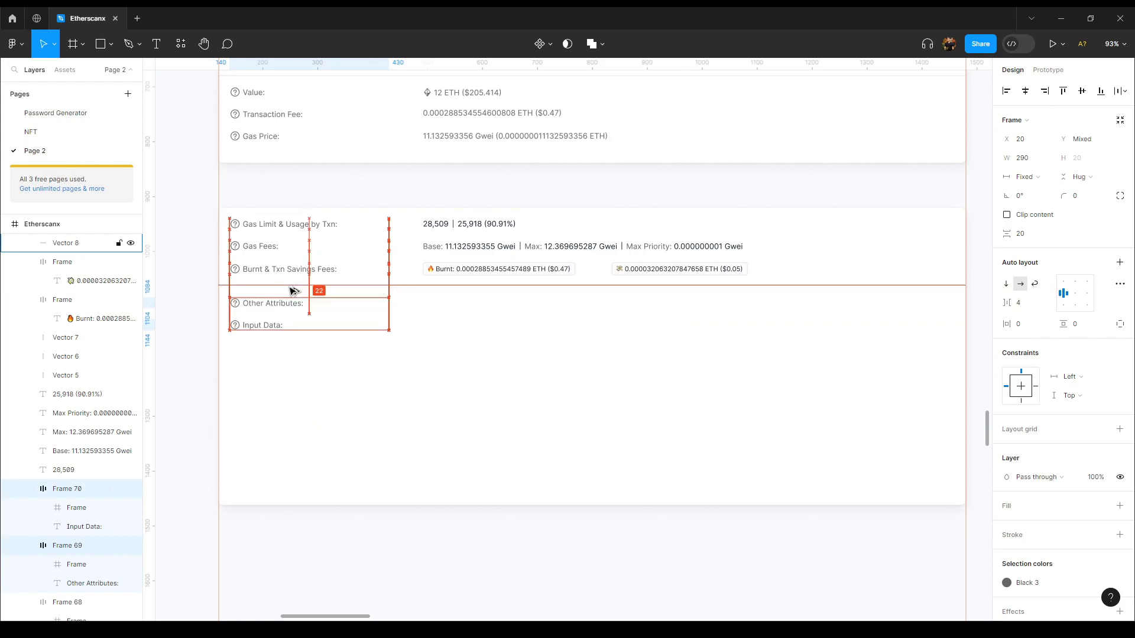
{"action": "key", "text": "Up"}
{"action": "key", "text": "Up"}
{"action": "left_click", "coordinate": [455, 155]}
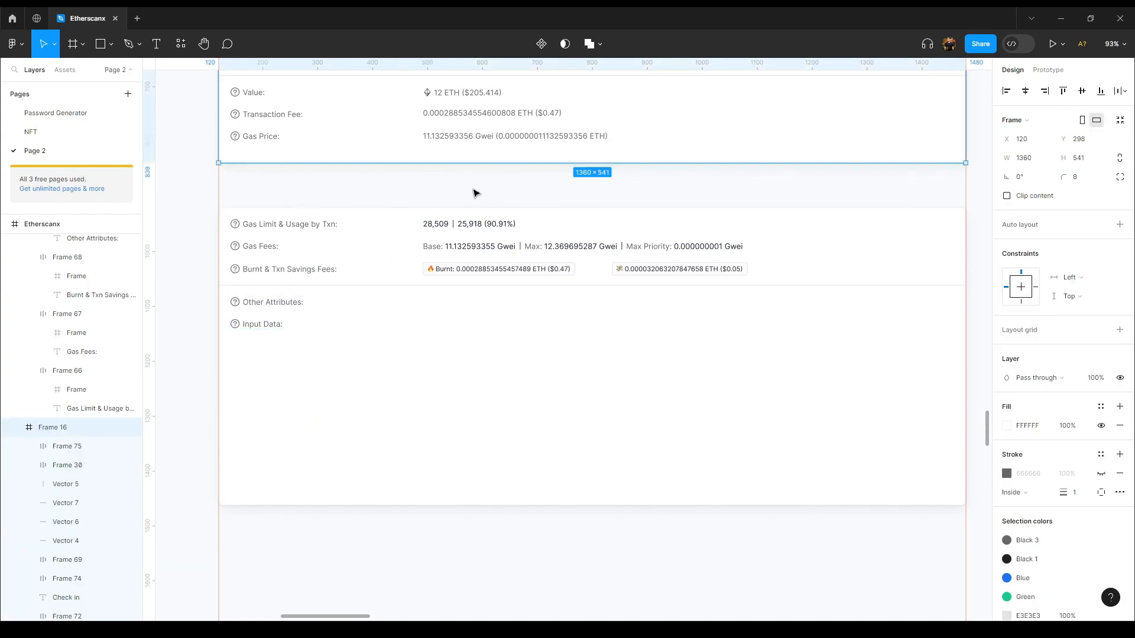
{"action": "left_click_drag", "start_coordinate": [472, 190], "coordinate": [481, 219]}
{"action": "left_click", "coordinate": [499, 223]}
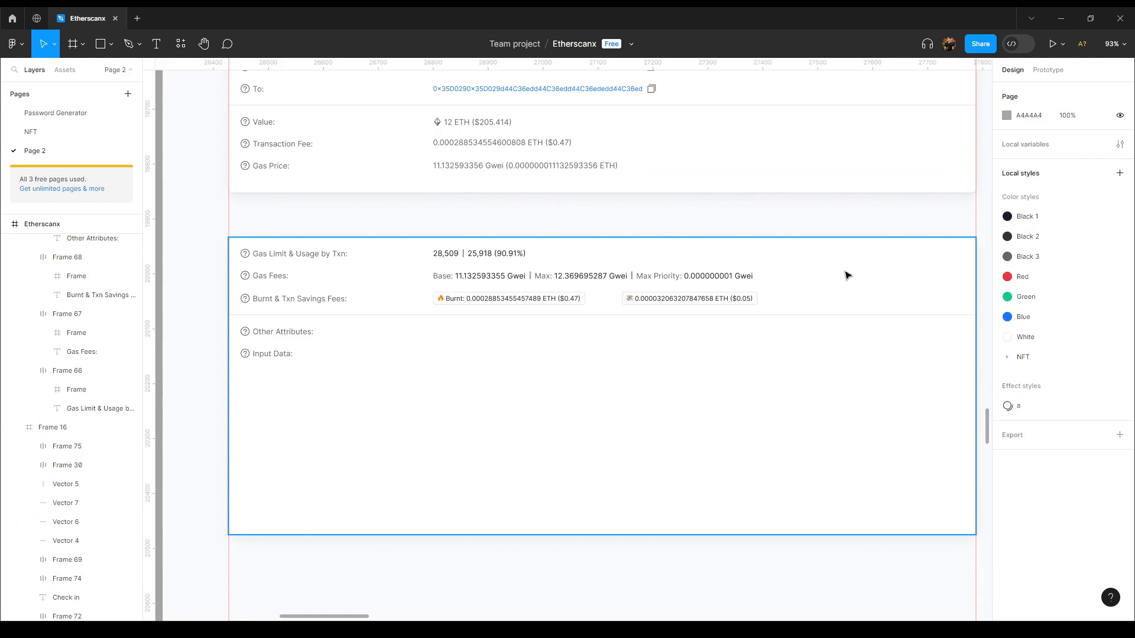
Move the 0.000032063207847658 ETH ($0.05) badge back towards the Burnt badge, to X 669 in the same row
{"action": "double_click", "coordinate": [655, 301]}
{"action": "key", "text": "alt"}
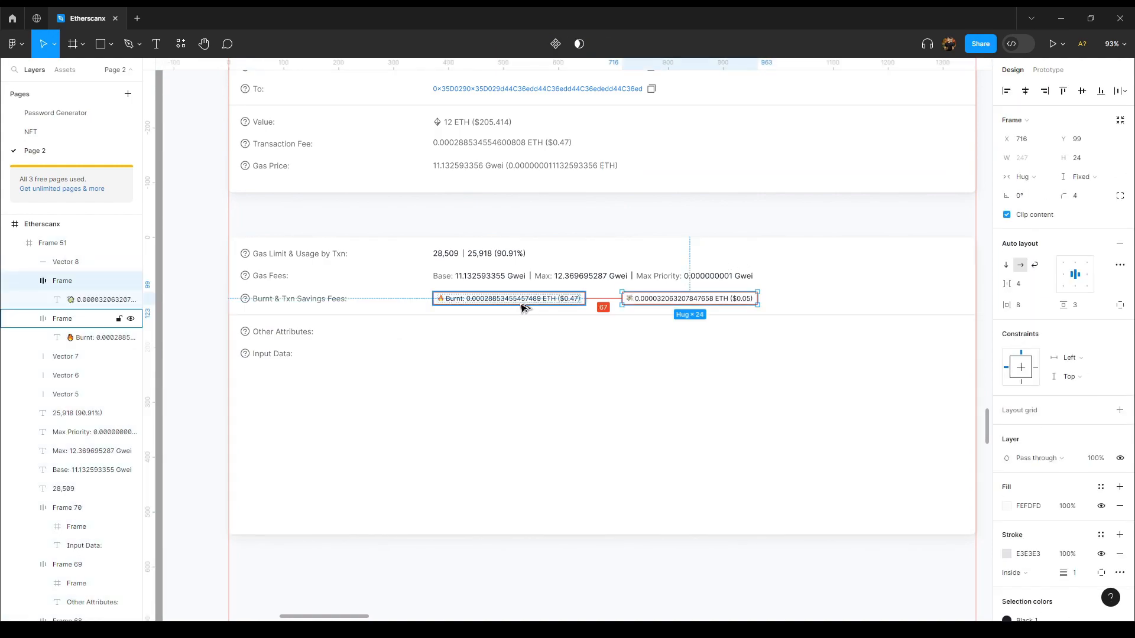
{"action": "key", "text": "shift+Left"}
{"action": "key", "text": "shift+Left"}
{"action": "key", "text": "shift+Left"}
{"action": "key", "text": "shift+Left"}
{"action": "key", "text": "Left"}
{"action": "key", "text": "Left"}
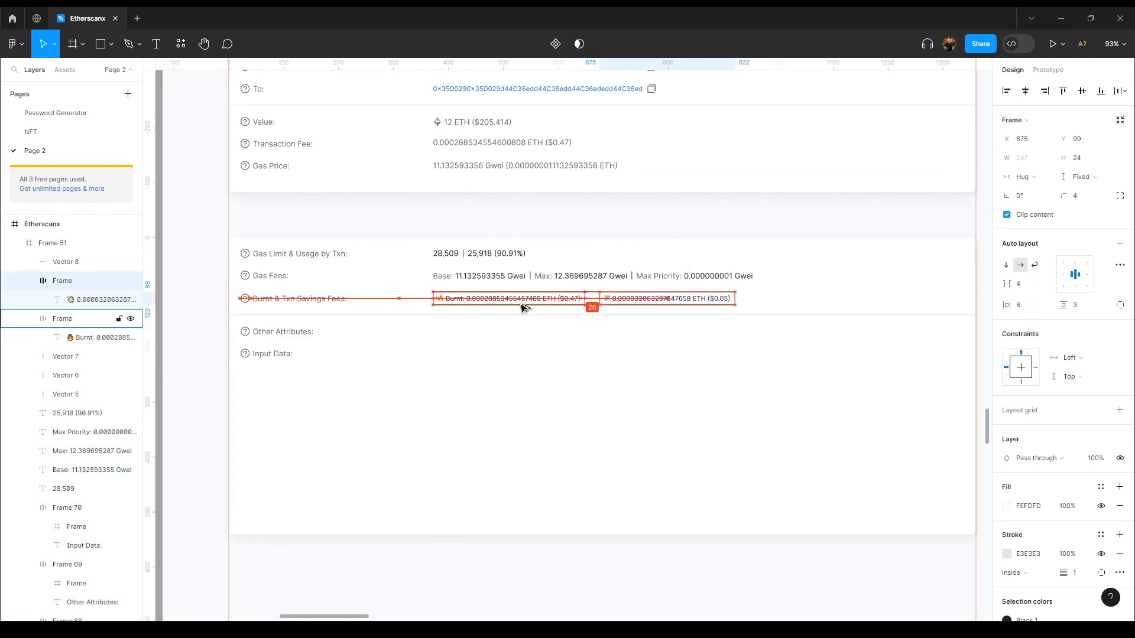
{"action": "left_click", "coordinate": [604, 229]}
{"action": "left_click_drag", "start_coordinate": [604, 229], "coordinate": [577, 232]}
{"action": "double_click", "coordinate": [600, 305]}
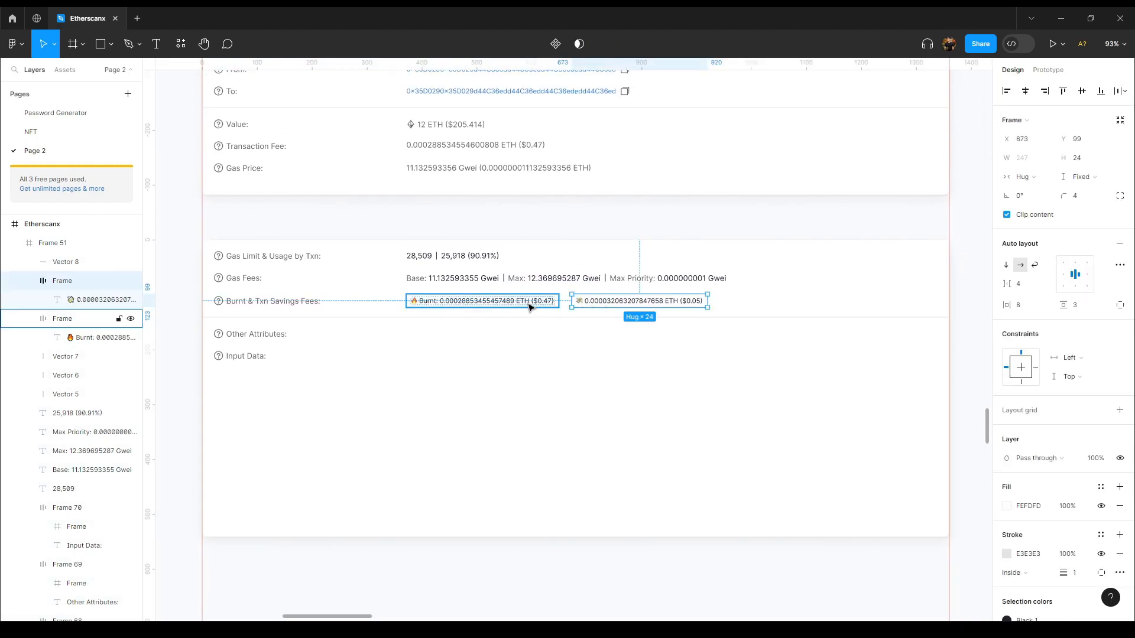
{"action": "key", "text": "Left"}
{"action": "key", "text": "Left"}
{"action": "key", "text": "Left"}
{"action": "key", "text": "Left"}
{"action": "key", "text": "Left"}
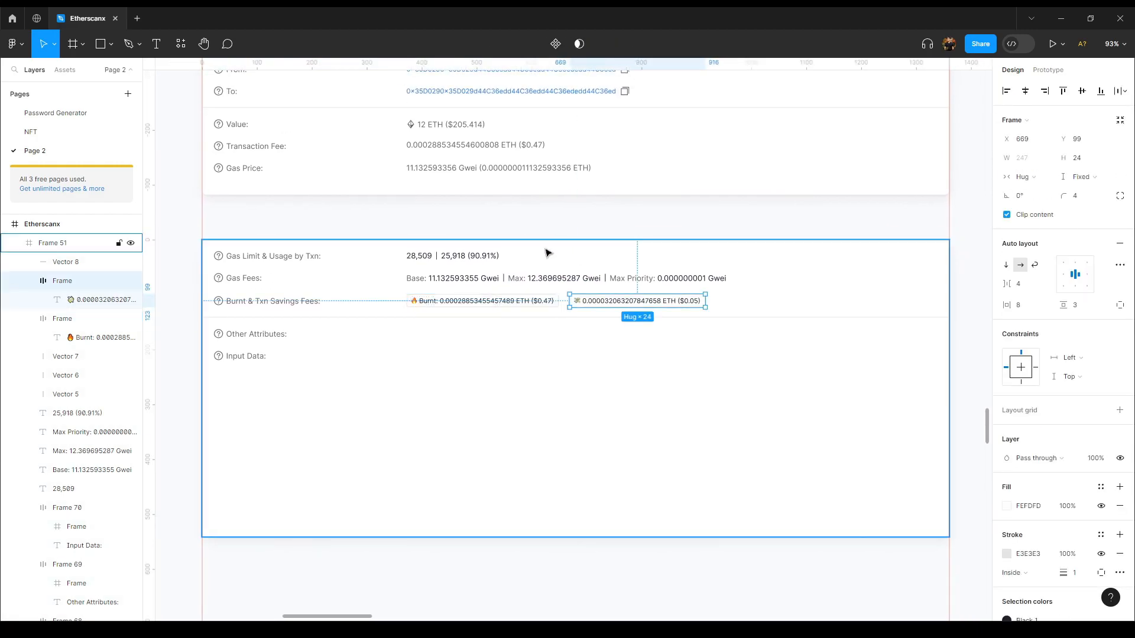
{"action": "left_click", "coordinate": [563, 224]}
{"action": "left_click_drag", "start_coordinate": [563, 224], "coordinate": [547, 216]}
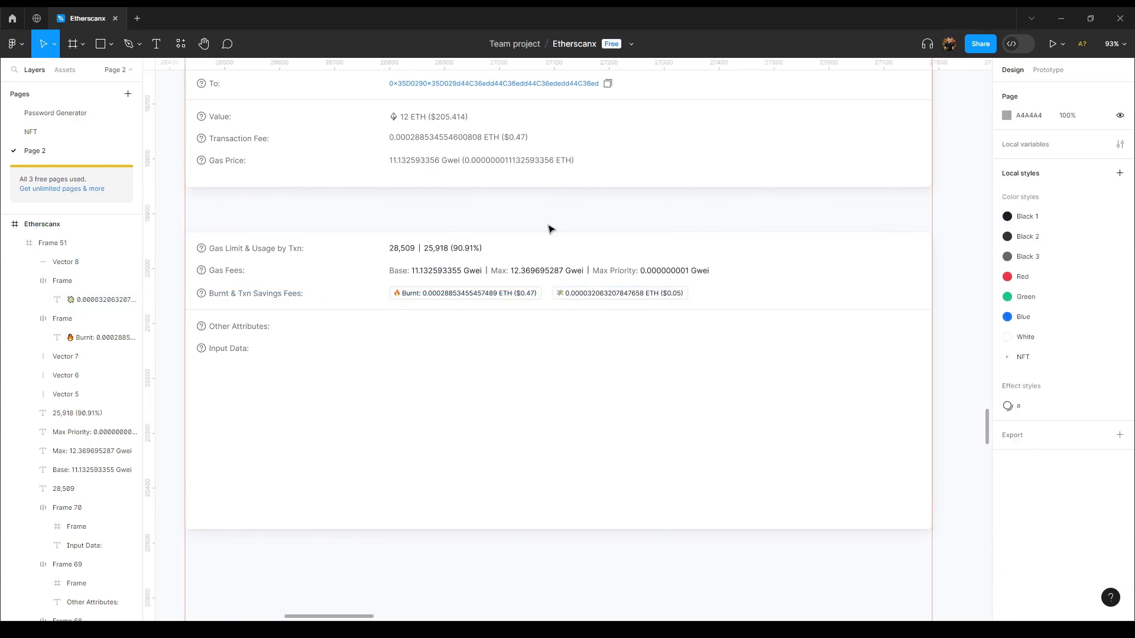
Change the stroke of the vertical separator between 28,509 and 25,918 (90.91%) to the Black 3 color style
{"action": "scroll", "coordinate": [550, 229], "scroll_direction": "up", "scroll_amount": 4}
{"action": "scroll", "coordinate": [494, 177], "scroll_direction": "down", "scroll_amount": 4}
{"action": "scroll", "coordinate": [419, 237], "scroll_direction": "up", "scroll_amount": 5}
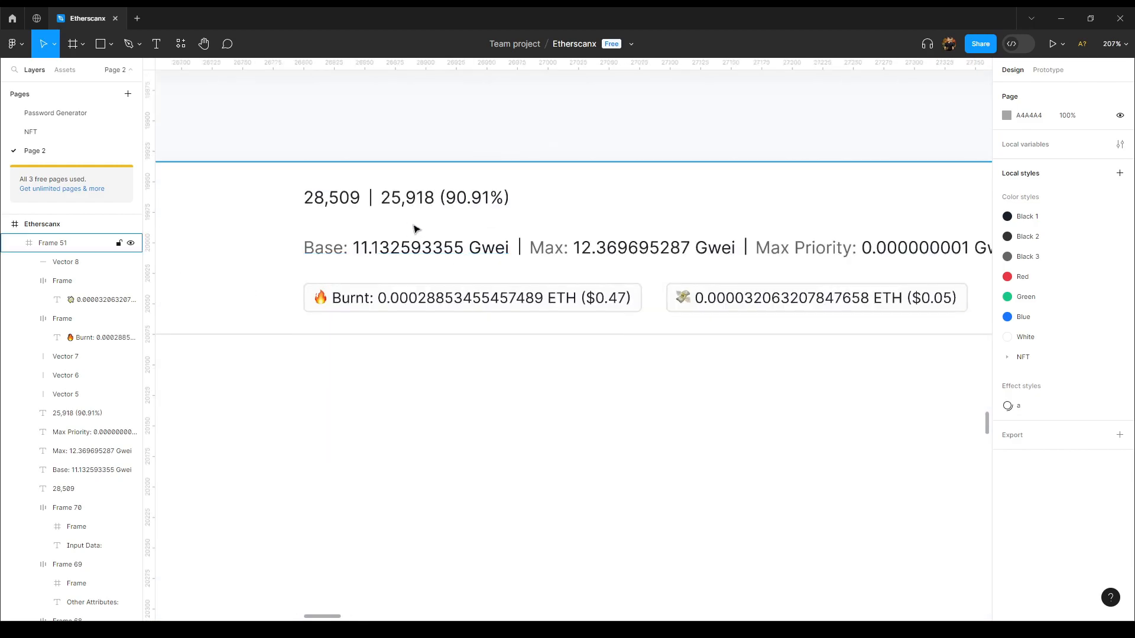
{"action": "scroll", "coordinate": [401, 234], "scroll_direction": "up", "scroll_amount": 1}
{"action": "left_click", "coordinate": [383, 237]}
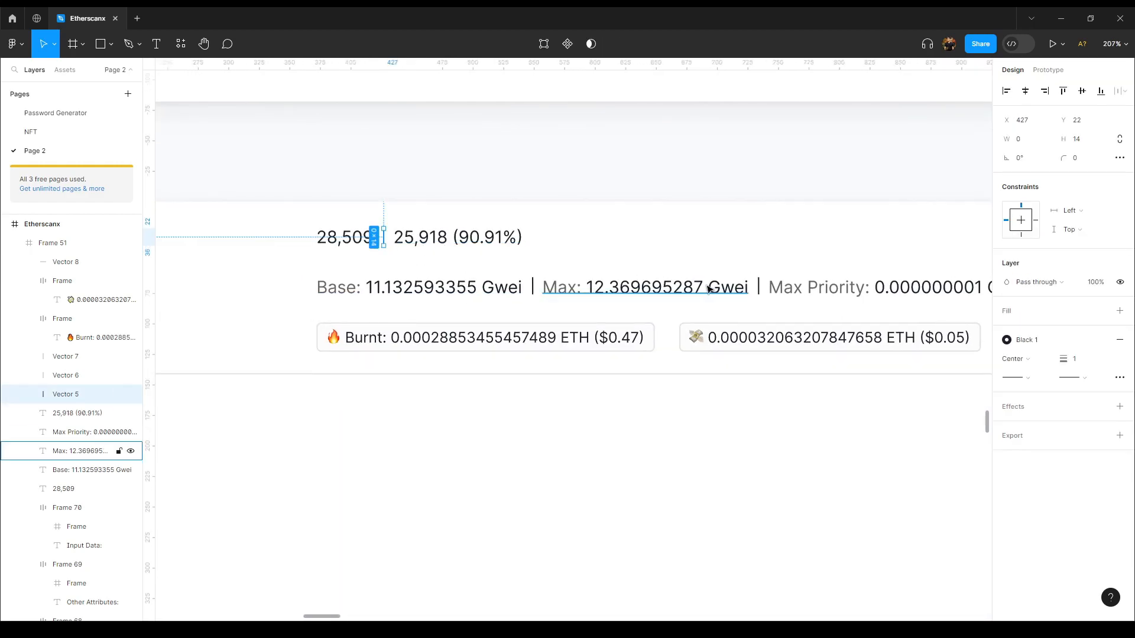
{"action": "left_click", "coordinate": [1041, 343]}
{"action": "key", "text": "Escape"}
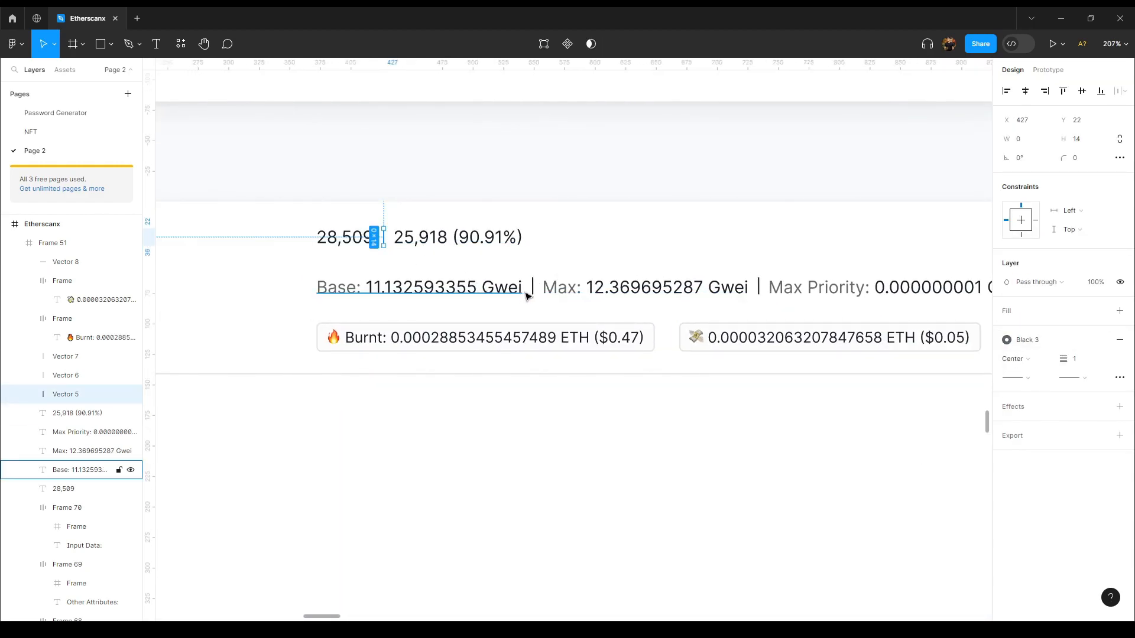
Apply the Black 3 stroke style to both vertical separators in the Gas Fees row
{"action": "left_click", "coordinate": [534, 293]}
{"action": "left_click", "coordinate": [574, 171]}
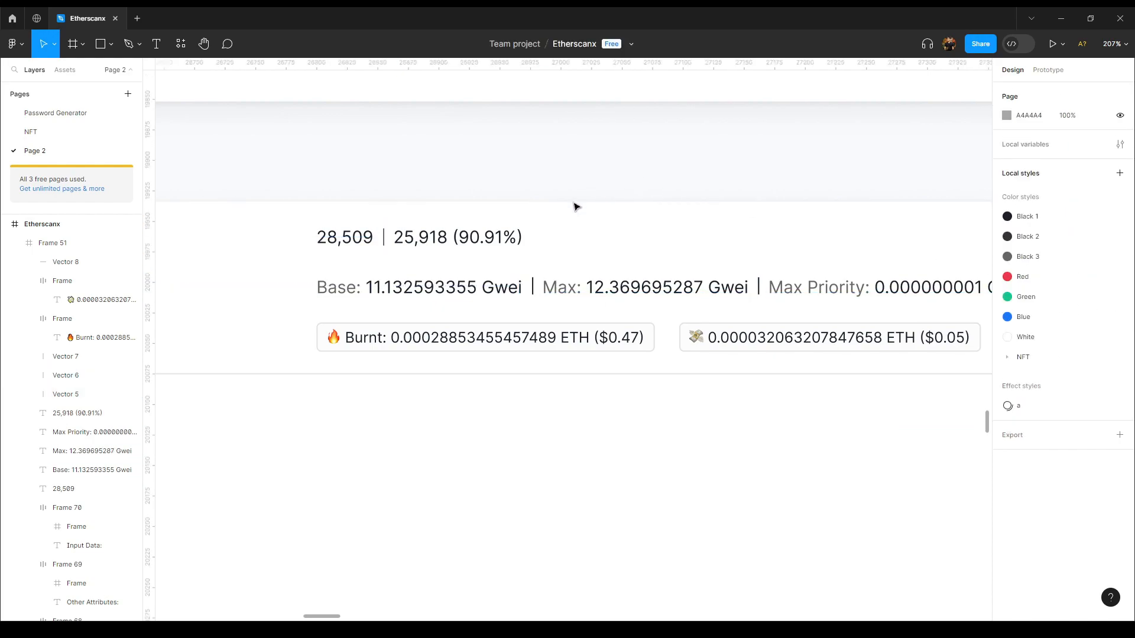
{"action": "left_click", "coordinate": [384, 237]}
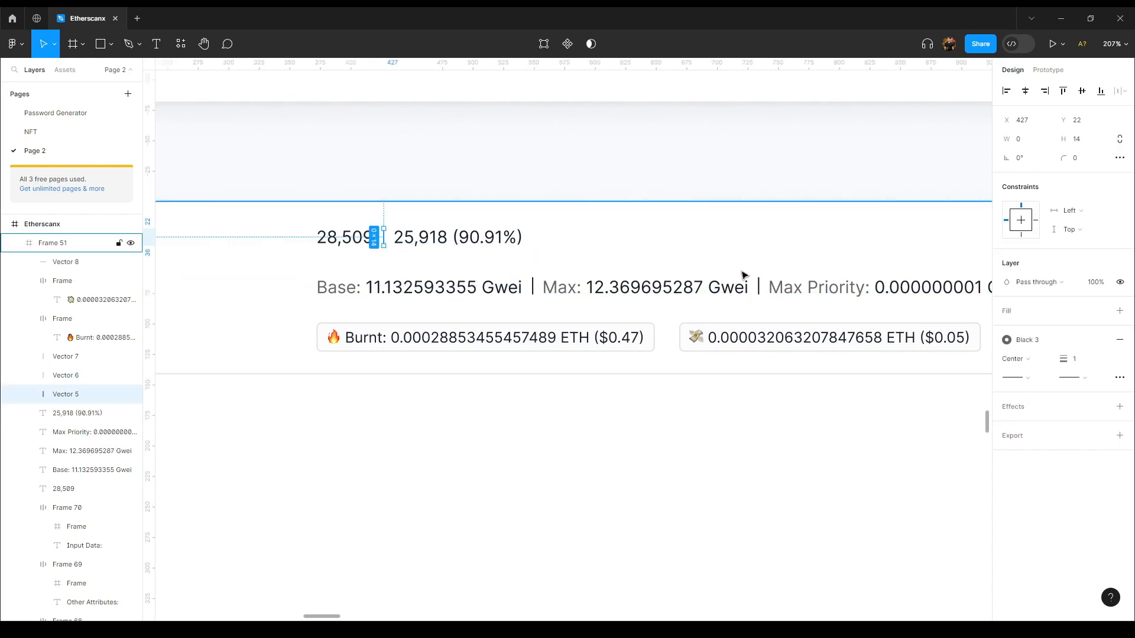
{"action": "left_click", "coordinate": [535, 287]}
{"action": "left_click", "coordinate": [767, 288], "text": "shift"}
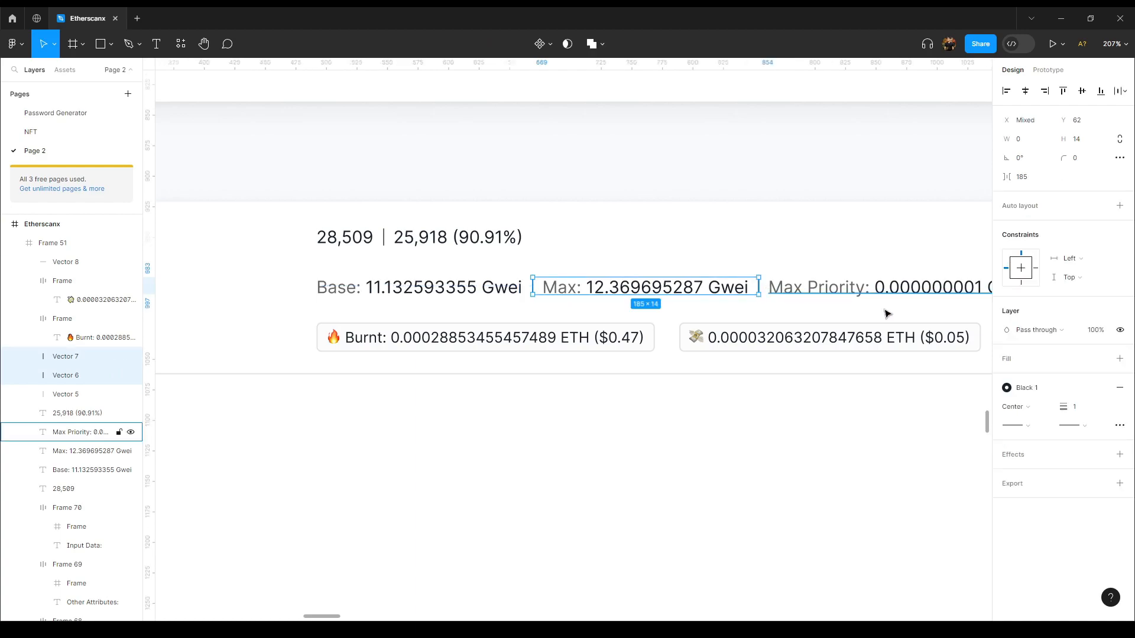
{"action": "left_click", "coordinate": [1100, 388]}
{"action": "left_click", "coordinate": [932, 486]}
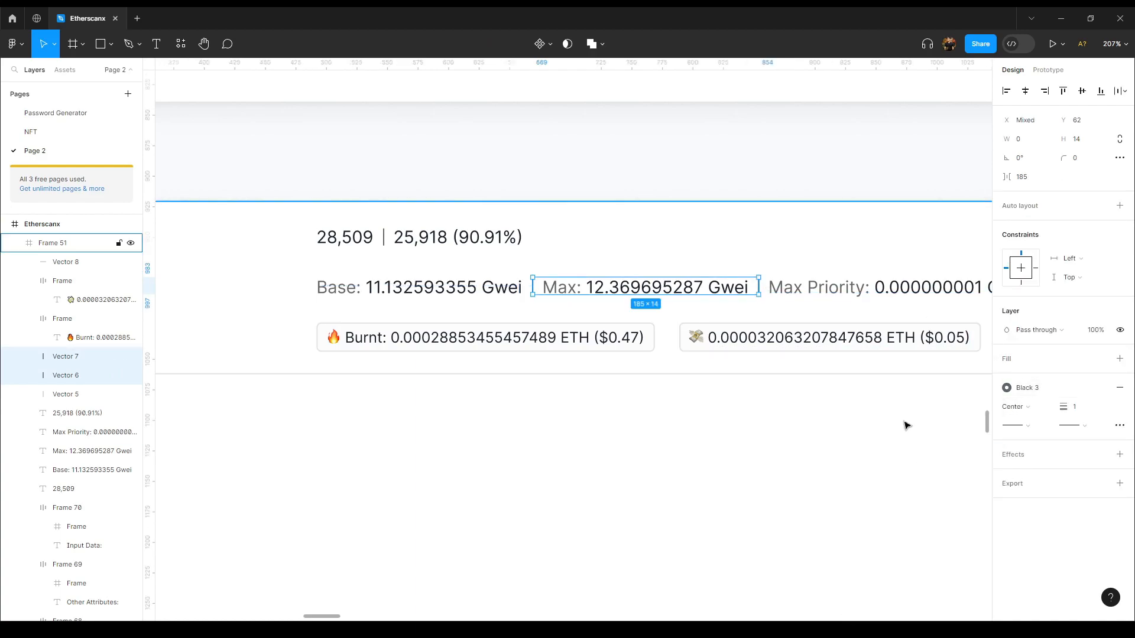
{"action": "left_click", "coordinate": [698, 165]}
Shift the 0.000032063207847658 ETH ($0.05) badge to X 659, leaving a 10 px gap beside the Burnt badge
{"action": "scroll", "coordinate": [706, 169], "scroll_direction": "down", "scroll_amount": 2}
{"action": "left_click_drag", "start_coordinate": [729, 190], "coordinate": [677, 182]}
{"action": "scroll", "coordinate": [639, 227], "scroll_direction": "down", "scroll_amount": 2}
{"action": "double_click", "coordinate": [678, 272]}
{"action": "key", "text": "alt"}
{"action": "key", "text": "shift+Left"}
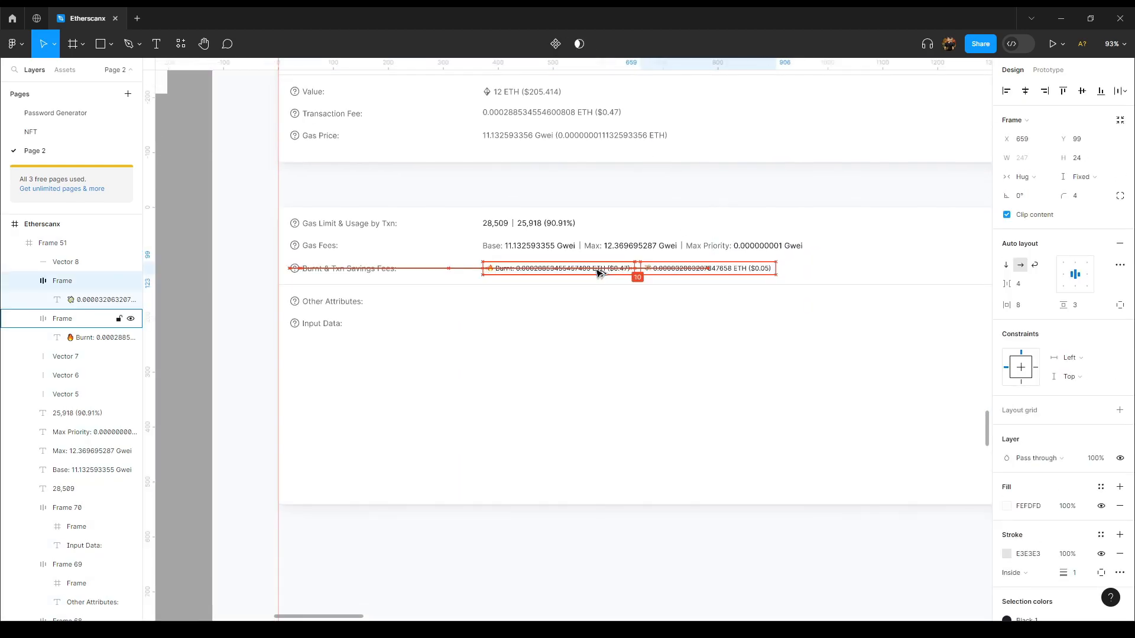
{"action": "left_click", "coordinate": [621, 186]}
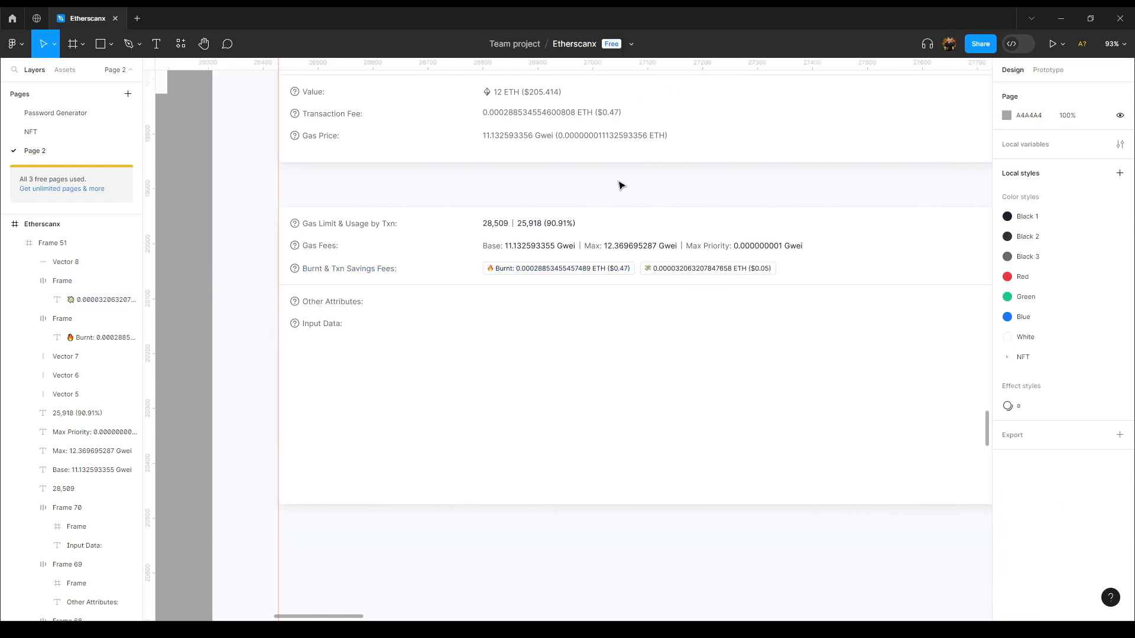
Duplicate the Burnt badge and place the copy in the Other Attributes row at X 372, Y 156
{"action": "left_click_drag", "start_coordinate": [621, 186], "coordinate": [541, 190]}
{"action": "scroll", "coordinate": [585, 205], "scroll_direction": "up", "scroll_amount": 3}
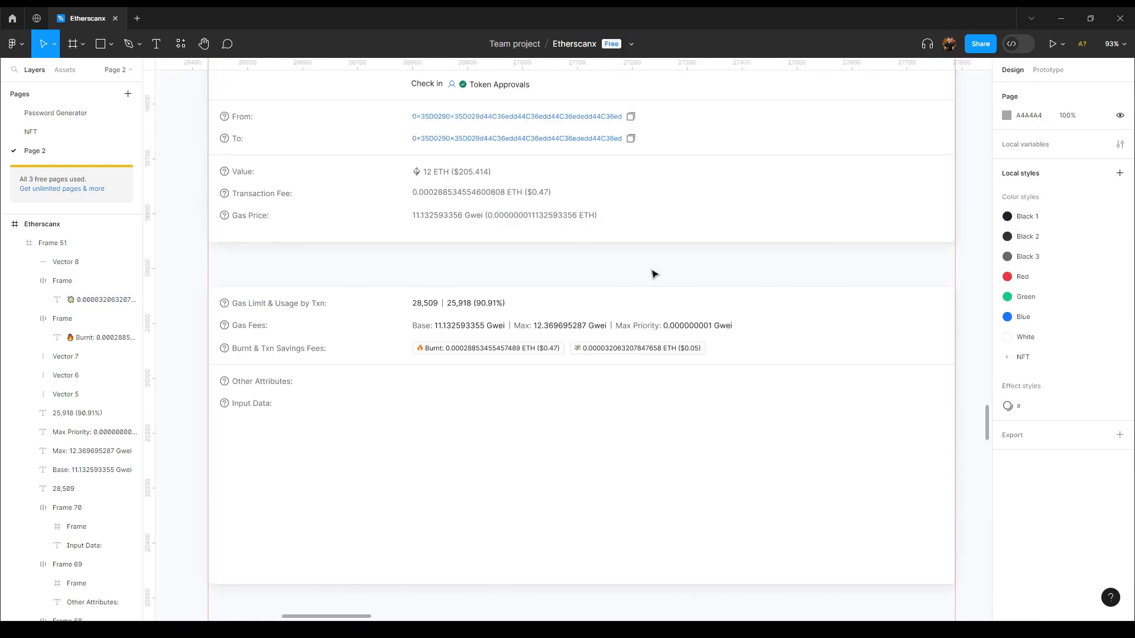
{"action": "left_click_drag", "start_coordinate": [582, 272], "coordinate": [608, 228]}
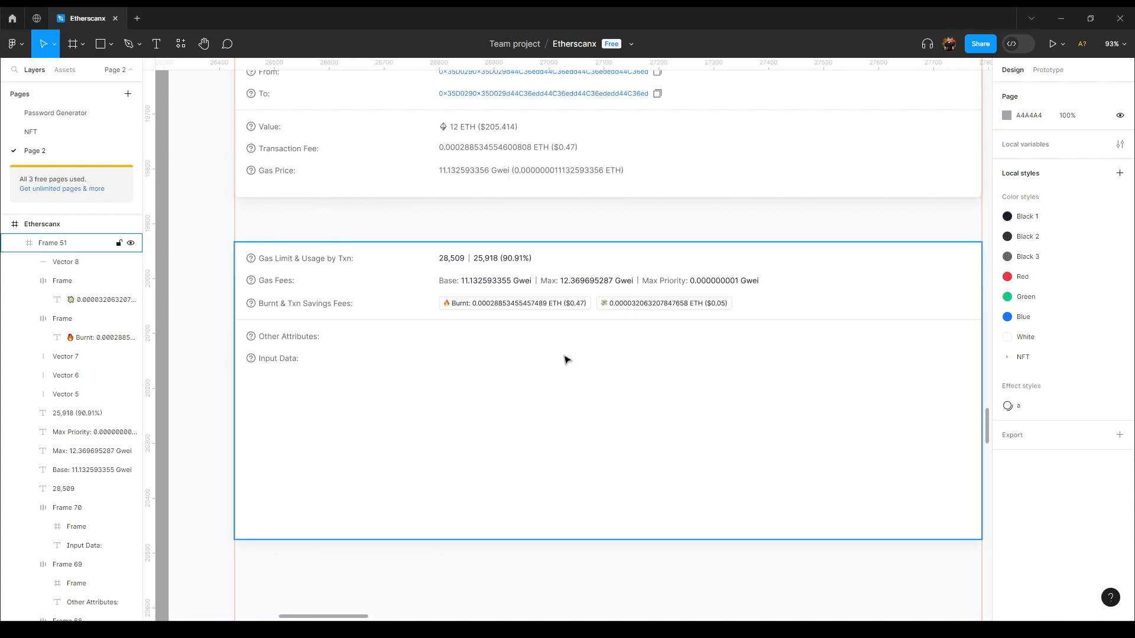
{"action": "left_click", "coordinate": [527, 306], "text": "ctrl"}
{"action": "key", "text": "shift+Return"}
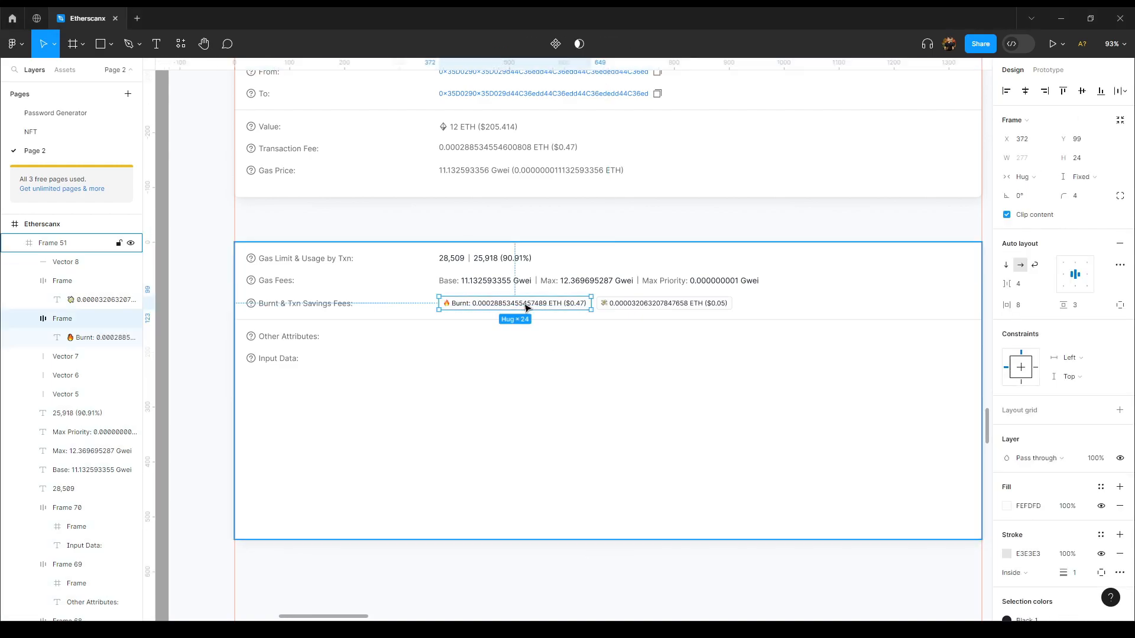
{"action": "key", "text": "ctrl+d"}
{"action": "left_click_drag", "start_coordinate": [525, 305], "coordinate": [522, 338]}
Replace the text of the badge in the Other Attributes row with "Txn Type: 2 (EIP-1559)"
{"action": "double_click", "coordinate": [522, 339]}
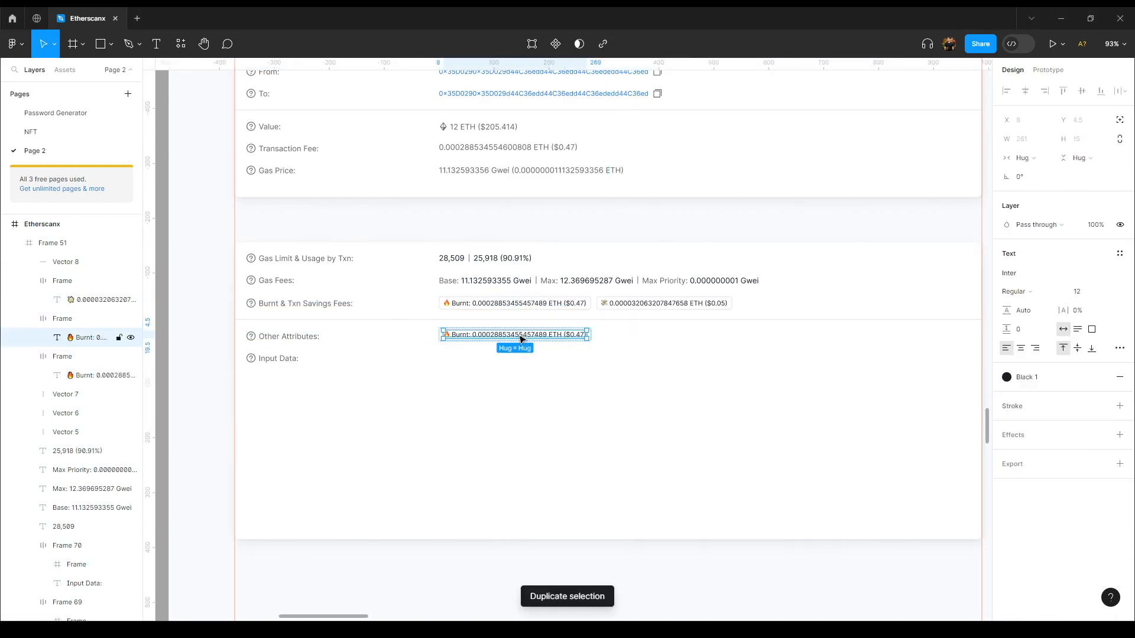
{"action": "key", "text": "alt+Tab"}
{"action": "key", "text": "alt+Tab"}
{"action": "key", "text": "Return"}
{"action": "type", "text": "Txn Type: 2 (EIP-1559)"}
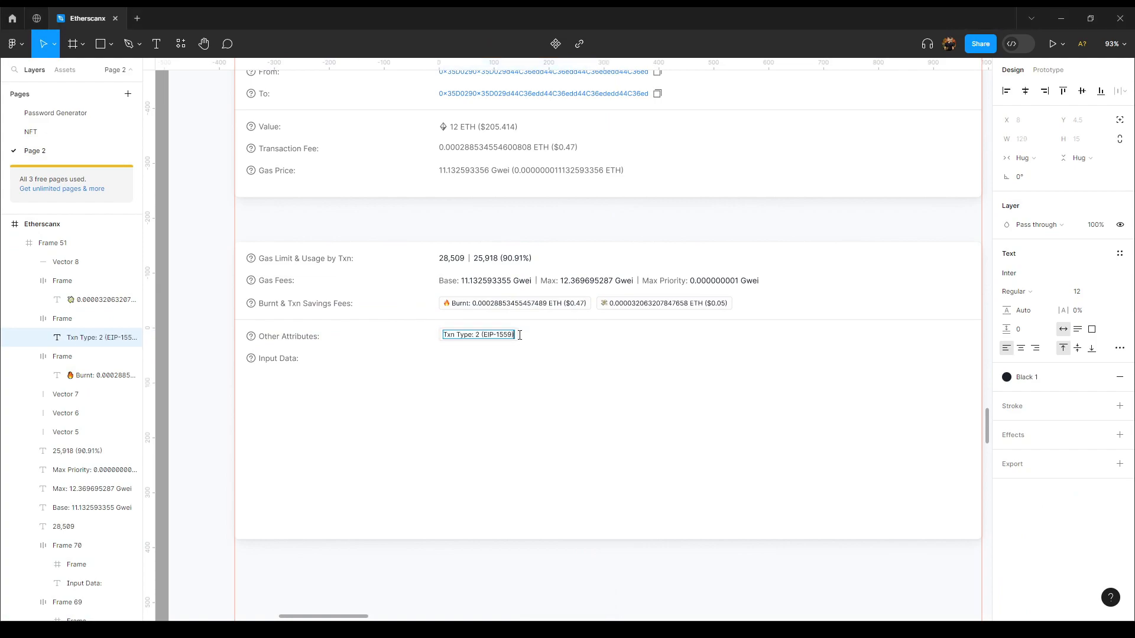
{"action": "key", "text": "Escape"}
{"action": "left_click", "coordinate": [538, 210]}
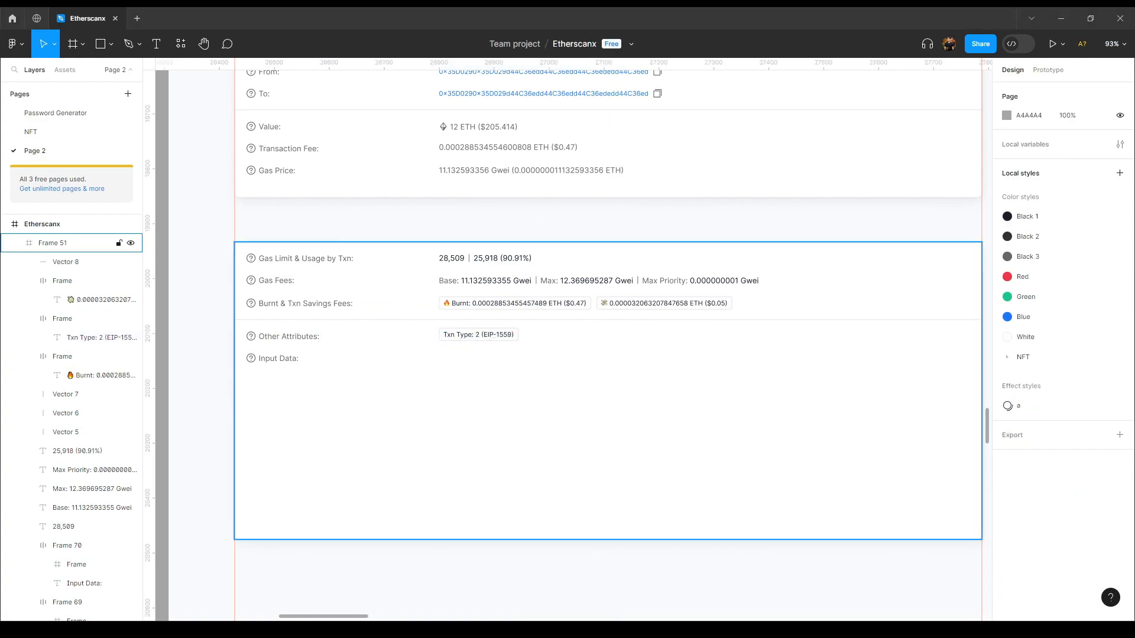
Duplicate the Txn Type badge, place the copy beside it at X 514, and change its text to "Nonce: 8"
{"action": "left_click", "coordinate": [489, 335]}
{"action": "key", "text": "ctrl+d"}
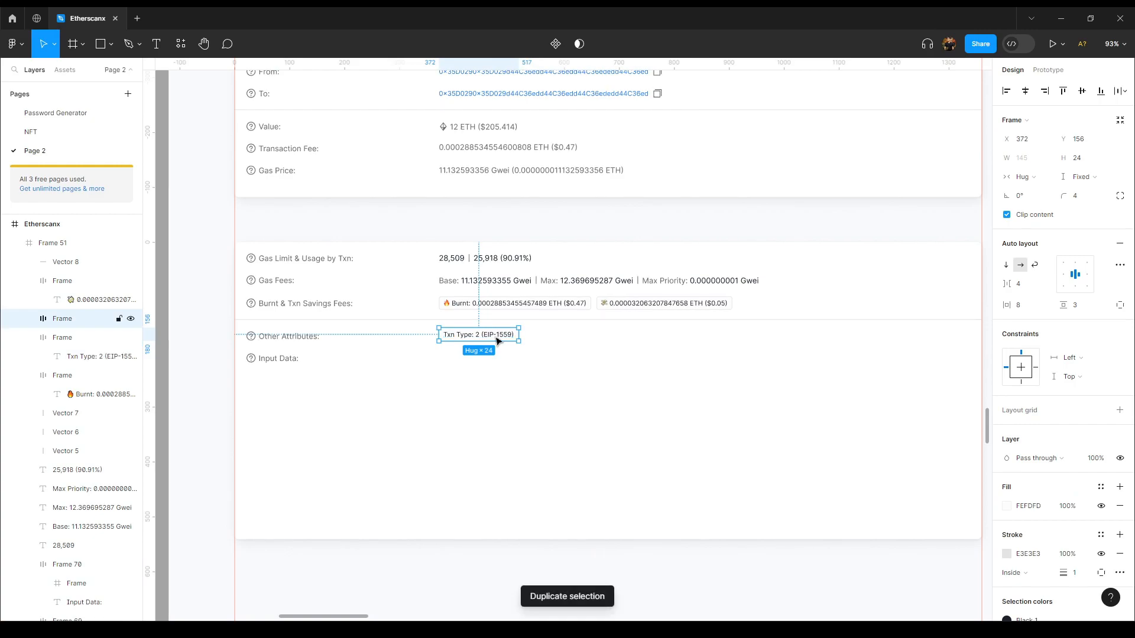
{"action": "key", "text": "alt"}
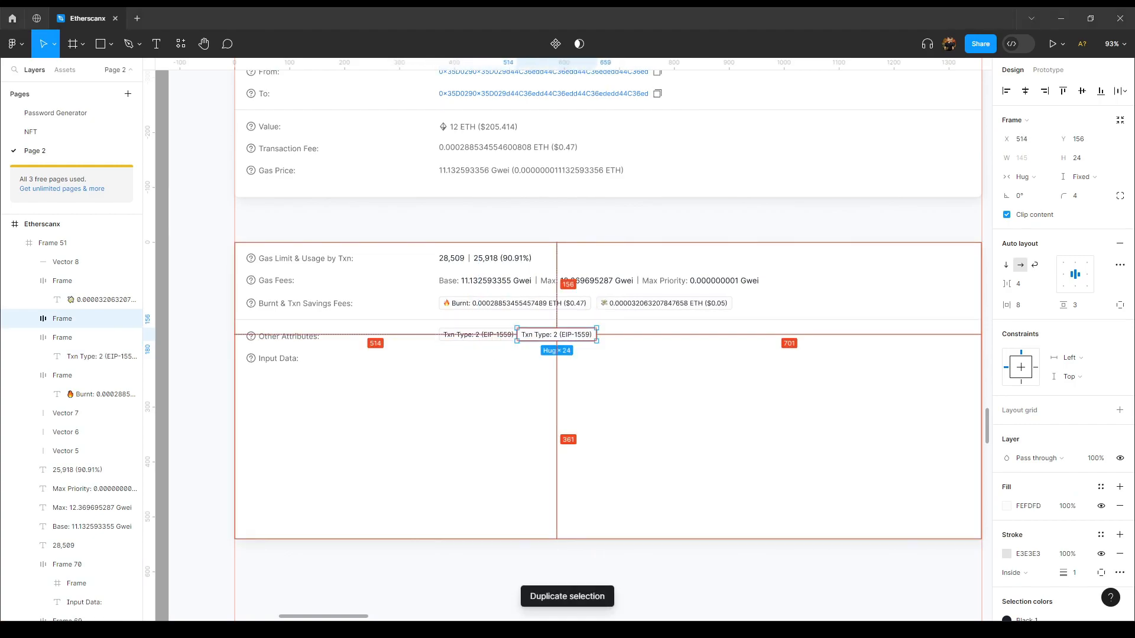
{"action": "double_click", "coordinate": [556, 334]}
{"action": "key", "text": "Return"}
{"action": "type", "text": "Nonce: 8"}
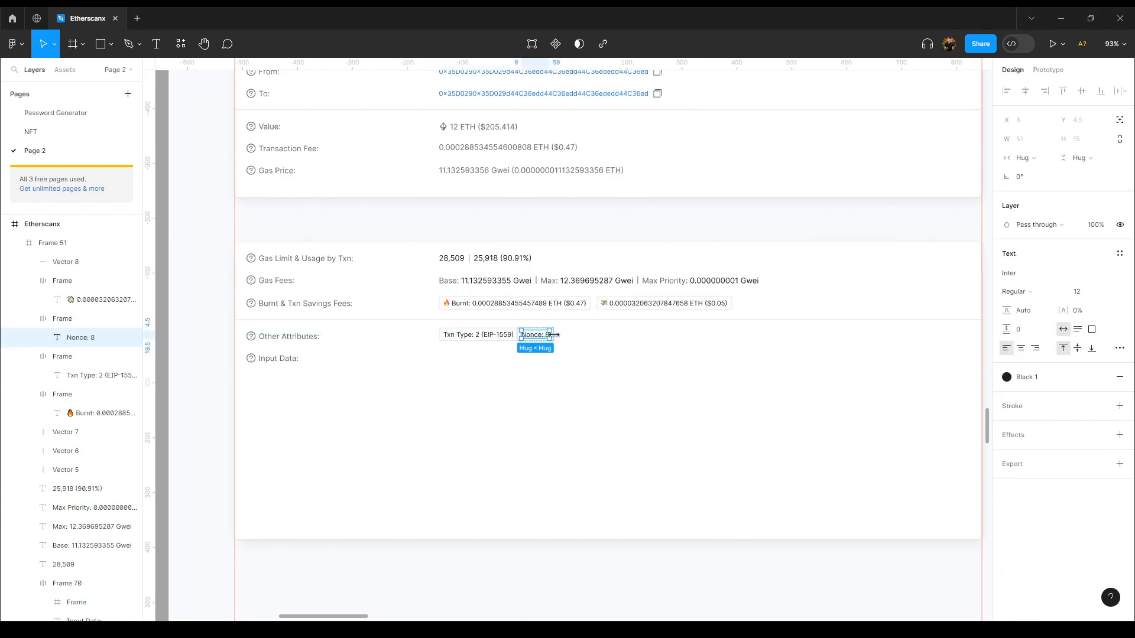
Move the Nonce badge clear of the Txn Type badge and place a duplicate of it alongside at X 625, Y 156
{"action": "scroll", "coordinate": [558, 335], "scroll_direction": "up", "scroll_amount": 3}
{"action": "left_click", "coordinate": [560, 339]}
{"action": "double_click", "coordinate": [511, 339]}
{"action": "left_click_drag", "start_coordinate": [512, 339], "coordinate": [625, 335]}
{"action": "key", "text": "ctrl+d"}
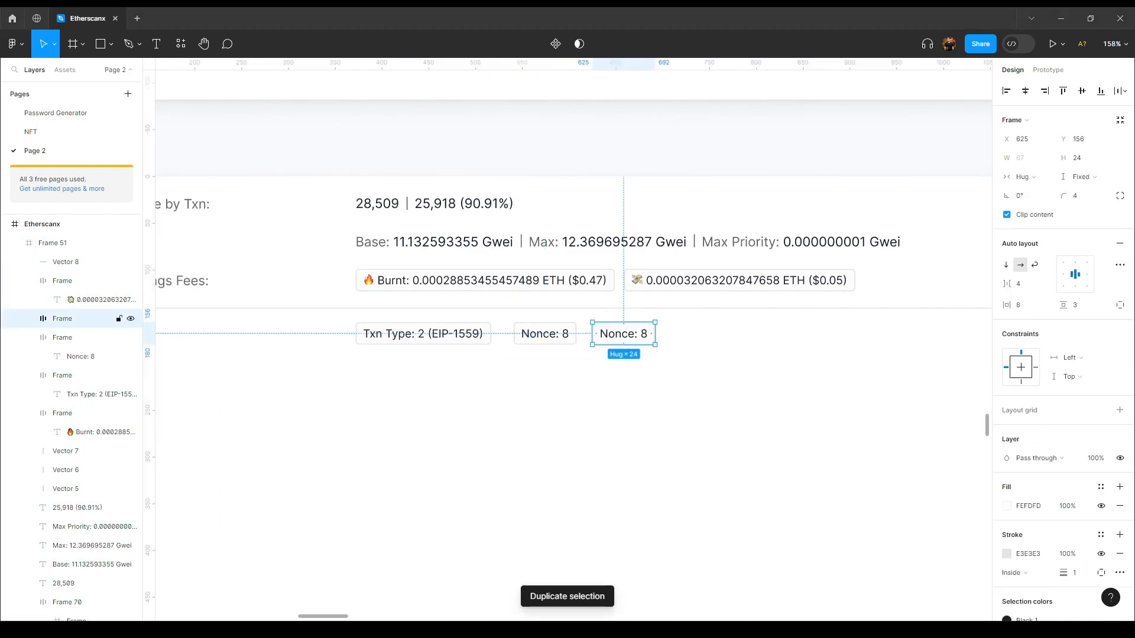
Replace the text of the duplicated Nonce badge with "Position In Block: 150"
{"action": "key", "text": "alt+Tab"}
{"action": "double_click", "coordinate": [631, 341]}
{"action": "key", "text": "Return"}
{"action": "type", "text": "Position In Block: 150"}
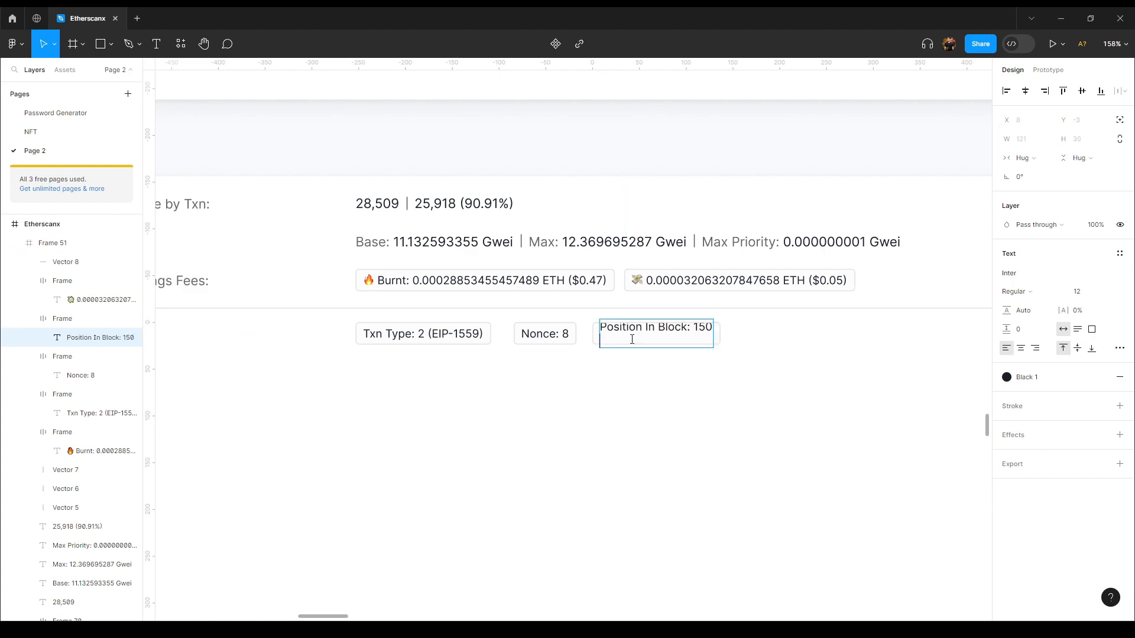
{"action": "key", "text": "BackSpace"}
{"action": "key", "text": "Escape"}
{"action": "left_click", "coordinate": [662, 372]}
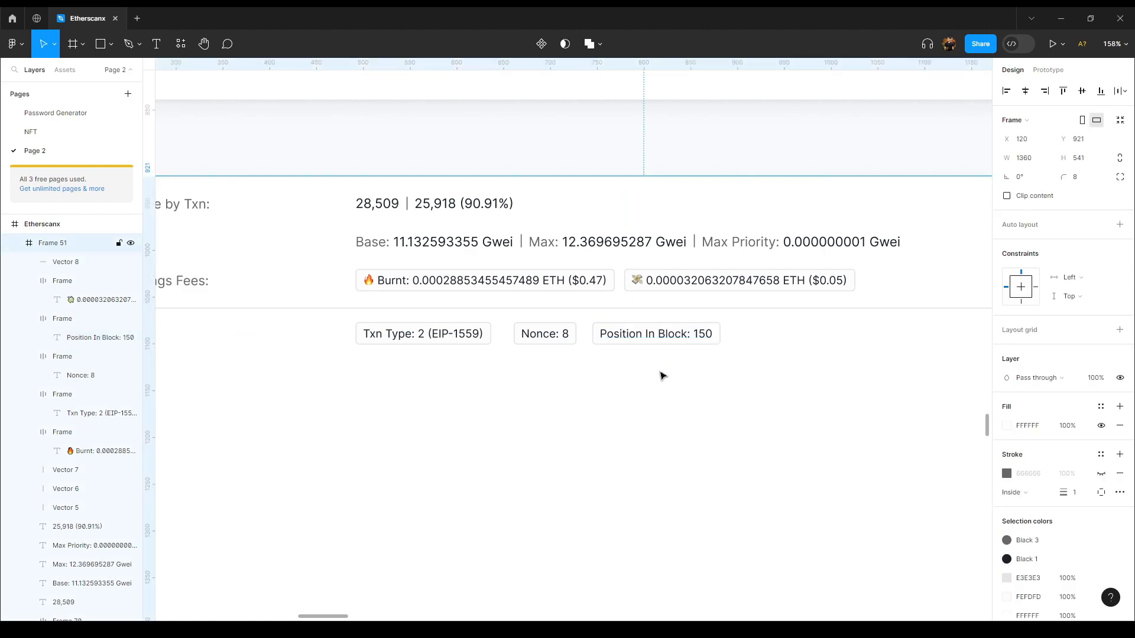
Examine the Other Attributes row and the lower card within the whole transaction details page
{"action": "scroll", "coordinate": [661, 372], "scroll_direction": "down", "scroll_amount": 3}
{"action": "left_click", "coordinate": [603, 234]}
{"action": "left_click_drag", "start_coordinate": [619, 240], "coordinate": [573, 221]}
{"action": "key", "text": "alt+Tab"}
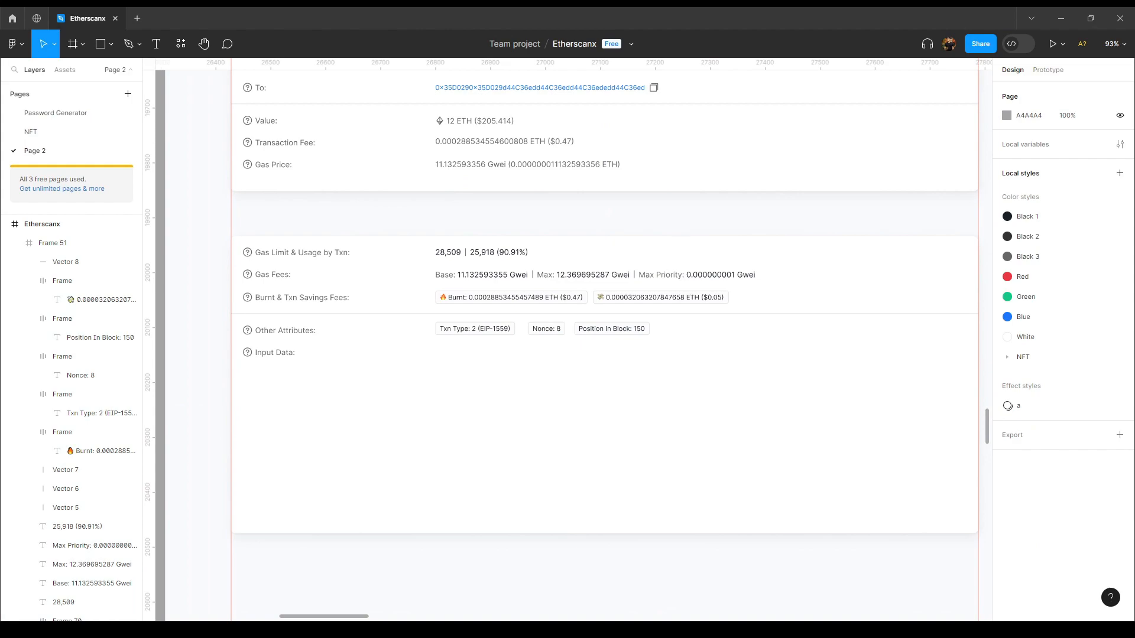
{"action": "key", "text": "alt+Tab"}
{"action": "scroll", "coordinate": [699, 373], "scroll_direction": "down", "scroll_amount": 5}
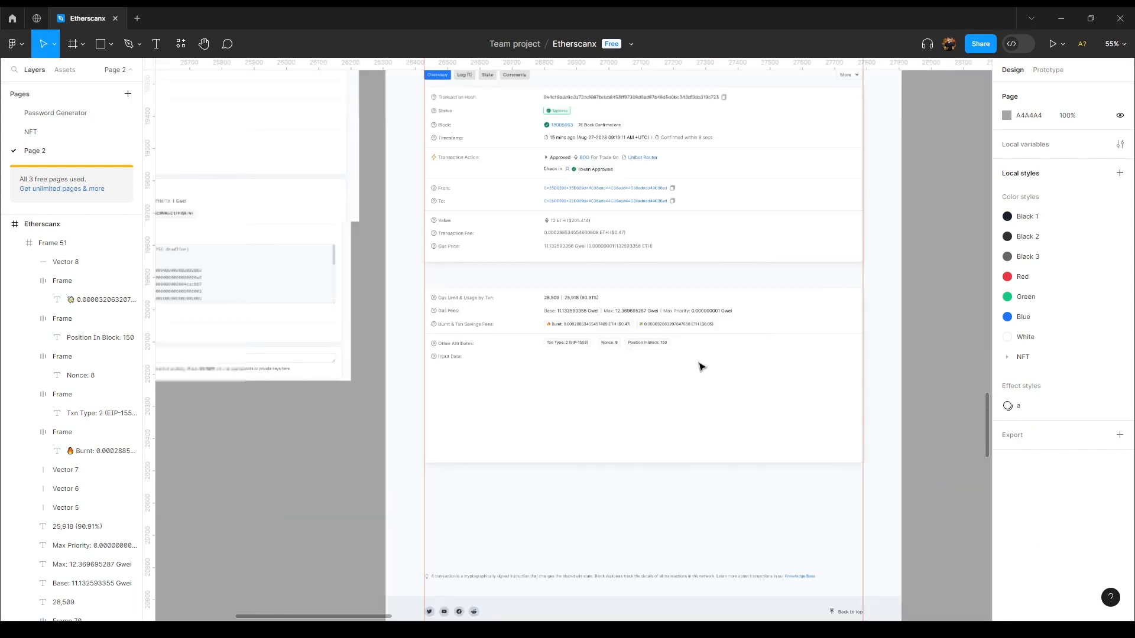
{"action": "left_click_drag", "start_coordinate": [564, 259], "coordinate": [858, 389]}
{"action": "scroll", "coordinate": [859, 390], "scroll_direction": "down", "scroll_amount": 2}
{"action": "scroll", "coordinate": [357, 324], "scroll_direction": "up", "scroll_amount": 5}
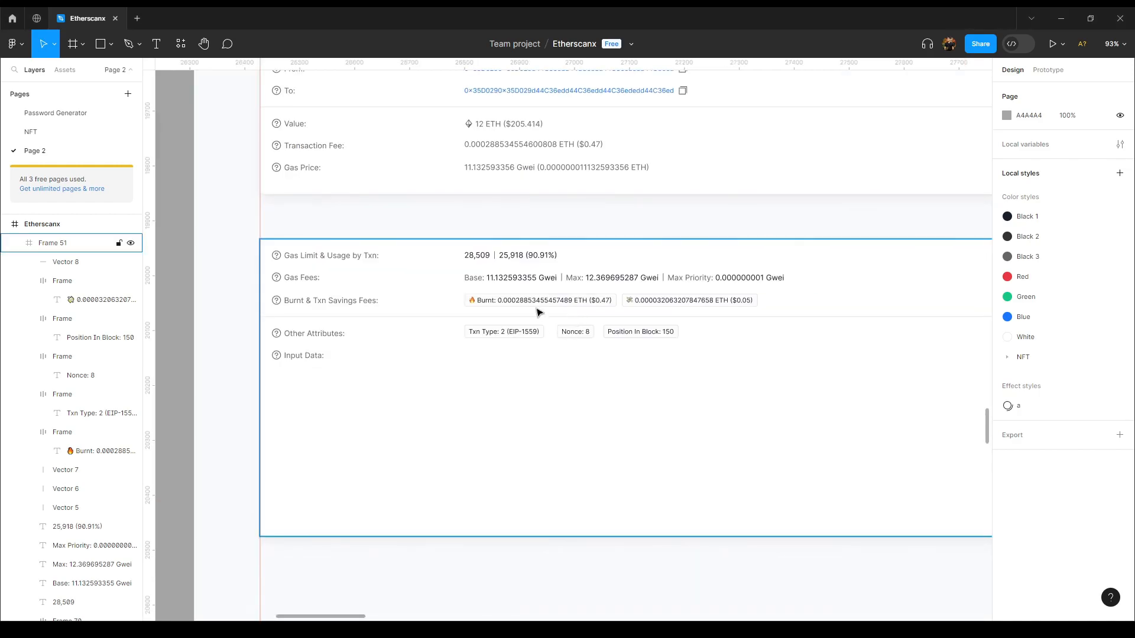
Copy the Base gas fee text below the Other Attributes badges and replace it with the copied "Function: transfer(address _to, uint256 _value) ***" input data
{"action": "left_click", "coordinate": [532, 281], "text": "ctrl"}
{"action": "left_click_drag", "start_coordinate": [532, 281], "coordinate": [531, 368]}
{"action": "double_click", "coordinate": [531, 368]}
{"action": "key", "text": "ctrl+v"}
{"action": "key", "text": "Escape"}
{"action": "left_click", "coordinate": [654, 218]}
{"action": "mouse_move", "coordinate": [314, 334]}
{"action": "left_mouse_down"}
{"action": "mouse_move", "coordinate": [877, 322]}
{"action": "mouse_move", "coordinate": [319, 313]}
{"action": "left_mouse_up"}
Wrap the function text beside Input Data in an auto layout frame
{"action": "left_click", "coordinate": [533, 350]}
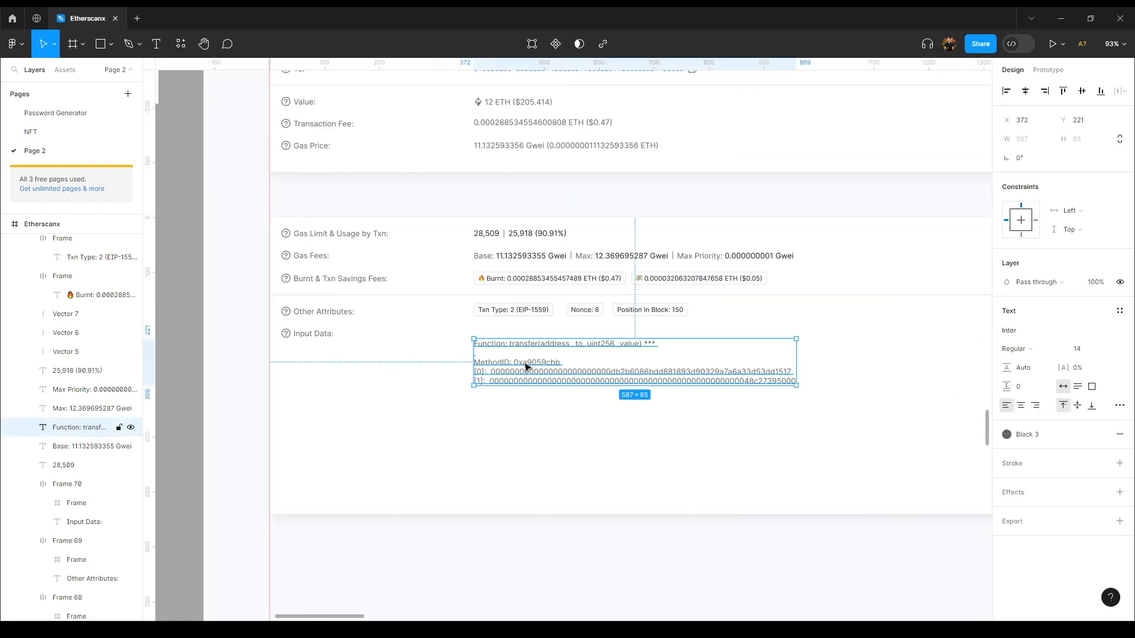
{"action": "left_click", "coordinate": [530, 240]}
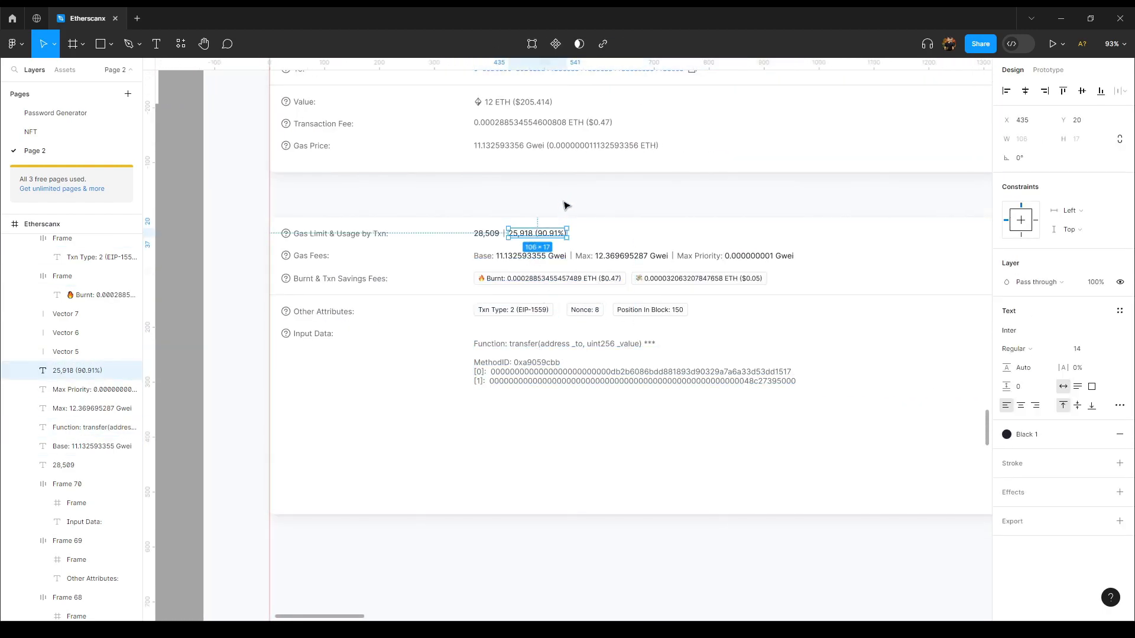
{"action": "left_click", "coordinate": [565, 207]}
{"action": "left_click_drag", "start_coordinate": [647, 298], "coordinate": [615, 305]}
{"action": "left_click", "coordinate": [563, 349]}
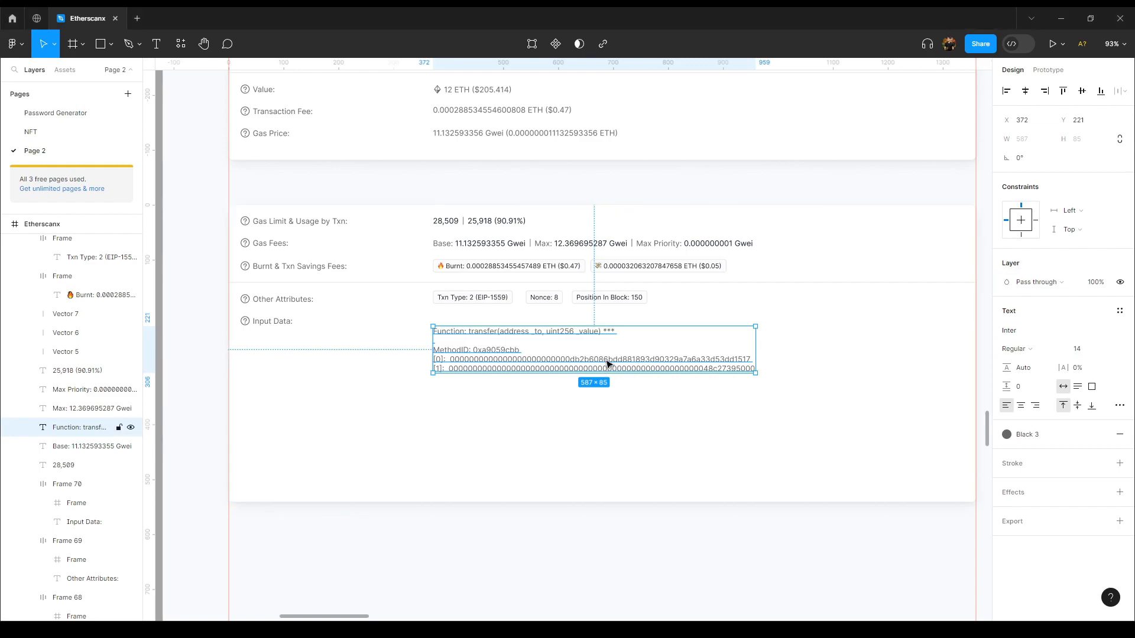
{"action": "key", "text": "shift+a"}
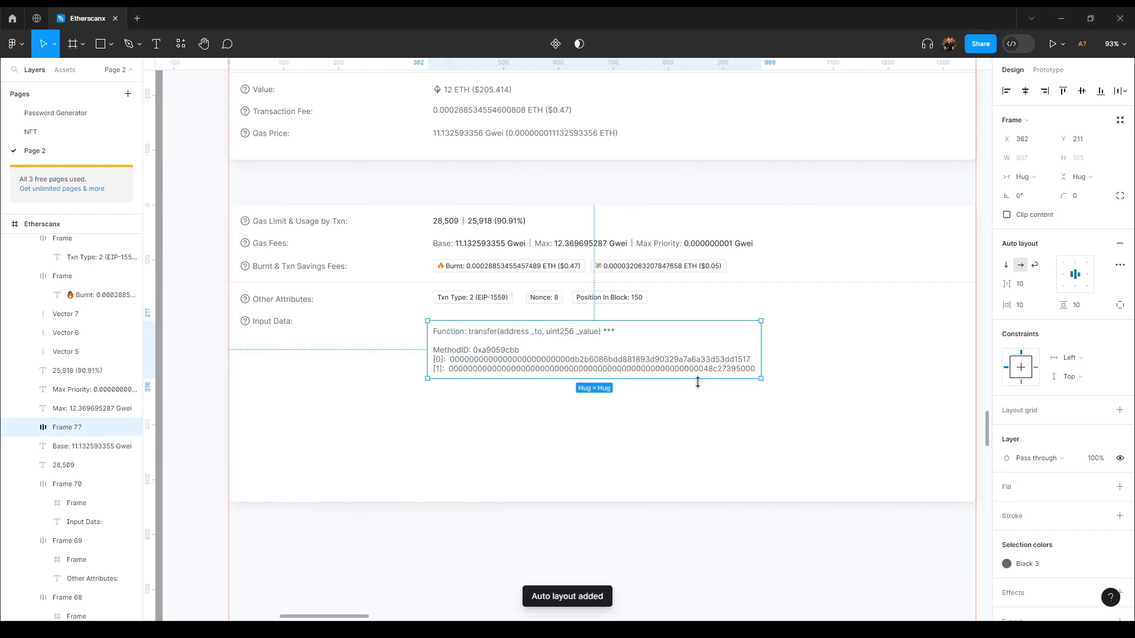
{"action": "key", "text": "ctrl+z"}
{"action": "right_click", "coordinate": [562, 369]}
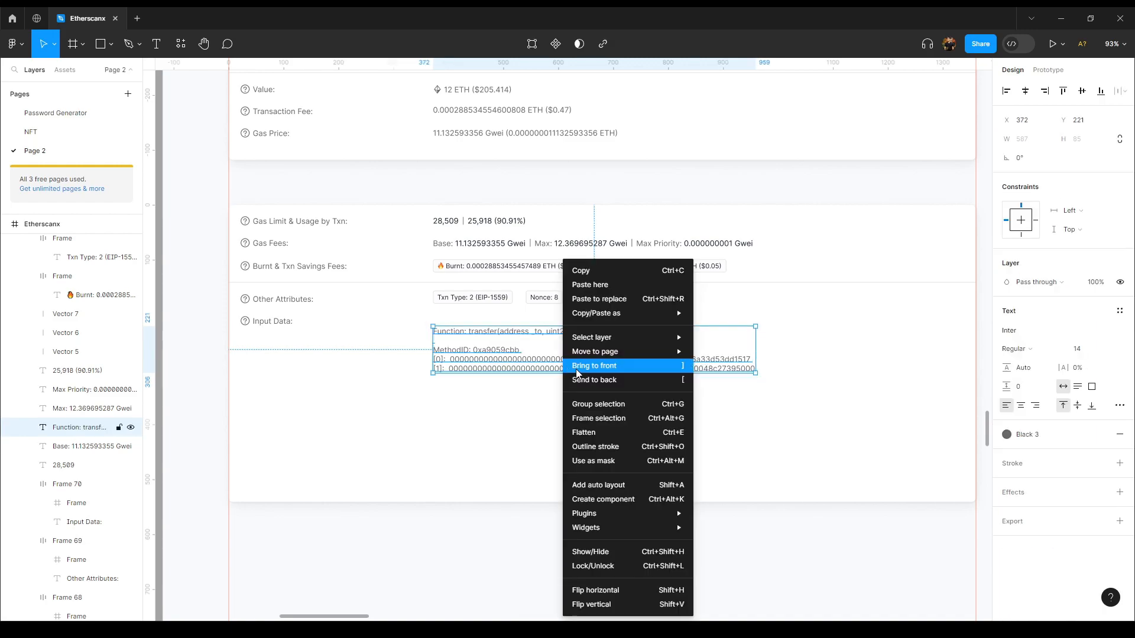
{"action": "left_click", "coordinate": [547, 370]}
{"action": "right_click", "coordinate": [540, 370]}
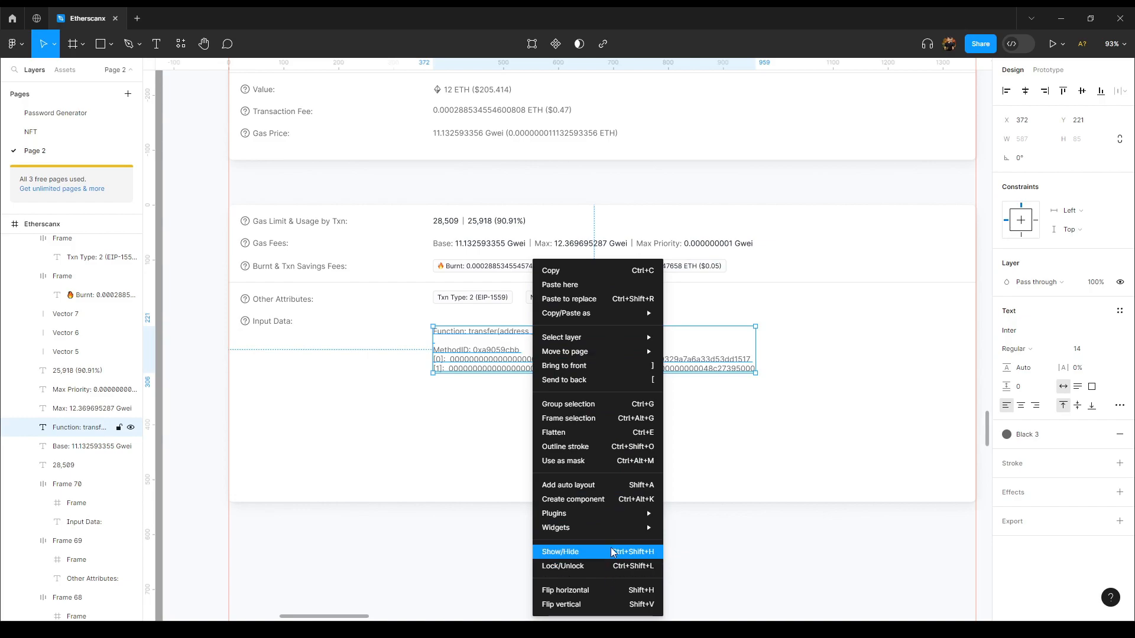
{"action": "left_click", "coordinate": [591, 486]}
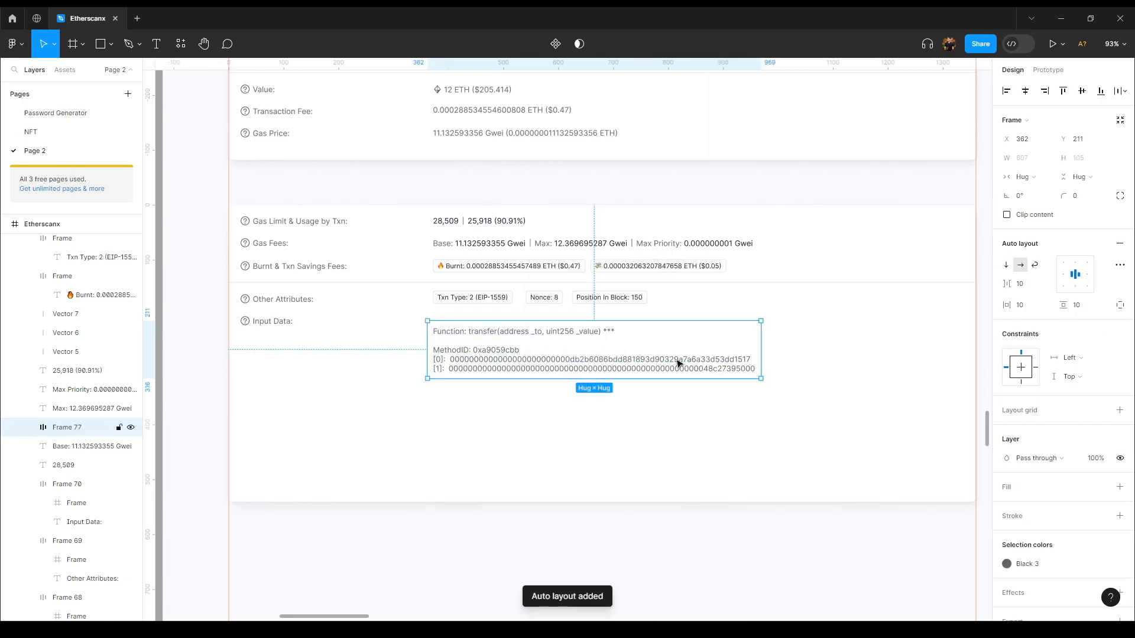
Add a fill to the Input Data frame with the Black 3 color style and detach the style
{"action": "left_click", "coordinate": [1120, 487]}
{"action": "left_click", "coordinate": [1101, 486]}
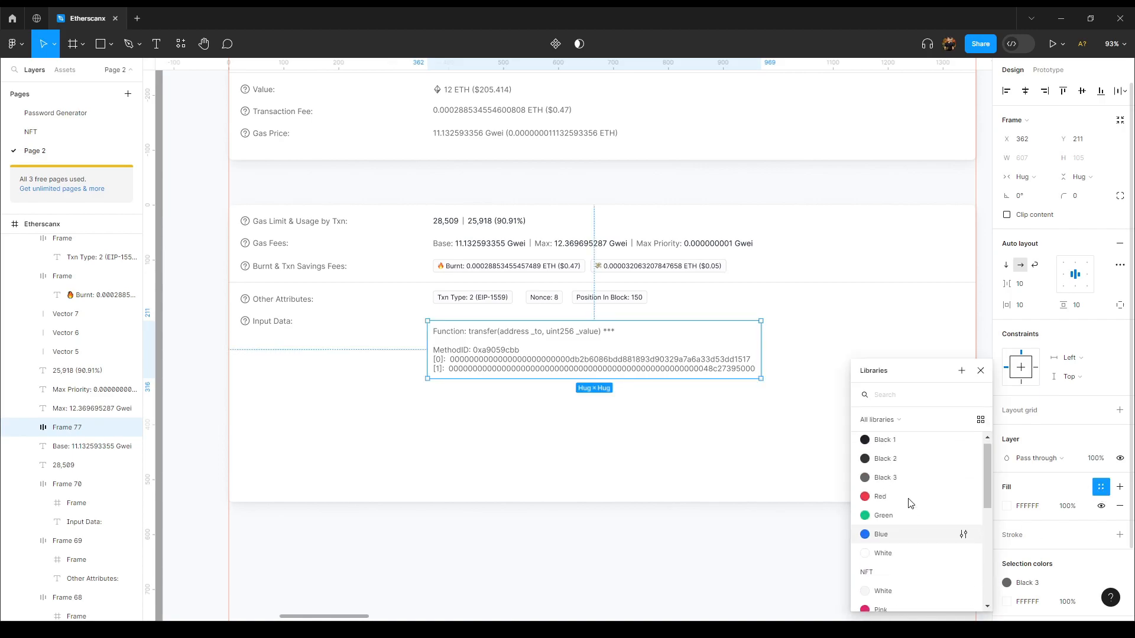
{"action": "scroll", "coordinate": [914, 502], "scroll_direction": "down", "scroll_amount": 8}
{"action": "scroll", "coordinate": [923, 508], "scroll_direction": "up", "scroll_amount": 10}
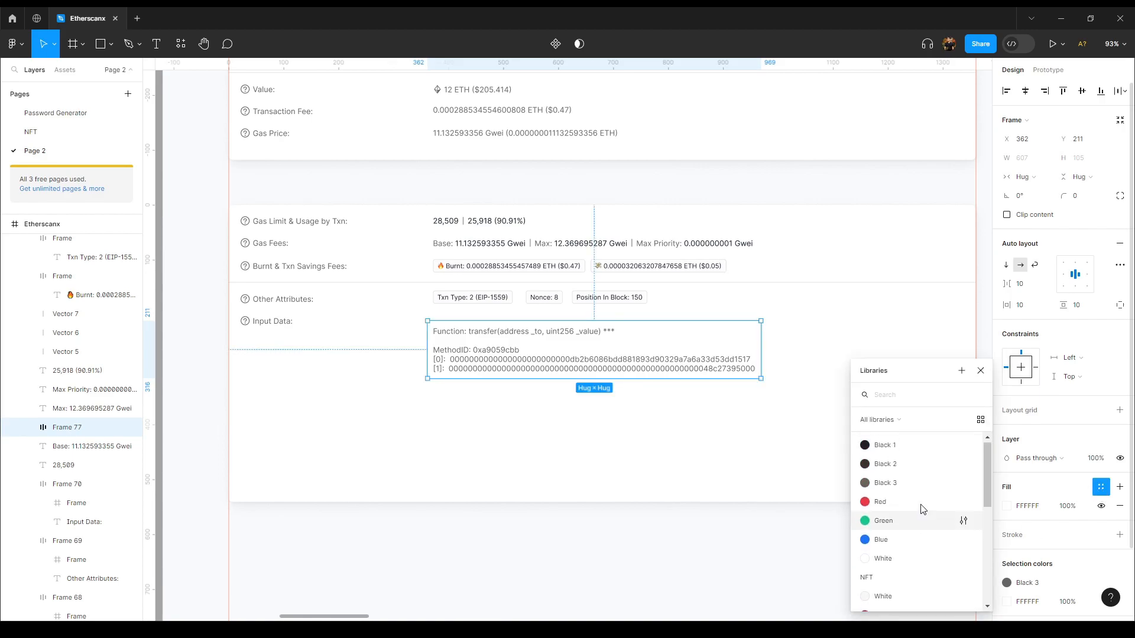
{"action": "left_click", "coordinate": [904, 480]}
{"action": "left_click", "coordinate": [1100, 487]}
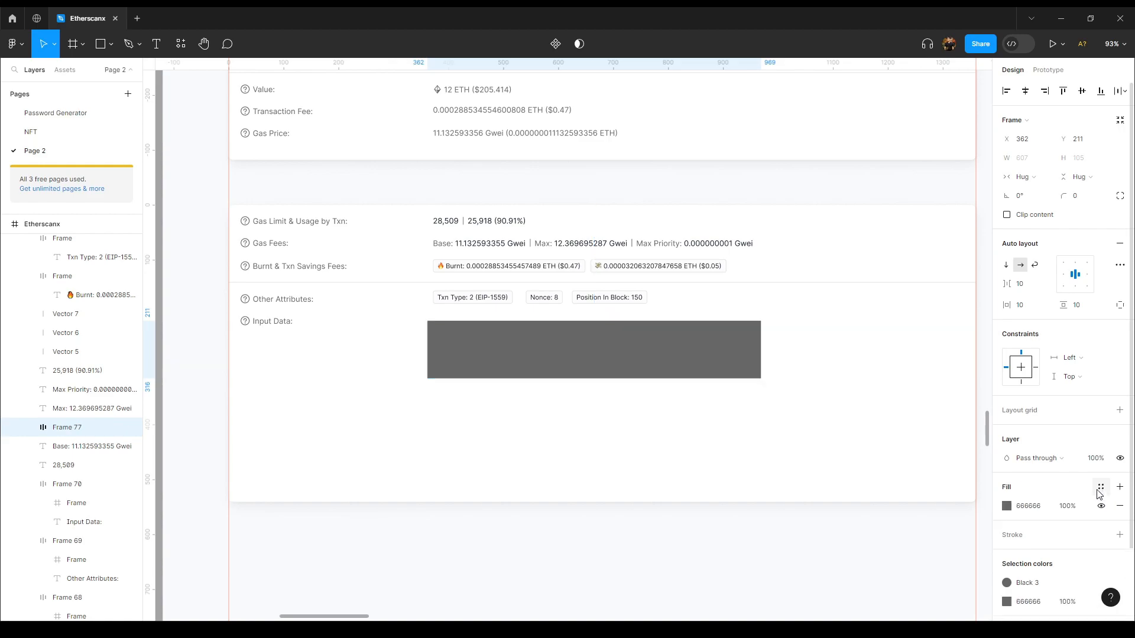
Copy the E3E3E3 color from the divider under Transaction Details and apply it as the Input Data frame's fill
{"action": "scroll", "coordinate": [721, 396], "scroll_direction": "up", "scroll_amount": 7}
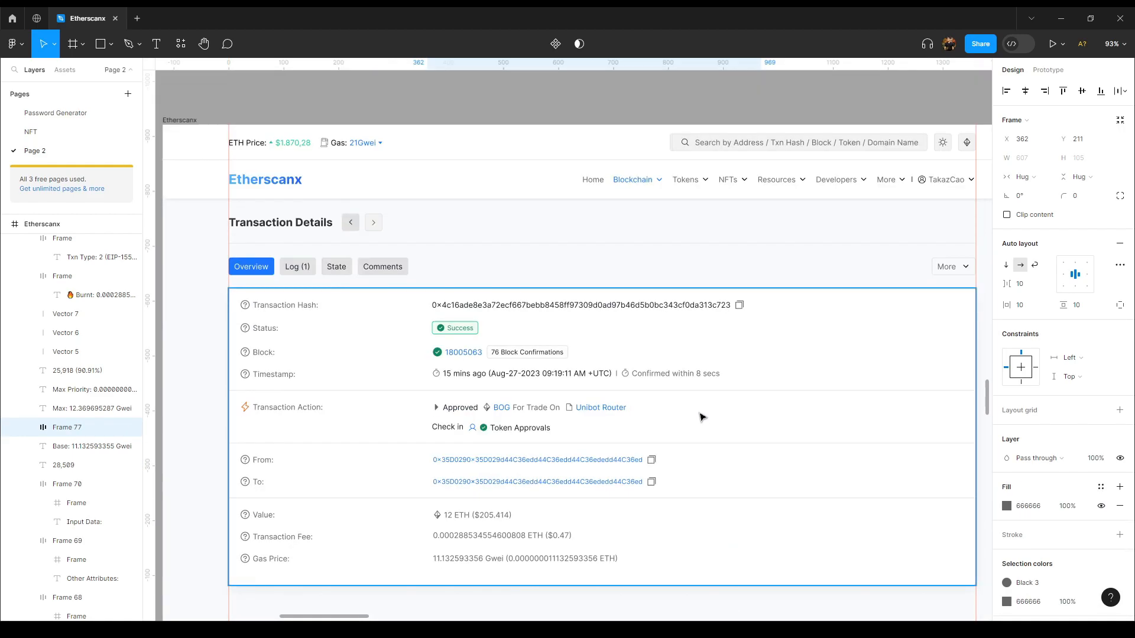
{"action": "left_click", "coordinate": [729, 244]}
{"action": "left_click", "coordinate": [1034, 359]}
{"action": "key", "text": "ctrl+c"}
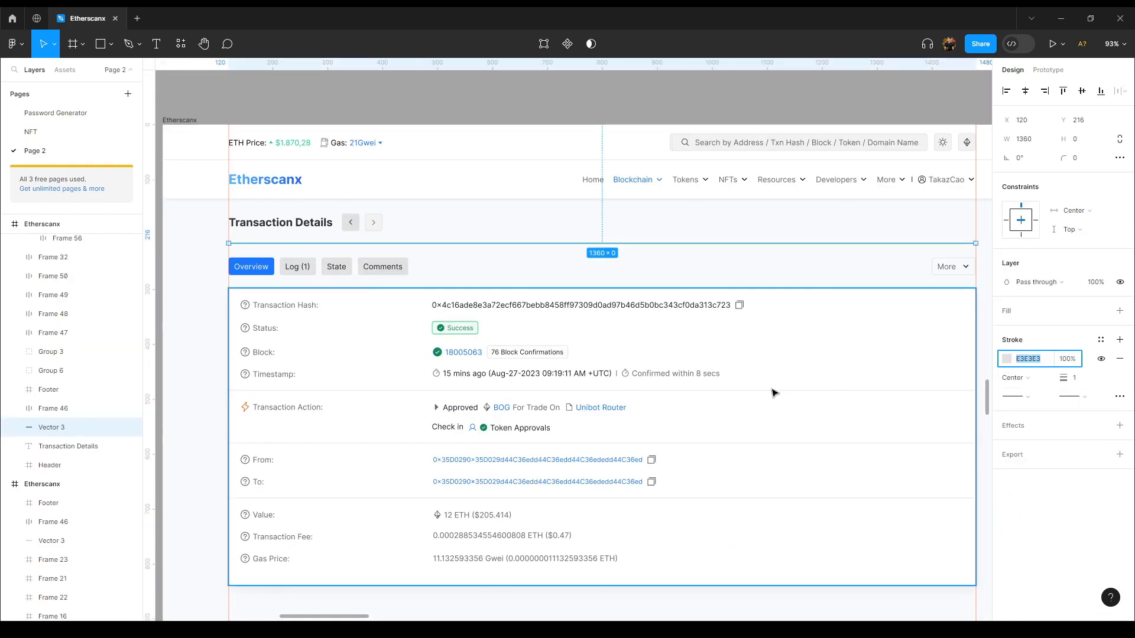
{"action": "scroll", "coordinate": [718, 396], "scroll_direction": "down", "scroll_amount": 8}
{"action": "left_click", "coordinate": [676, 299]}
{"action": "left_click", "coordinate": [1033, 510]}
{"action": "key", "text": "ctrl+v"}
{"action": "key", "text": "Return"}
{"action": "left_click", "coordinate": [727, 523]}
Lighten the Input Data frame's fill to F6F6F6
{"action": "double_click", "coordinate": [724, 282]}
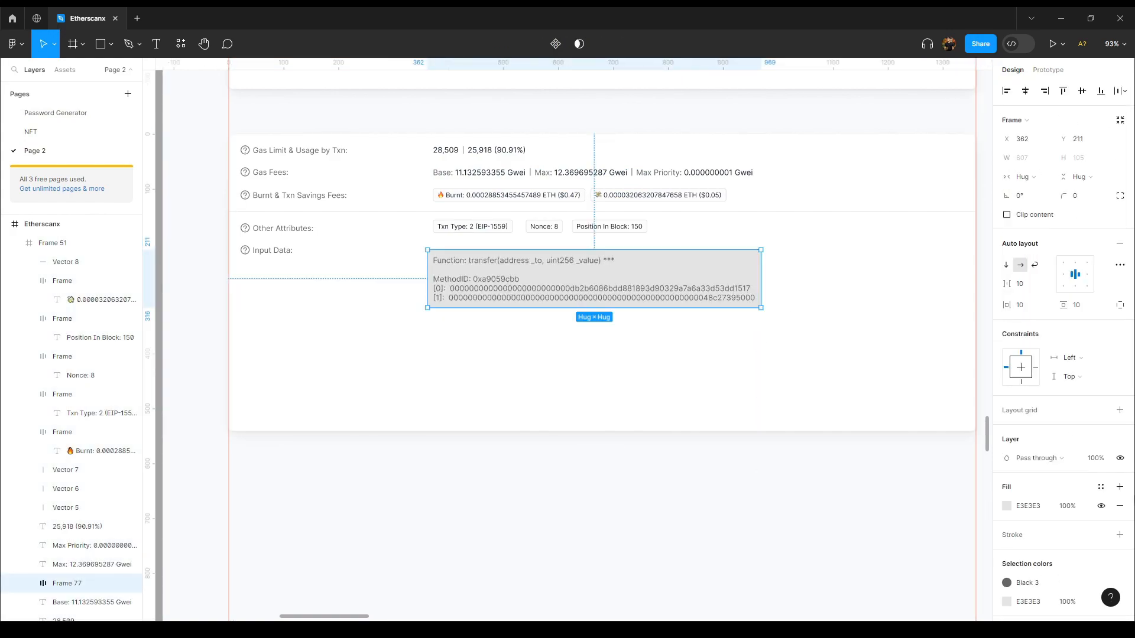
{"action": "left_click", "coordinate": [1006, 506]}
{"action": "left_click_drag", "start_coordinate": [851, 333], "coordinate": [849, 324]}
{"action": "left_click_drag", "start_coordinate": [849, 327], "coordinate": [844, 330]}
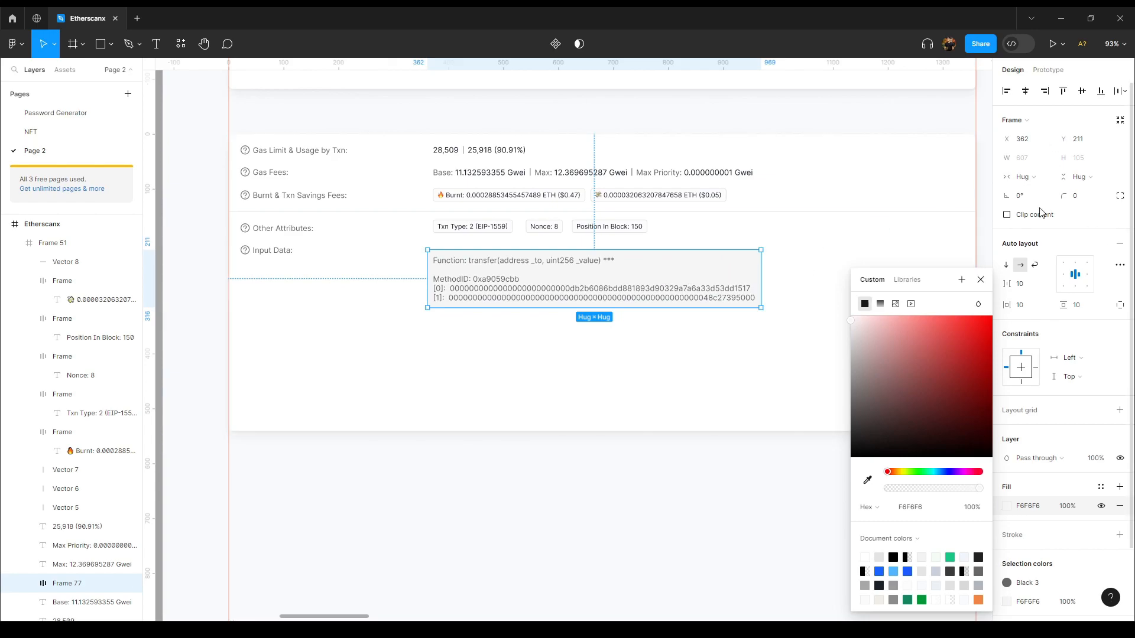
{"action": "left_click", "coordinate": [733, 343]}
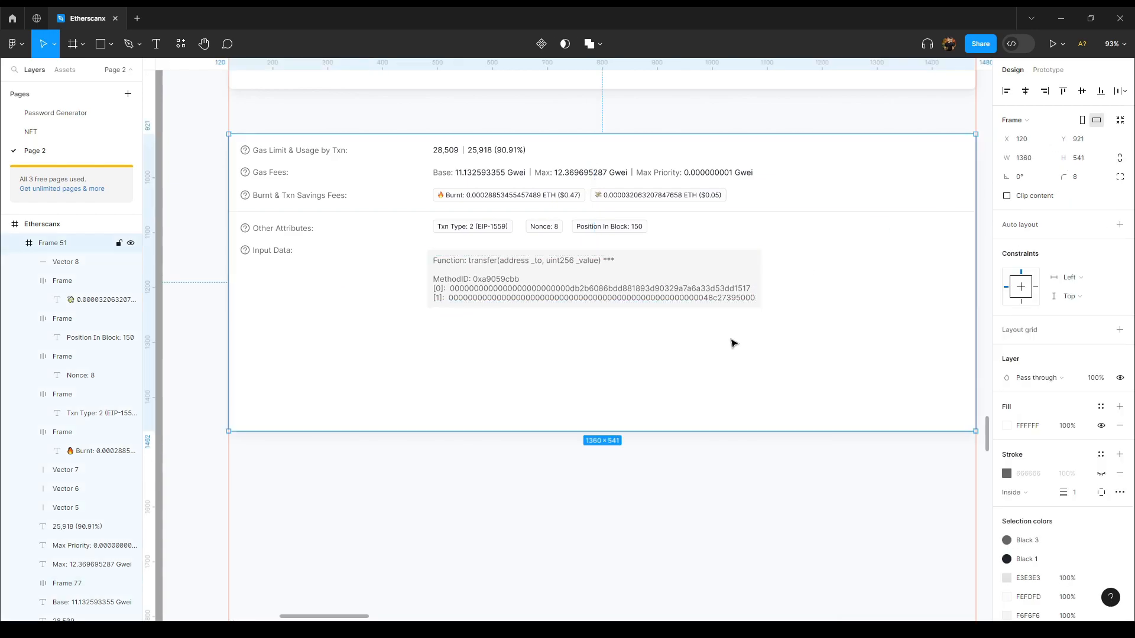
Set the Input Data frame's corner radius to 4 and its padding to 39 horizontal and 36 vertical
{"action": "left_click", "coordinate": [707, 271]}
{"action": "left_click", "coordinate": [1086, 197]}
{"action": "type", "text": "4"}
{"action": "key", "text": "Return"}
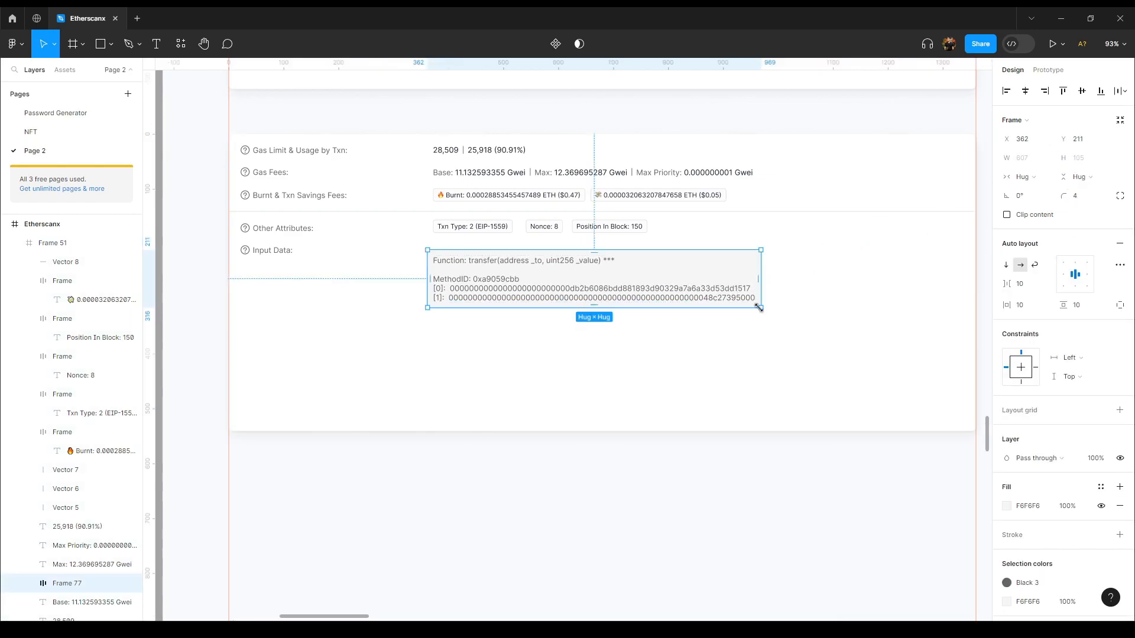
{"action": "left_click_drag", "start_coordinate": [1007, 305], "coordinate": [1096, 307]}
{"action": "scroll", "coordinate": [859, 467], "scroll_direction": "right", "scroll_amount": 3}
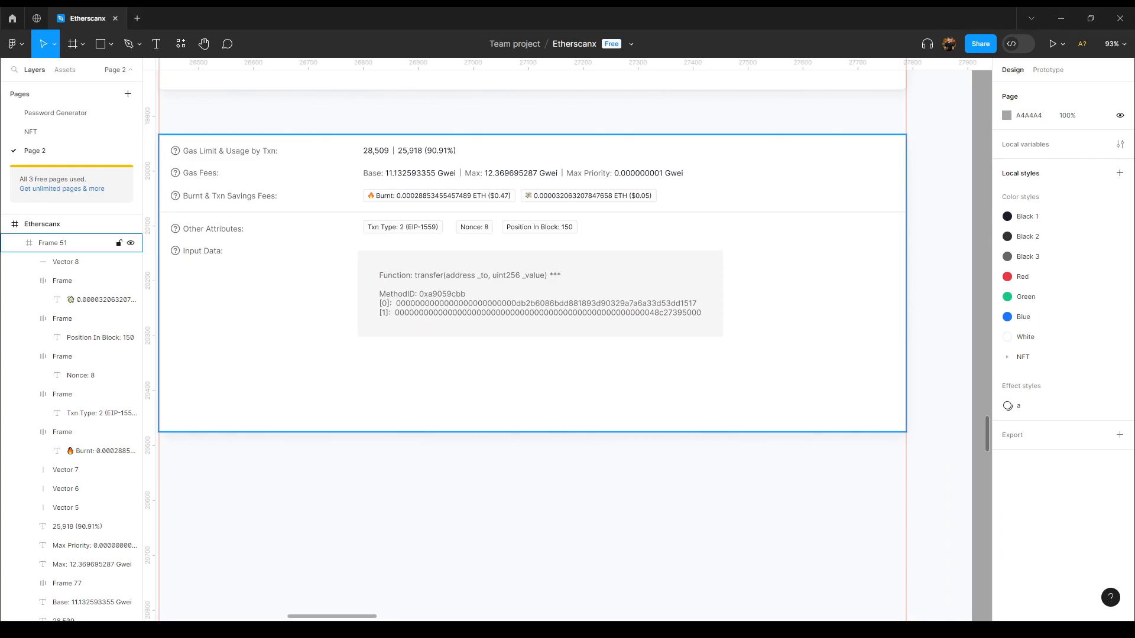
Switch the function text inside the Input Data frame to a fixed width
{"action": "left_click", "coordinate": [667, 309]}
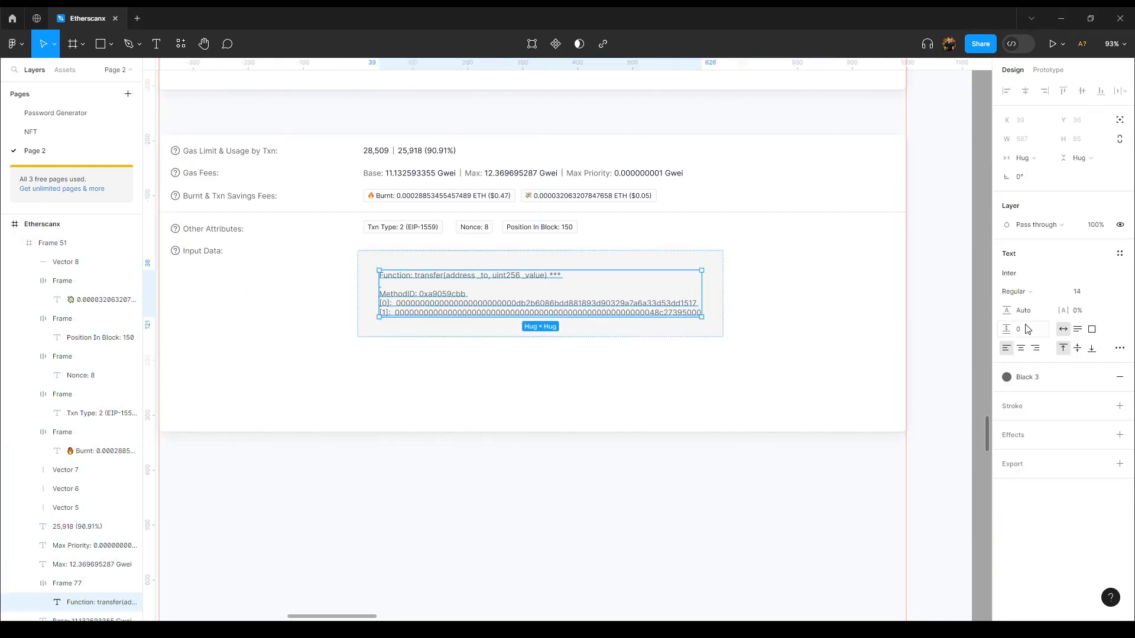
{"action": "left_click", "coordinate": [1026, 158]}
{"action": "left_click", "coordinate": [1057, 147]}
Widen the Input Data frame to 922 with its text left-aligned, and move the frame to X 372
{"action": "left_click", "coordinate": [709, 278]}
{"action": "left_click_drag", "start_coordinate": [723, 282], "coordinate": [865, 280]}
{"action": "left_click", "coordinate": [1062, 274]}
{"action": "left_click", "coordinate": [697, 311]}
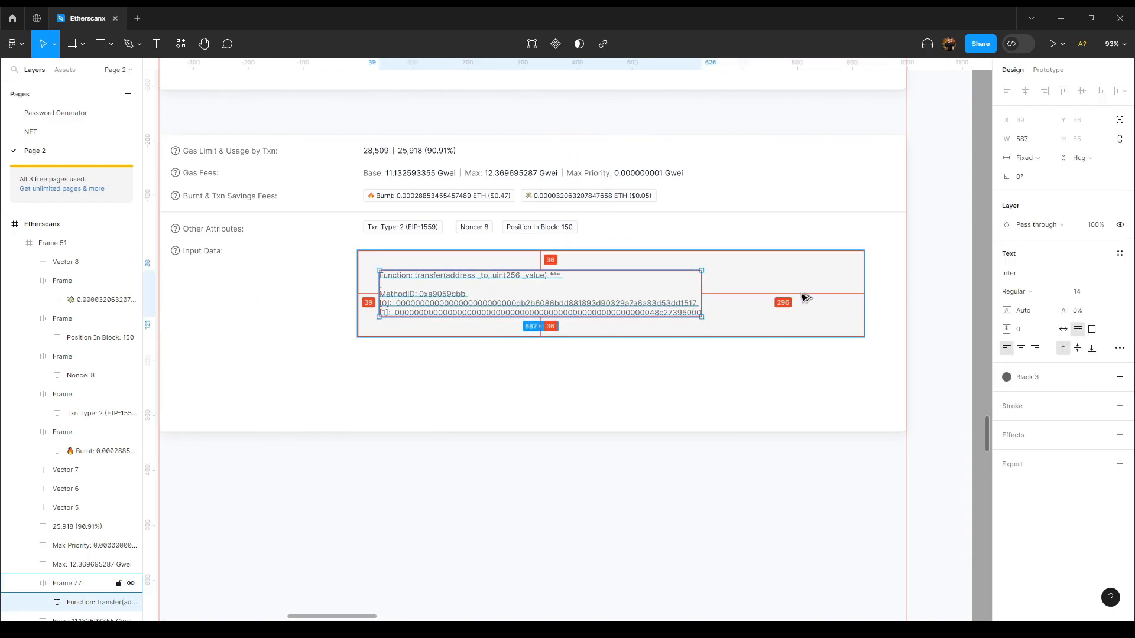
{"action": "left_click_drag", "start_coordinate": [793, 300], "coordinate": [799, 298]}
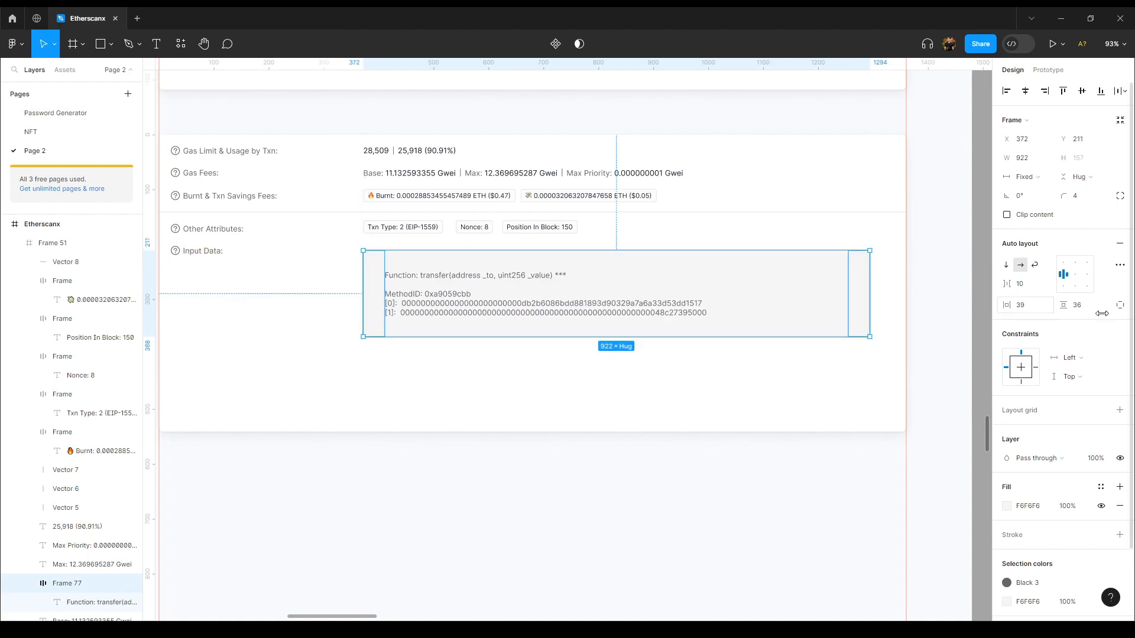
Set the Input Data frame's horizontal and vertical padding to 16
{"action": "left_click", "coordinate": [1031, 308]}
{"action": "type", "text": "16"}
{"action": "key", "text": "Return"}
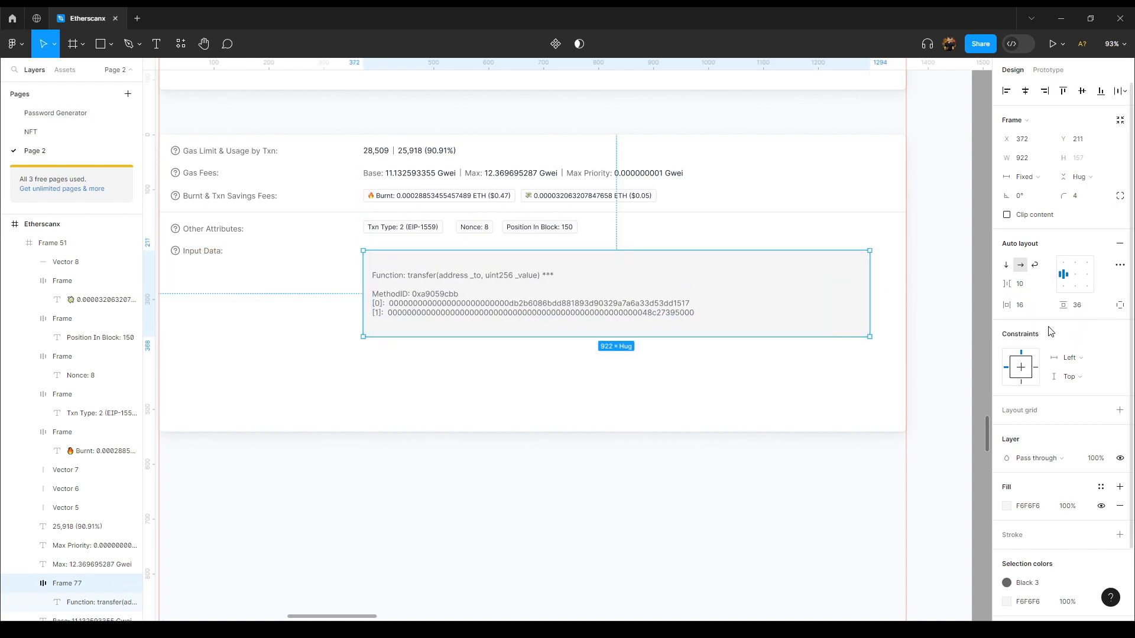
{"action": "left_click", "coordinate": [1086, 307]}
{"action": "type", "text": "1"}
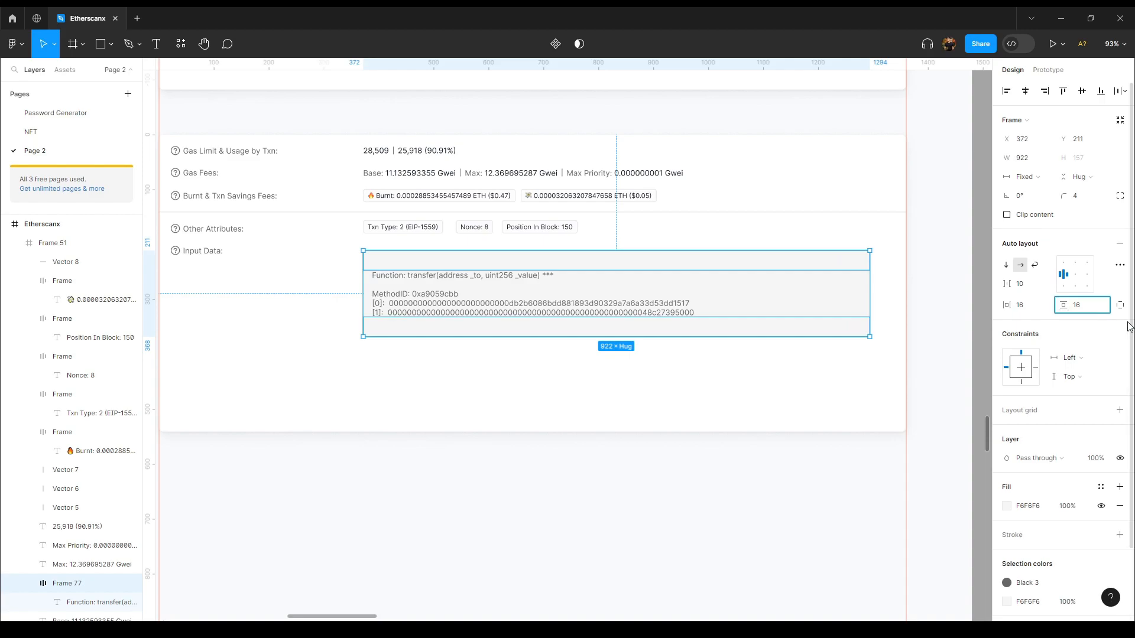
{"action": "key", "text": "Return"}
{"action": "left_click", "coordinate": [961, 326]}
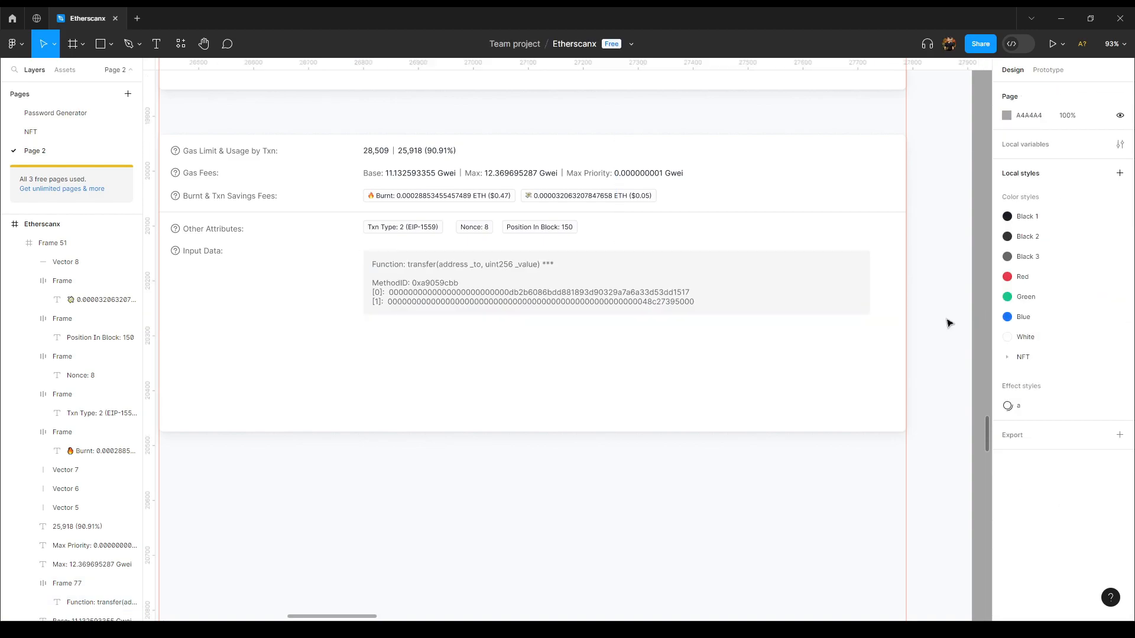
Set the Input Data frame's corner radius to 8
{"action": "double_click", "coordinate": [845, 291]}
{"action": "left_click", "coordinate": [1091, 203]}
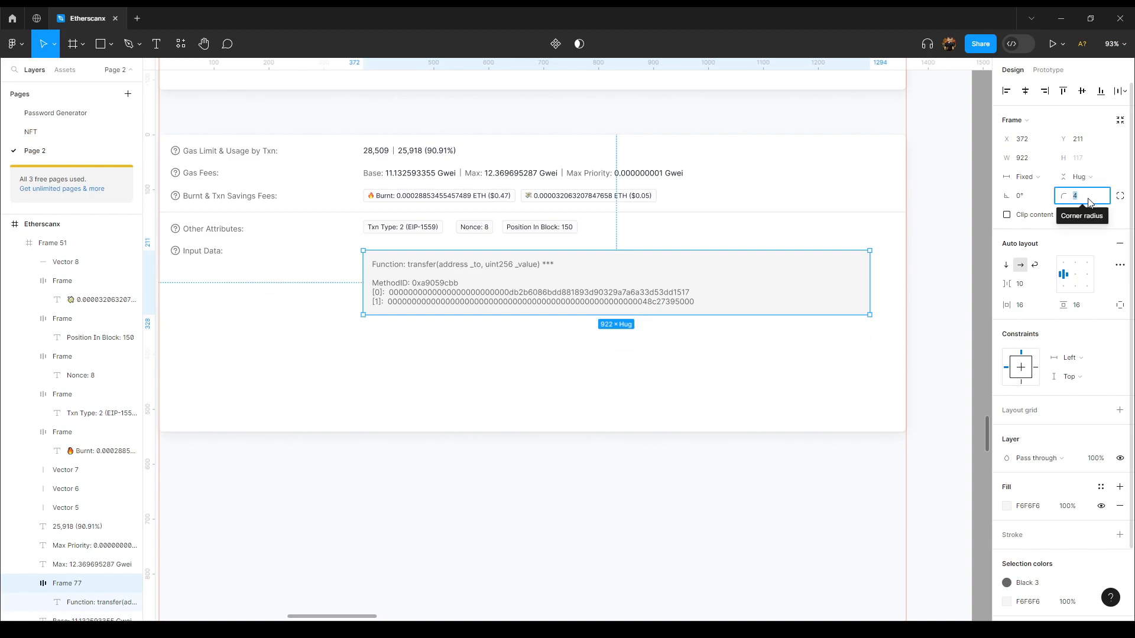
{"action": "type", "text": "8"}
{"action": "key", "text": "Return"}
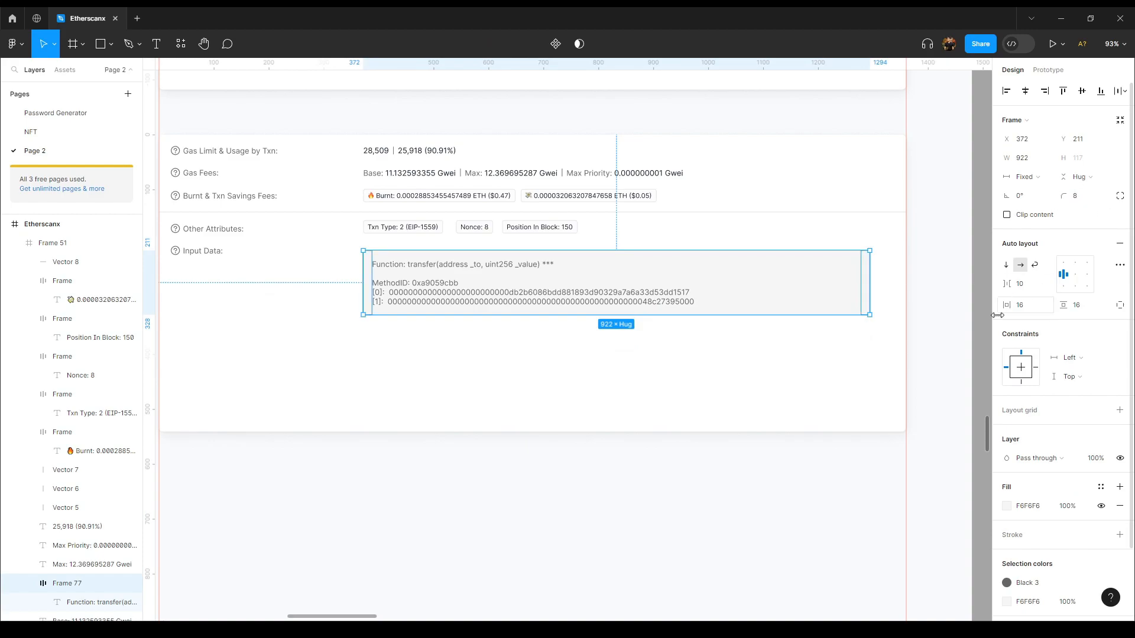
{"action": "left_click", "coordinate": [962, 351]}
Try the Black 2 color style on the function text in the Input Data frame, and switch it back to Black 3
{"action": "scroll", "coordinate": [966, 350], "scroll_direction": "up", "scroll_amount": 3}
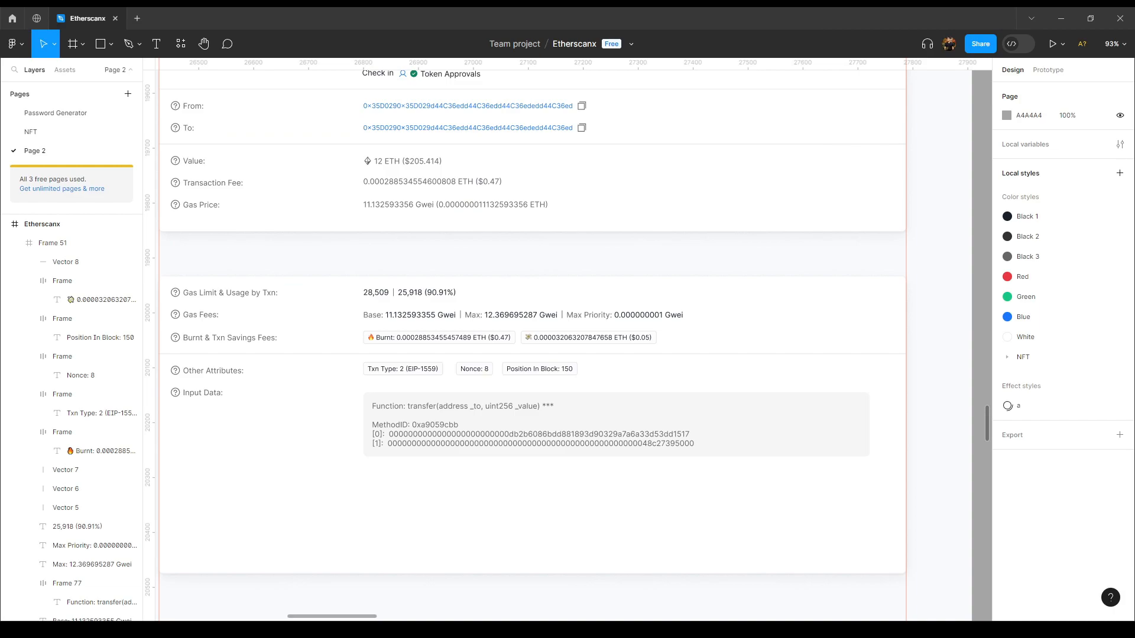
{"action": "scroll", "coordinate": [942, 367], "scroll_direction": "down", "scroll_amount": 1}
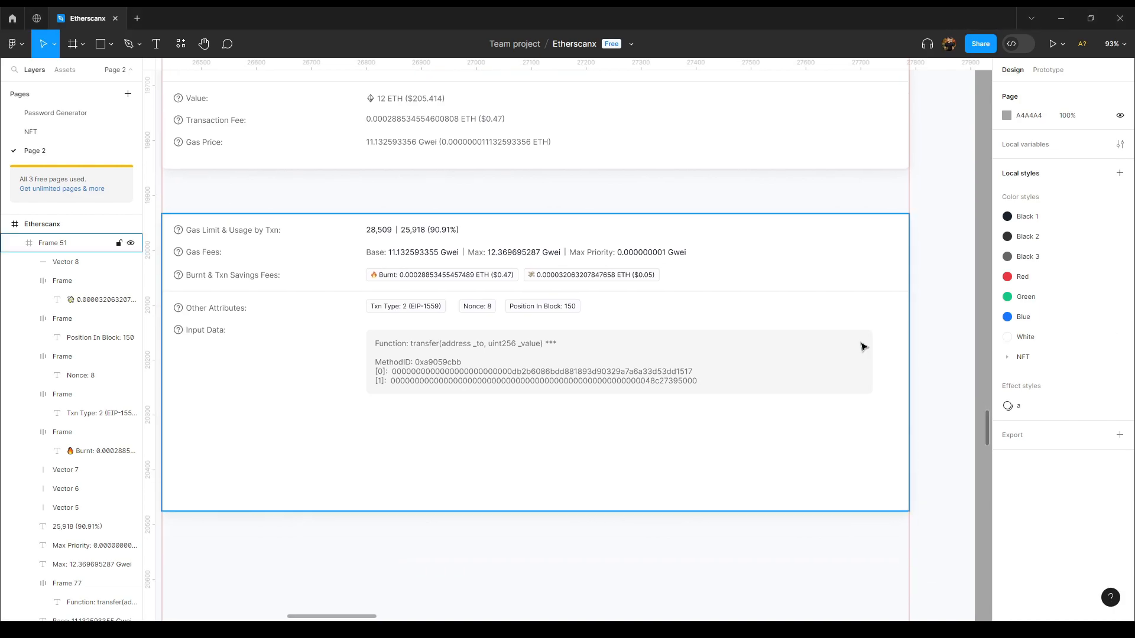
{"action": "scroll", "coordinate": [714, 331], "scroll_direction": "left", "scroll_amount": 1}
{"action": "scroll", "coordinate": [714, 331], "scroll_direction": "down", "scroll_amount": 1}
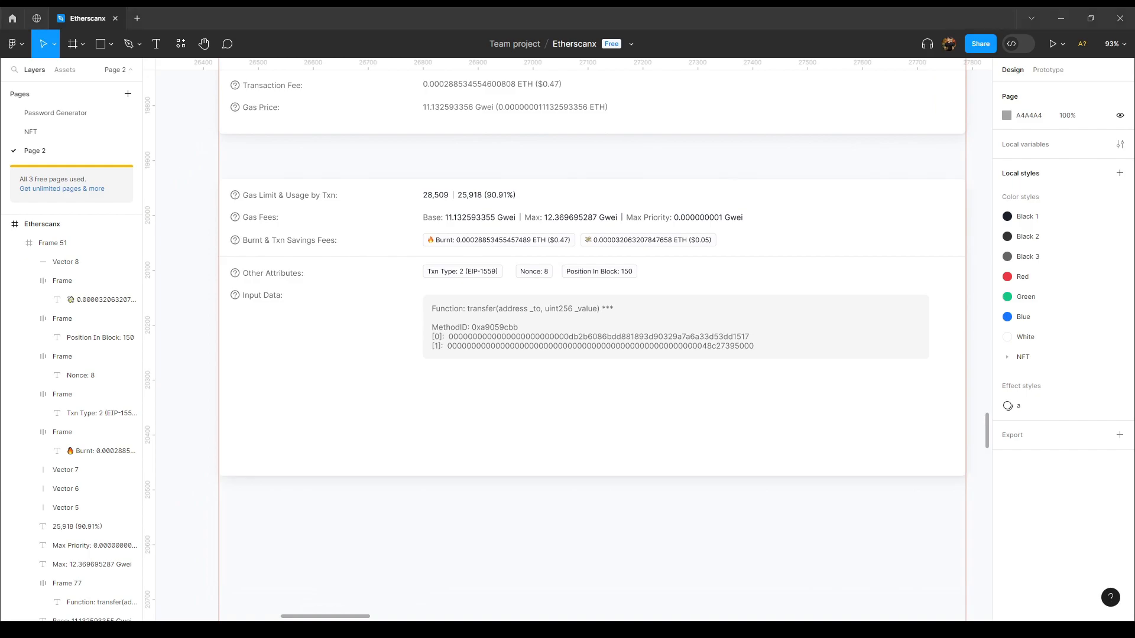
{"action": "left_click", "coordinate": [658, 343]}
{"action": "left_click", "coordinate": [491, 336]}
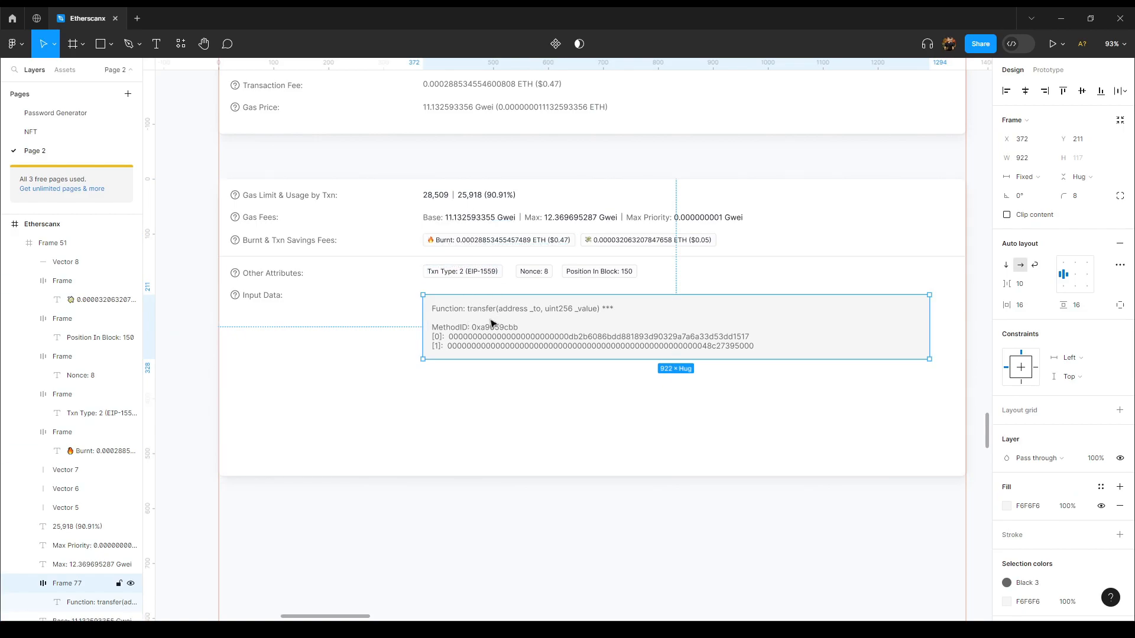
{"action": "left_click", "coordinate": [491, 327]}
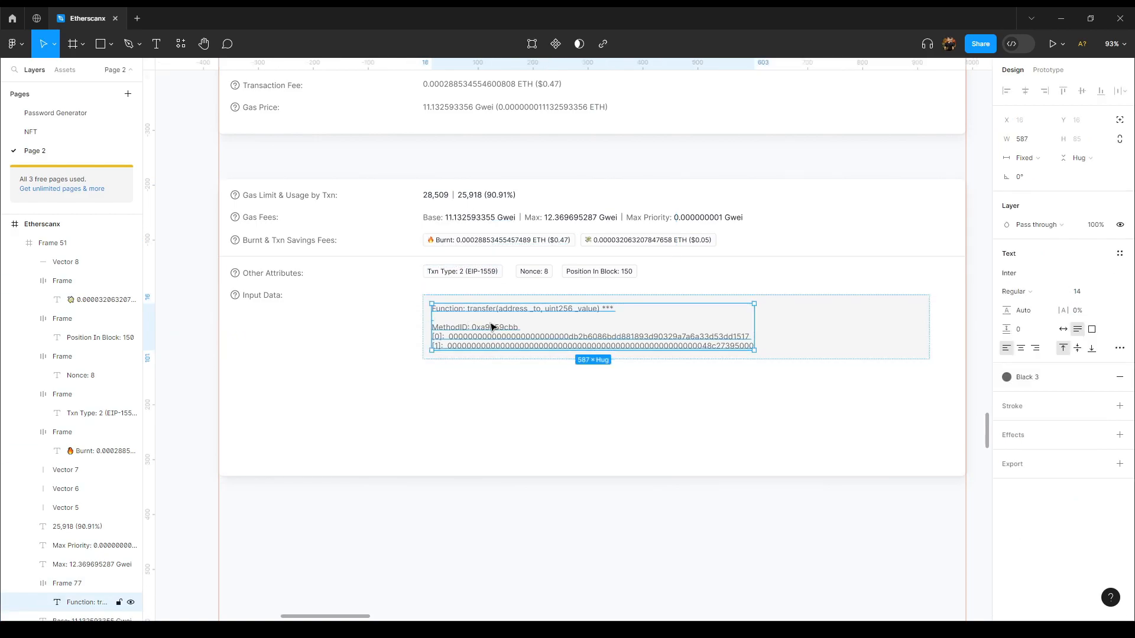
{"action": "left_click", "coordinate": [1048, 381]}
{"action": "left_click", "coordinate": [892, 466]}
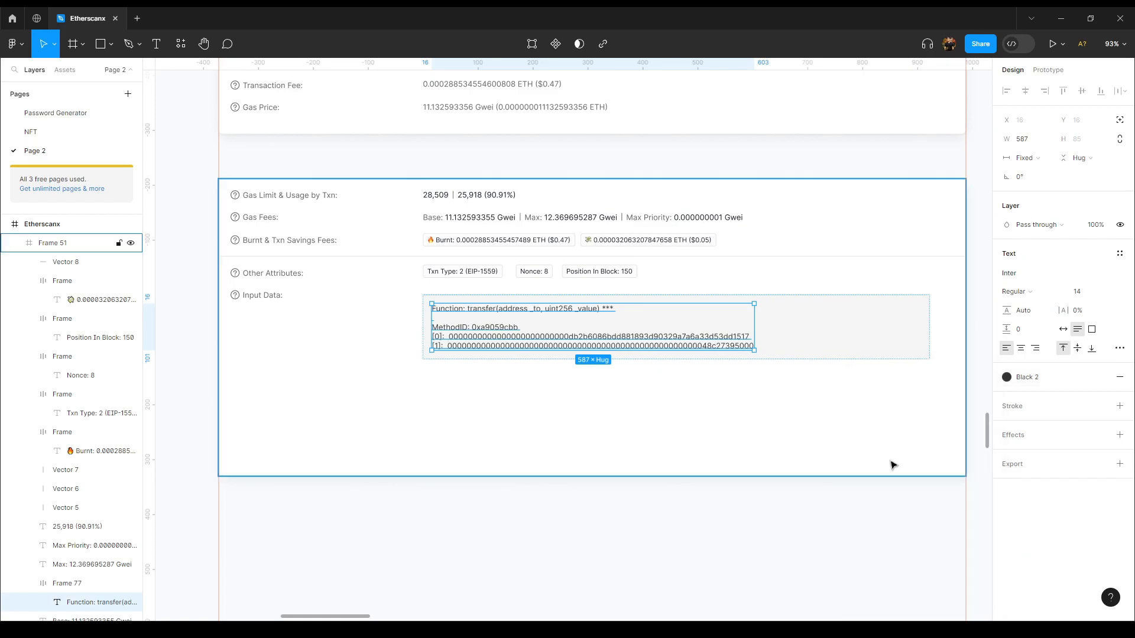
{"action": "left_click", "coordinate": [1043, 377]}
{"action": "left_click", "coordinate": [922, 486]}
{"action": "left_click", "coordinate": [862, 359]}
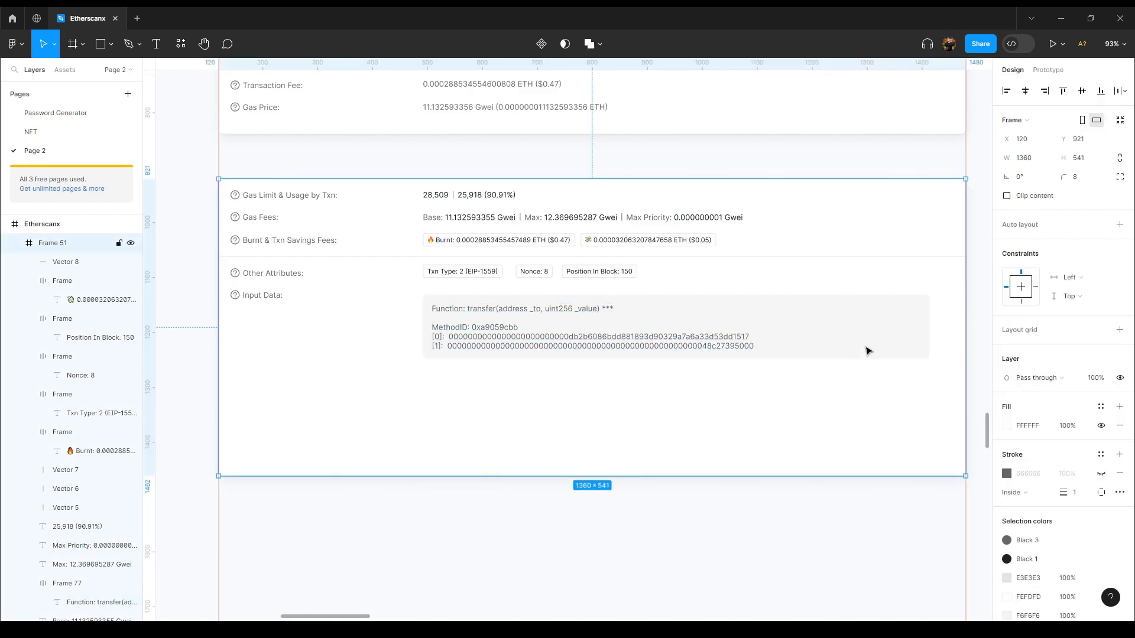
Check the spacing around the function text and move the Input Data frame up to Y 201, aligned with the Input Data label row
{"action": "double_click", "coordinate": [878, 325]}
{"action": "double_click", "coordinate": [587, 333]}
{"action": "key", "text": "alt"}
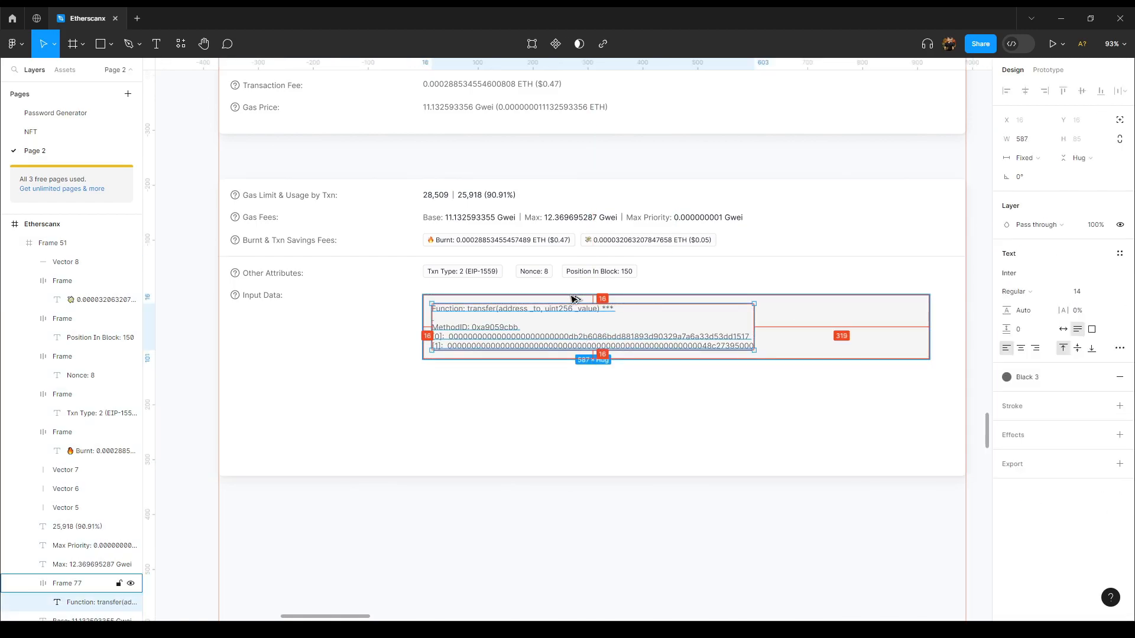
{"action": "left_click", "coordinate": [566, 295]}
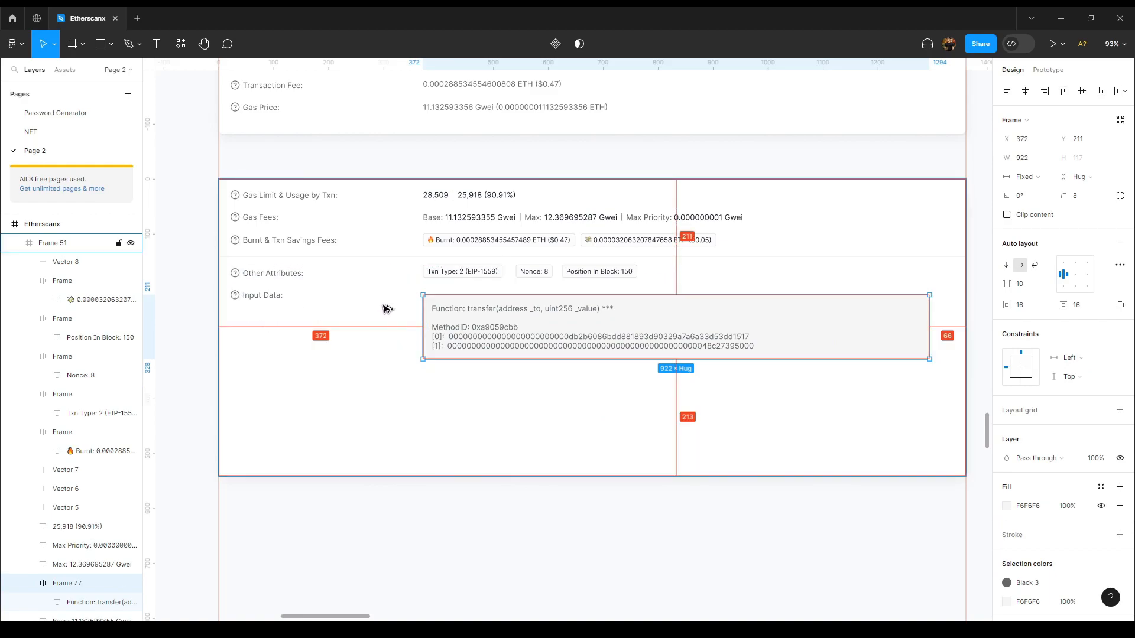
{"action": "key", "text": "shift+Up"}
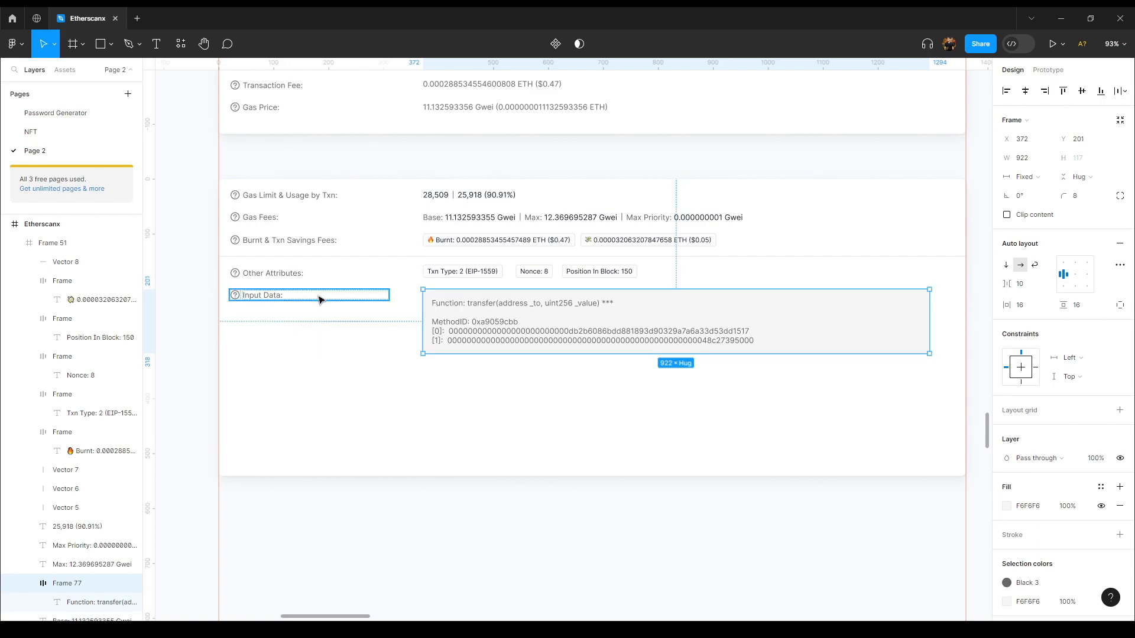
{"action": "left_click", "coordinate": [319, 296], "text": "shift"}
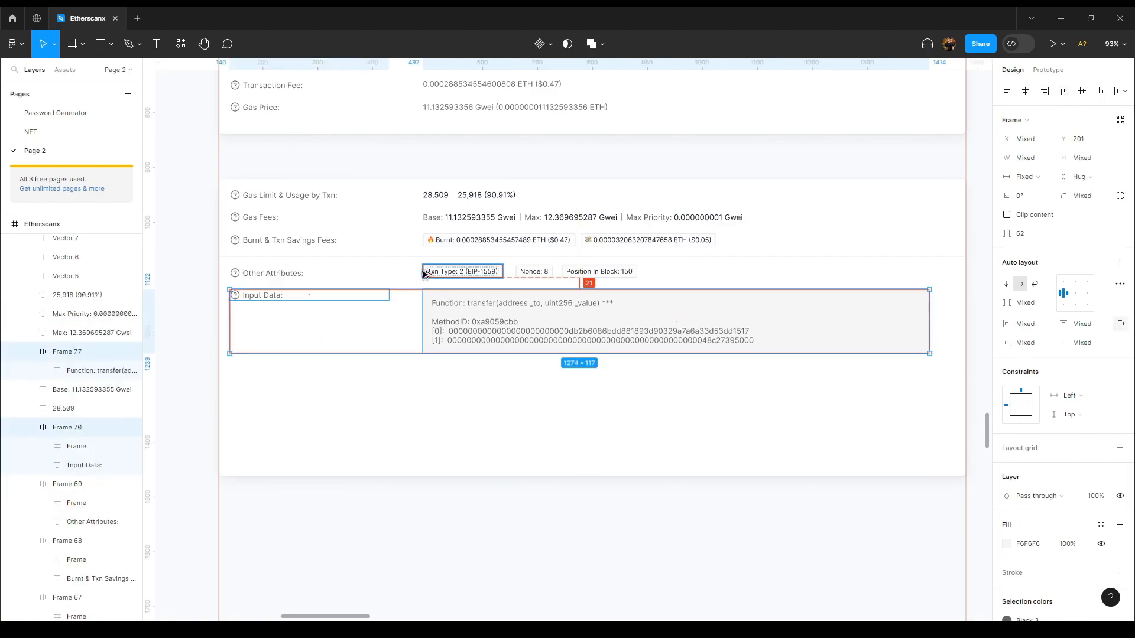
{"action": "key", "text": "Up"}
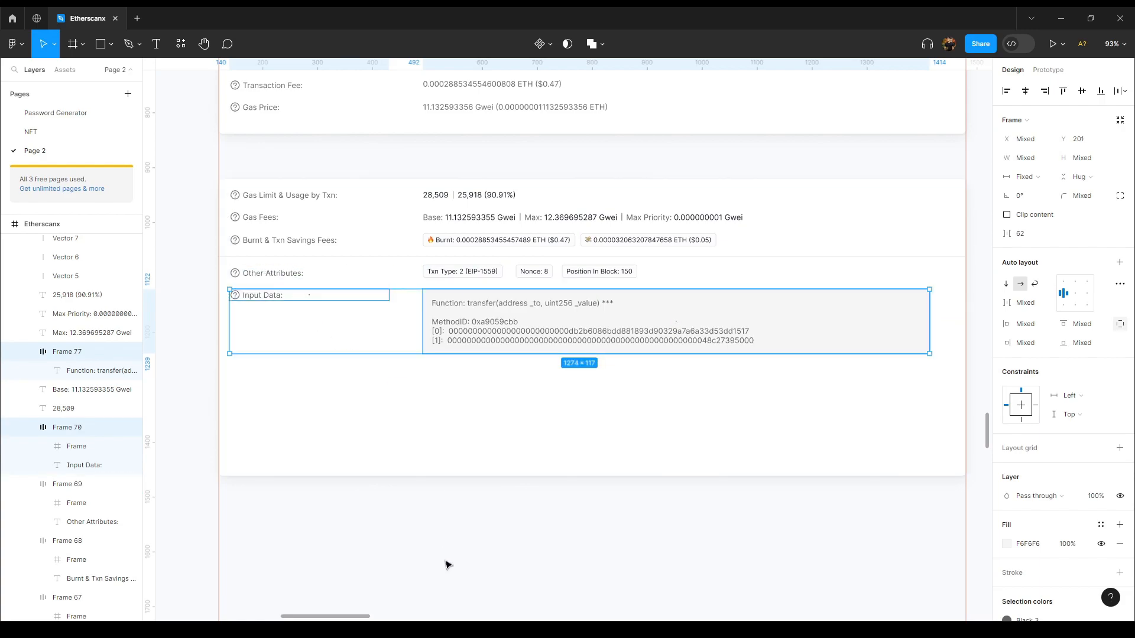
Examine the button row below the input data box in the reference screenshot beside the design
{"action": "left_click", "coordinate": [456, 547]}
{"action": "scroll", "coordinate": [461, 464], "scroll_direction": "left", "scroll_amount": 1}
{"action": "scroll", "coordinate": [462, 465], "scroll_direction": "left", "scroll_amount": 10}
{"action": "scroll", "coordinate": [462, 464], "scroll_direction": "up", "scroll_amount": 3}
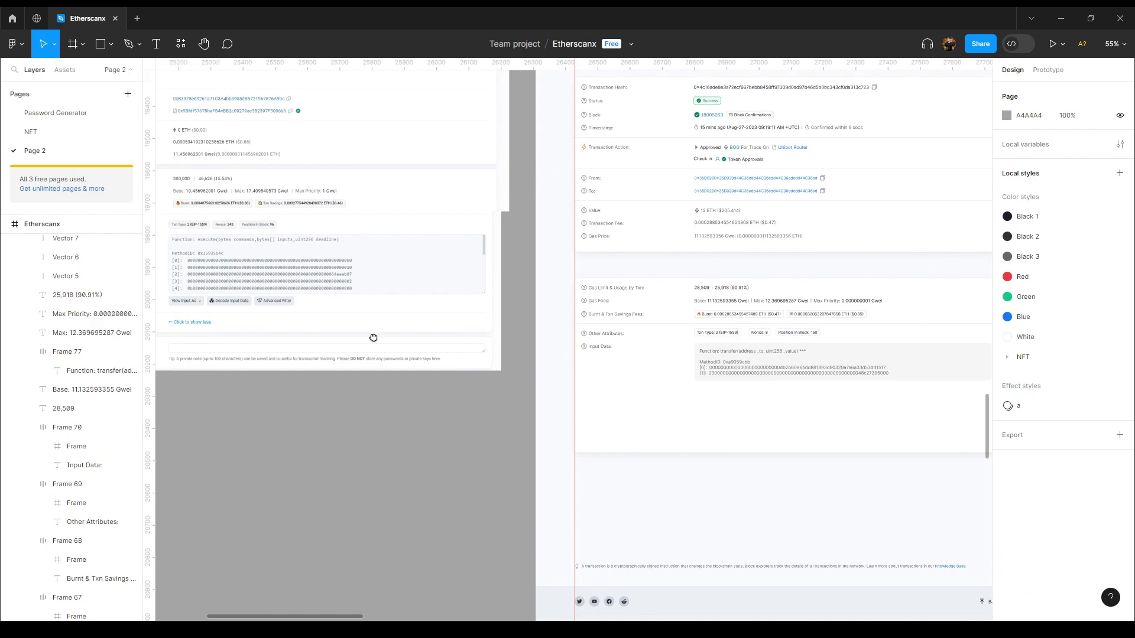
{"action": "scroll", "coordinate": [783, 428], "scroll_direction": "right", "scroll_amount": 10}
{"action": "scroll", "coordinate": [782, 428], "scroll_direction": "down", "scroll_amount": 3}
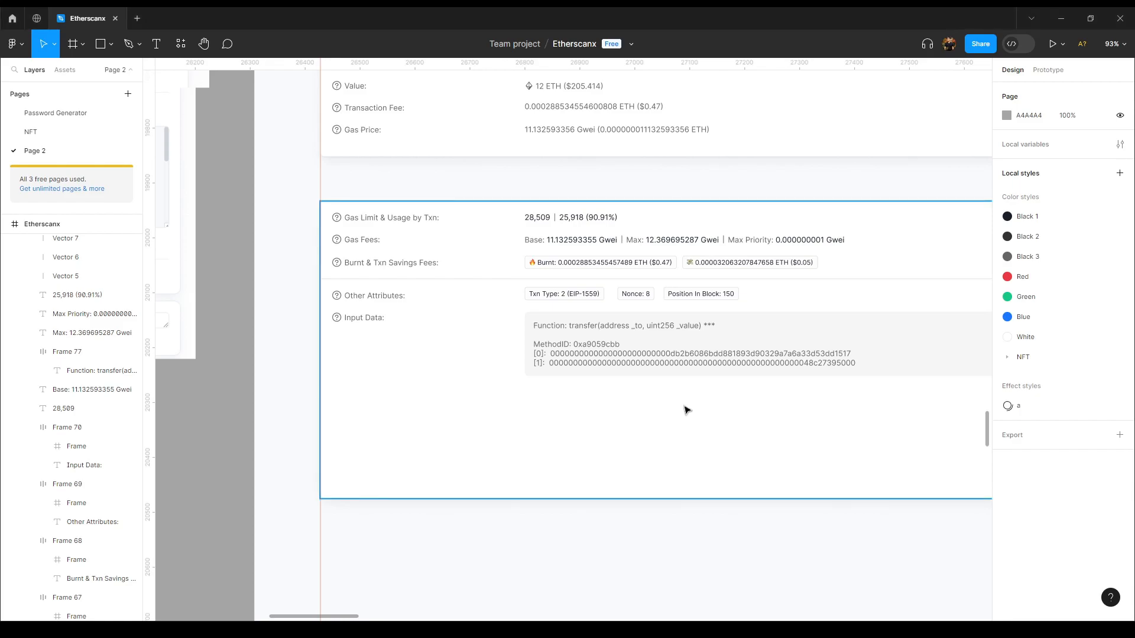
{"action": "scroll", "coordinate": [680, 405], "scroll_direction": "right", "scroll_amount": 3}
{"action": "scroll", "coordinate": [680, 405], "scroll_direction": "down", "scroll_amount": 1}
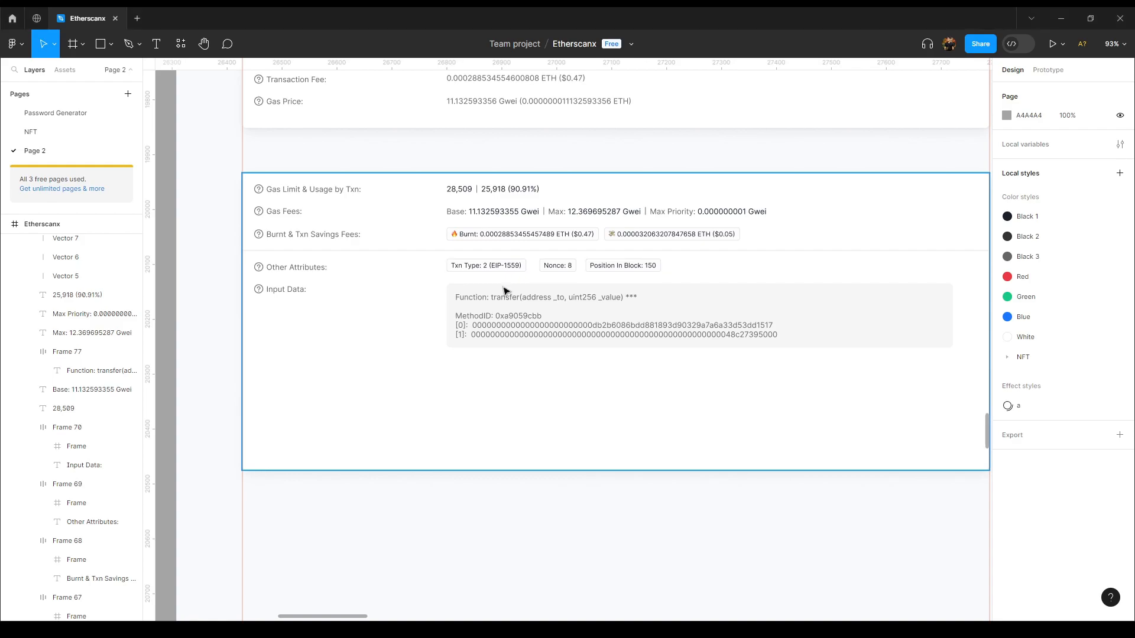
Copy the More dropdown button from above the upper card and place it under the Input Data box at X 372, Y 336
{"action": "scroll", "coordinate": [505, 290], "scroll_direction": "up", "scroll_amount": 8}
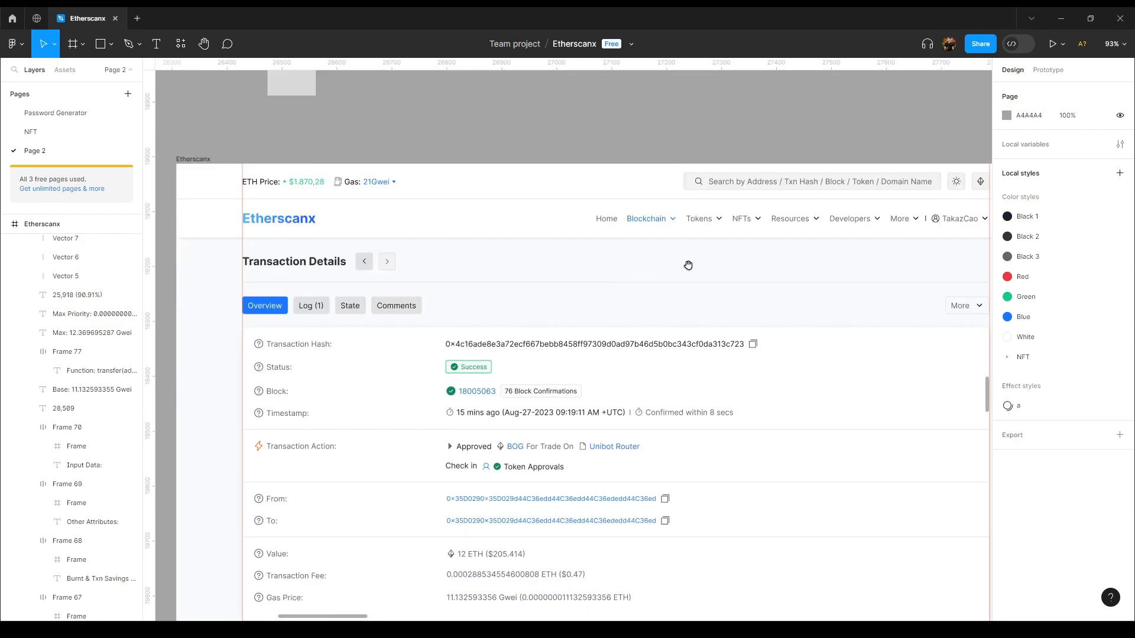
{"action": "scroll", "coordinate": [688, 263], "scroll_direction": "right", "scroll_amount": 3}
{"action": "scroll", "coordinate": [687, 264], "scroll_direction": "down", "scroll_amount": 1}
{"action": "scroll", "coordinate": [851, 224], "scroll_direction": "down", "scroll_amount": 1}
{"action": "left_click", "coordinate": [849, 225]}
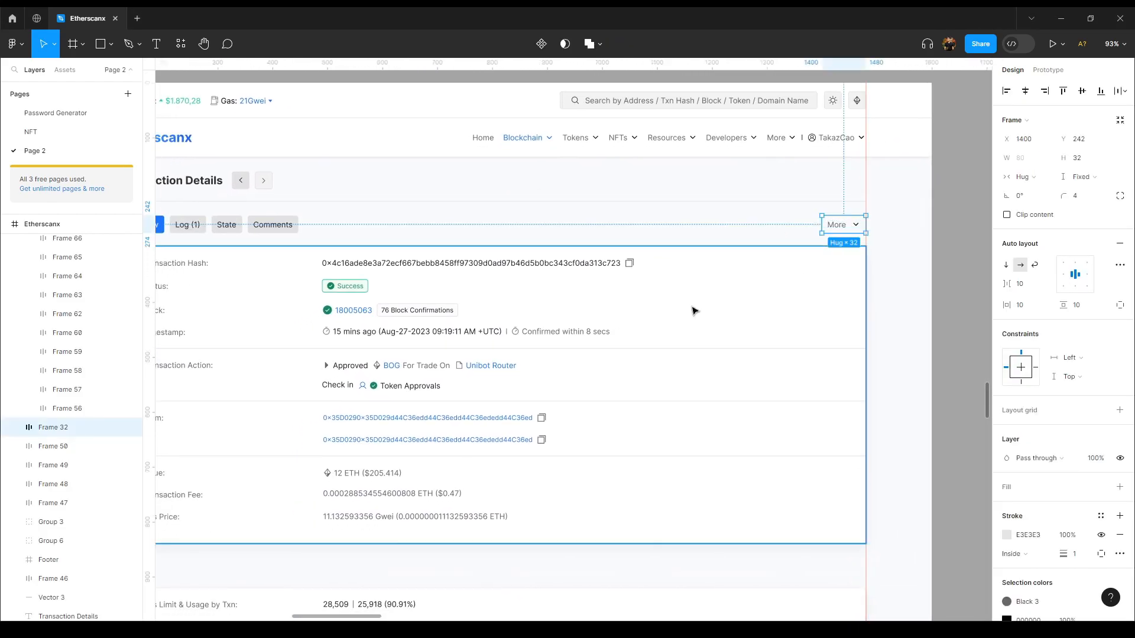
{"action": "scroll", "coordinate": [538, 324], "scroll_direction": "down", "scroll_amount": 7}
{"action": "left_click", "coordinate": [402, 382]}
{"action": "left_click_drag", "start_coordinate": [379, 388], "coordinate": [559, 357]}
{"action": "key", "text": "ctrl+v"}
{"action": "left_click_drag", "start_coordinate": [669, 266], "coordinate": [528, 322]}
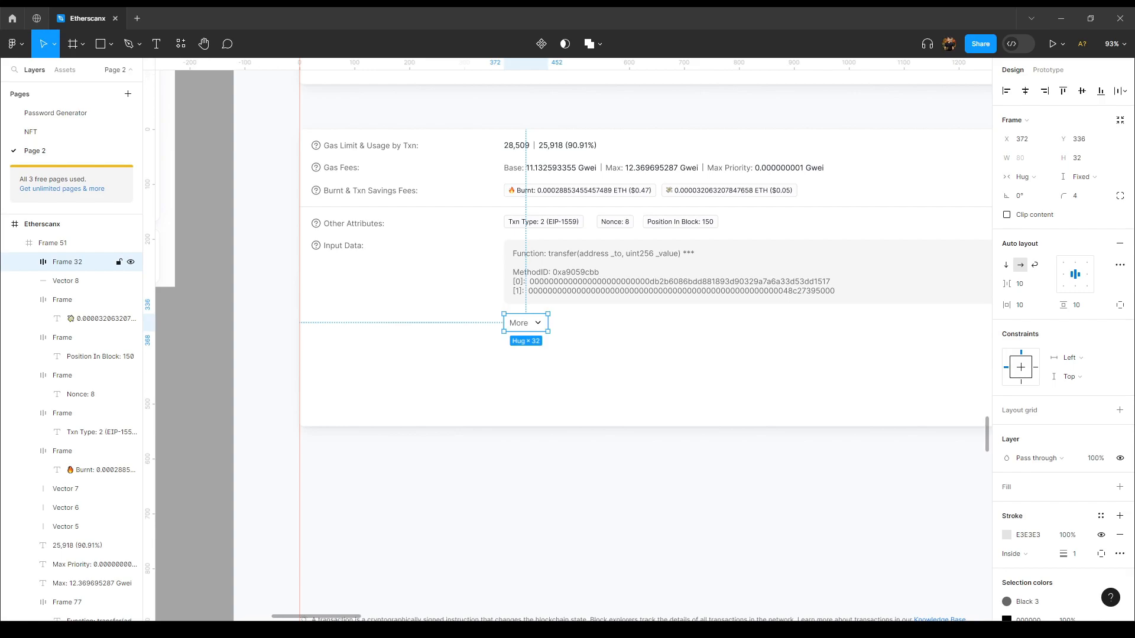
Copy the gray Log (1) button into the lower card and place it below the More button at X 355, Y 411
{"action": "scroll", "coordinate": [449, 384], "scroll_direction": "up", "scroll_amount": 10}
{"action": "left_click", "coordinate": [370, 332]}
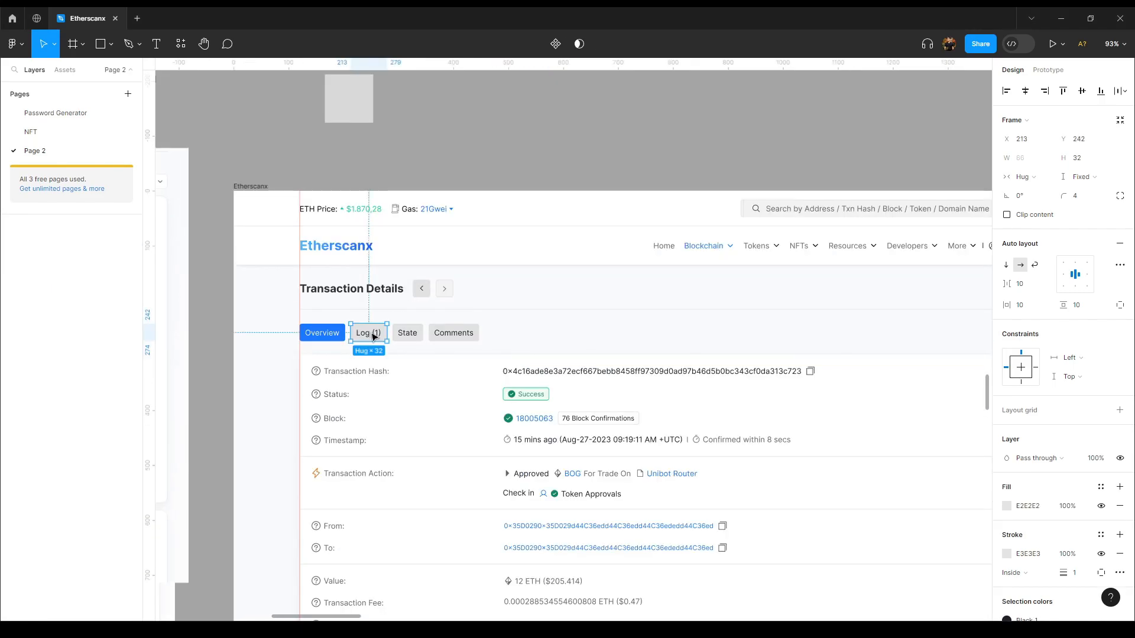
{"action": "scroll", "coordinate": [543, 376], "scroll_direction": "down", "scroll_amount": 5}
{"action": "scroll", "coordinate": [541, 373], "scroll_direction": "down", "scroll_amount": 5}
{"action": "left_click", "coordinate": [584, 392]}
{"action": "key", "text": "ctrl+v"}
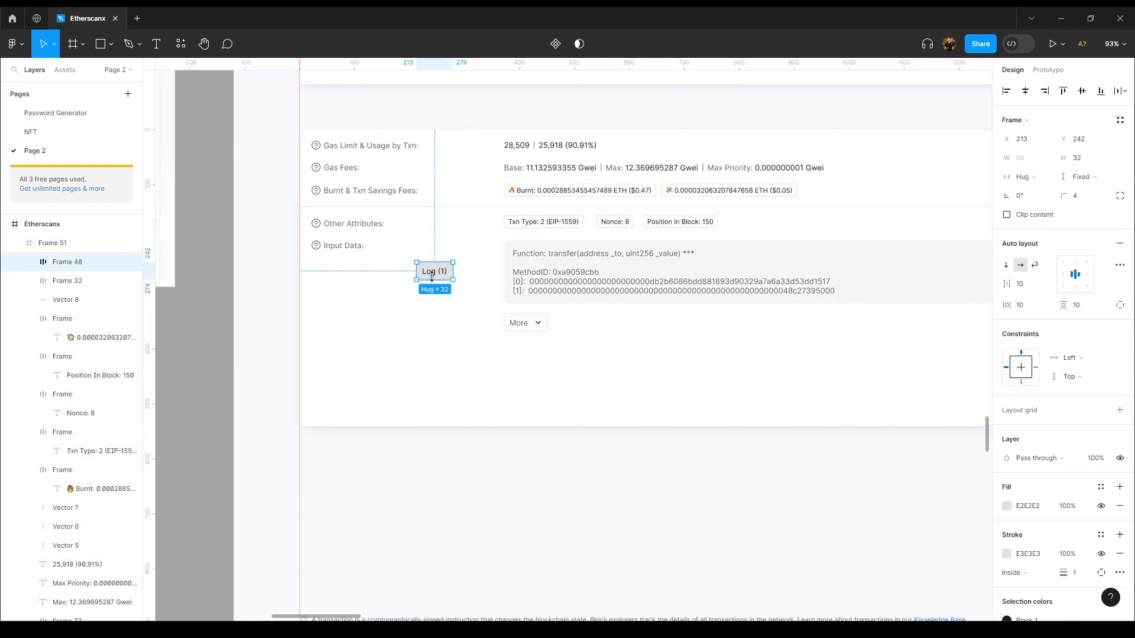
{"action": "left_click_drag", "start_coordinate": [434, 273], "coordinate": [513, 366]}
Change the pasted gray button's label to "View Input As"
{"action": "double_click", "coordinate": [514, 367]}
{"action": "type", "text": "View"}
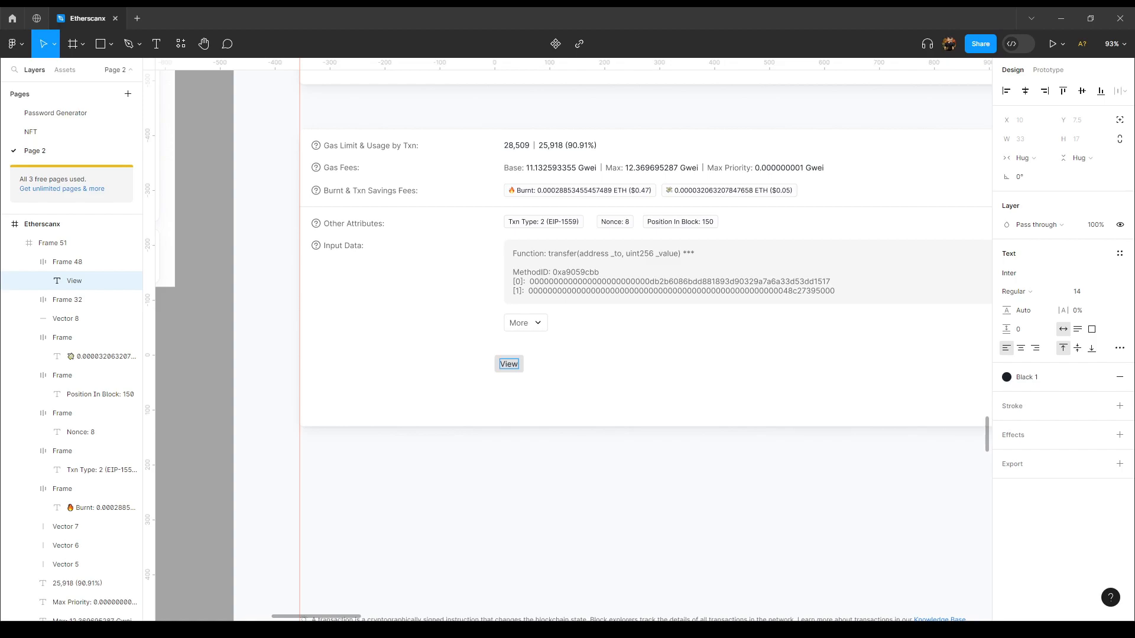
{"action": "type", "text": " Input"}
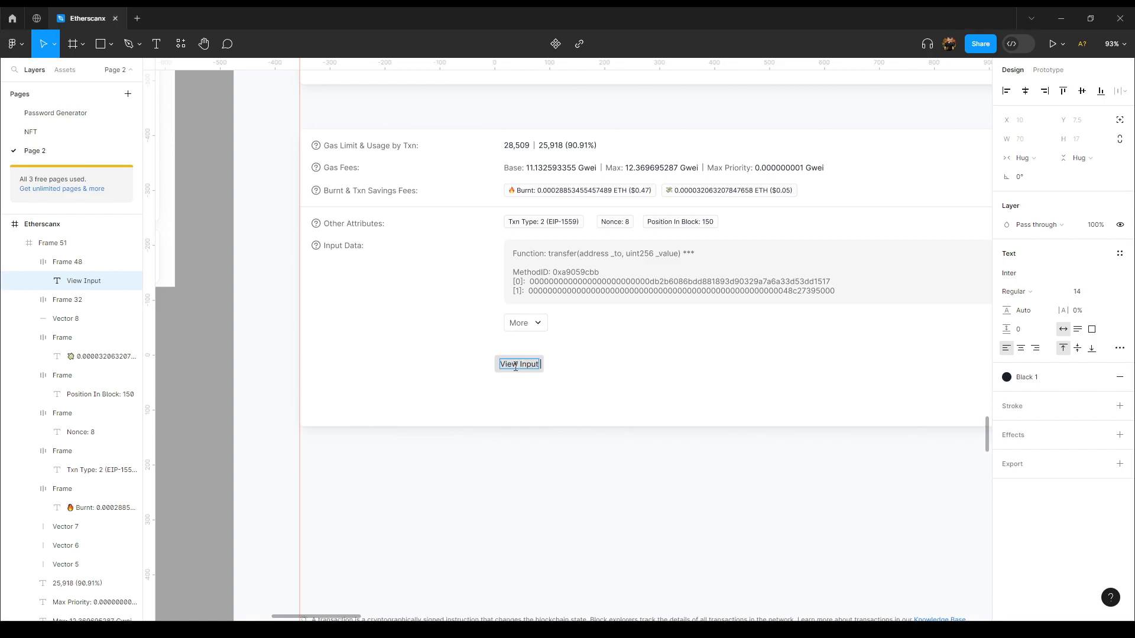
{"action": "type", "text": " As"}
{"action": "key", "text": "Escape"}
Copy the chevron icon from the More button into the View Input As button and open the copied icon's color
{"action": "scroll", "coordinate": [515, 366], "scroll_direction": "up", "scroll_amount": 3}
{"action": "left_click", "coordinate": [517, 311]}
{"action": "left_click", "coordinate": [542, 311]}
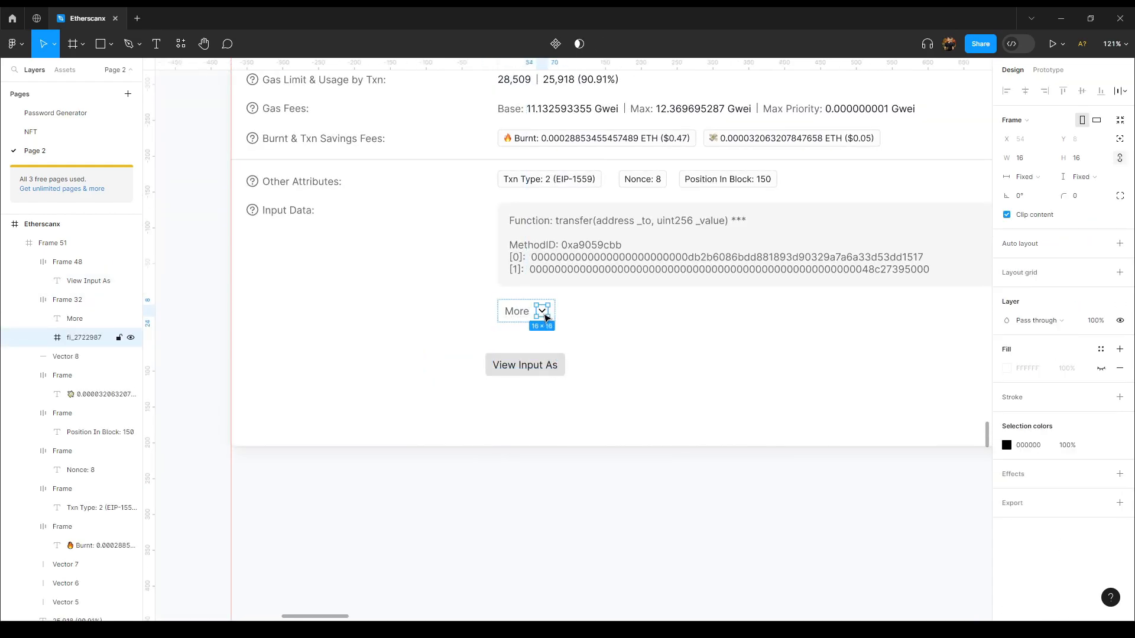
{"action": "key", "text": "ctrl+c"}
{"action": "left_click", "coordinate": [549, 363]}
{"action": "key", "text": "ctrl+v"}
{"action": "left_click", "coordinate": [537, 369]}
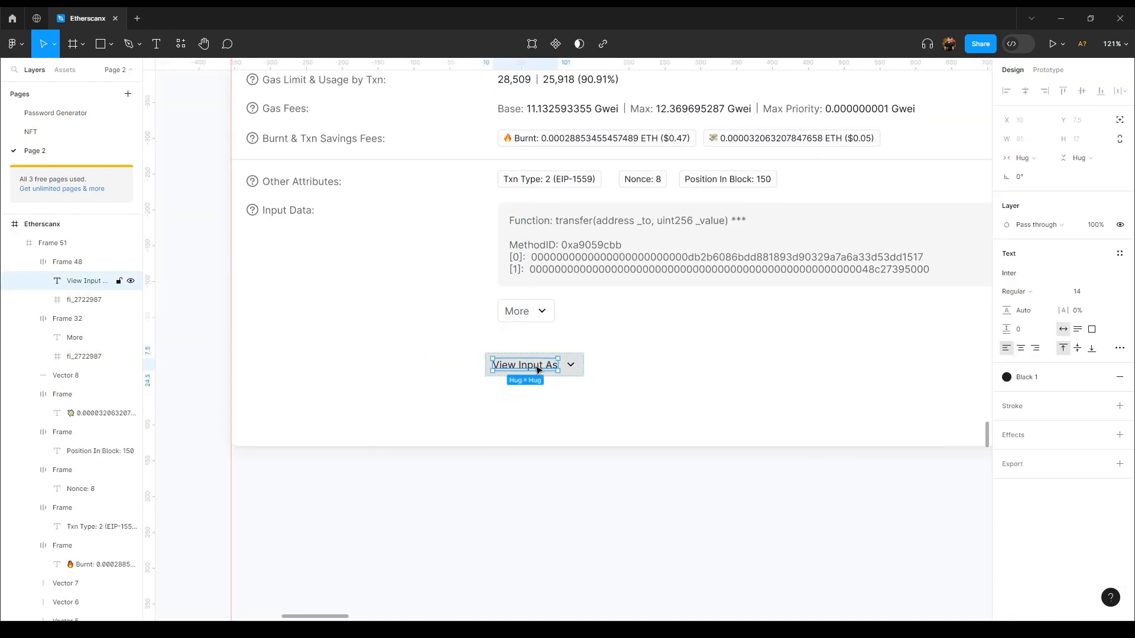
{"action": "left_click", "coordinate": [571, 365]}
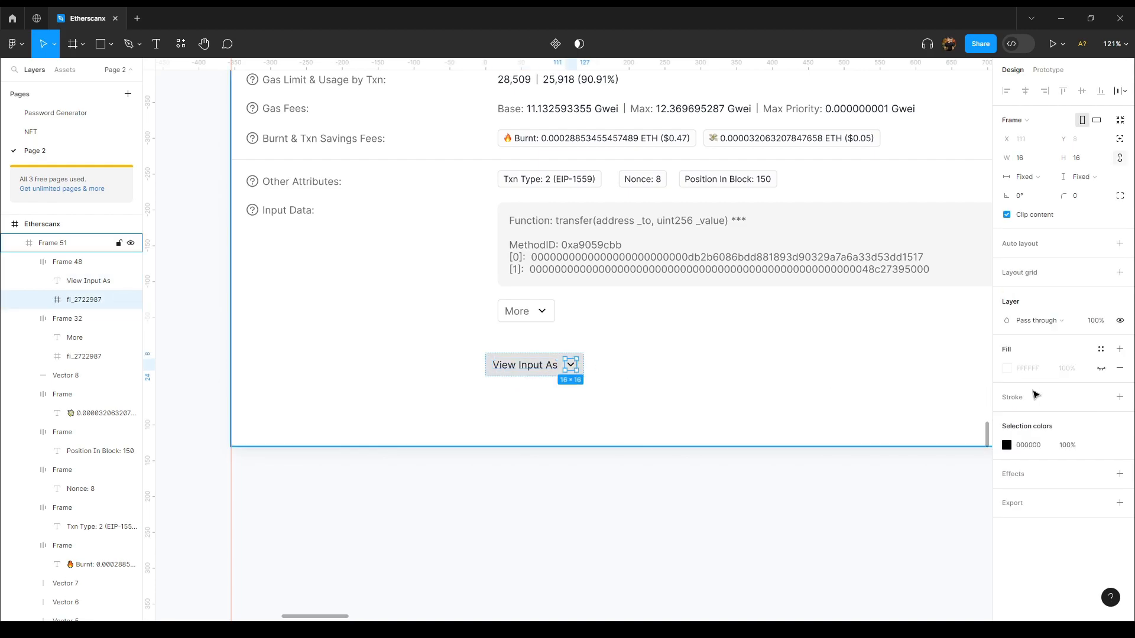
{"action": "left_click", "coordinate": [1007, 445]}
{"action": "left_click", "coordinate": [596, 417]}
{"action": "left_click", "coordinate": [541, 367]}
{"action": "key", "text": "ctrl+z"}
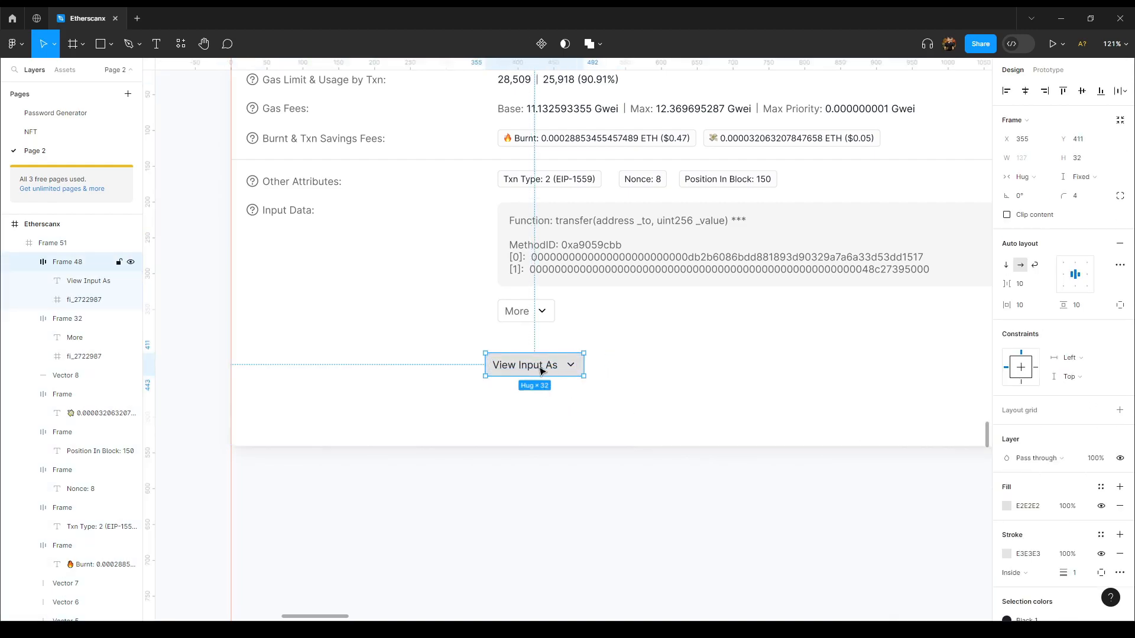
{"action": "key", "text": "ctrl+d"}
{"action": "left_click_drag", "start_coordinate": [538, 367], "coordinate": [643, 367]}
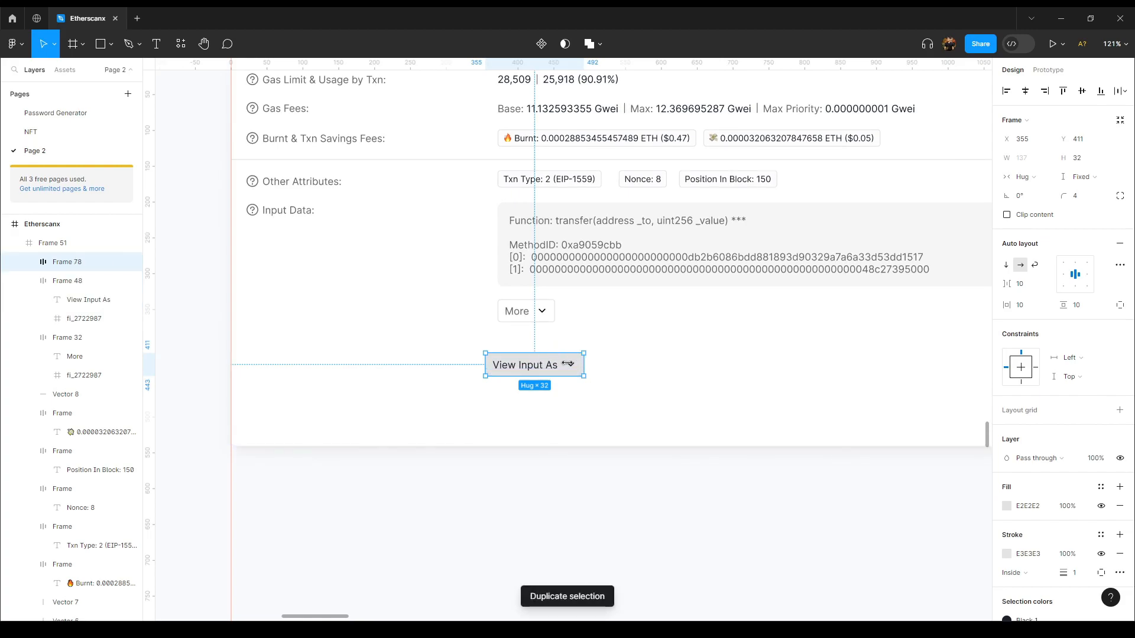
{"action": "key", "text": "ctrl+z"}
{"action": "left_click_drag", "start_coordinate": [549, 367], "coordinate": [644, 369]}
{"action": "key", "text": "ctrl+z"}
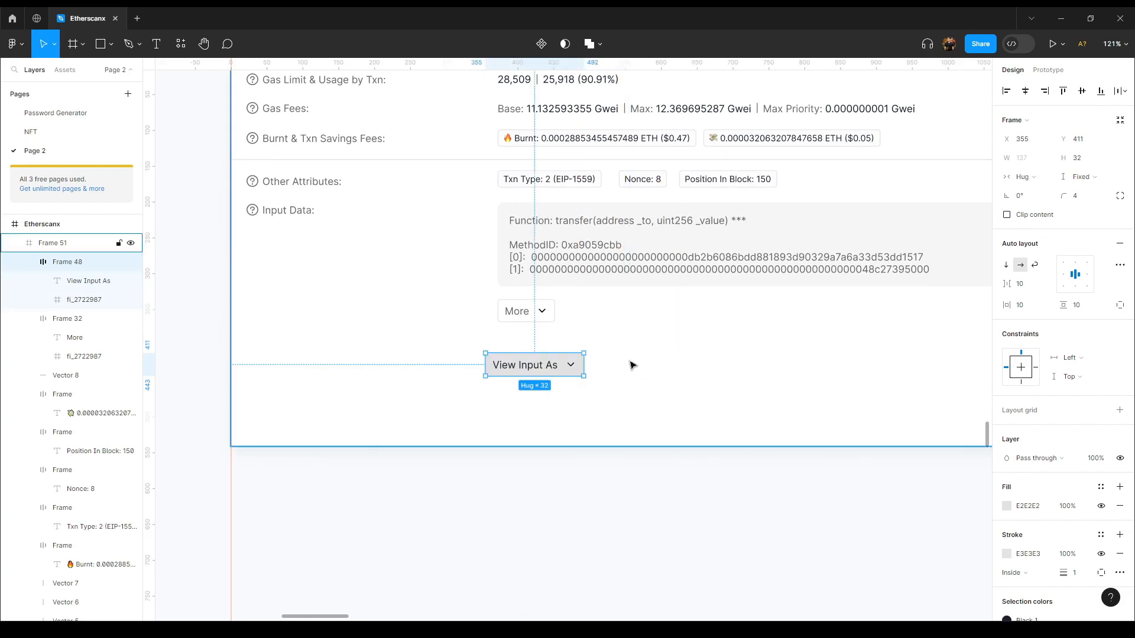
Duplicate the View Input As button twice in a row, placing the copies at X 511 and X 667
{"action": "left_click_drag", "start_coordinate": [544, 365], "coordinate": [664, 367]}
{"action": "key", "text": "ctrl+z"}
{"action": "key", "text": "ctrl+d"}
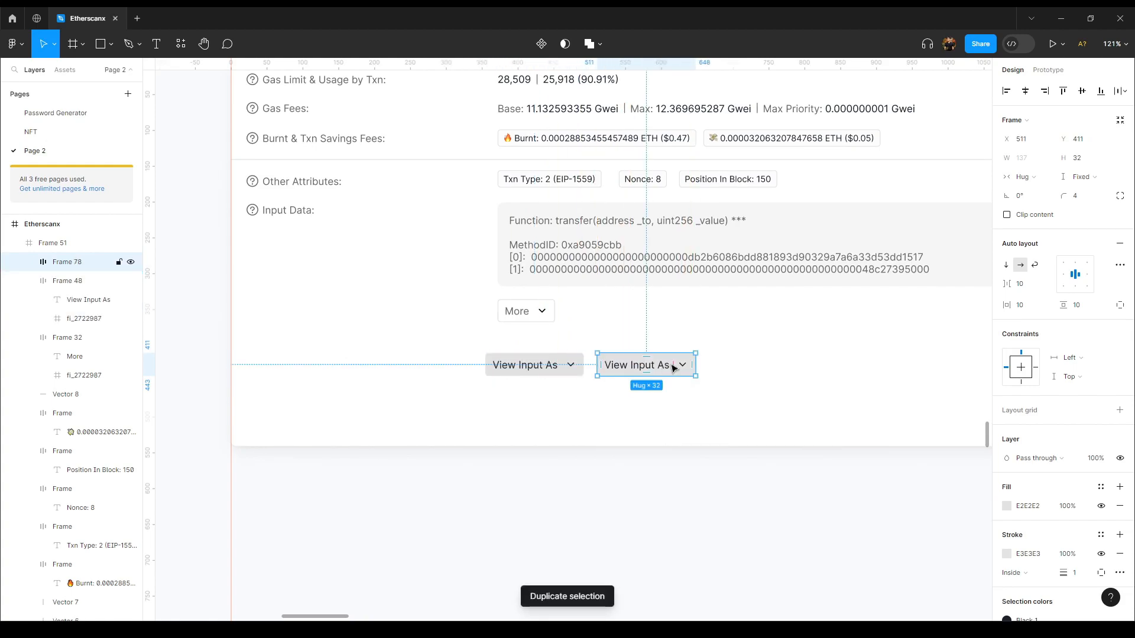
{"action": "key", "text": "ctrl+d"}
{"action": "left_click", "coordinate": [652, 366]}
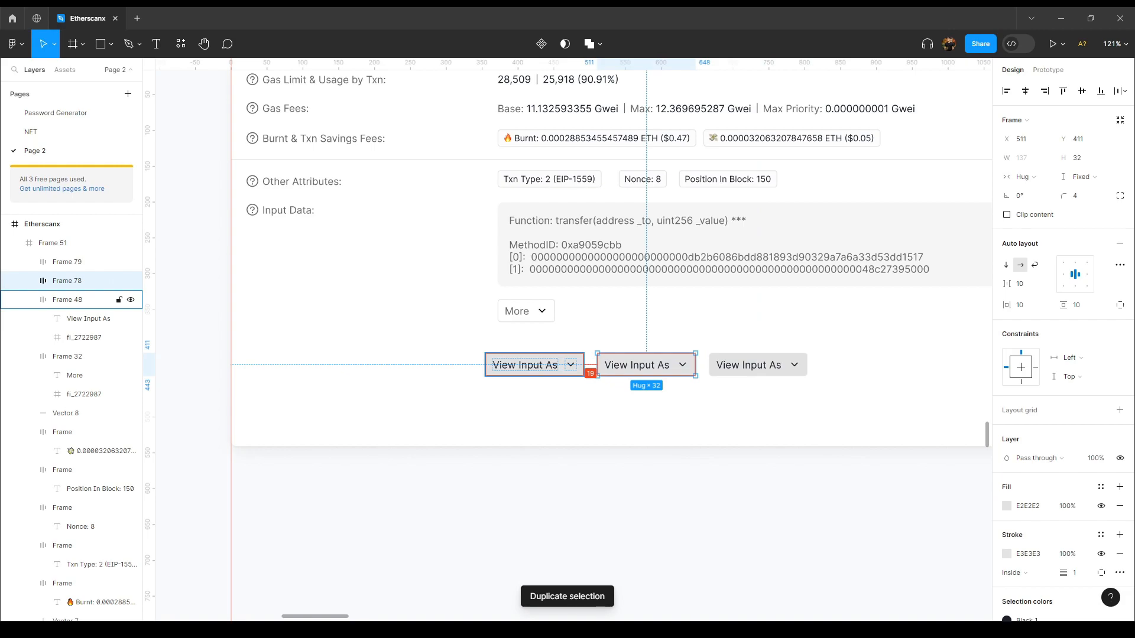
Change the middle button's label to "Decode Input Data"
{"action": "double_click", "coordinate": [636, 366]}
{"action": "type", "text": "Decode"}
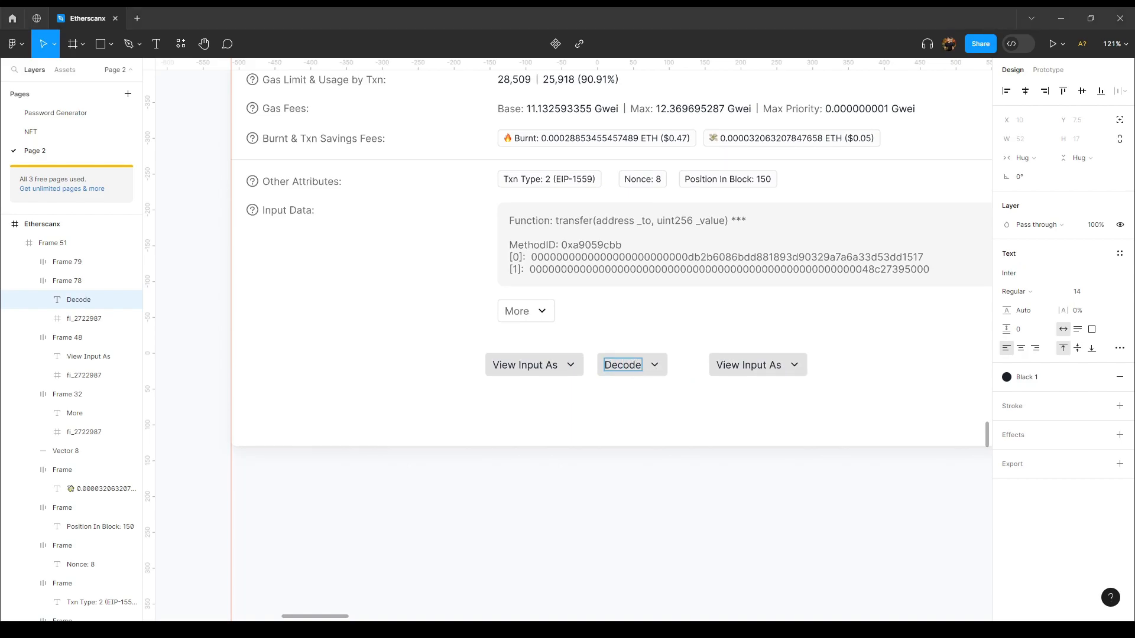
{"action": "type", "text": " Input Data"}
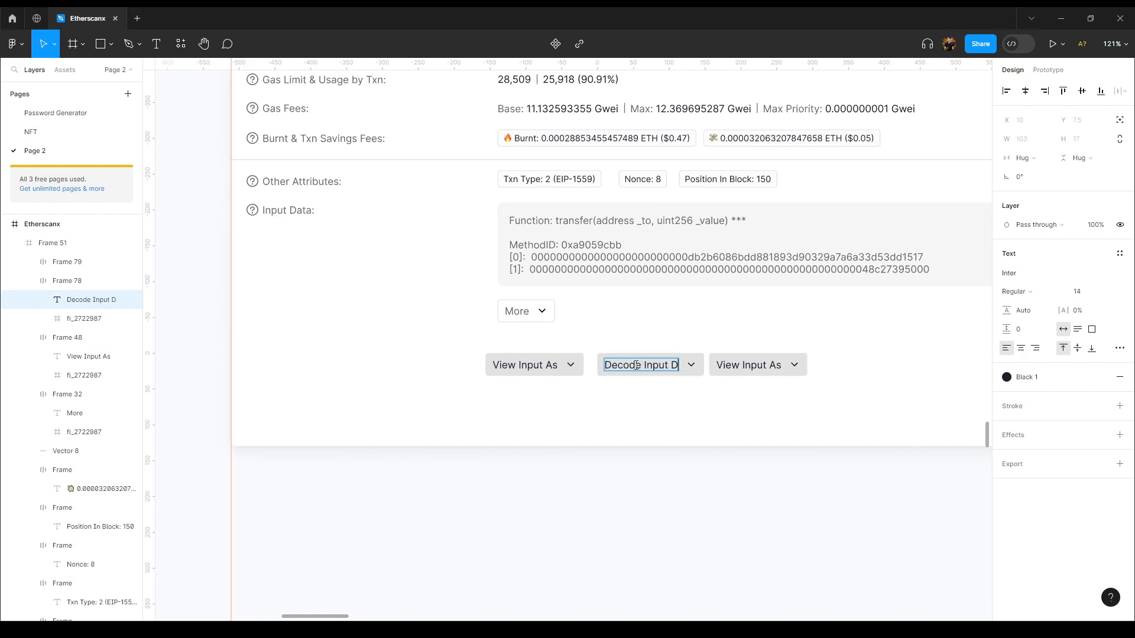
{"action": "key", "text": "Escape"}
Move the rightmost View Input As button to X 714, clear of the Decode Input Data button
{"action": "left_click", "coordinate": [743, 342]}
{"action": "double_click", "coordinate": [750, 370]}
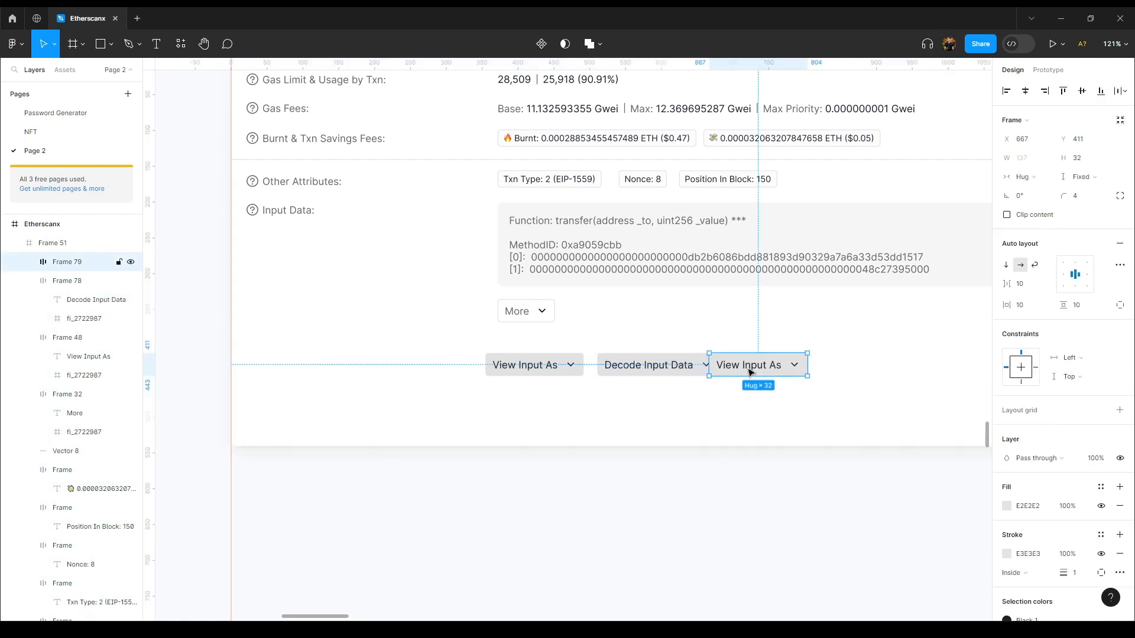
{"action": "left_click_drag", "start_coordinate": [736, 368], "coordinate": [769, 370]}
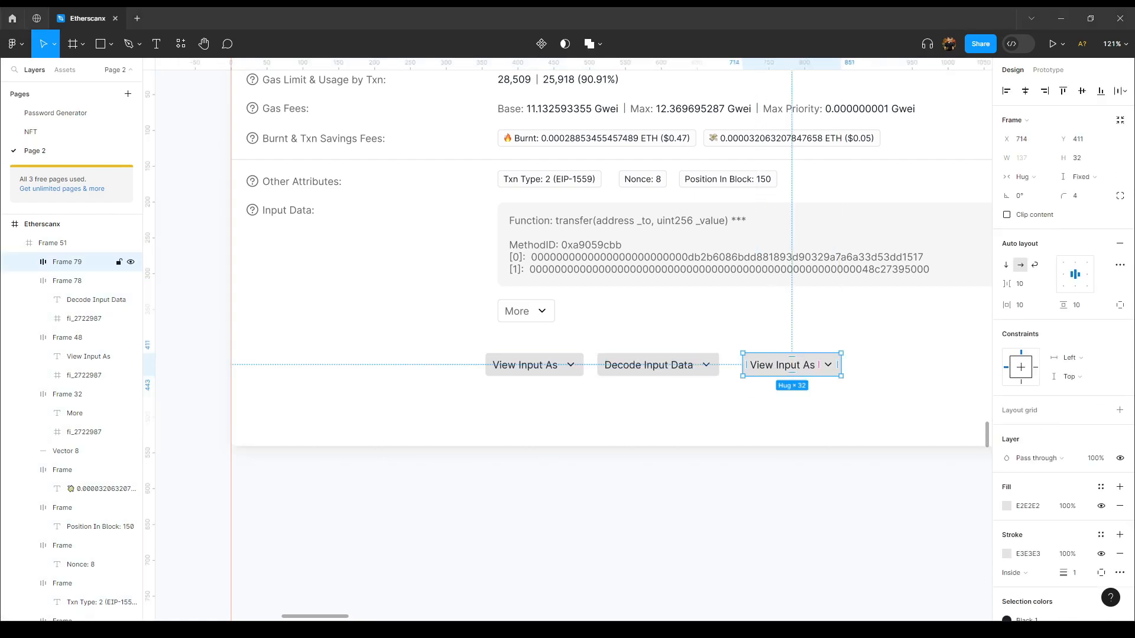
Change the rightmost button's label to "Advanced Filter"
{"action": "left_click", "coordinate": [790, 371]}
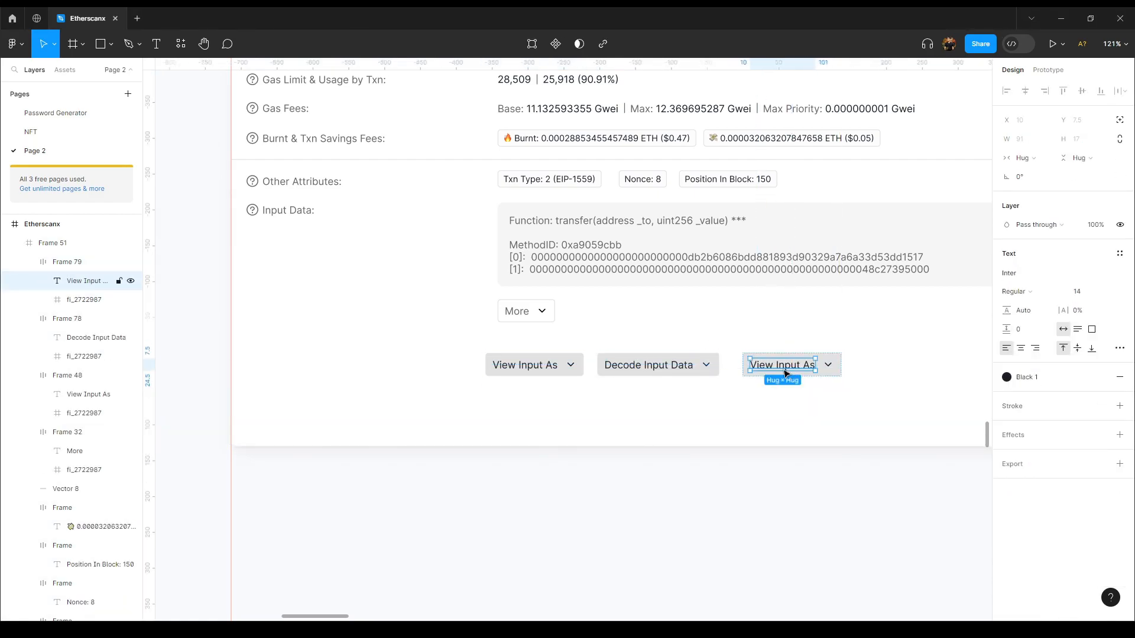
{"action": "double_click", "coordinate": [782, 365]}
{"action": "type", "text": "Ad"}
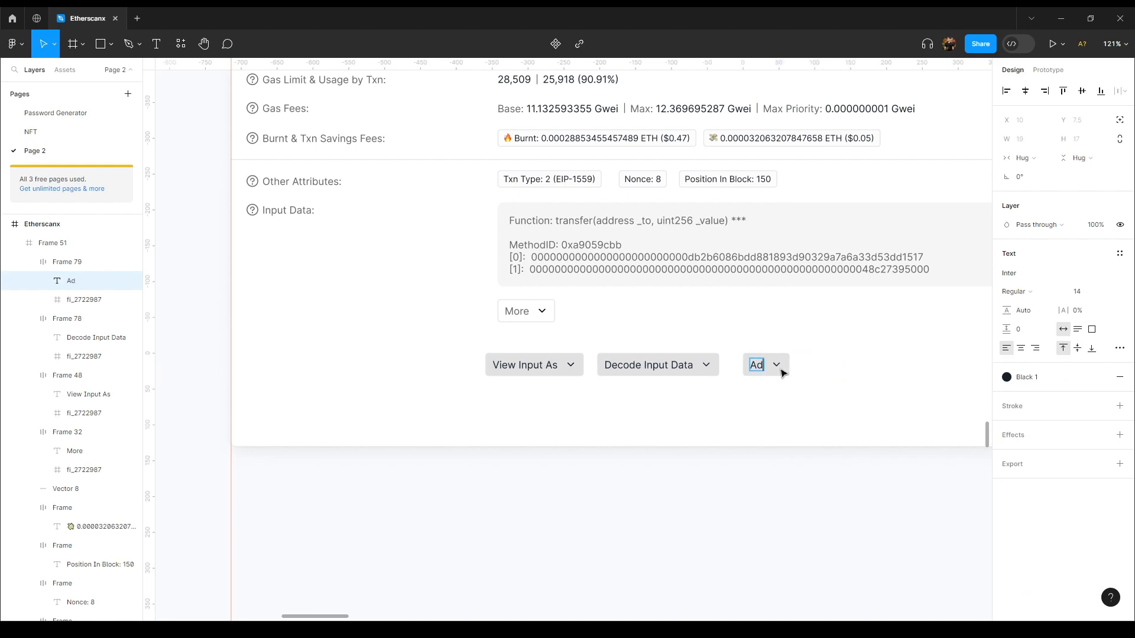
{"action": "type", "text": "vaced"}
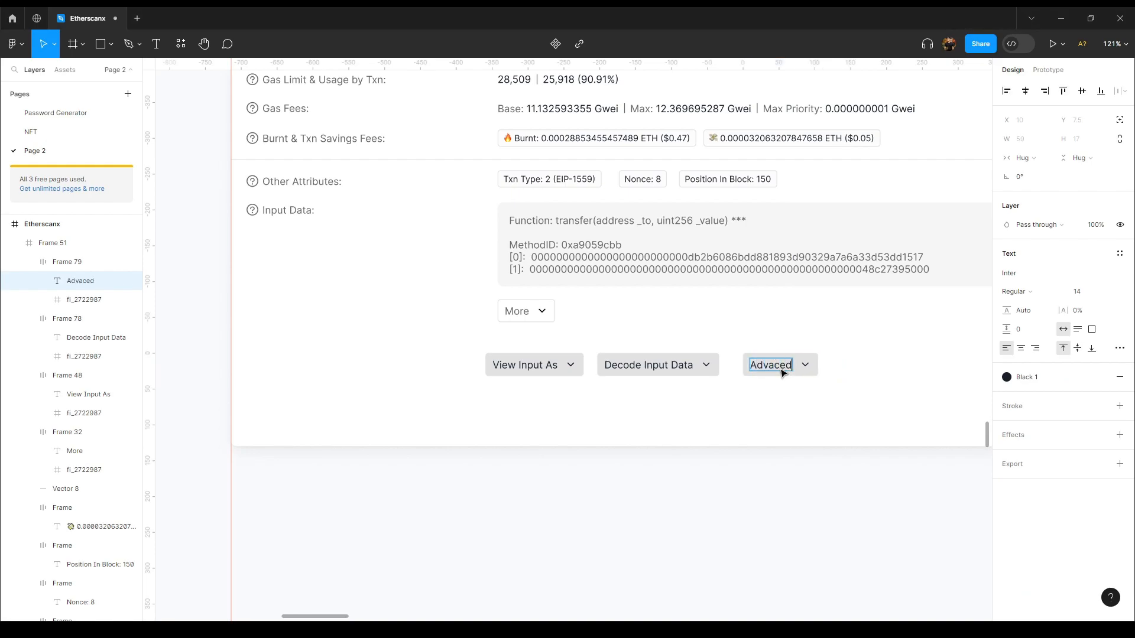
{"action": "key", "text": "BackSpace"}
{"action": "key", "text": "BackSpace"}
{"action": "key", "text": "BackSpace"}
{"action": "key", "text": "BackSpace"}
{"action": "key", "text": "BackSpace"}
{"action": "key", "text": "BackSpace"}
{"action": "key", "text": "BackSpace"}
{"action": "type", "text": "Advanced Filter"}
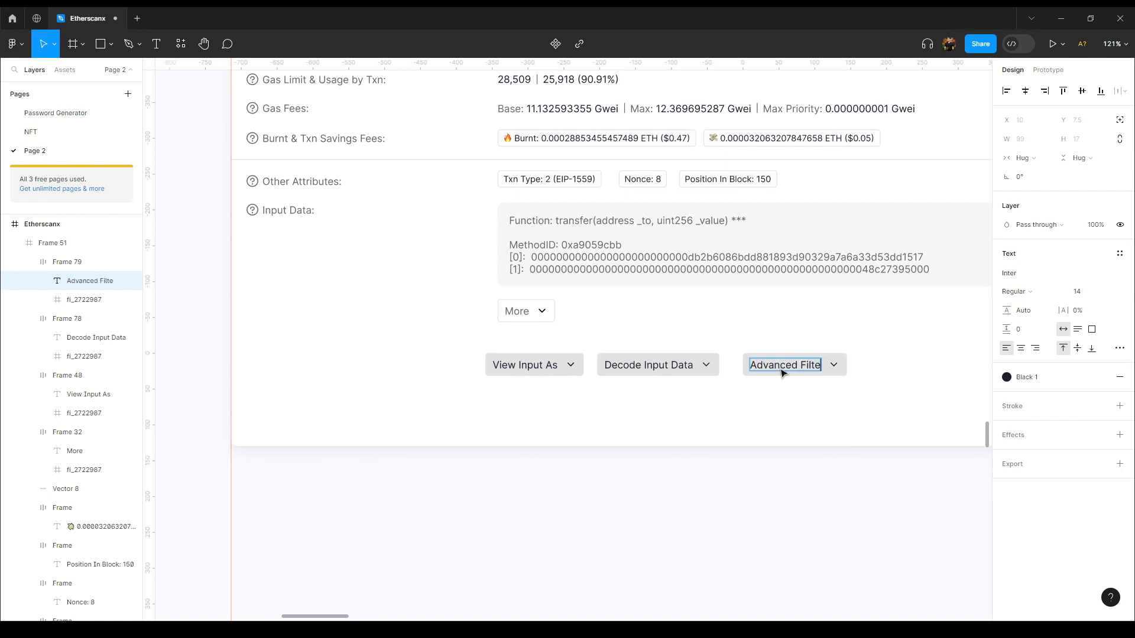
Delete the chevron icon from the Advanced Filter button
{"action": "key", "text": "Escape"}
{"action": "left_click", "coordinate": [839, 371]}
{"action": "key", "text": "Delete"}
{"action": "left_click", "coordinate": [828, 334]}
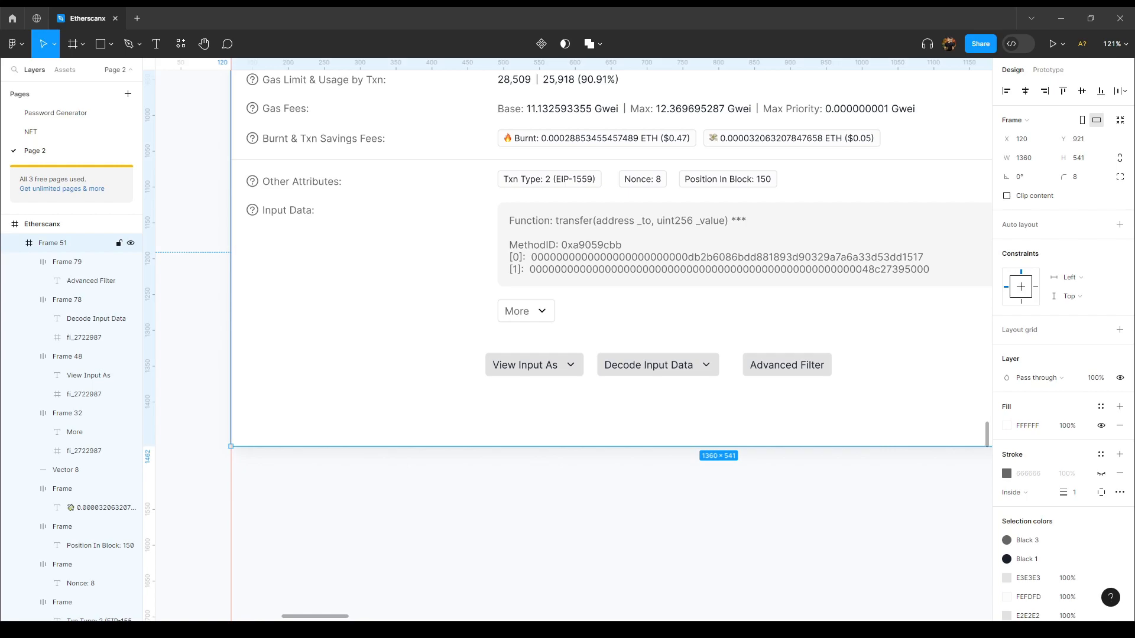
Paste the outlined three-cube icon into the lower card, scale it proportionally to 16 × 16 and place it above the buttons
{"action": "left_click", "coordinate": [867, 591]}
{"action": "scroll", "coordinate": [866, 591], "scroll_direction": "down", "scroll_amount": 4}
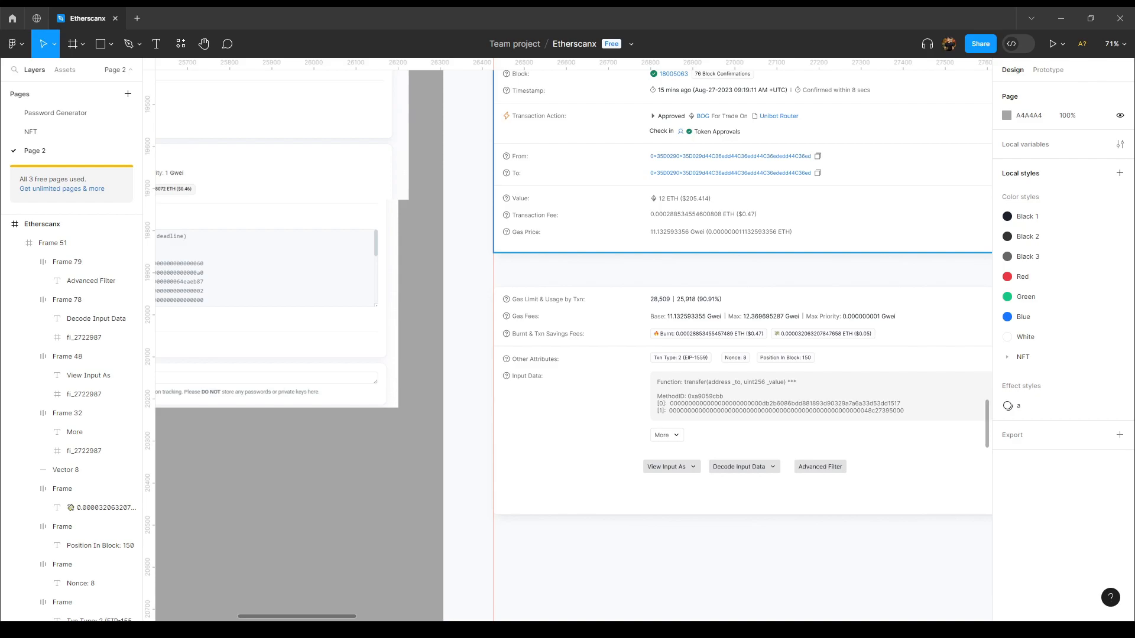
{"action": "key", "text": "ctrl+v"}
{"action": "key", "text": "shift+2"}
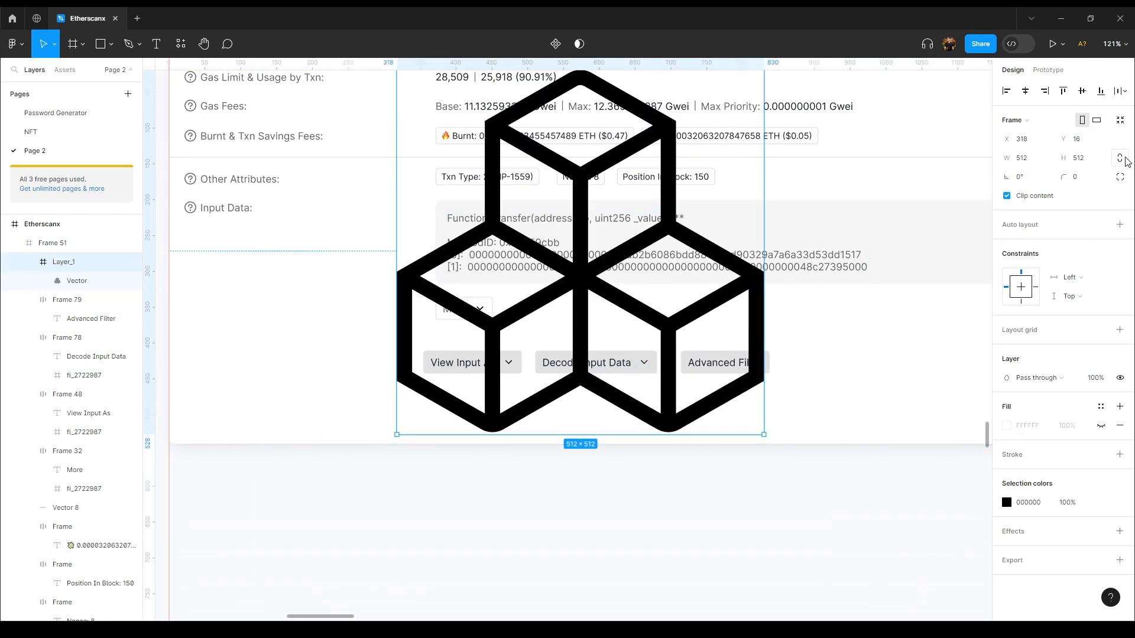
{"action": "left_click", "coordinate": [1089, 159]}
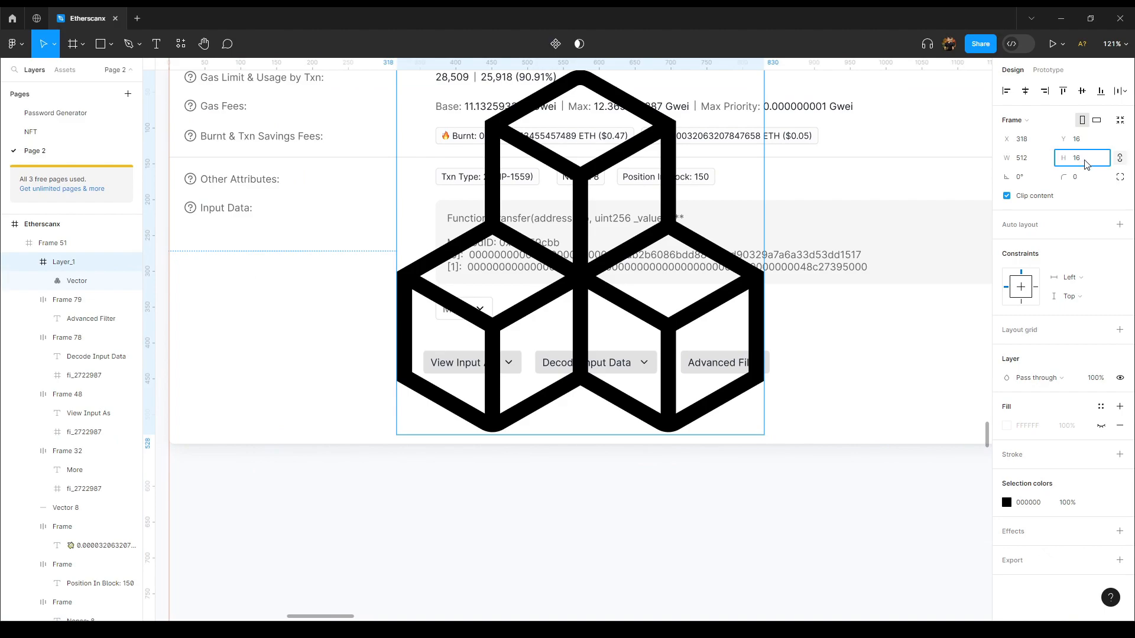
{"action": "type", "text": "16"}
{"action": "key", "text": "Return"}
{"action": "left_click_drag", "start_coordinate": [402, 76], "coordinate": [598, 320]}
{"action": "scroll", "coordinate": [641, 337], "scroll_direction": "up", "scroll_amount": 3, "text": "ctrl"}
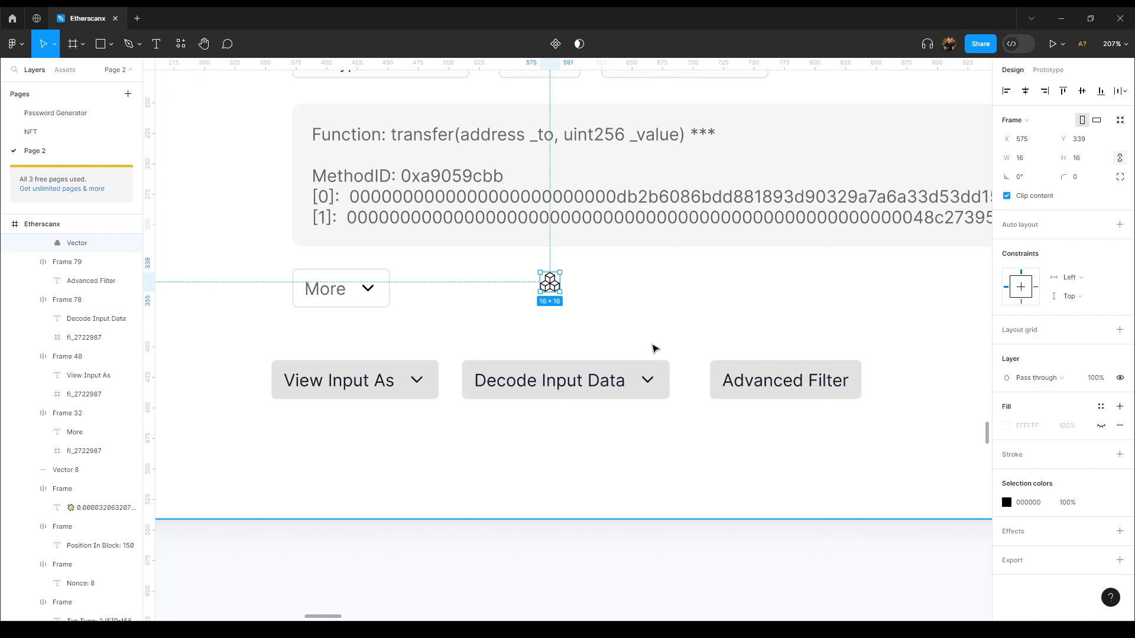
Replace the Decode Input Data button's chevron with the cut cube icon and move the icon in front of the label
{"action": "key", "text": "Delete"}
{"action": "double_click", "coordinate": [646, 381]}
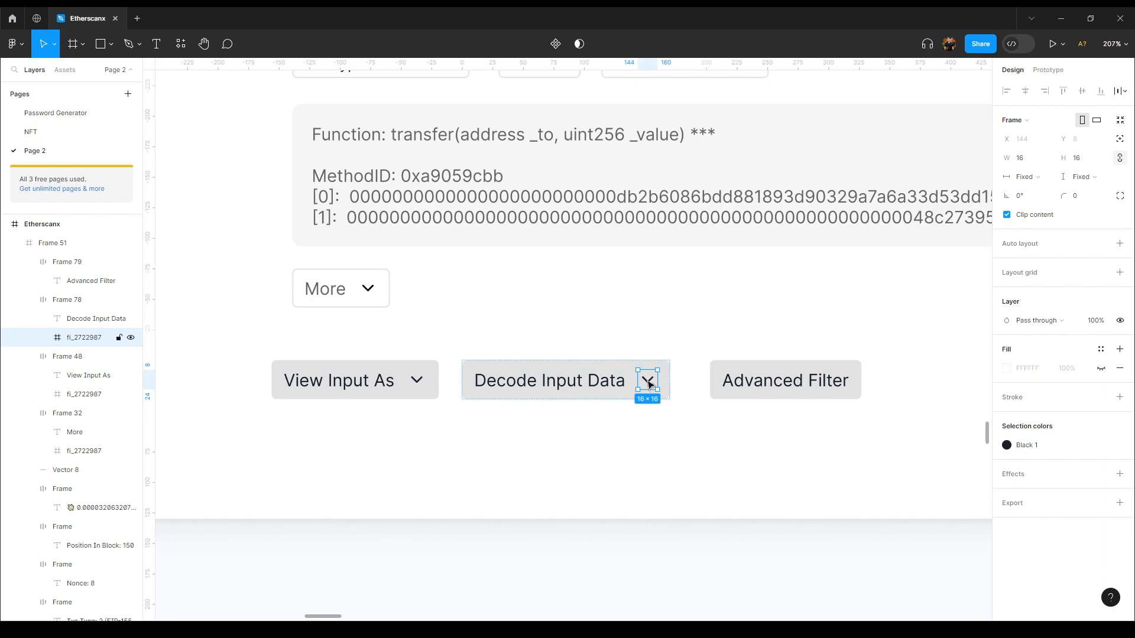
{"action": "right_click", "coordinate": [648, 385]}
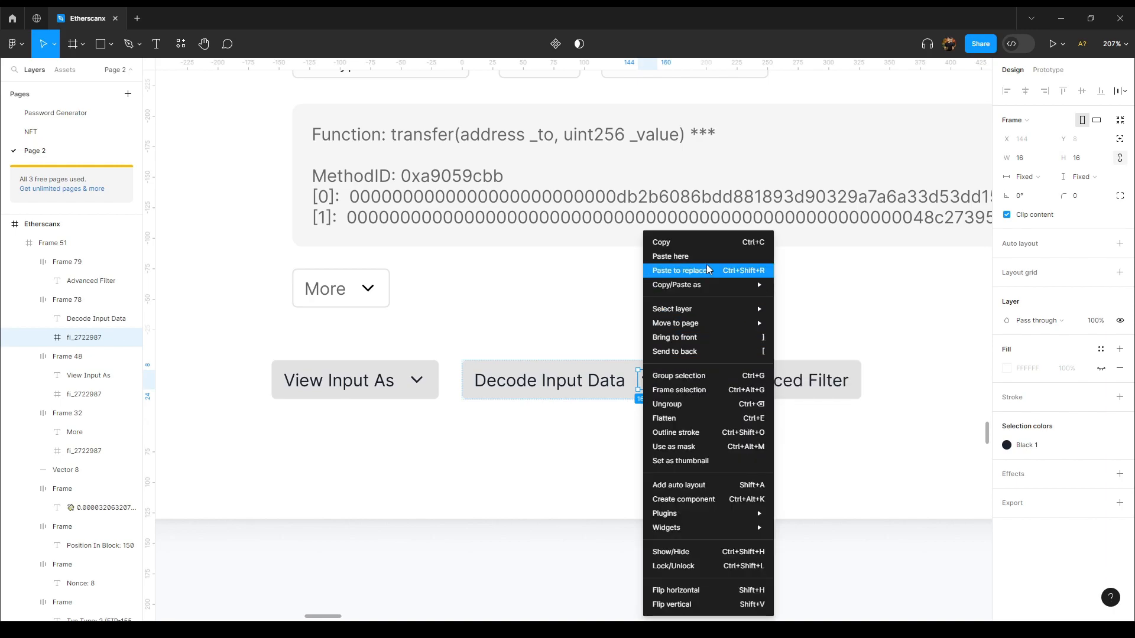
{"action": "left_click", "coordinate": [693, 272]}
{"action": "left_click_drag", "start_coordinate": [648, 381], "coordinate": [502, 380]}
Paste a bolder version of the three-cube icon into the lower card and scale it proportionally to 16 × 16
{"action": "left_click", "coordinate": [529, 323]}
{"action": "scroll", "coordinate": [550, 352], "scroll_direction": "down", "scroll_amount": 2}
{"action": "scroll", "coordinate": [552, 355], "scroll_direction": "down", "scroll_amount": 1}
{"action": "left_click_drag", "start_coordinate": [182, 274], "coordinate": [626, 384]}
{"action": "left_click_drag", "start_coordinate": [211, 264], "coordinate": [720, 389]}
{"action": "left_click_drag", "start_coordinate": [791, 483], "coordinate": [355, 319]}
{"action": "left_click_drag", "start_coordinate": [693, 438], "coordinate": [294, 287]}
{"action": "key", "text": "alt+Tab"}
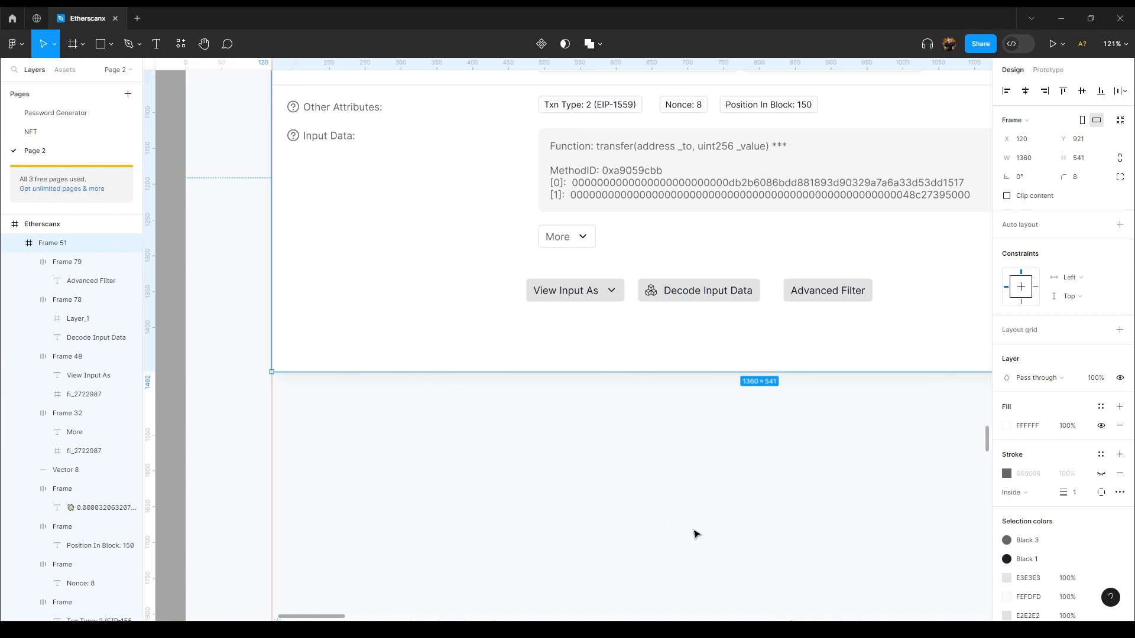
{"action": "key", "text": "ctrl+v"}
{"action": "left_click", "coordinate": [1082, 158]}
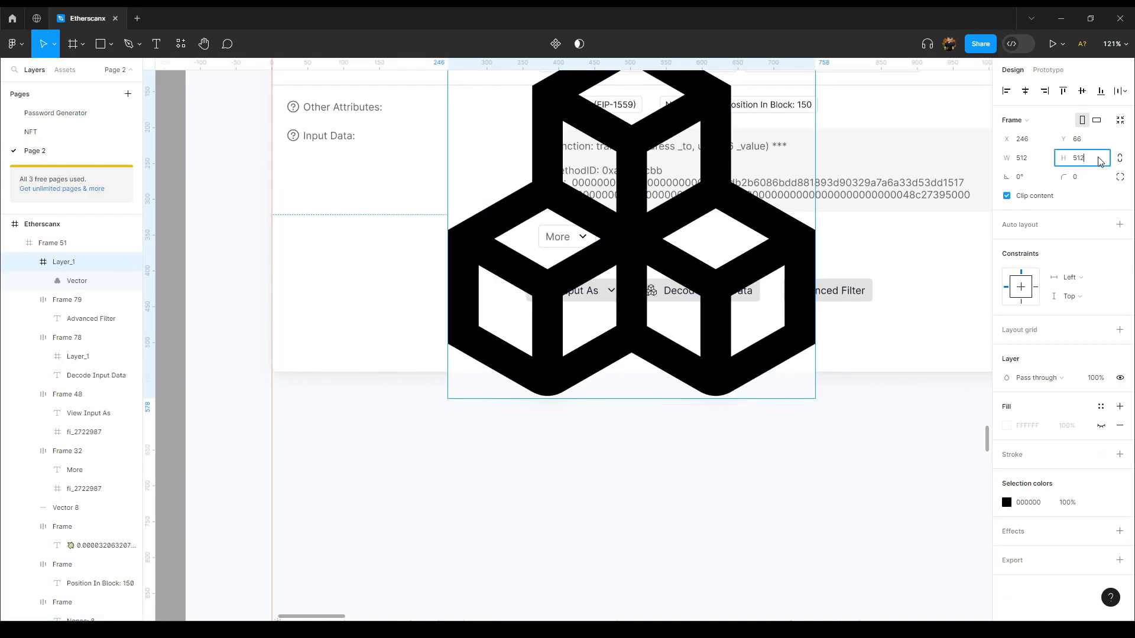
{"action": "left_click", "coordinate": [1120, 158]}
{"action": "left_click", "coordinate": [1096, 160]}
{"action": "type", "text": "16"}
{"action": "key", "text": "Return"}
Cut the bolder cube icon and replace the thin icon in the Decode Input Data button with it
{"action": "scroll", "coordinate": [458, 258], "scroll_direction": "up", "scroll_amount": 4}
{"action": "left_click_drag", "start_coordinate": [457, 258], "coordinate": [473, 438]}
{"action": "left_click_drag", "start_coordinate": [498, 436], "coordinate": [415, 345]}
{"action": "key", "text": "Delete"}
{"action": "double_click", "coordinate": [569, 416]}
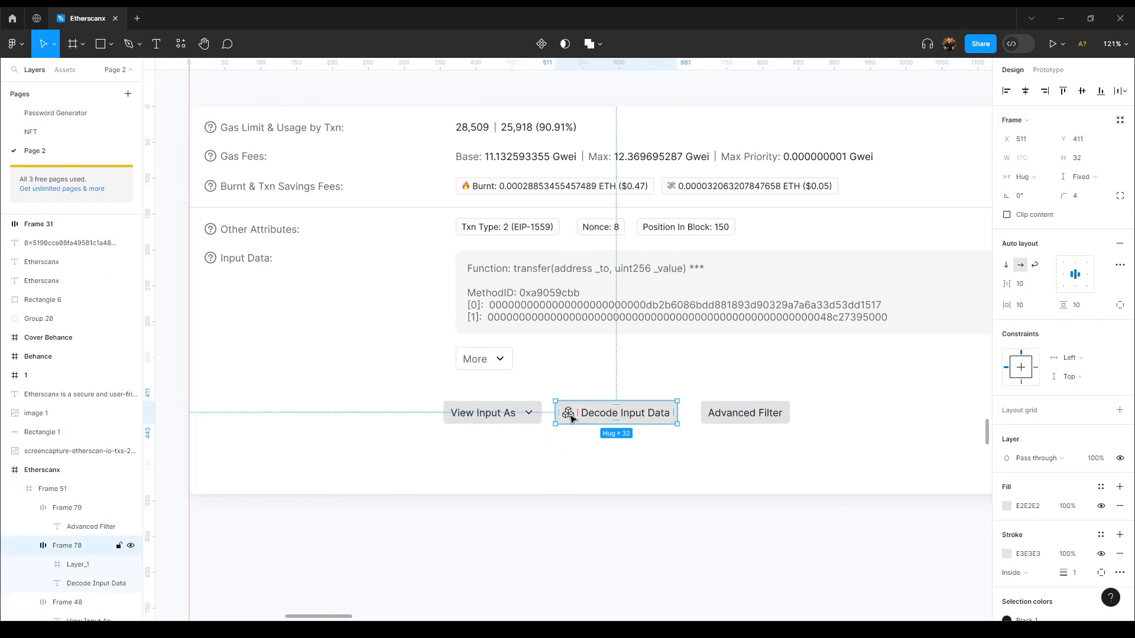
{"action": "left_click", "coordinate": [570, 414]}
{"action": "right_click", "coordinate": [569, 414]}
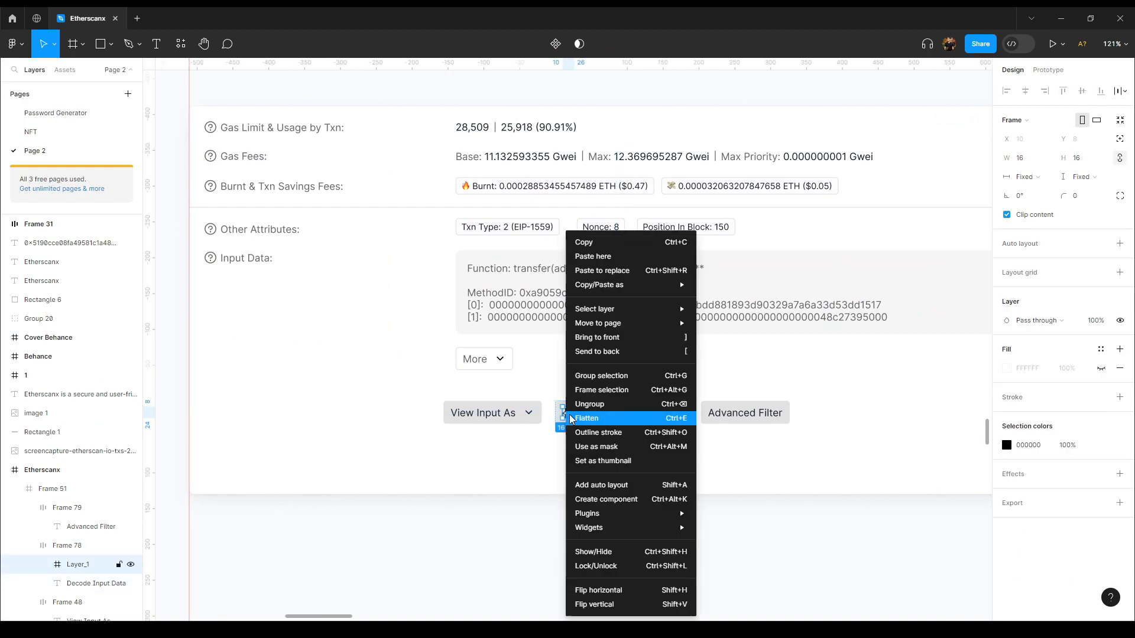
{"action": "left_click", "coordinate": [653, 272]}
{"action": "left_click", "coordinate": [692, 446]}
{"action": "scroll", "coordinate": [676, 380], "scroll_direction": "down", "scroll_amount": 2}
Set the Decode Input Data button's auto layout spacing between icon and label to 6
{"action": "left_click", "coordinate": [643, 359]}
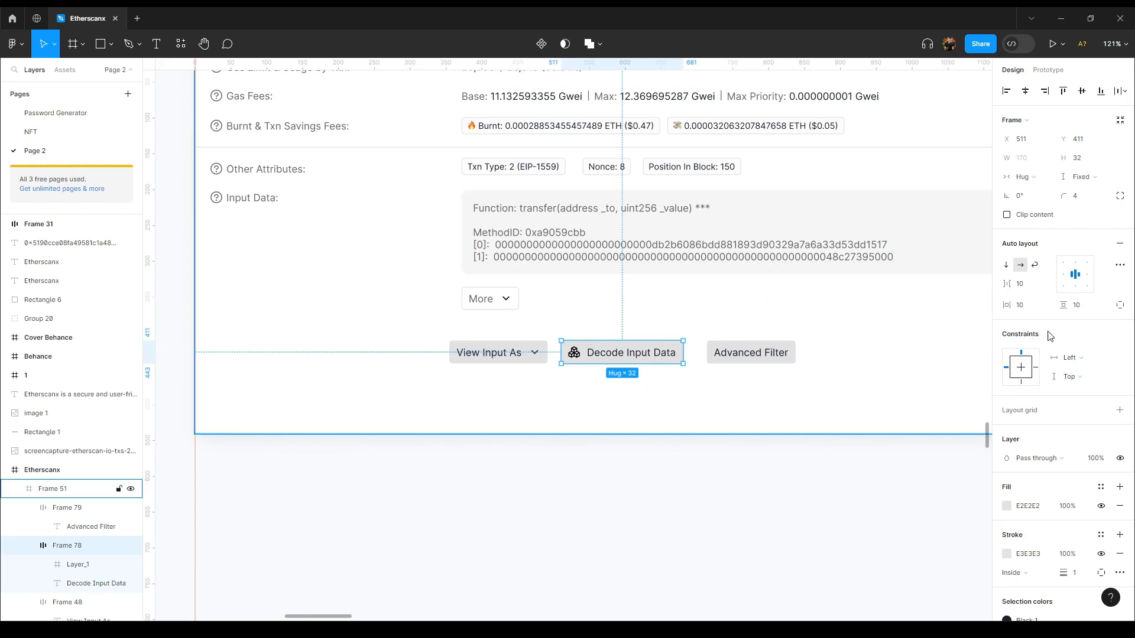
{"action": "left_click", "coordinate": [1026, 288]}
{"action": "key", "text": "Return"}
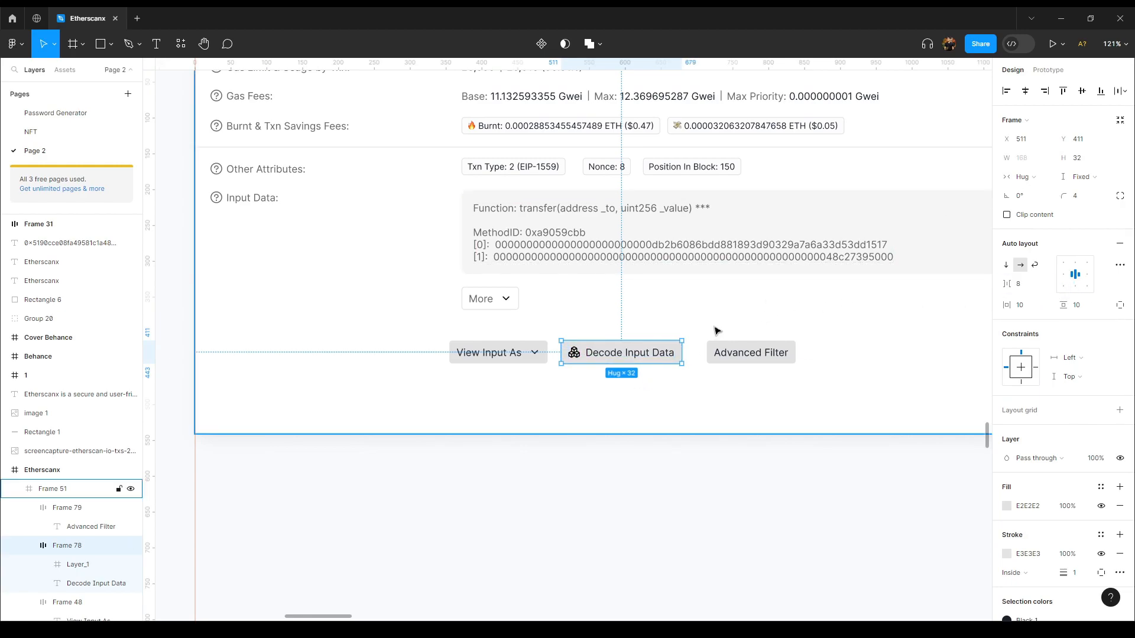
{"action": "type", "text": "6"}
{"action": "key", "text": "Return"}
{"action": "key", "text": "Up"}
{"action": "key", "text": "Down"}
{"action": "key", "text": "Down"}
{"action": "key", "text": "Down"}
Check the button row below the Input Data box in the reference screenshot
{"action": "left_click", "coordinate": [628, 322]}
{"action": "left_click", "coordinate": [578, 492]}
{"action": "scroll", "coordinate": [621, 435], "scroll_direction": "down", "scroll_amount": 3}
{"action": "left_click_drag", "start_coordinate": [219, 341], "coordinate": [717, 417]}
{"action": "scroll", "coordinate": [380, 325], "scroll_direction": "up", "scroll_amount": 1}
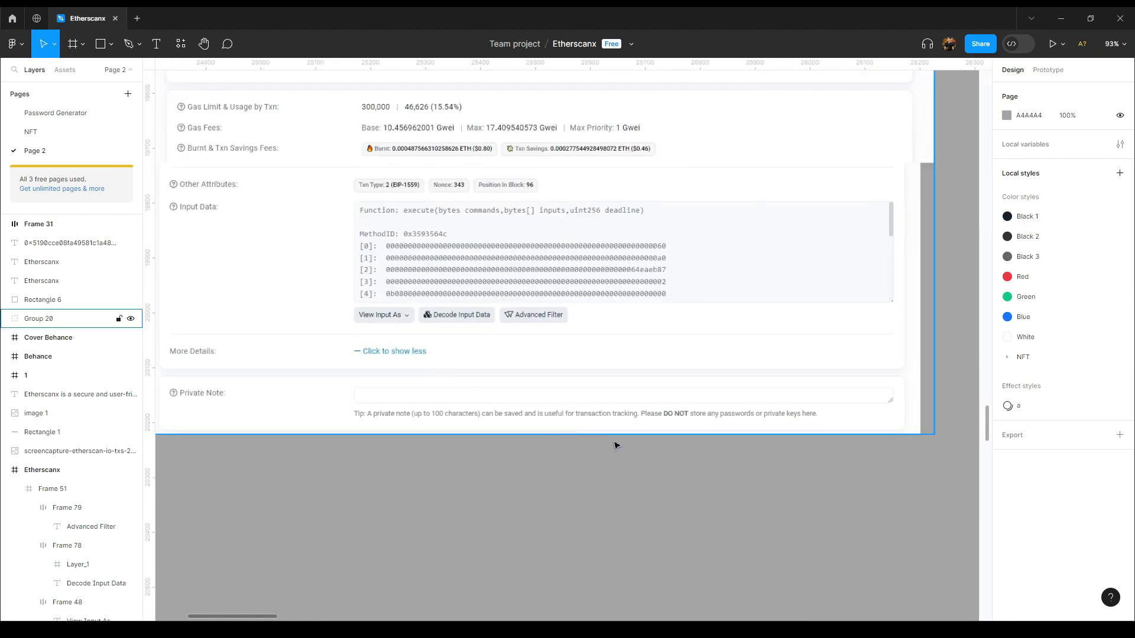
{"action": "left_click_drag", "start_coordinate": [795, 509], "coordinate": [339, 373]}
{"action": "scroll", "coordinate": [713, 327], "scroll_direction": "up", "scroll_amount": 1}
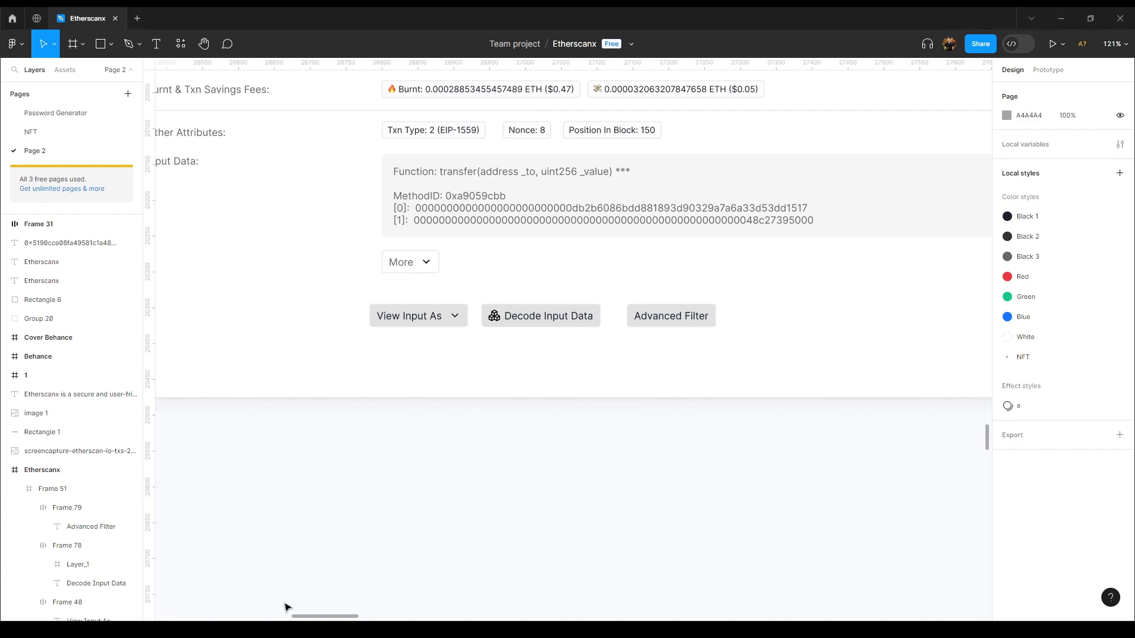
Paste the filter funnel icon into the lower card, place it above the Advanced Filter button and resize it to 16 × 16
{"action": "left_click", "coordinate": [777, 357]}
{"action": "key", "text": "ctrl+v"}
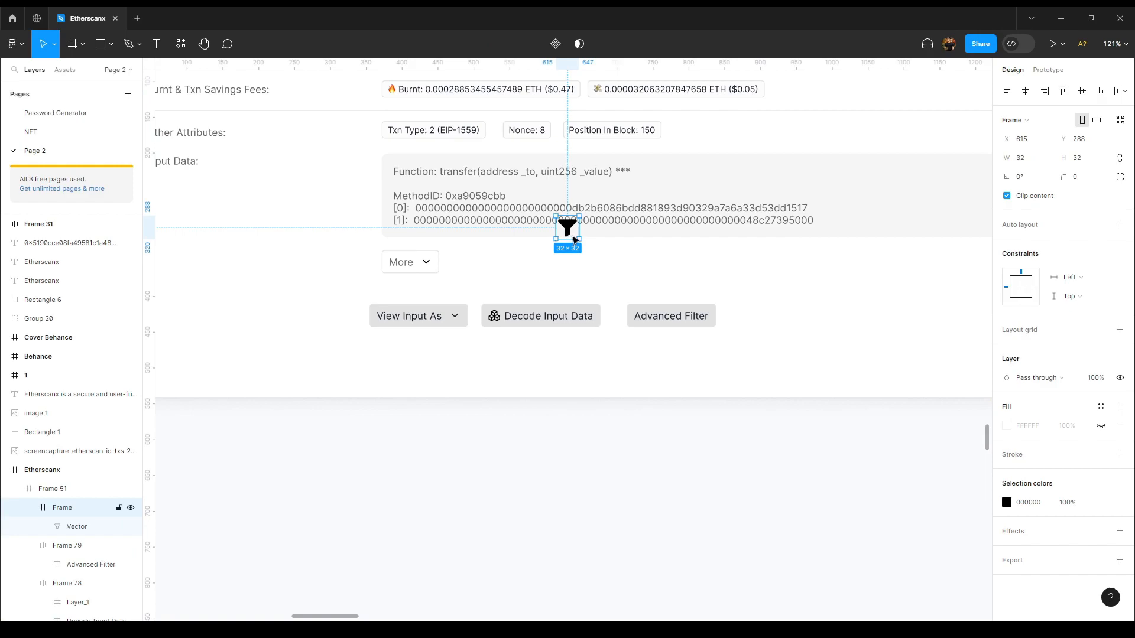
{"action": "left_click_drag", "start_coordinate": [570, 234], "coordinate": [696, 272]}
{"action": "left_click", "coordinate": [1093, 162]}
{"action": "key", "text": "Escape"}
Move the filter icon into the Advanced Filter button, in front of its label
{"action": "key", "text": "Delete"}
{"action": "left_click", "coordinate": [655, 320]}
{"action": "key", "text": "ctrl+v"}
{"action": "key", "text": "Left"}
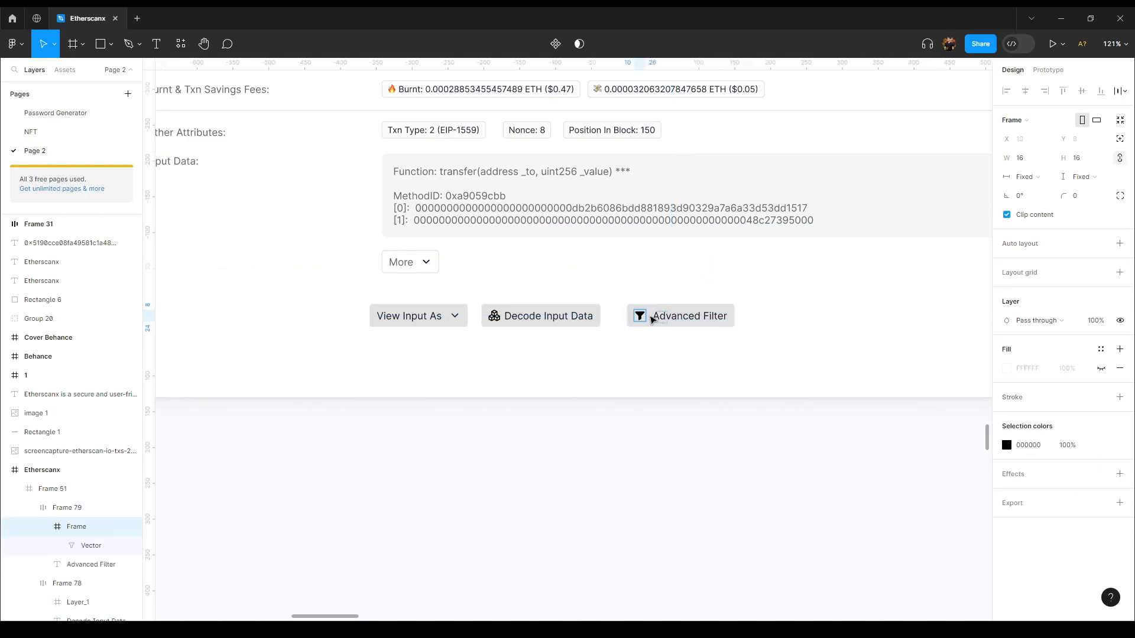
{"action": "key", "text": "Tab"}
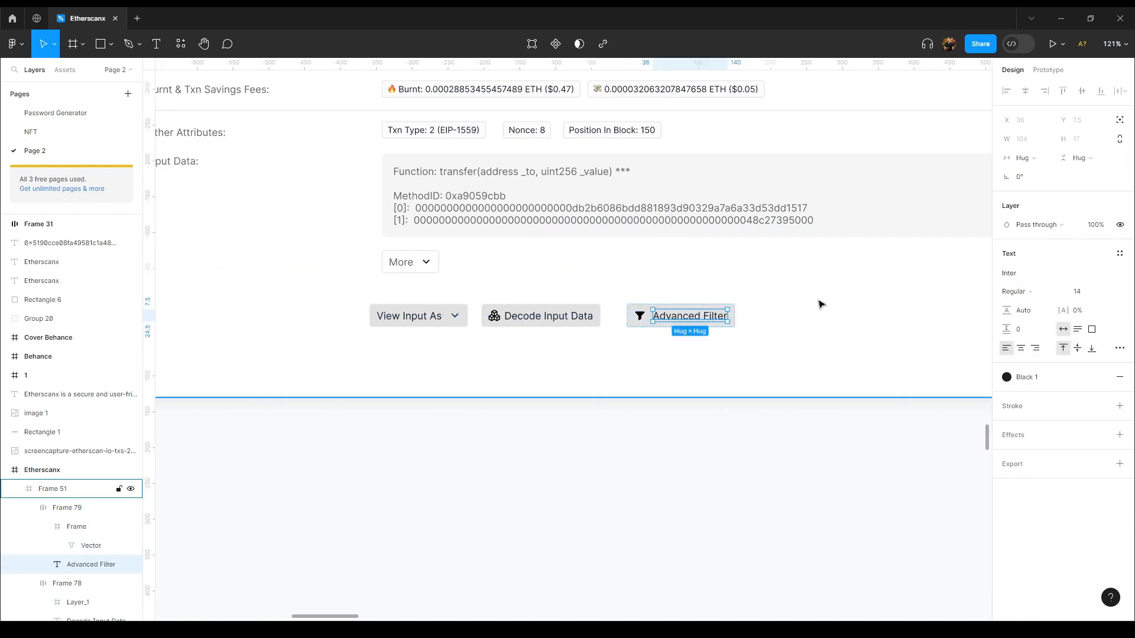
Set the Advanced Filter button's auto layout spacing between icon and label to 6
{"action": "left_click", "coordinate": [707, 307]}
{"action": "left_click", "coordinate": [1026, 285]}
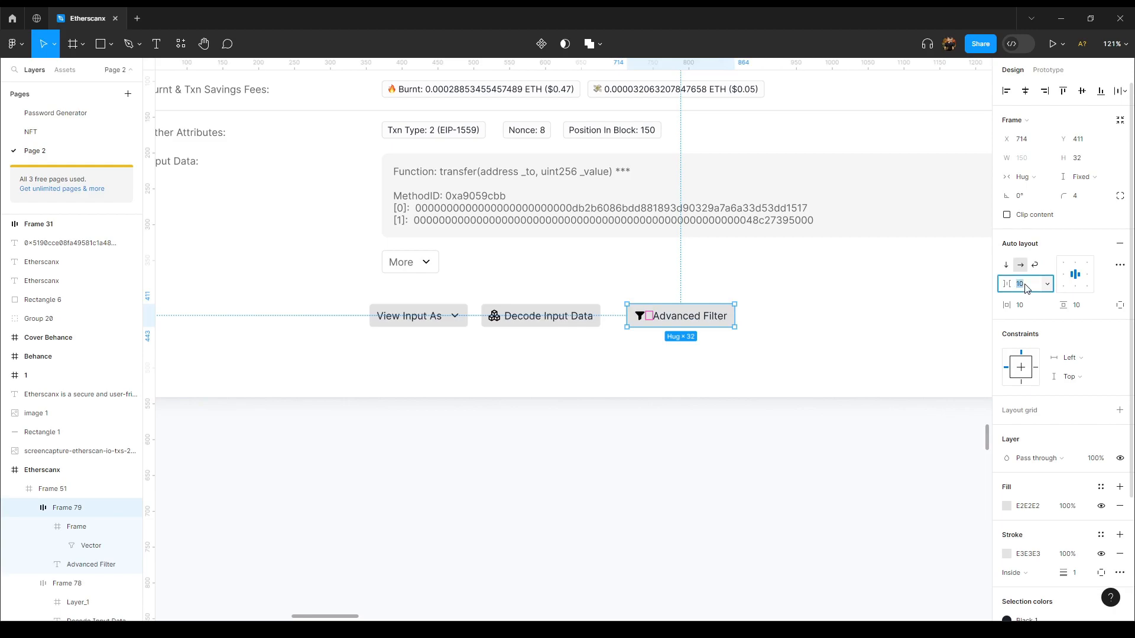
{"action": "key", "text": "Down"}
{"action": "key", "text": "Down"}
{"action": "key", "text": "Down"}
{"action": "key", "text": "Down"}
{"action": "left_click", "coordinate": [509, 319]}
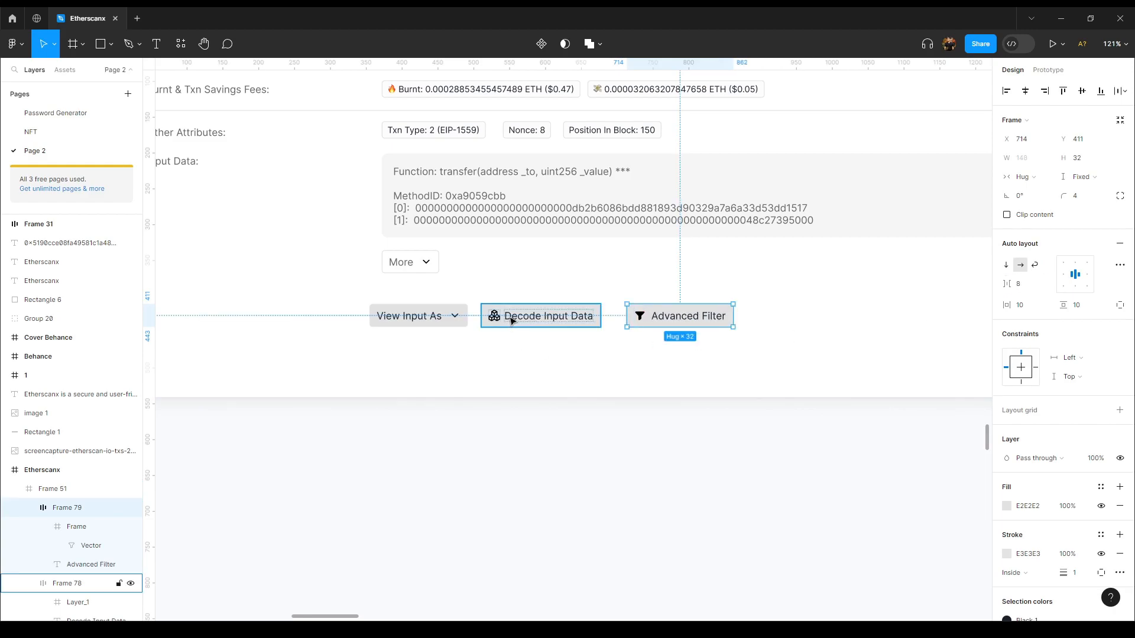
{"action": "left_click", "coordinate": [641, 315]}
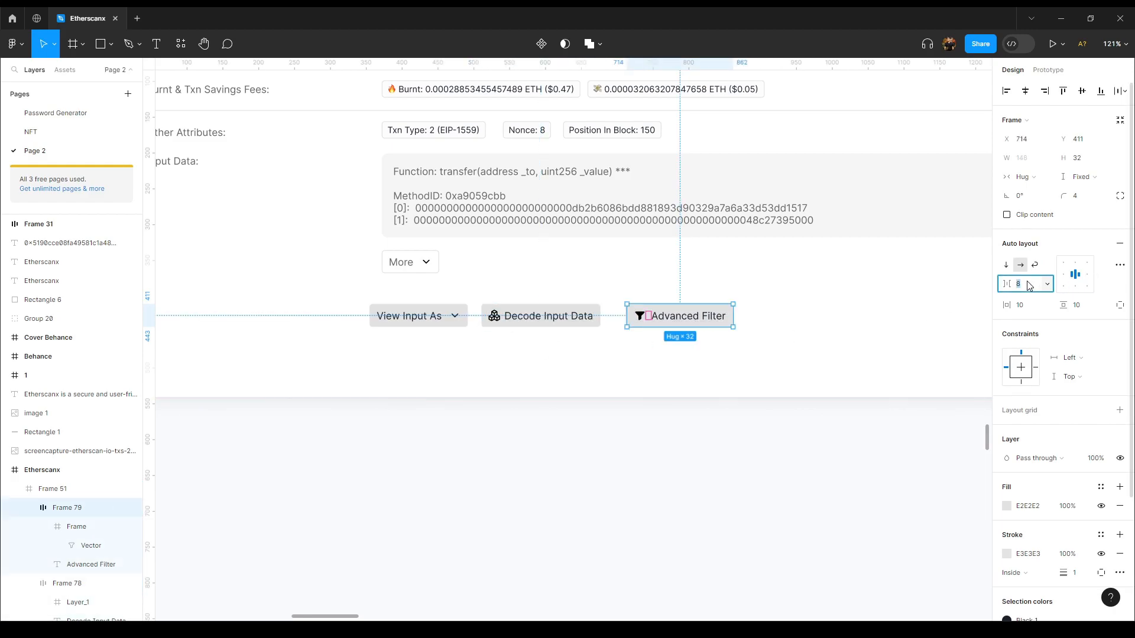
{"action": "left_click", "coordinate": [690, 297]}
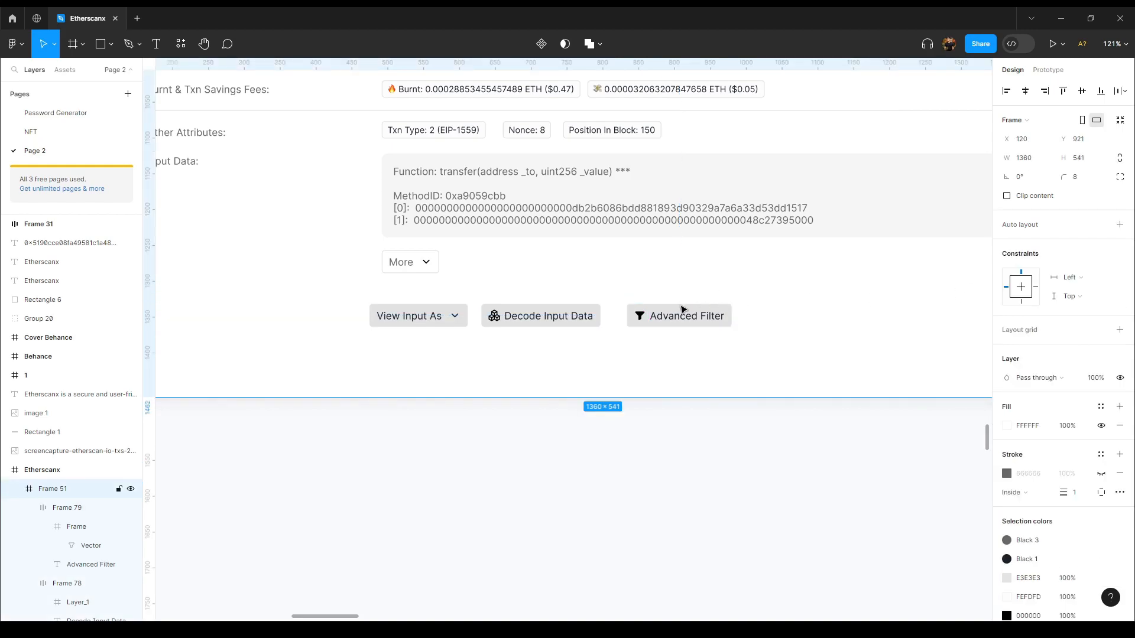
Apply the Black 1 color style to the filter icon in the Advanced Filter button
{"action": "scroll", "coordinate": [641, 316], "scroll_direction": "up", "scroll_amount": 5}
{"action": "left_click", "coordinate": [641, 319]}
{"action": "left_click", "coordinate": [711, 324]}
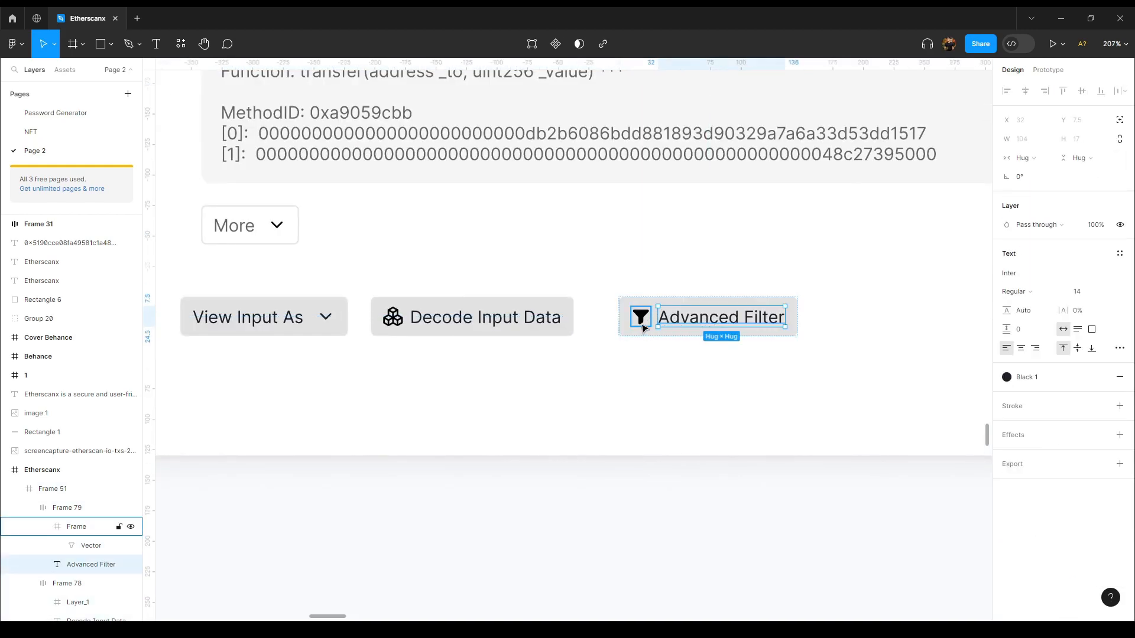
{"action": "double_click", "coordinate": [644, 322]}
{"action": "left_click", "coordinate": [645, 322]}
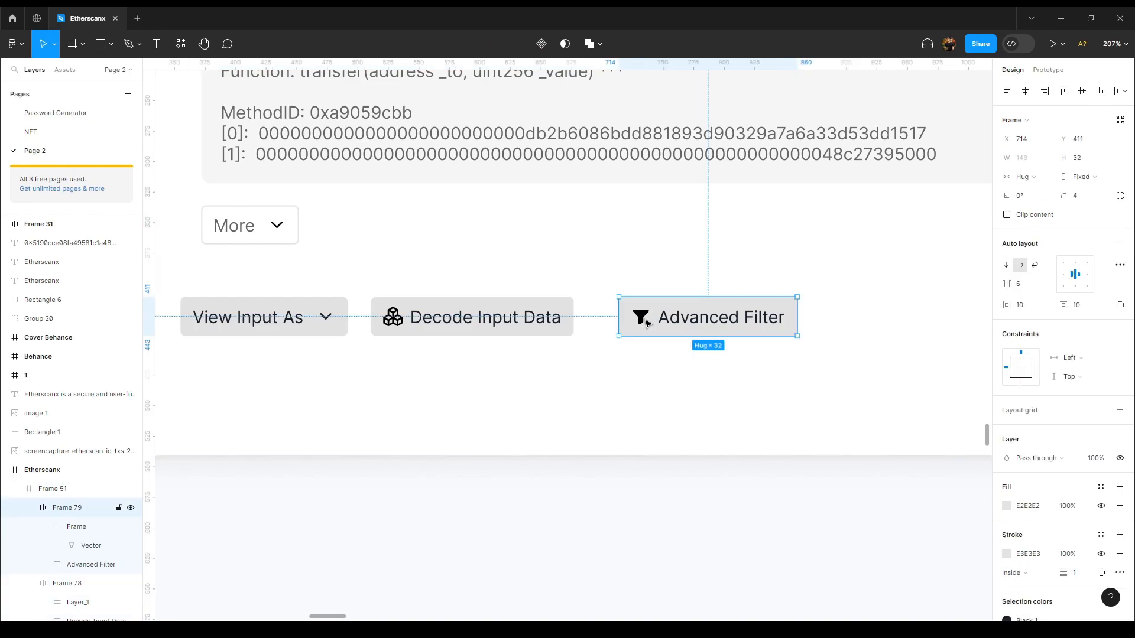
{"action": "left_click", "coordinate": [644, 322]}
{"action": "left_click", "coordinate": [1101, 446]}
{"action": "key", "text": "Escape"}
Apply the Black 1 color style to the cube icon in the Decode Input Data button
{"action": "left_click", "coordinate": [393, 320]}
{"action": "left_click", "coordinate": [393, 321]}
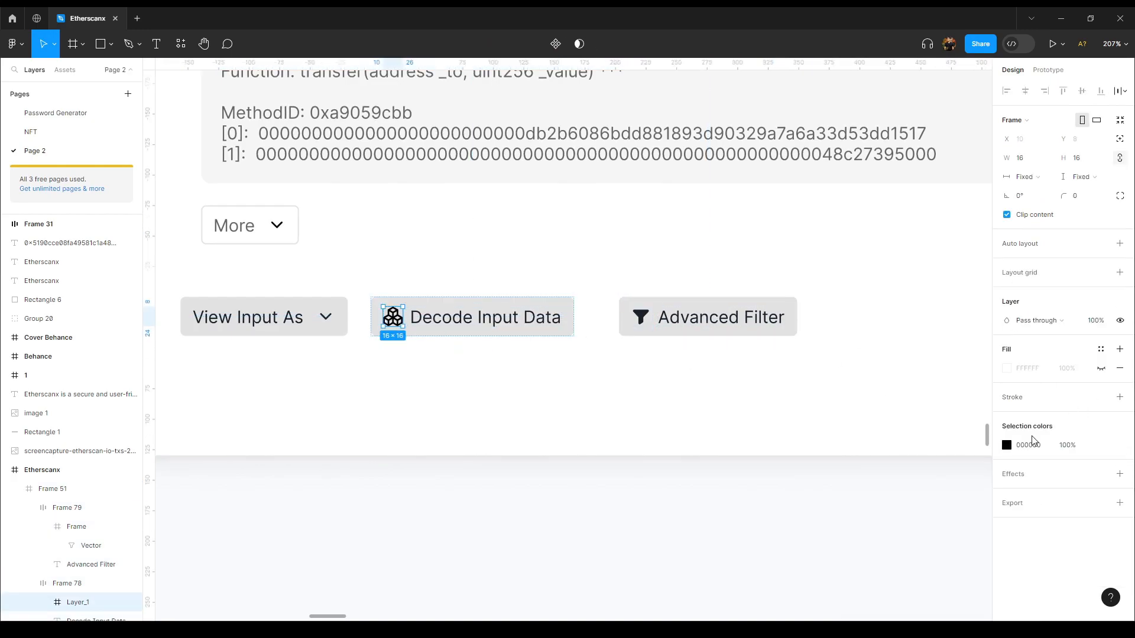
{"action": "left_click", "coordinate": [1100, 445]}
{"action": "left_click", "coordinate": [911, 452]}
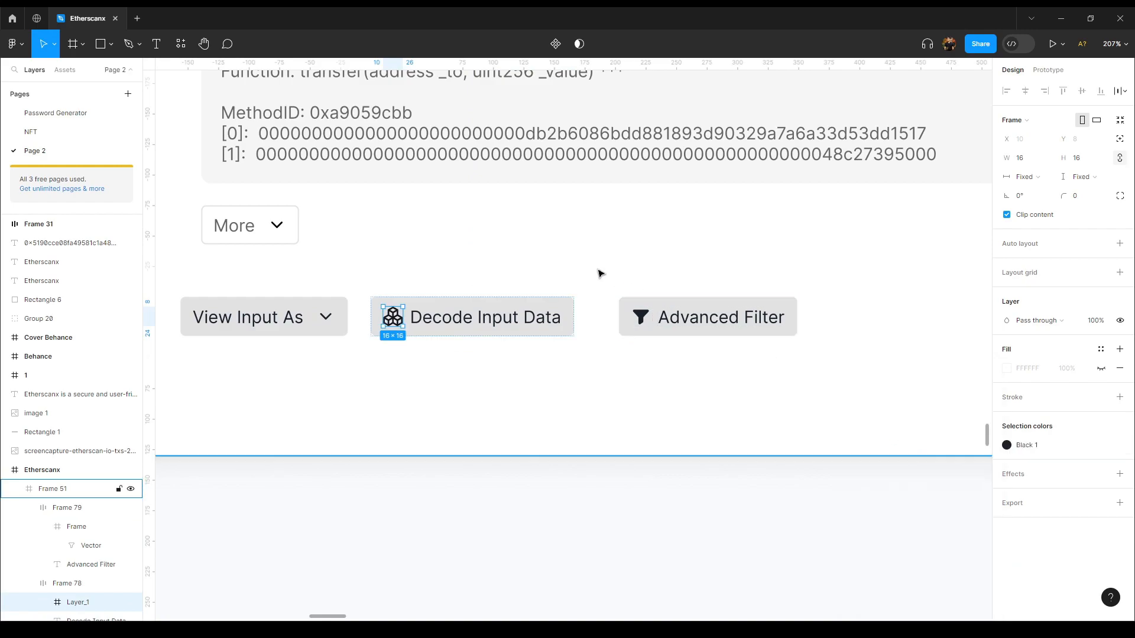
Inspect the Decode Input Data label and look over the whole lower card
{"action": "left_click", "coordinate": [502, 335]}
{"action": "left_click", "coordinate": [504, 337]}
{"action": "left_click", "coordinate": [516, 327]}
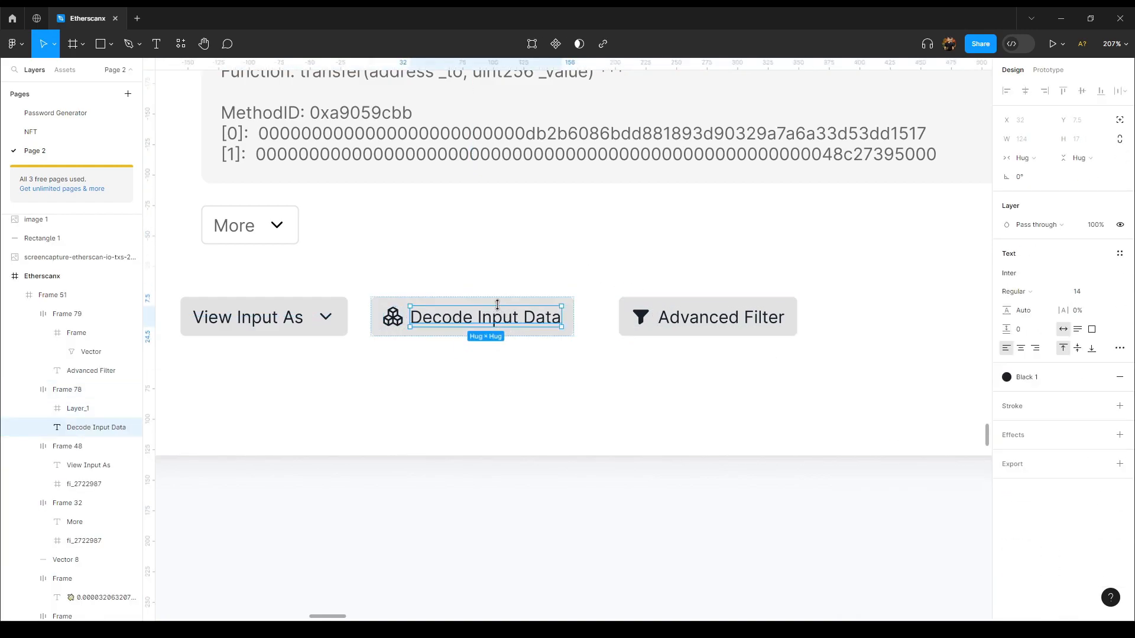
{"action": "left_click", "coordinate": [416, 276]}
{"action": "scroll", "coordinate": [417, 277], "scroll_direction": "down", "scroll_amount": 2}
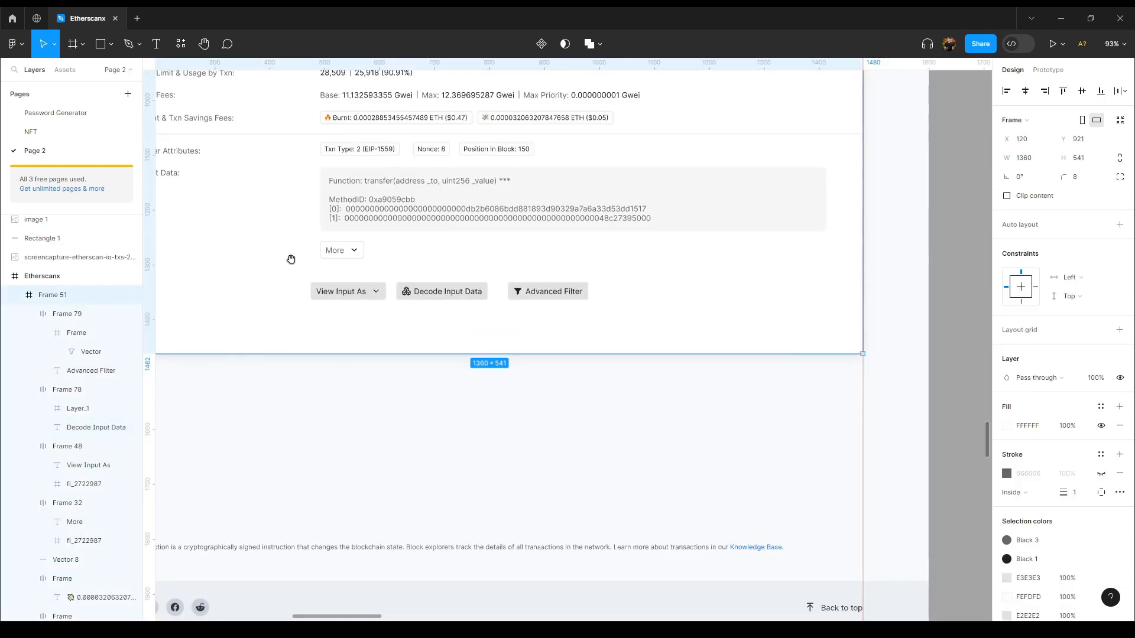
{"action": "left_click_drag", "start_coordinate": [309, 264], "coordinate": [734, 346]}
{"action": "left_click_drag", "start_coordinate": [398, 223], "coordinate": [907, 403]}
{"action": "left_click_drag", "start_coordinate": [839, 388], "coordinate": [400, 362]}
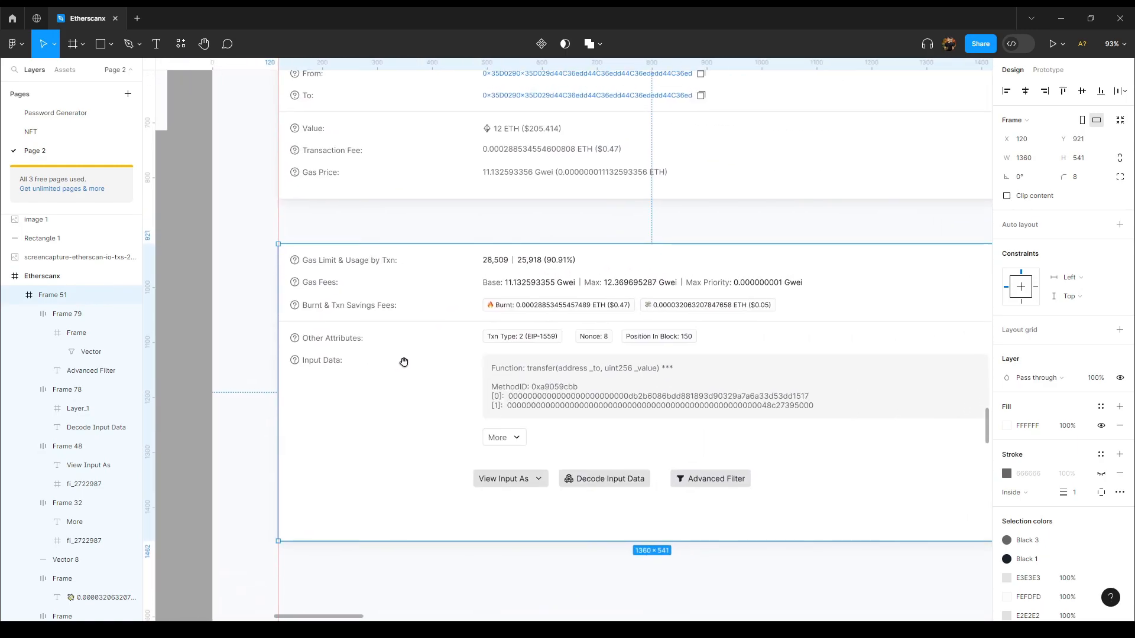
Distribute the View Input As, Decode Input Data and Advanced Filter buttons horizontally with a spacing of 10 between them
{"action": "left_click_drag", "start_coordinate": [180, 272], "coordinate": [626, 274]}
{"action": "left_click_drag", "start_coordinate": [750, 319], "coordinate": [287, 225]}
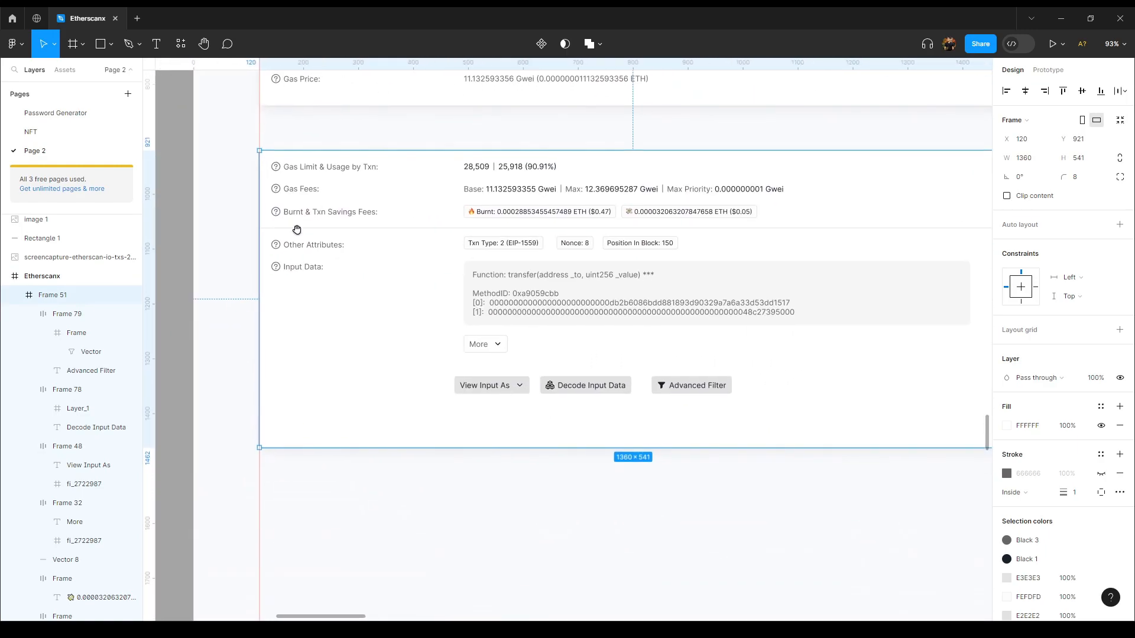
{"action": "left_click", "coordinate": [506, 389]}
{"action": "left_click", "coordinate": [591, 386], "text": "shift"}
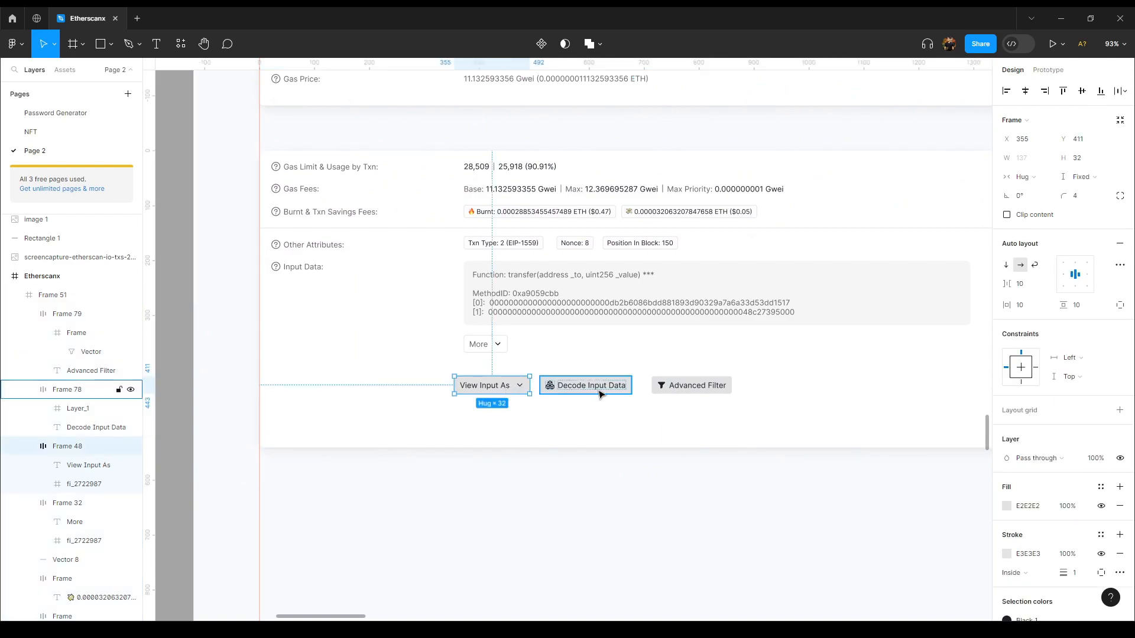
{"action": "left_click", "coordinate": [689, 387], "text": "shift"}
{"action": "left_click", "coordinate": [1113, 93]}
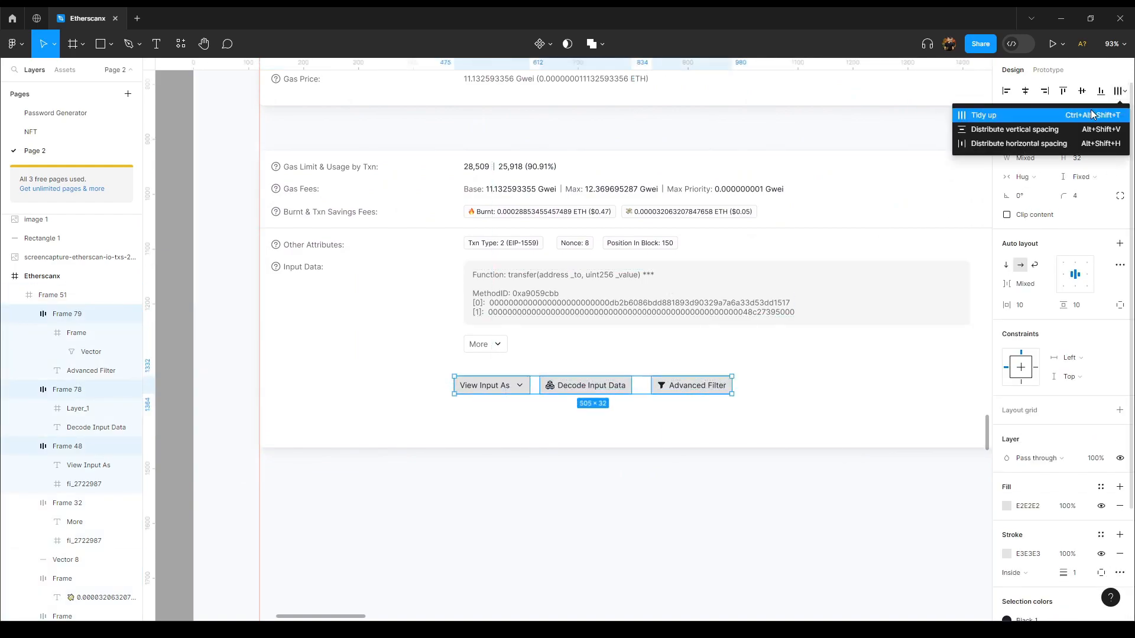
{"action": "left_click", "coordinate": [1071, 149]}
{"action": "left_click", "coordinate": [1032, 234]}
{"action": "type", "text": "10"}
{"action": "key", "text": "Return"}
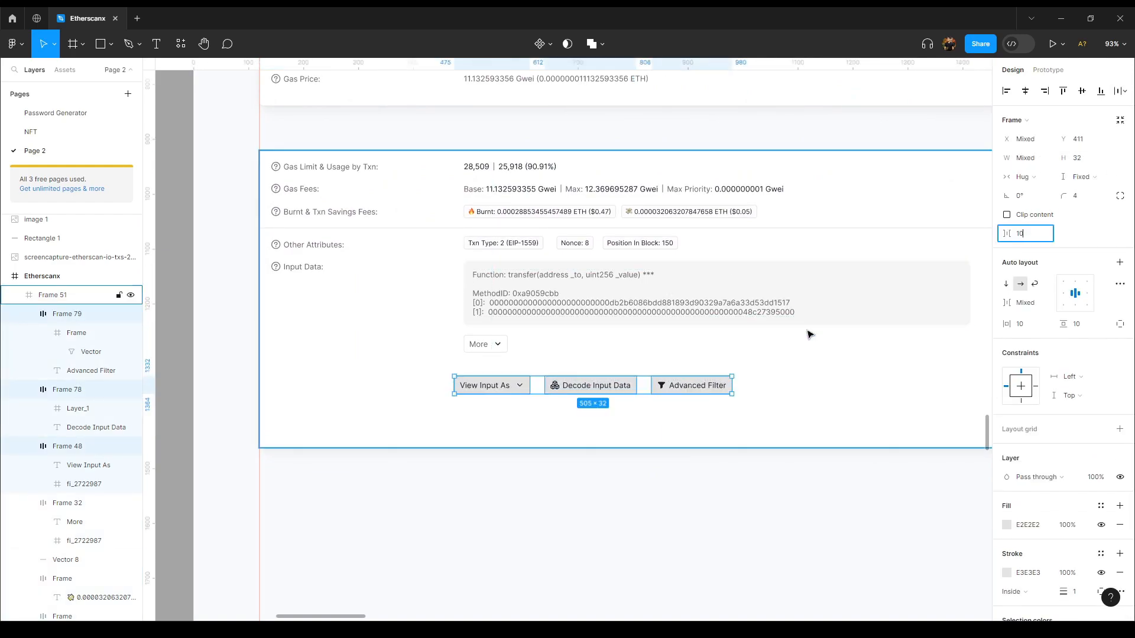
Move the three gray buttons directly under the More button, left-aligned with it and with a gap of 20
{"action": "left_click_drag", "start_coordinate": [495, 392], "coordinate": [505, 376]}
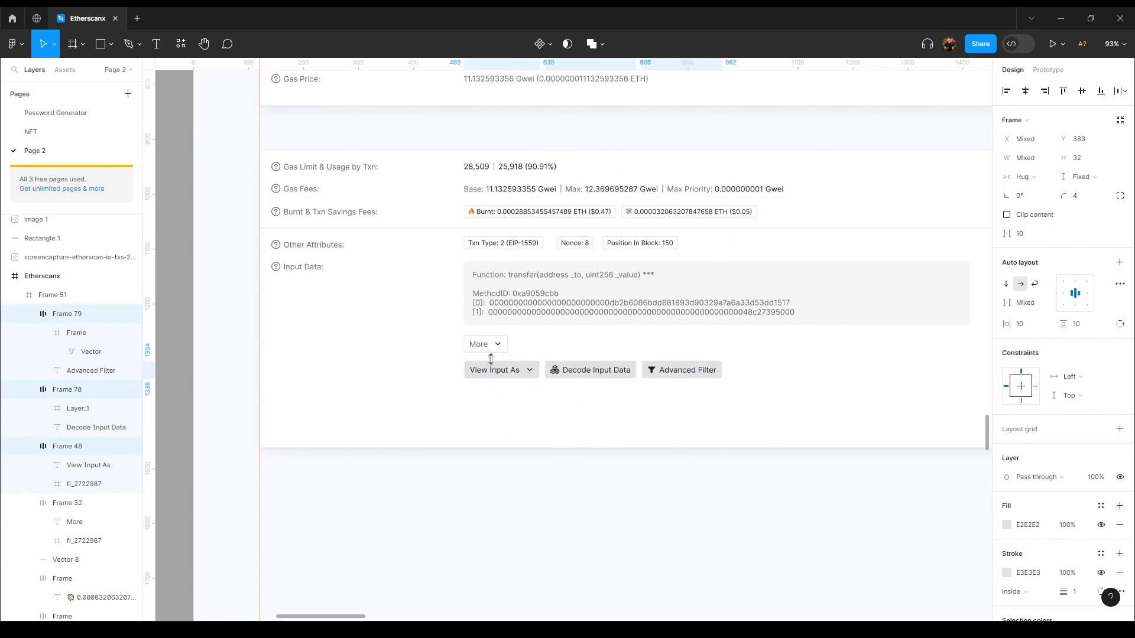
{"action": "key", "text": "alt+Down"}
{"action": "key", "text": "alt+Down"}
{"action": "key", "text": "alt+Down"}
{"action": "key", "text": "alt+Down"}
{"action": "key", "text": "alt+Down"}
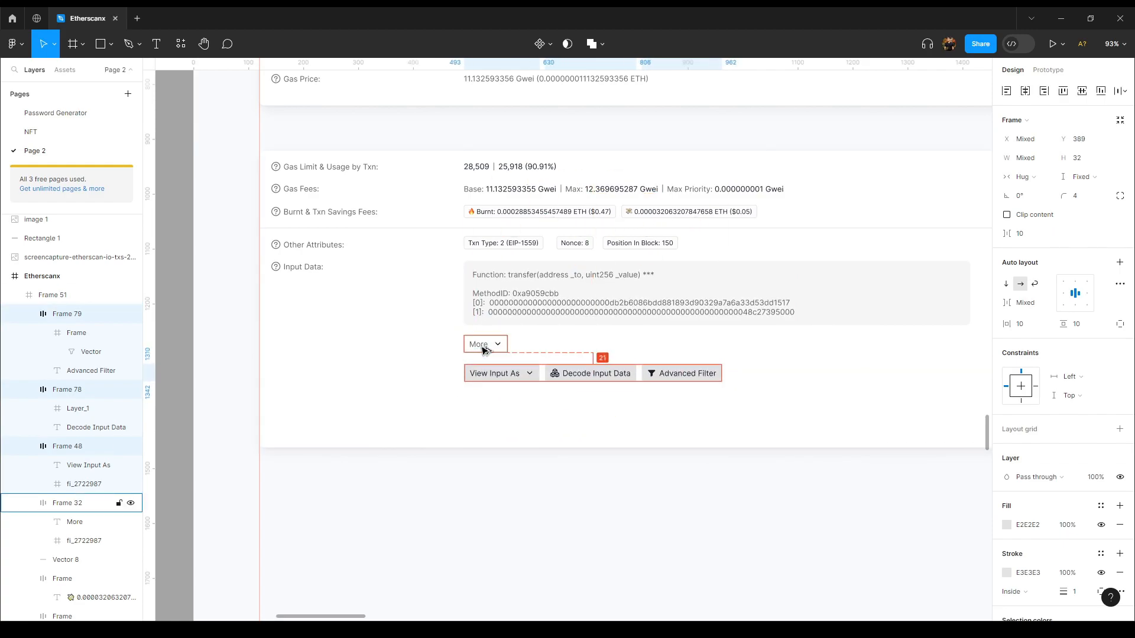
{"action": "key", "text": "alt+Left"}
{"action": "key", "text": "alt+Up"}
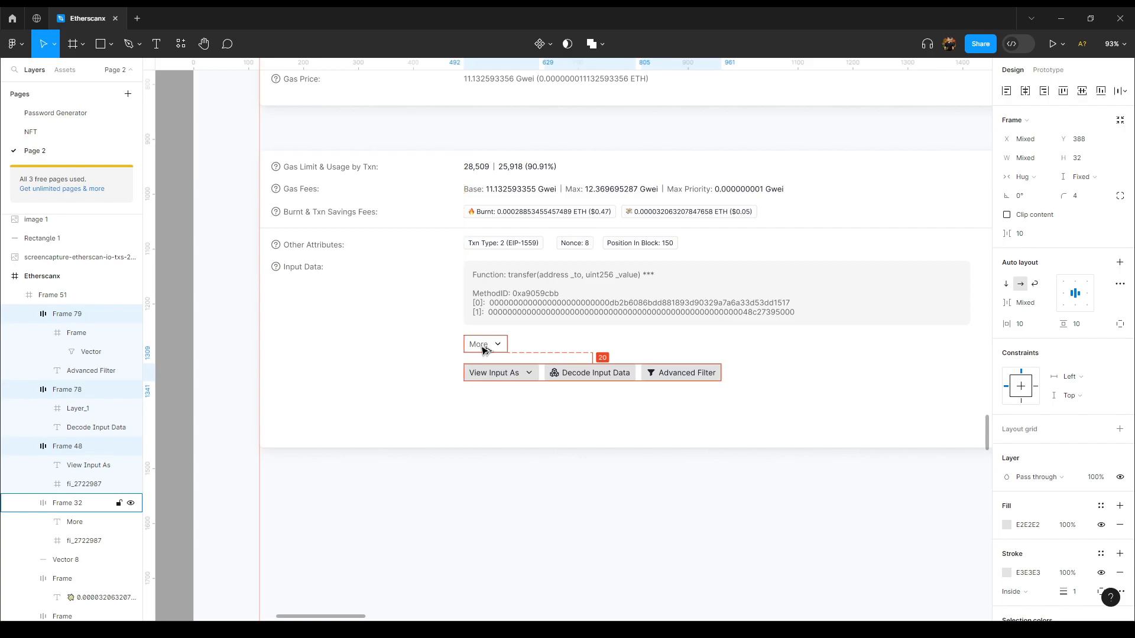
Nudge the More button and the three gray buttons down together by 2, and compare the card with the reference screenshot
{"action": "left_click", "coordinate": [482, 350], "text": "shift"}
{"action": "key", "text": "alt+Down"}
{"action": "key", "text": "alt+Down"}
{"action": "scroll", "coordinate": [490, 321], "scroll_direction": "down", "scroll_amount": 3}
{"action": "left_click_drag", "start_coordinate": [301, 271], "coordinate": [615, 388]}
{"action": "left_click_drag", "start_coordinate": [762, 494], "coordinate": [290, 318]}
{"action": "left_click", "coordinate": [335, 424]}
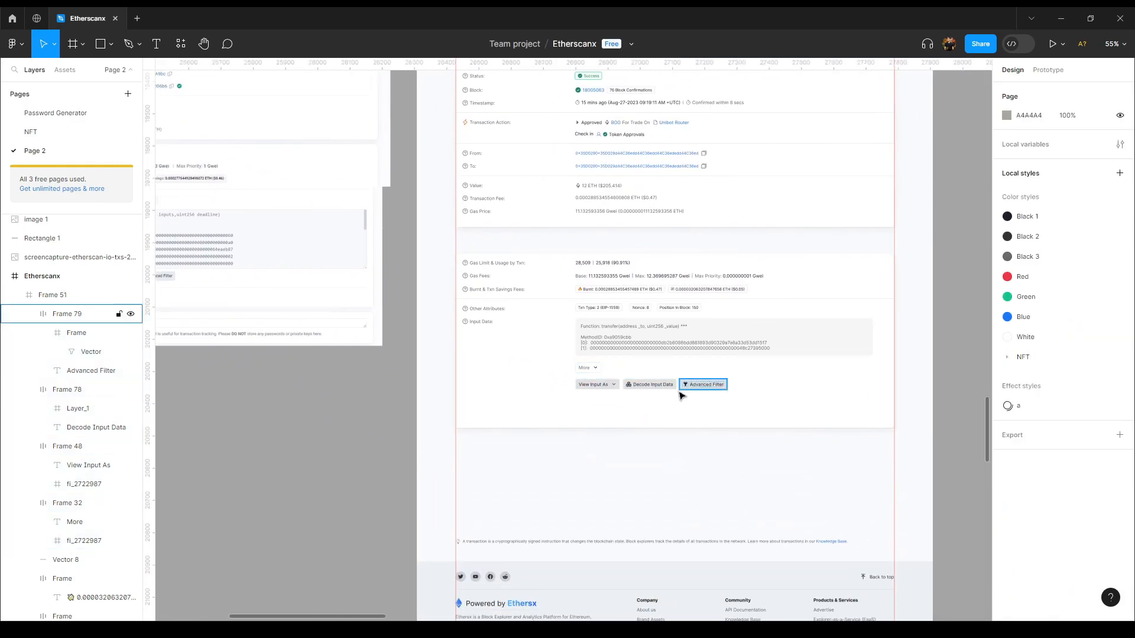
Delete the More button below the gray Input Data box
{"action": "scroll", "coordinate": [679, 396], "scroll_direction": "up", "scroll_amount": 5}
{"action": "left_click", "coordinate": [520, 353]}
{"action": "key", "text": "Delete"}
Move the three gray buttons up to Y 338, just below the gray Input Data box, and check the section's spacing
{"action": "left_click", "coordinate": [538, 379]}
{"action": "left_click", "coordinate": [627, 381], "text": "shift"}
{"action": "left_click", "coordinate": [709, 379], "text": "shift"}
{"action": "key", "text": "shift+Up"}
{"action": "key", "text": "shift+Up"}
{"action": "key", "text": "shift+Up"}
{"action": "key", "text": "shift+Up"}
{"action": "key", "text": "shift+Up"}
{"action": "key", "text": "Up"}
{"action": "key", "text": "Up"}
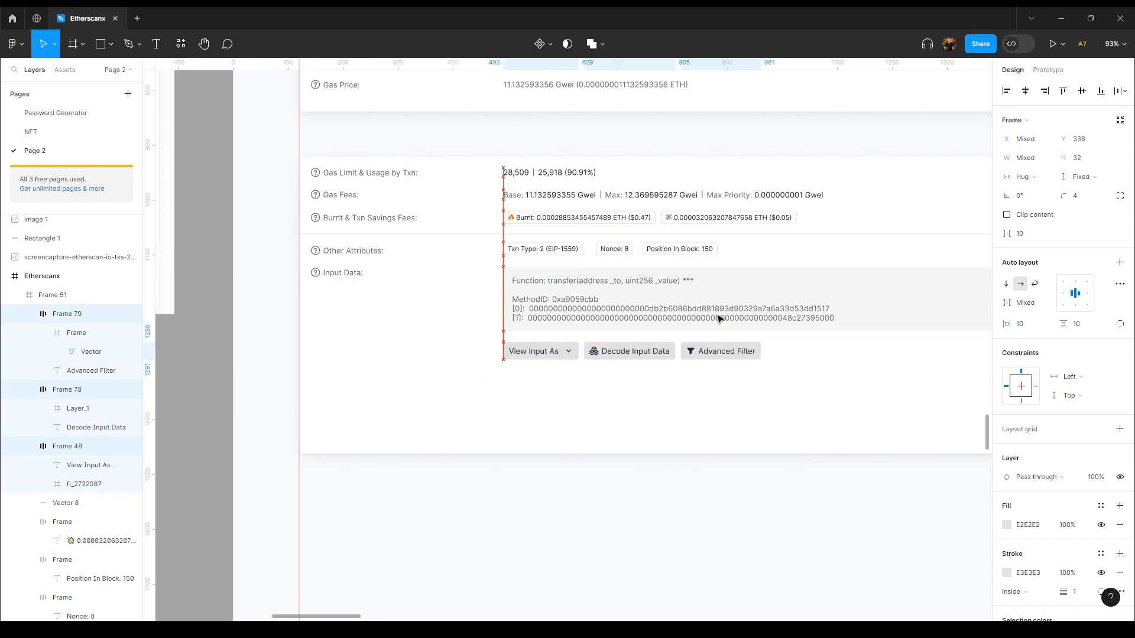
{"action": "left_click", "coordinate": [720, 319], "text": "shift"}
{"action": "left_click", "coordinate": [355, 273], "text": "shift"}
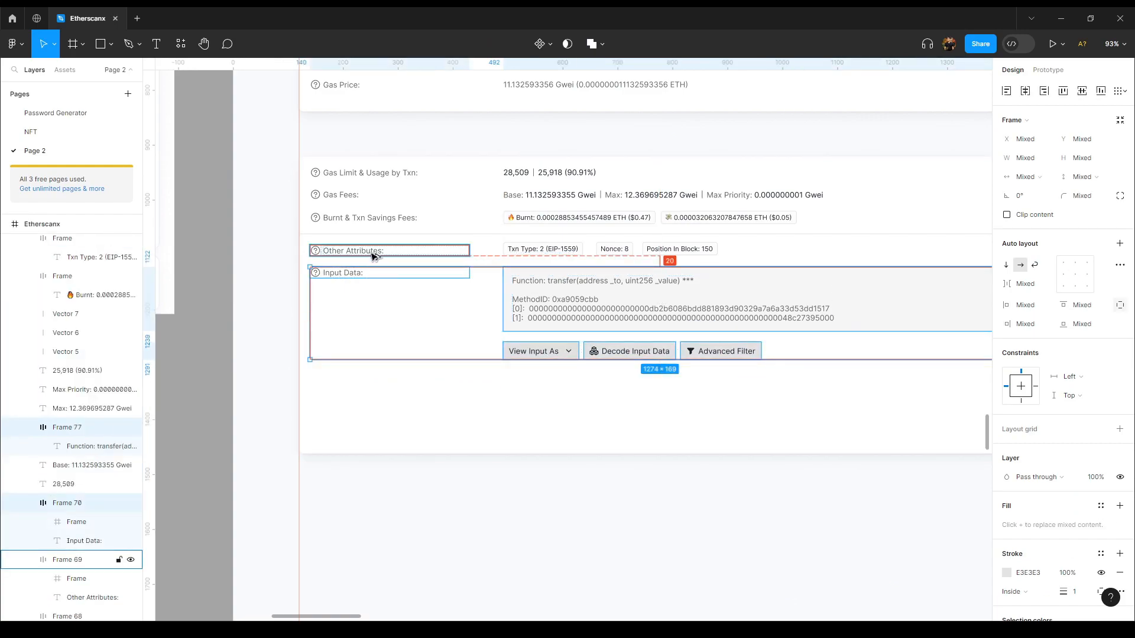
{"action": "left_click", "coordinate": [451, 418]}
Duplicate the card's horizontal divider line and place the copy below the three gray buttons at Y 390
{"action": "scroll", "coordinate": [455, 422], "scroll_direction": "down", "scroll_amount": 3}
{"action": "left_click", "coordinate": [276, 406]}
{"action": "left_click_drag", "start_coordinate": [276, 406], "coordinate": [728, 488]}
{"action": "left_click_drag", "start_coordinate": [829, 510], "coordinate": [532, 355]}
{"action": "left_click_drag", "start_coordinate": [759, 428], "coordinate": [448, 344]}
{"action": "scroll", "coordinate": [635, 235], "scroll_direction": "up", "scroll_amount": 3}
{"action": "left_click", "coordinate": [634, 225]}
{"action": "key", "text": "ctrl+d"}
{"action": "left_click_drag", "start_coordinate": [634, 224], "coordinate": [628, 382]}
{"action": "left_click_drag", "start_coordinate": [530, 343], "coordinate": [529, 323]}
Duplicate the Input Data label row and place the copy below the new divider at Y 410
{"action": "left_click", "coordinate": [332, 260]}
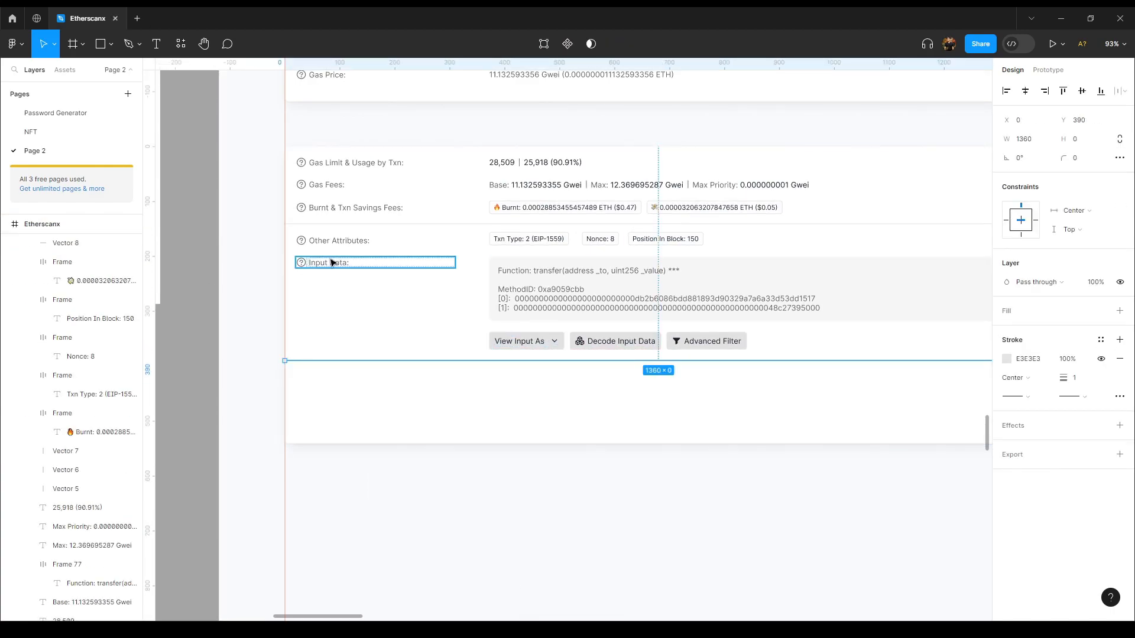
{"action": "key", "text": "ctrl+d"}
{"action": "left_click_drag", "start_coordinate": [344, 266], "coordinate": [364, 370]}
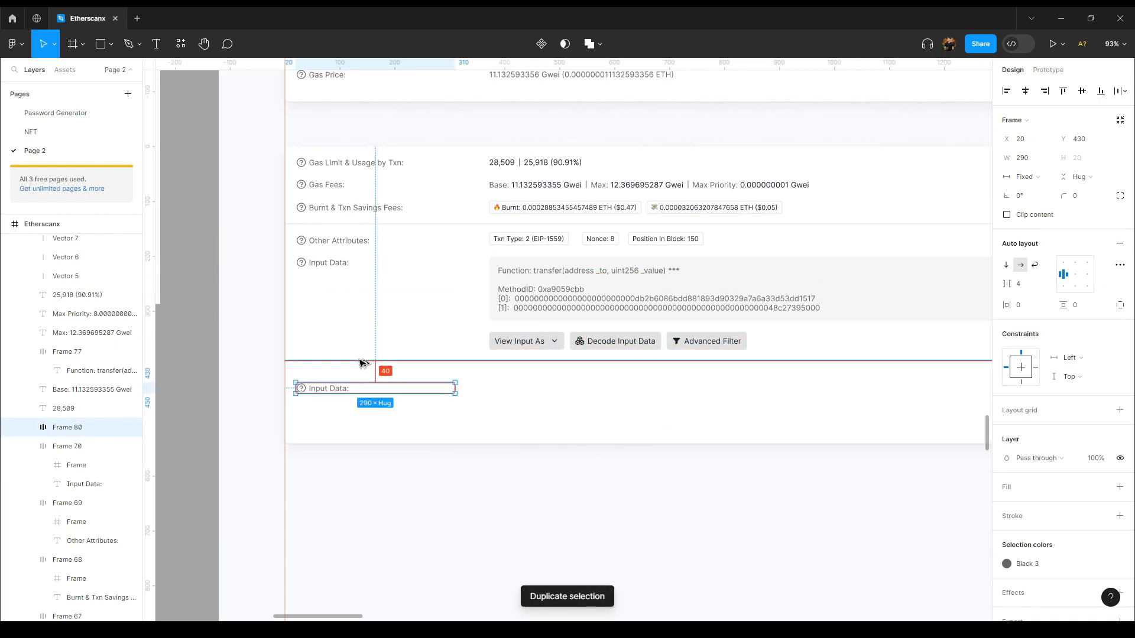
{"action": "key", "text": "shift+Up"}
{"action": "key", "text": "shift+Up"}
Remove the help icon from the duplicated label row and change its text to "More Details:"
{"action": "left_click_drag", "start_coordinate": [220, 298], "coordinate": [786, 411]}
{"action": "left_click_drag", "start_coordinate": [384, 318], "coordinate": [697, 403]}
{"action": "left_click_drag", "start_coordinate": [731, 472], "coordinate": [597, 441]}
{"action": "left_click_drag", "start_coordinate": [636, 479], "coordinate": [300, 412]}
{"action": "left_click_drag", "start_coordinate": [785, 526], "coordinate": [520, 475]}
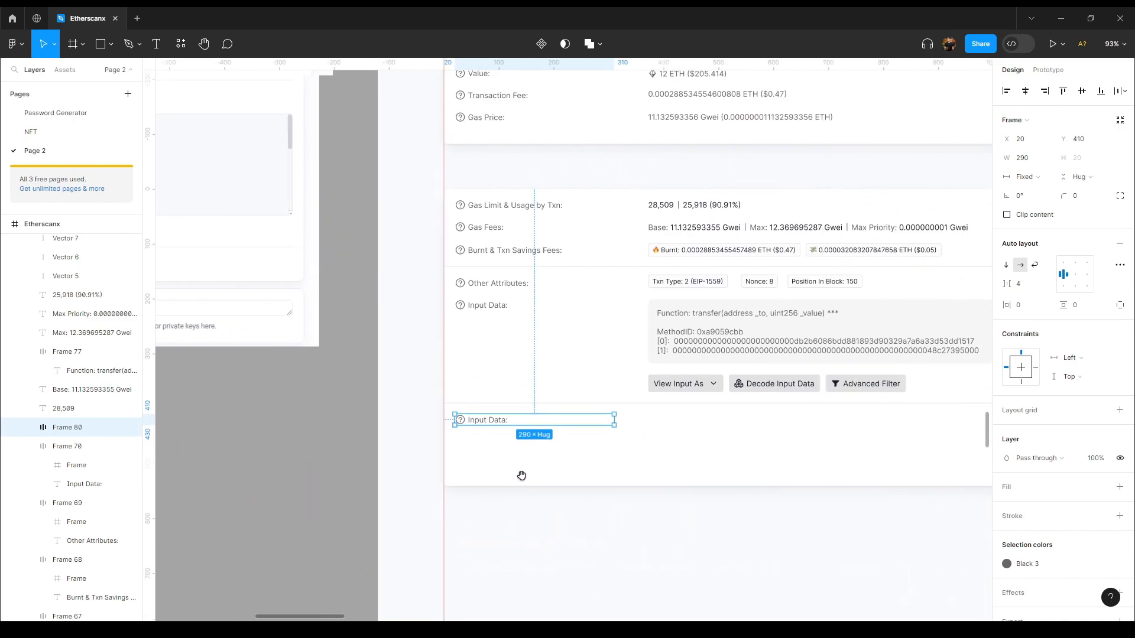
{"action": "scroll", "coordinate": [454, 454], "scroll_direction": "up", "scroll_amount": 2}
{"action": "double_click", "coordinate": [464, 413]}
{"action": "key", "text": "Delete"}
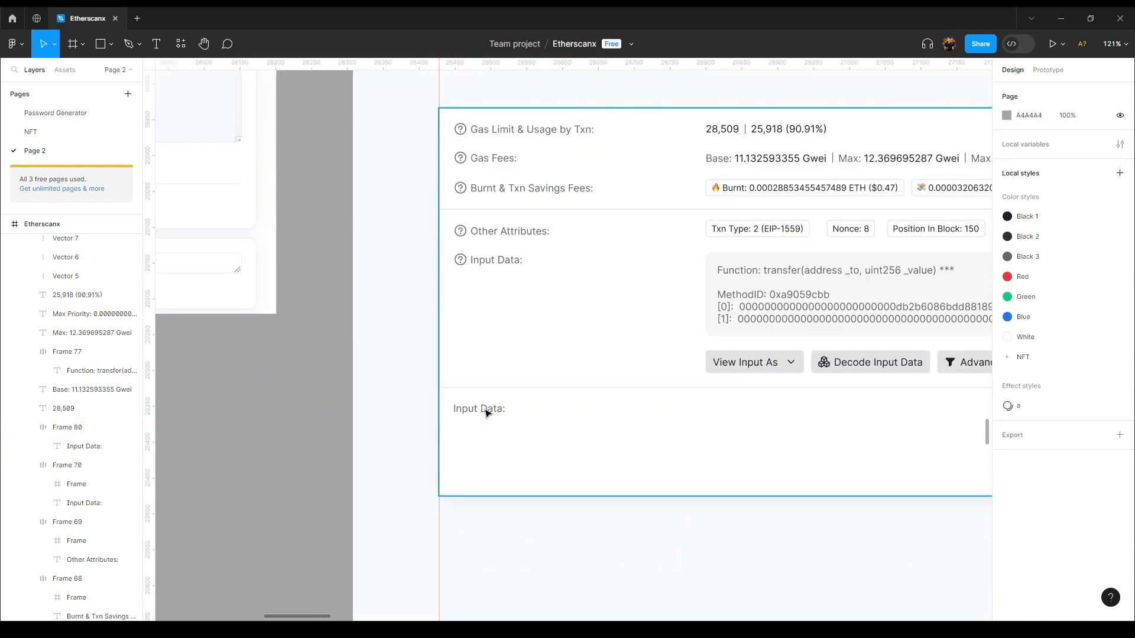
{"action": "left_click", "coordinate": [485, 409]}
{"action": "key", "text": "Return"}
{"action": "type", "text": "More Details:"}
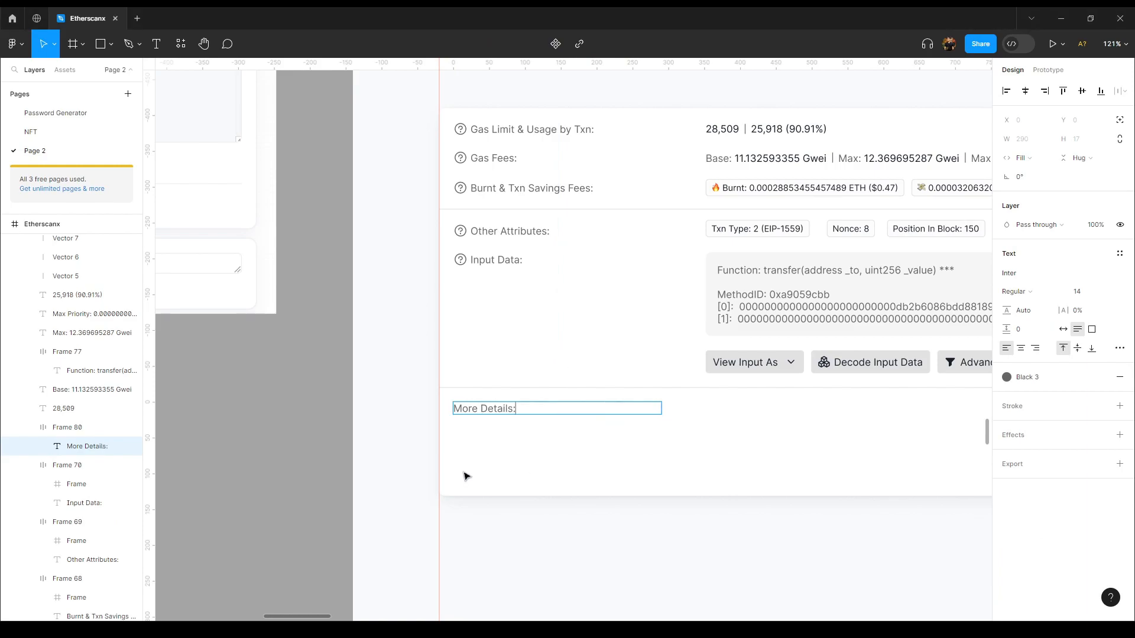
{"action": "left_click", "coordinate": [324, 461]}
Duplicate the More Details label frame and place the copy in the value column at X 372 on the same row
{"action": "scroll", "coordinate": [477, 451], "scroll_direction": "down", "scroll_amount": 2}
{"action": "left_click_drag", "start_coordinate": [683, 362], "coordinate": [435, 314]}
{"action": "left_click_drag", "start_coordinate": [811, 418], "coordinate": [491, 378]}
{"action": "scroll", "coordinate": [491, 379], "scroll_direction": "up", "scroll_amount": 2}
{"action": "left_click", "coordinate": [235, 377]}
{"action": "double_click", "coordinate": [235, 377]}
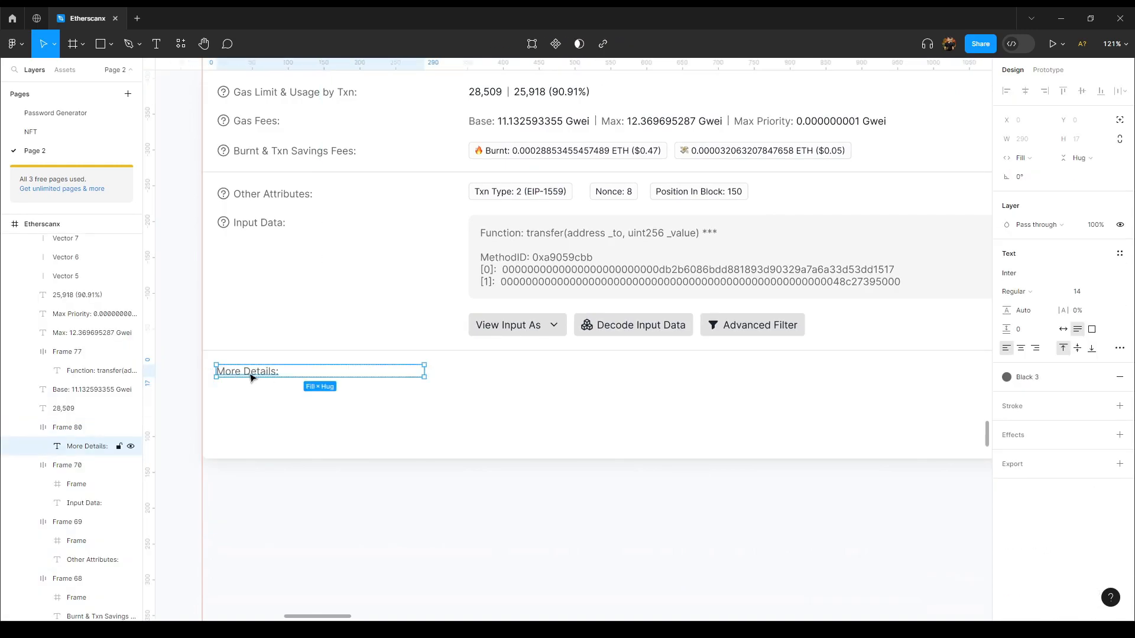
{"action": "left_click", "coordinate": [245, 378]}
{"action": "left_click", "coordinate": [249, 376]}
{"action": "left_click_drag", "start_coordinate": [248, 376], "coordinate": [492, 380]}
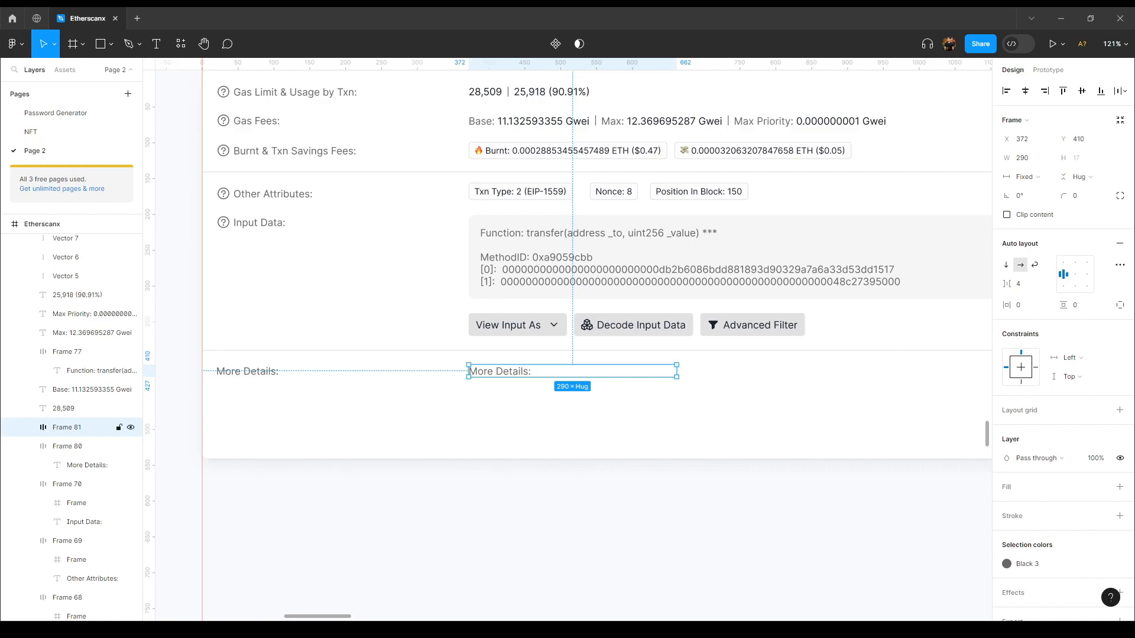
Place the minus icon in the card's empty area at X 545, Y 460 and set its size to 16 × 16
{"action": "left_click", "coordinate": [731, 412]}
{"action": "left_click", "coordinate": [607, 260]}
{"action": "left_click_drag", "start_coordinate": [598, 265], "coordinate": [604, 412]}
{"action": "left_click", "coordinate": [1088, 161]}
{"action": "type", "text": "16"}
{"action": "key", "text": "Return"}
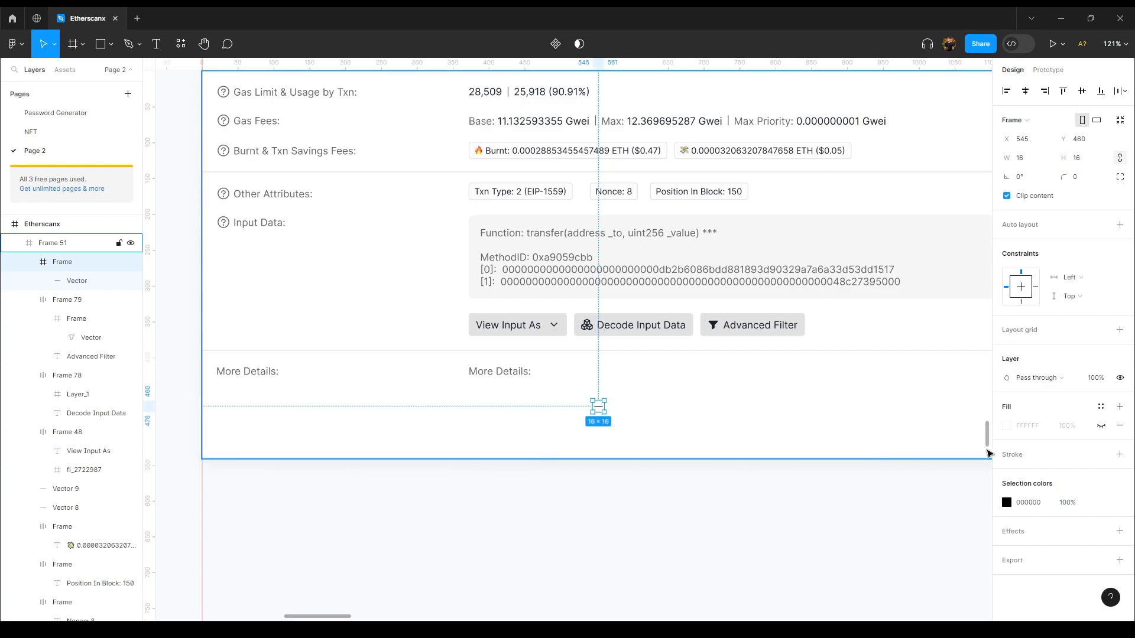
Apply the Black 3 color style to the minus icon and the Blue style to the More Details text in the value column
{"action": "left_click", "coordinate": [1101, 502]}
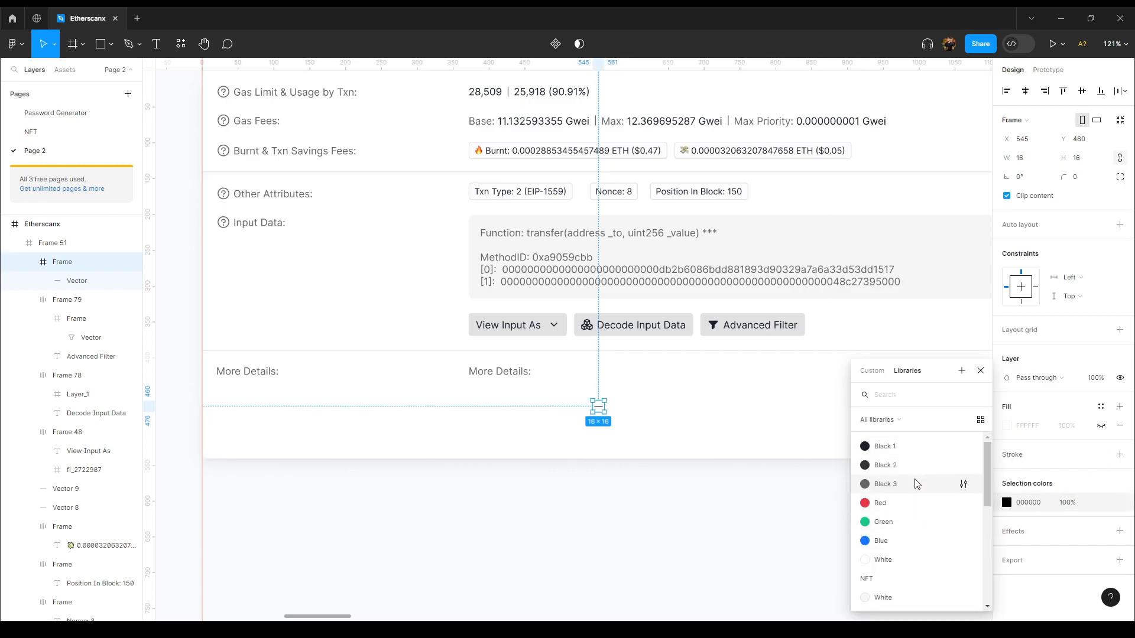
{"action": "left_click", "coordinate": [955, 481]}
{"action": "left_click", "coordinate": [532, 377]}
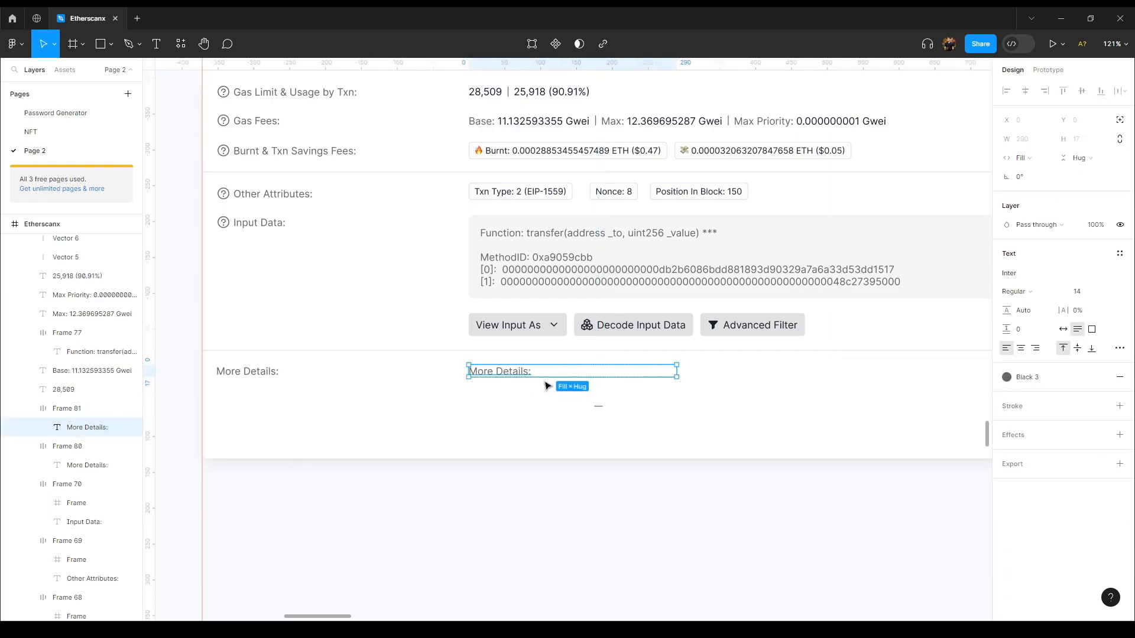
{"action": "left_click", "coordinate": [1059, 383]}
Resize the minus icon to 24 × 24 and move it into the blue More Details frame, in front of the text
{"action": "left_click", "coordinate": [598, 406]}
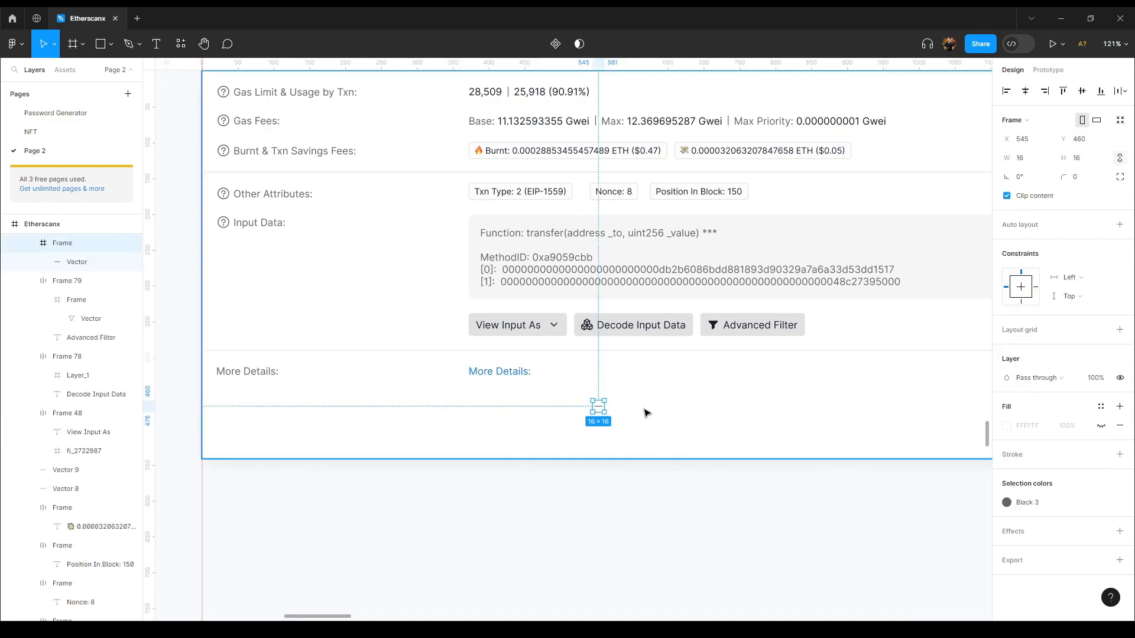
{"action": "left_click", "coordinate": [1092, 160]}
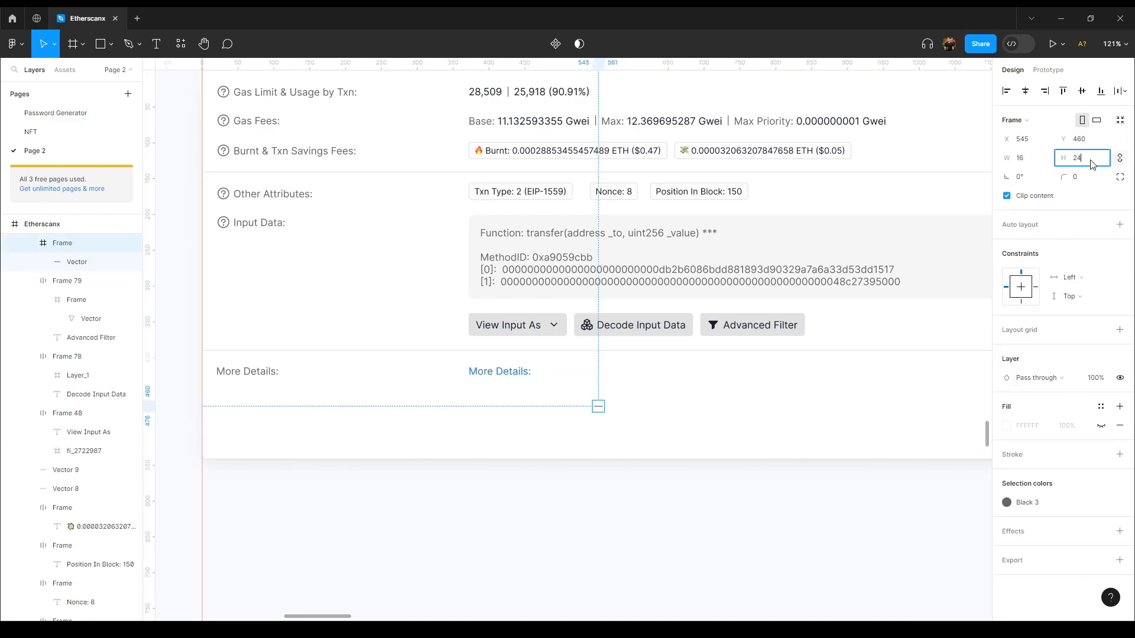
{"action": "type", "text": "24"}
{"action": "key", "text": "Return"}
{"action": "left_click", "coordinate": [634, 406]}
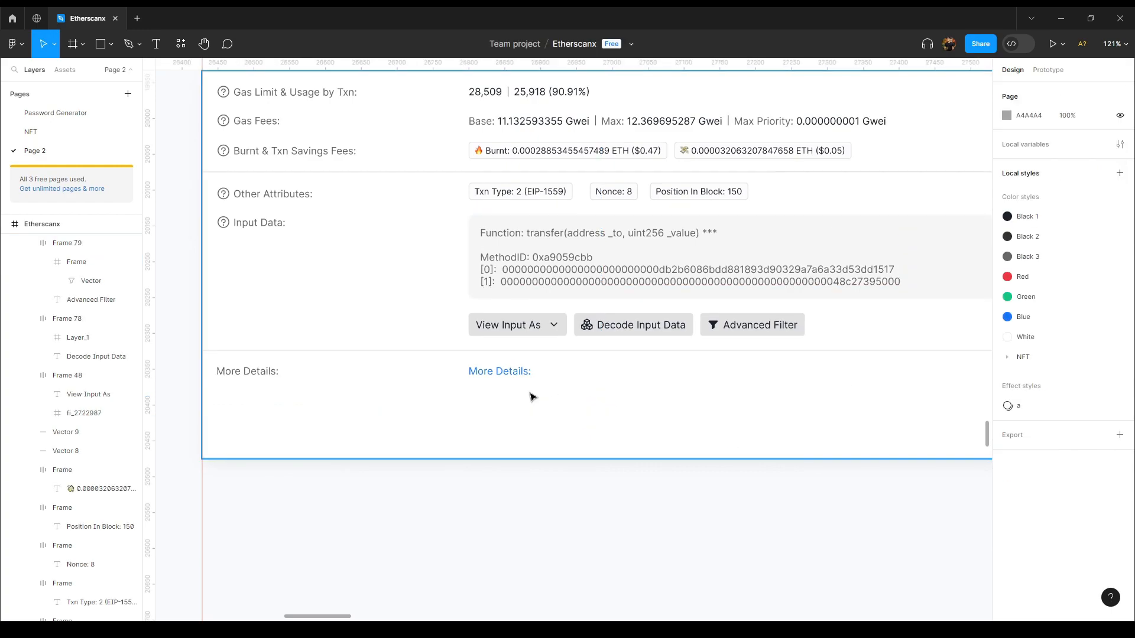
{"action": "left_click", "coordinate": [507, 374]}
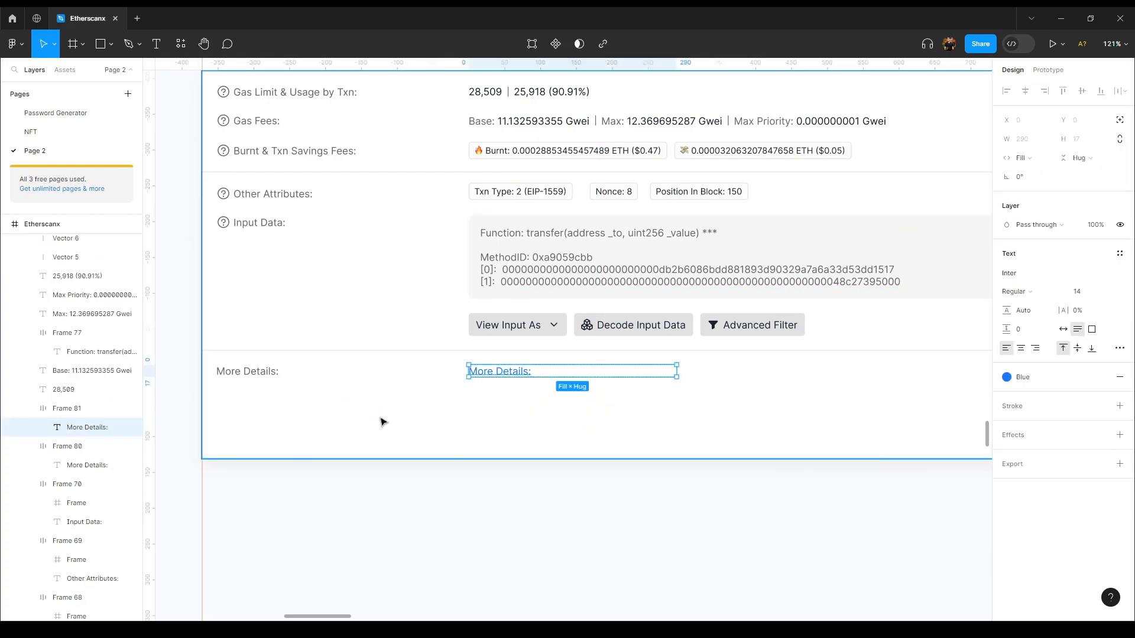
{"action": "left_click", "coordinate": [86, 413]}
{"action": "key", "text": "ctrl+v"}
{"action": "scroll", "coordinate": [668, 378], "scroll_direction": "up", "scroll_amount": 2}
{"action": "left_click_drag", "start_coordinate": [670, 380], "coordinate": [421, 374]}
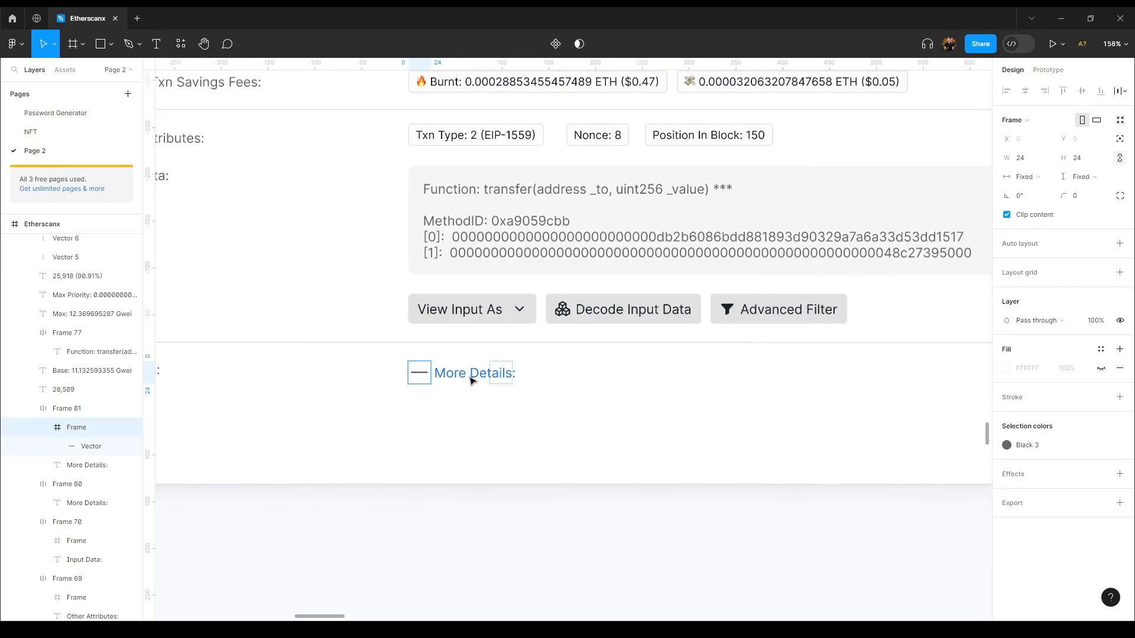
Apply the Blue color style to the minus icon and compare the row with the reference screenshot
{"action": "left_click", "coordinate": [1008, 445]}
{"action": "left_click", "coordinate": [887, 560]}
{"action": "left_click", "coordinate": [633, 441]}
{"action": "scroll", "coordinate": [632, 440], "scroll_direction": "down", "scroll_amount": 4}
{"action": "left_click", "coordinate": [549, 507]}
{"action": "left_click_drag", "start_coordinate": [331, 407], "coordinate": [855, 426]}
{"action": "left_click_drag", "start_coordinate": [458, 306], "coordinate": [753, 476]}
{"action": "left_click_drag", "start_coordinate": [668, 456], "coordinate": [331, 355]}
{"action": "left_click_drag", "start_coordinate": [769, 426], "coordinate": [324, 304]}
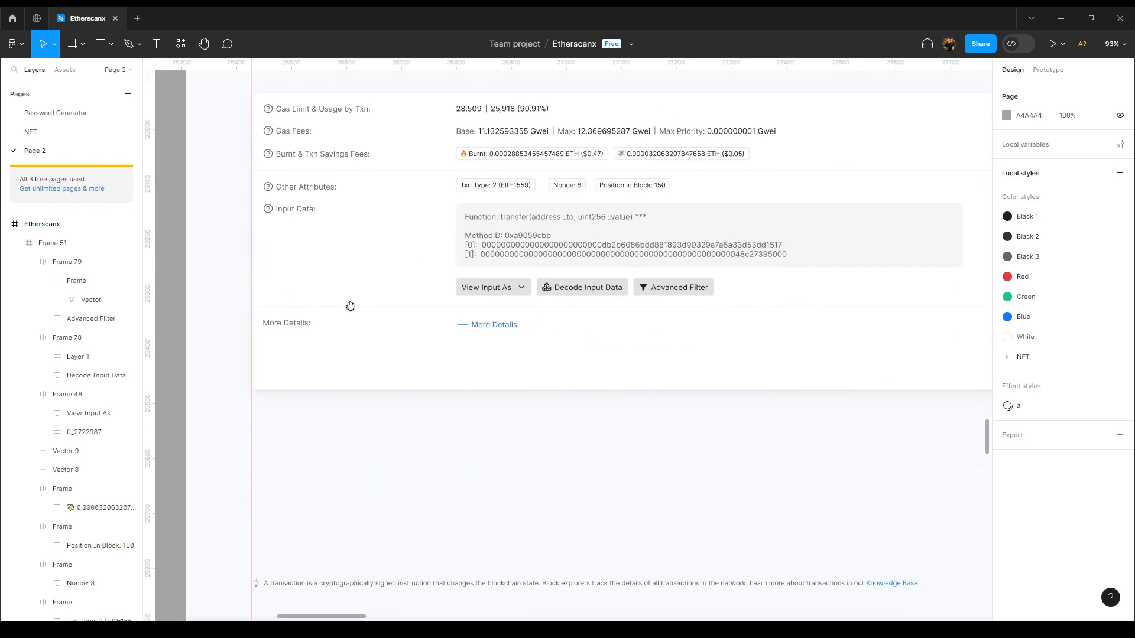
Reduce the minus icon's frame size to 20 × 20
{"action": "scroll", "coordinate": [499, 338], "scroll_direction": "up", "scroll_amount": 6}
{"action": "left_click", "coordinate": [420, 313], "text": "ctrl"}
{"action": "scroll", "coordinate": [444, 324], "scroll_direction": "up", "scroll_amount": 4}
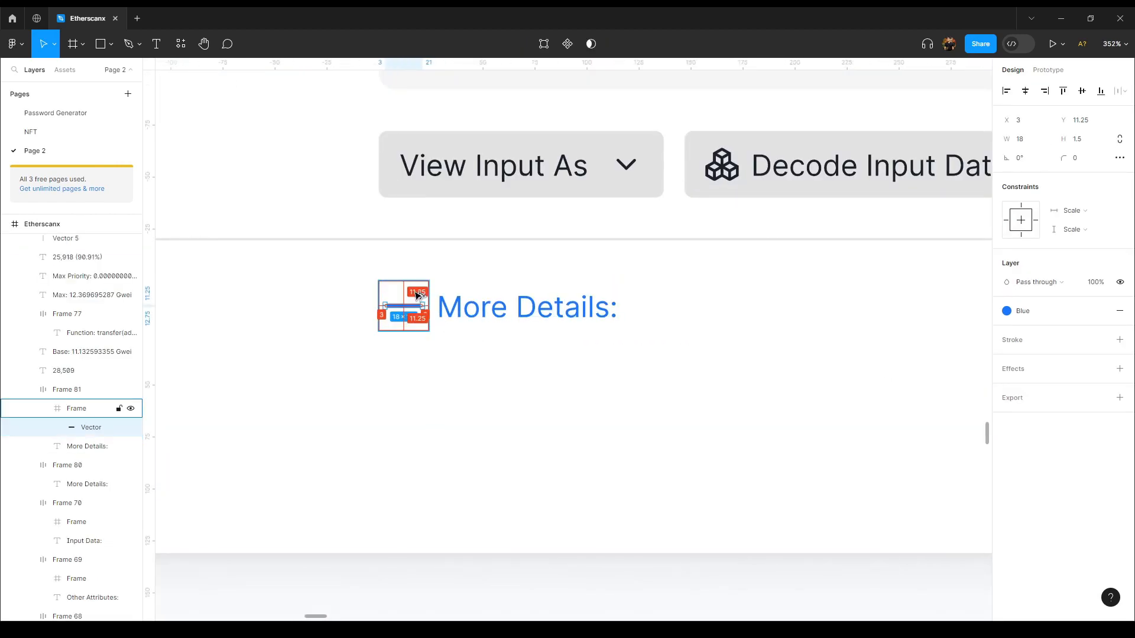
{"action": "left_click", "coordinate": [415, 293]}
{"action": "left_click", "coordinate": [1092, 163]}
{"action": "key", "text": "Down"}
{"action": "key", "text": "Down"}
{"action": "key", "text": "Down"}
{"action": "key", "text": "Down"}
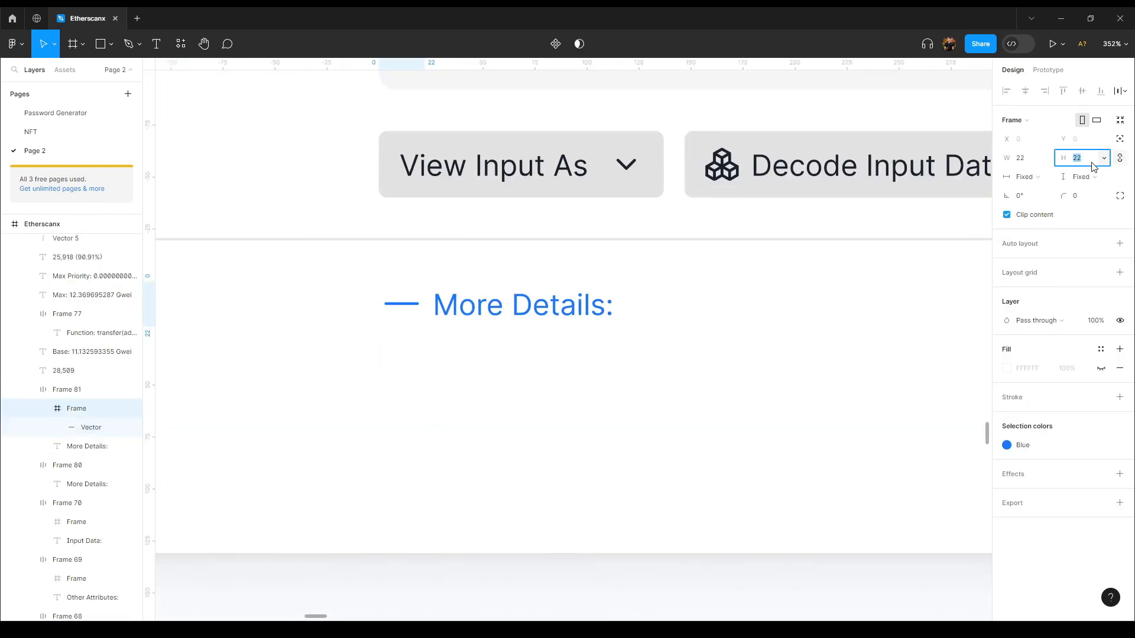
{"action": "left_click", "coordinate": [606, 437]}
Align the gray More Details label and the blue More Details link by their vertical centers
{"action": "scroll", "coordinate": [798, 350], "scroll_direction": "down", "scroll_amount": 5}
{"action": "left_click_drag", "start_coordinate": [787, 408], "coordinate": [636, 396]}
{"action": "left_click", "coordinate": [524, 321]}
{"action": "left_click", "coordinate": [282, 317], "text": "shift"}
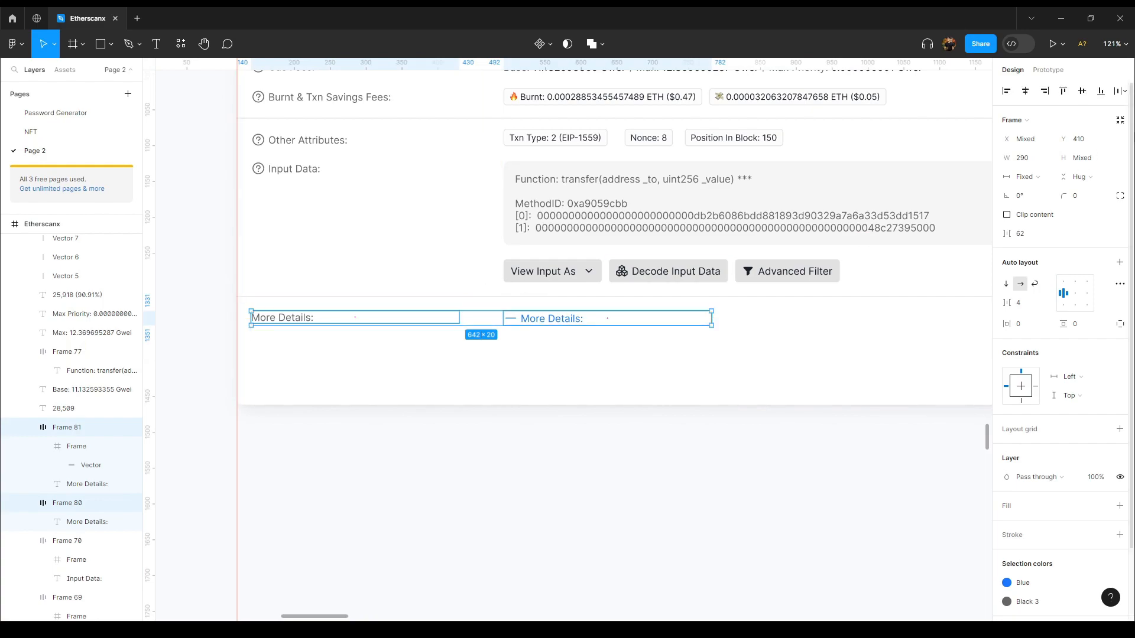
{"action": "left_click", "coordinate": [1082, 91]}
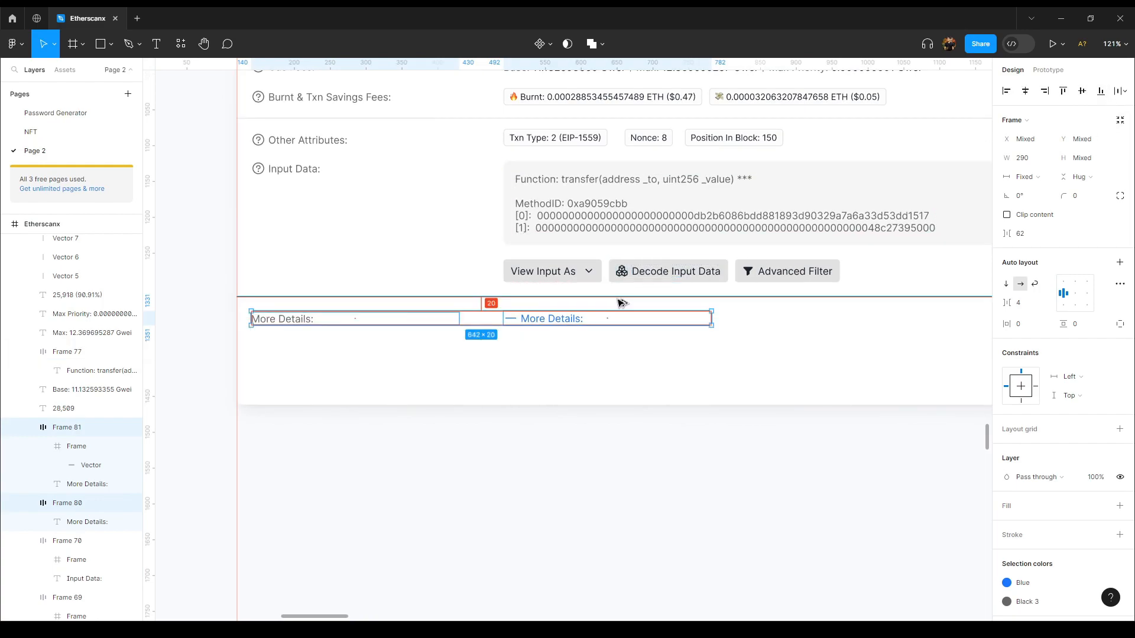
Shrink the lower card's height to 450 so that it ends just below the More Details row
{"action": "left_click", "coordinate": [659, 372]}
{"action": "scroll", "coordinate": [790, 366], "scroll_direction": "down", "scroll_amount": 3}
{"action": "left_click_drag", "start_coordinate": [892, 381], "coordinate": [662, 428]}
{"action": "left_click_drag", "start_coordinate": [743, 434], "coordinate": [764, 397]}
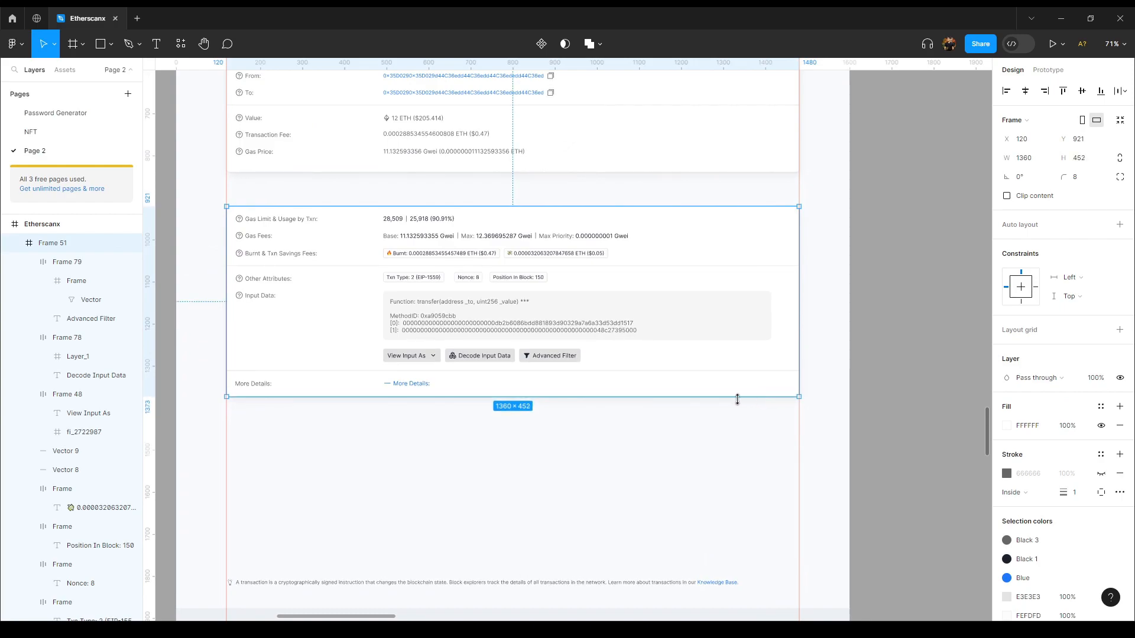
{"action": "scroll", "coordinate": [467, 408], "scroll_direction": "left", "scroll_amount": 2}
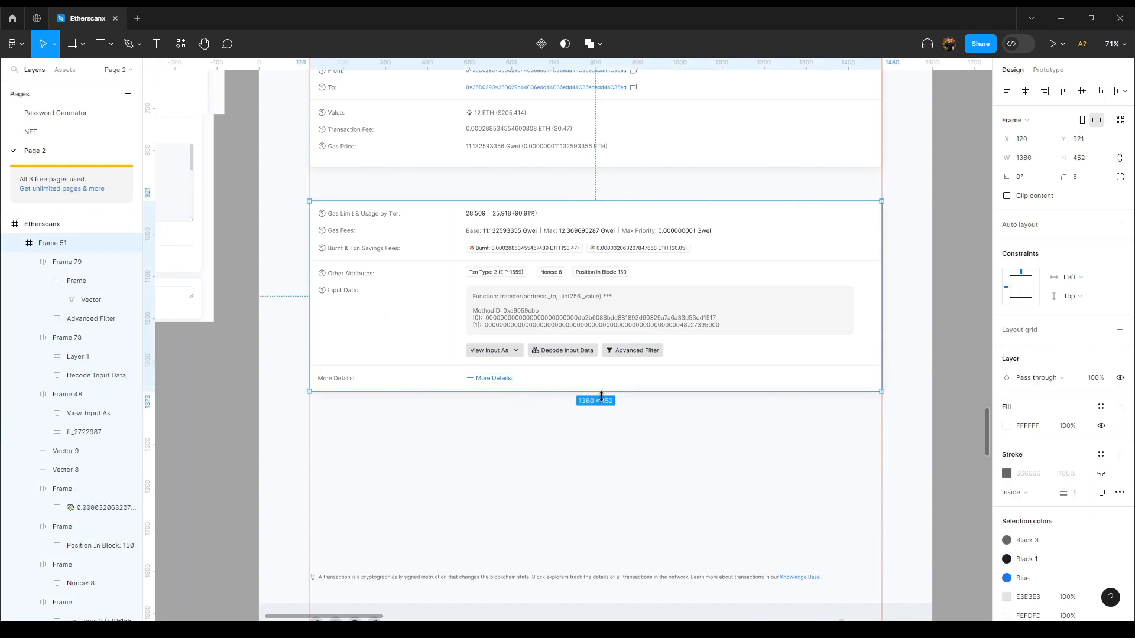
{"action": "scroll", "coordinate": [601, 396], "scroll_direction": "up", "scroll_amount": 5}
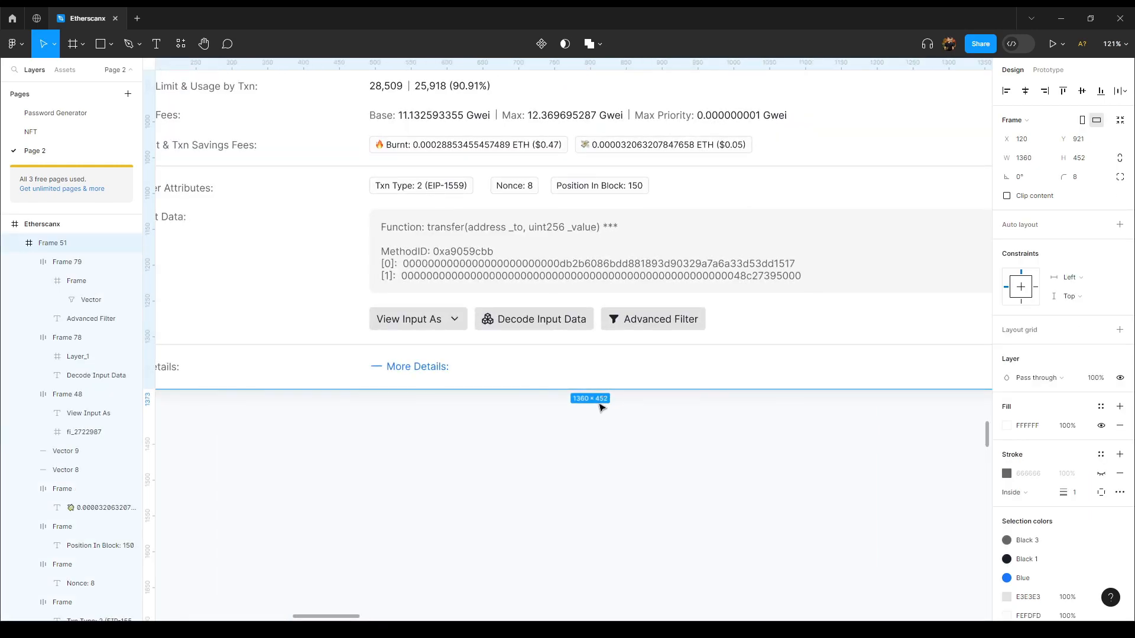
{"action": "left_click_drag", "start_coordinate": [647, 392], "coordinate": [650, 388]}
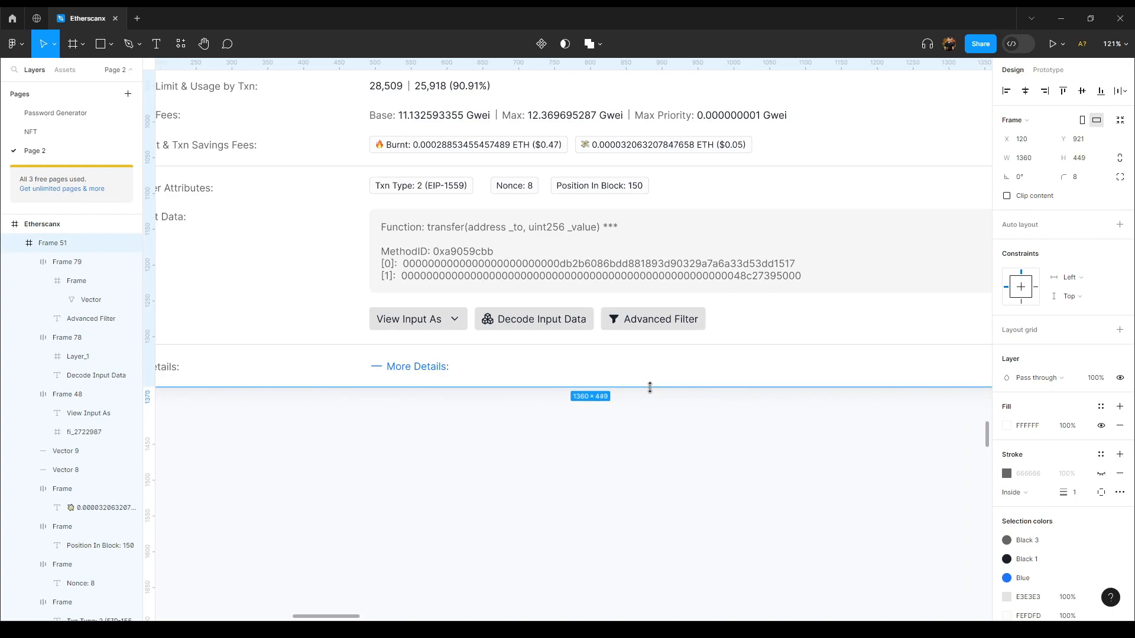
{"action": "scroll", "coordinate": [618, 388], "scroll_direction": "down", "scroll_amount": 5}
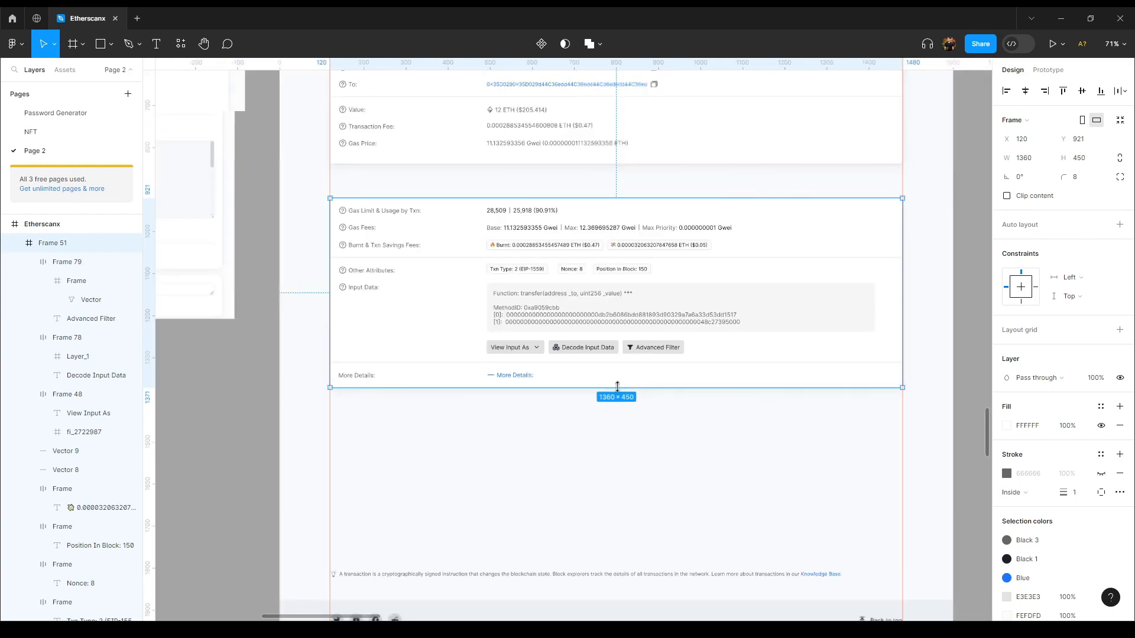
Move the lower card up to Y 872, leaving a 33 px gap beneath the upper card
{"action": "left_click", "coordinate": [512, 378]}
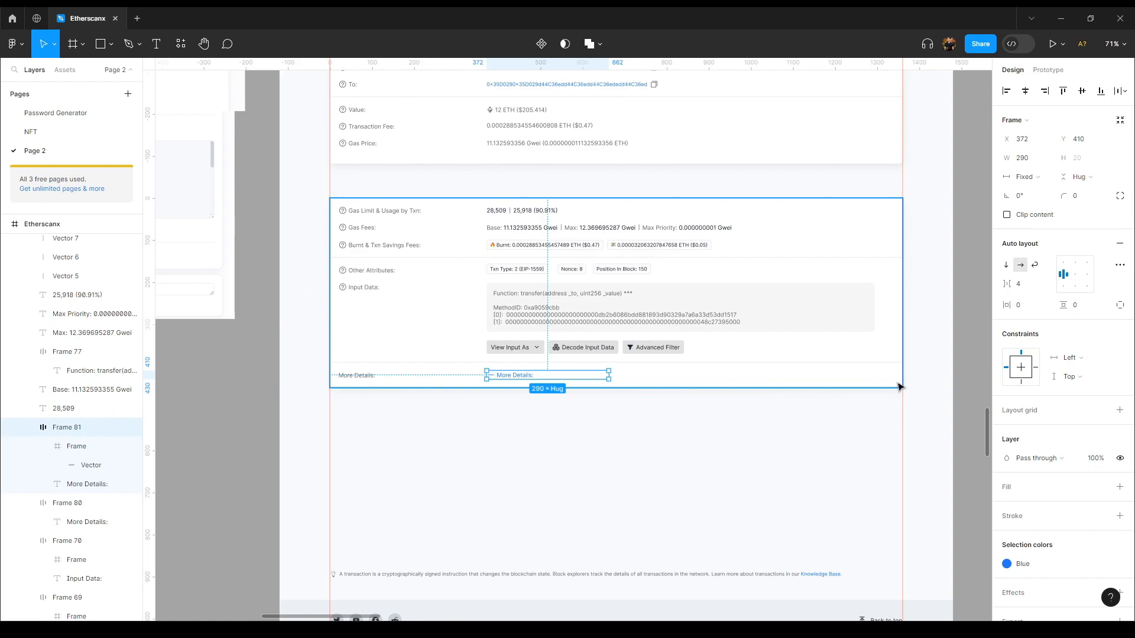
{"action": "left_click", "coordinate": [697, 355]}
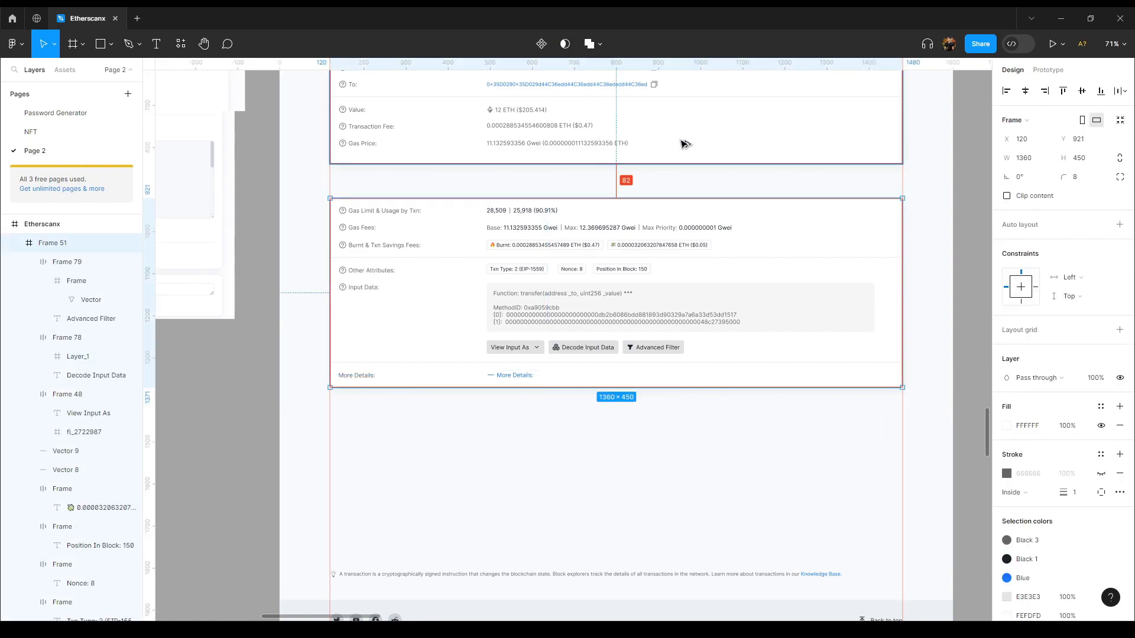
{"action": "key", "text": "shift+Up"}
{"action": "key", "text": "shift+Up"}
{"action": "key", "text": "shift+Up"}
{"action": "key", "text": "shift+Up"}
{"action": "key", "text": "shift+Up"}
{"action": "key", "text": "Down"}
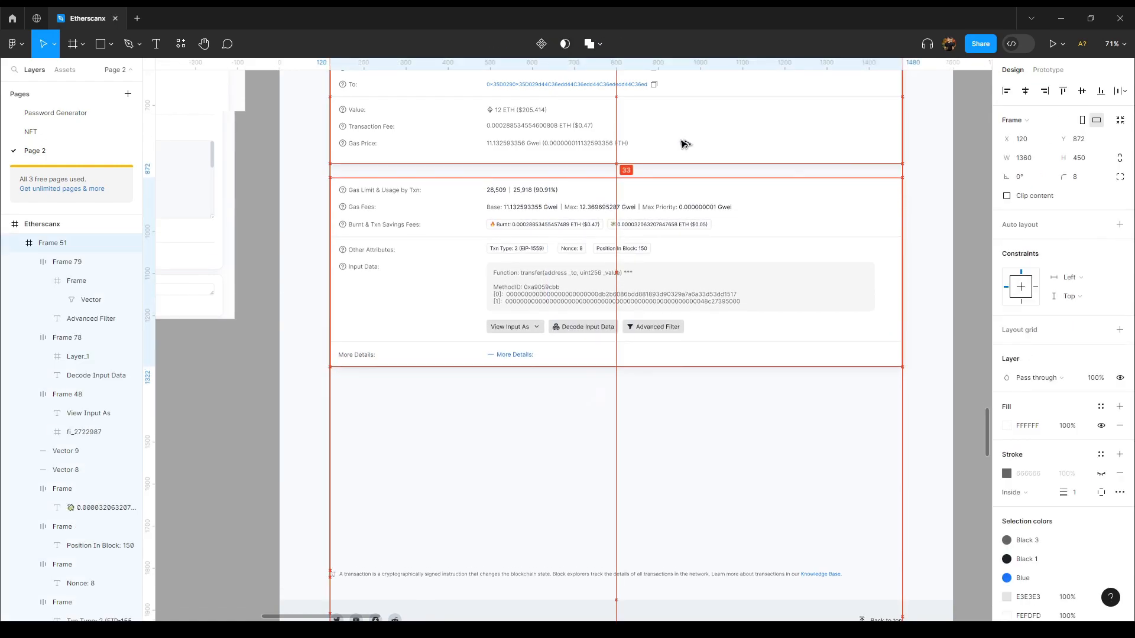
Measure the spacing below the table card on the finished Transaction page as a reference for the card gap
{"action": "scroll", "coordinate": [681, 141], "scroll_direction": "down", "scroll_amount": 5}
{"action": "left_click", "coordinate": [851, 168]}
{"action": "left_click_drag", "start_coordinate": [851, 167], "coordinate": [765, 491]}
{"action": "left_click_drag", "start_coordinate": [709, 148], "coordinate": [674, 538]}
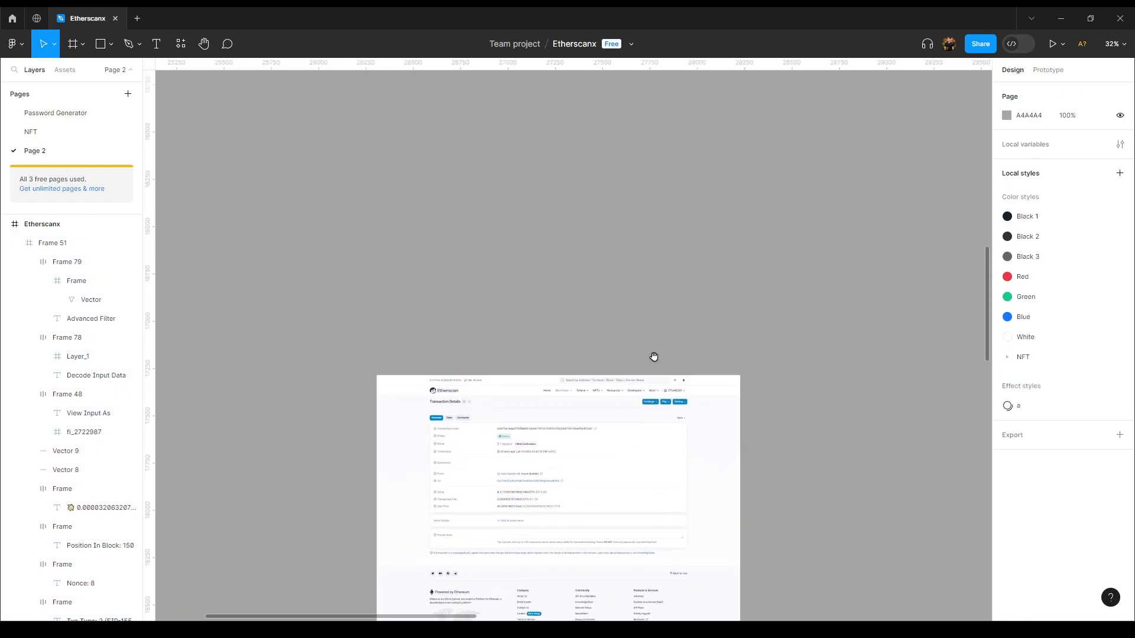
{"action": "left_click_drag", "start_coordinate": [635, 195], "coordinate": [579, 496]}
{"action": "scroll", "coordinate": [585, 253], "scroll_direction": "up", "scroll_amount": 5}
{"action": "scroll", "coordinate": [580, 211], "scroll_direction": "up", "scroll_amount": 3}
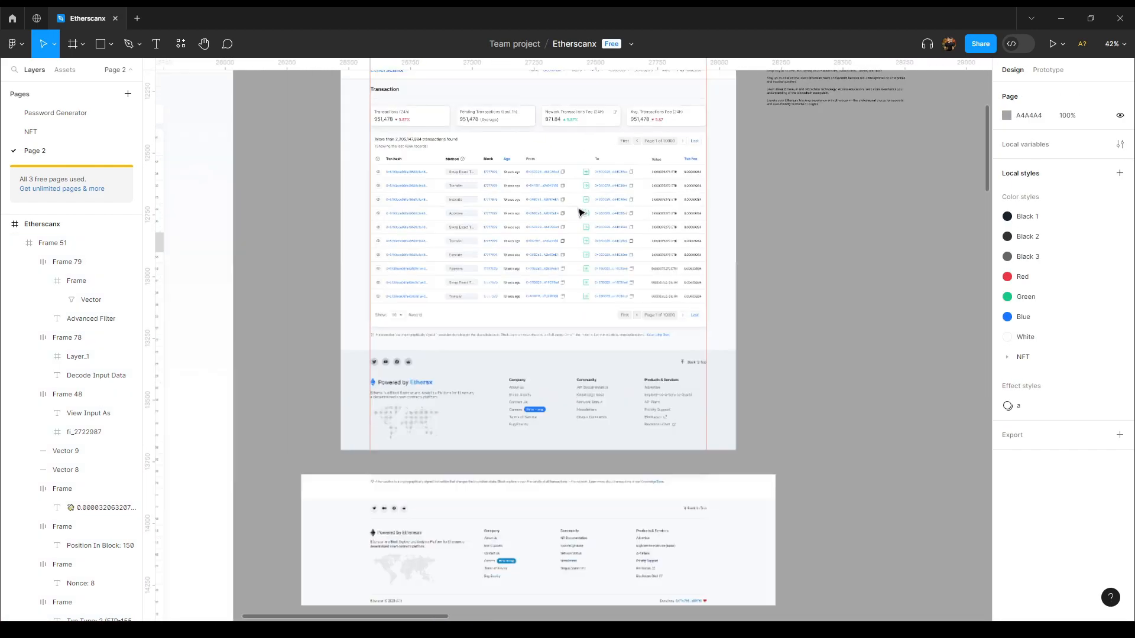
{"action": "left_click", "coordinate": [514, 155]}
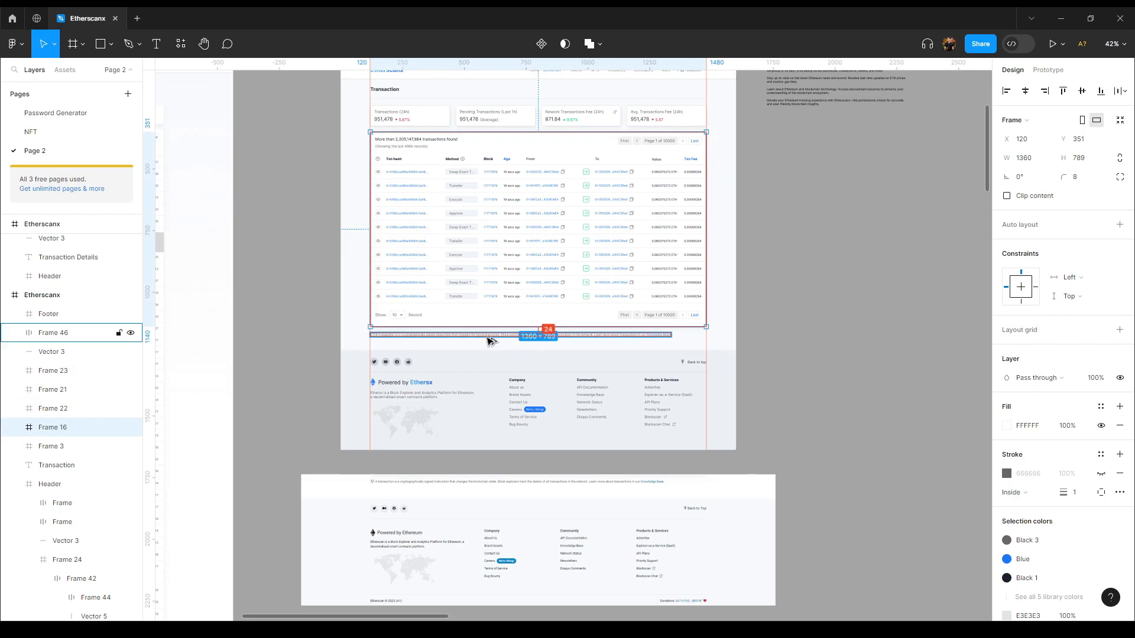
{"action": "scroll", "coordinate": [488, 335], "scroll_direction": "down", "scroll_amount": 6}
{"action": "scroll", "coordinate": [490, 332], "scroll_direction": "down", "scroll_amount": 11}
{"action": "left_click_drag", "start_coordinate": [576, 464], "coordinate": [647, 334]}
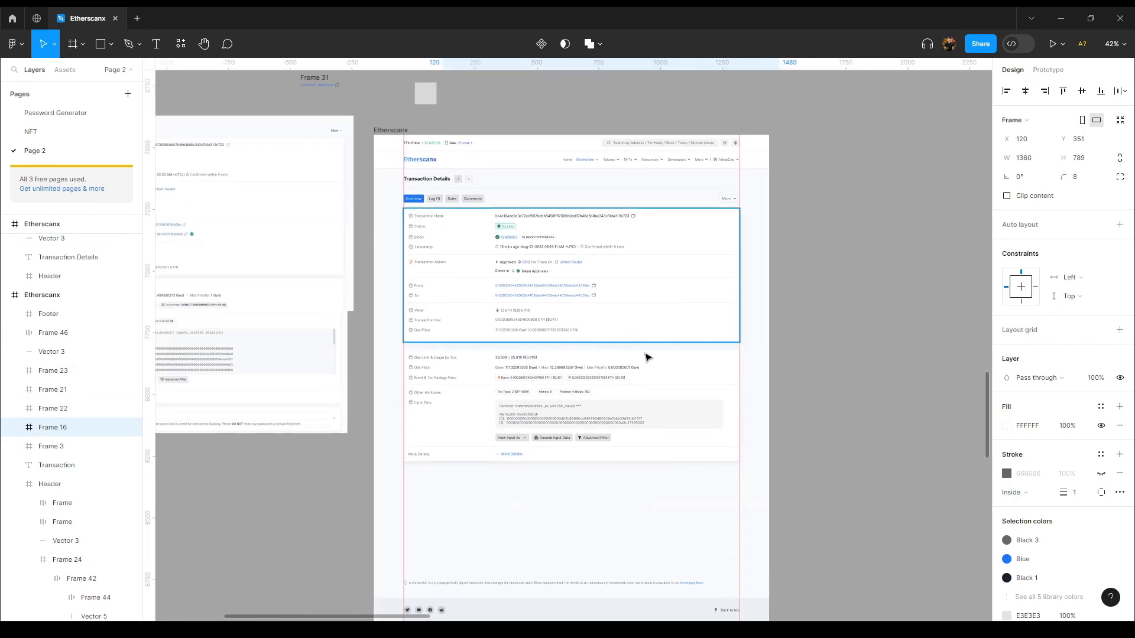
Nudge the lower card up to Y 863, leaving a 24 px gap beneath the upper card
{"action": "left_click", "coordinate": [648, 373]}
{"action": "key", "text": "alt"}
{"action": "key", "text": "shift+Up"}
{"action": "key", "text": "Down"}
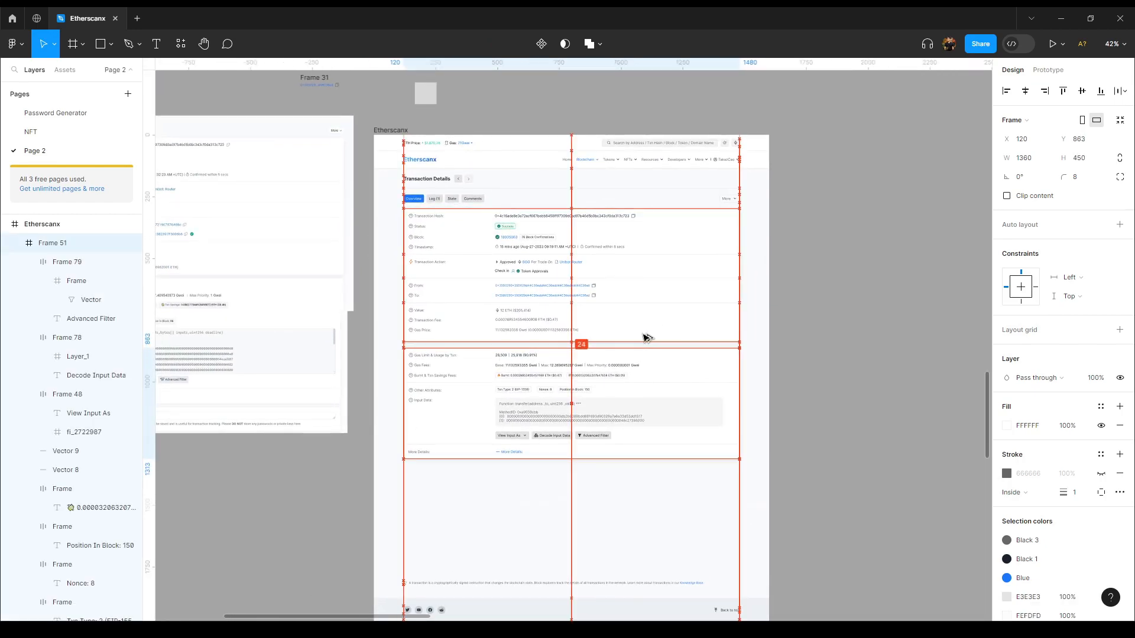
Hide the interface panels and compare the transaction details page with the reference screenshot
{"action": "left_click", "coordinate": [758, 387]}
{"action": "left_click_drag", "start_coordinate": [724, 443], "coordinate": [775, 402]}
{"action": "key", "text": "ctrl+backslash"}
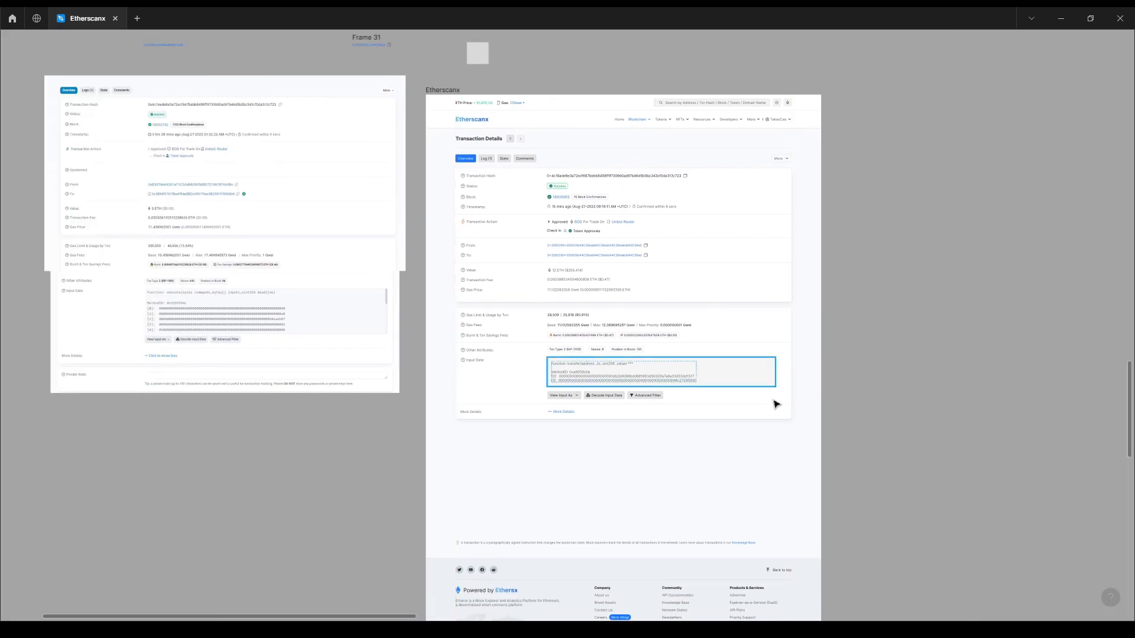
{"action": "scroll", "coordinate": [777, 397], "scroll_direction": "up", "scroll_amount": 4}
{"action": "left_click_drag", "start_coordinate": [435, 207], "coordinate": [757, 319]}
{"action": "scroll", "coordinate": [757, 319], "scroll_direction": "down", "scroll_amount": 2}
{"action": "left_click_drag", "start_coordinate": [795, 269], "coordinate": [802, 309]}
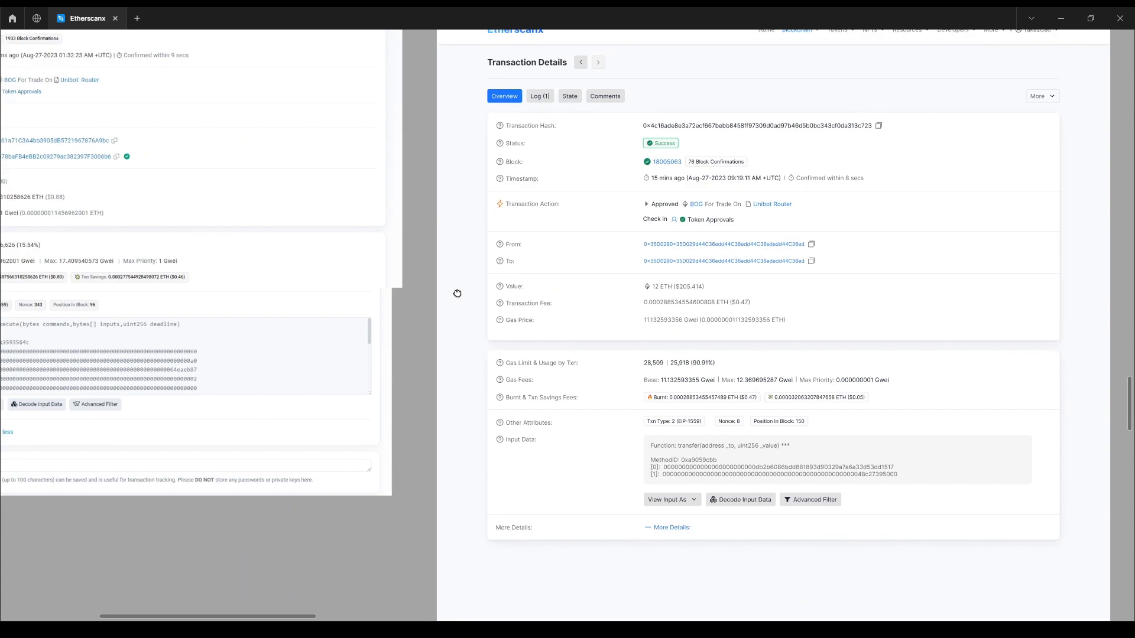
{"action": "left_click_drag", "start_coordinate": [446, 292], "coordinate": [875, 297]}
{"action": "left_click_drag", "start_coordinate": [976, 403], "coordinate": [568, 253]}
Change the blue More Details link text to "Click to show less"
{"action": "scroll", "coordinate": [743, 334], "scroll_direction": "up", "scroll_amount": 2}
{"action": "double_click", "coordinate": [686, 403]}
{"action": "double_click", "coordinate": [688, 403]}
{"action": "type", "text": "Click to "}
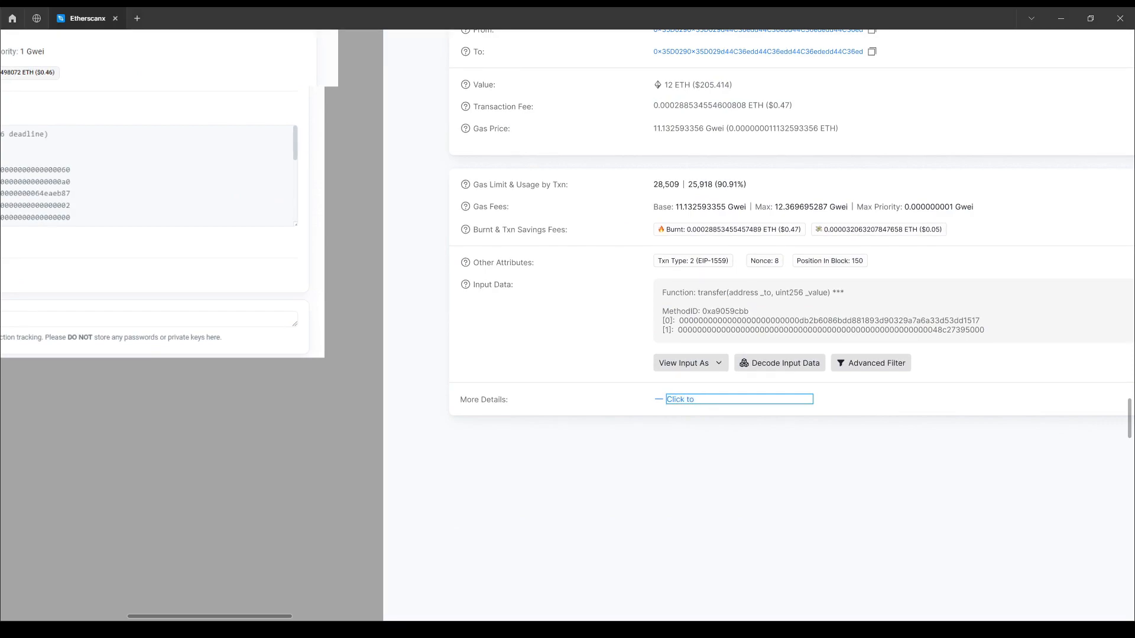
{"action": "type", "text": "show less"}
{"action": "left_click", "coordinate": [470, 517]}
{"action": "left_click", "coordinate": [470, 518]}
Move the transaction note and footer up together, leaving a 34 px gap beneath the lower card
{"action": "left_click_drag", "start_coordinate": [91, 428], "coordinate": [609, 327]}
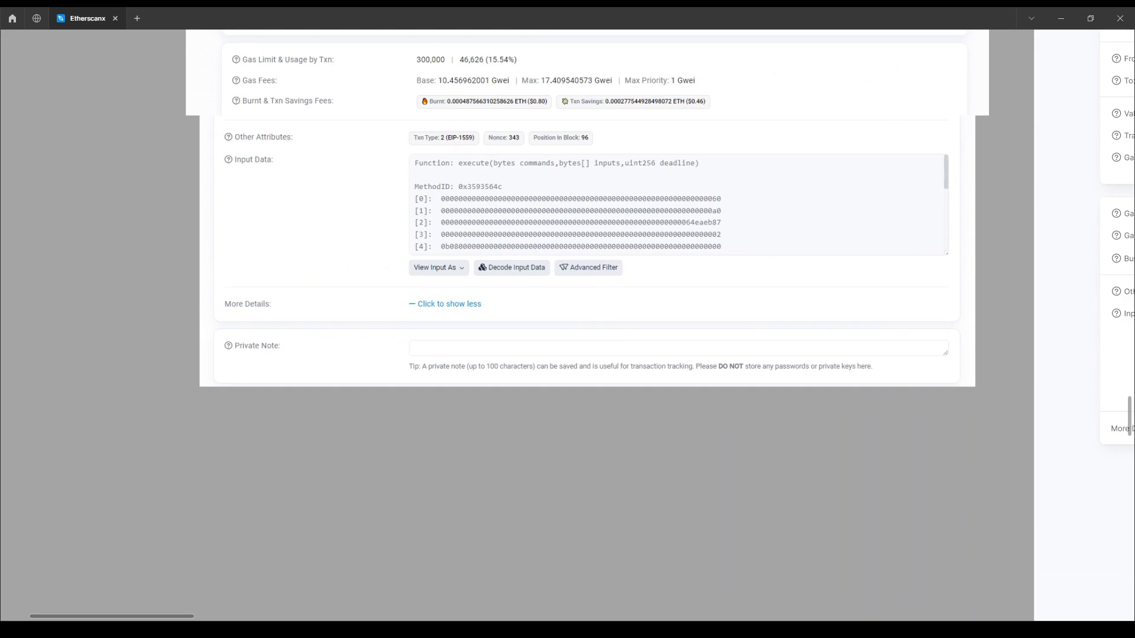
{"action": "scroll", "coordinate": [367, 418], "scroll_direction": "down", "scroll_amount": 3}
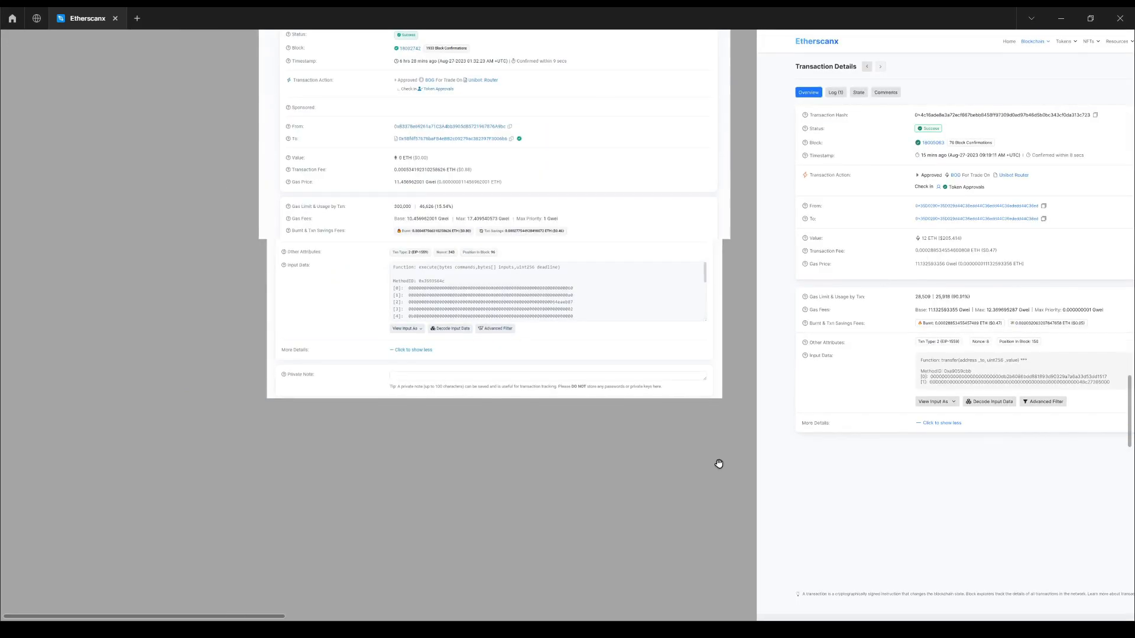
{"action": "scroll", "coordinate": [712, 463], "scroll_direction": "up", "scroll_amount": 1}
{"action": "left_click", "coordinate": [280, 378]}
{"action": "left_click_drag", "start_coordinate": [839, 483], "coordinate": [509, 403]}
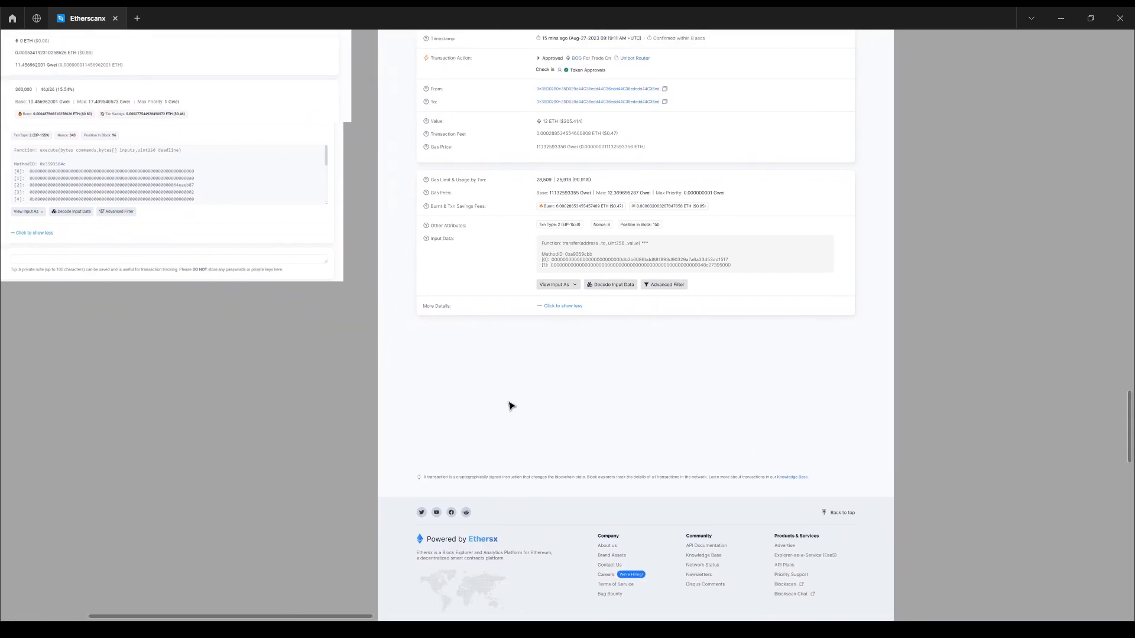
{"action": "left_click_drag", "start_coordinate": [729, 434], "coordinate": [729, 389]}
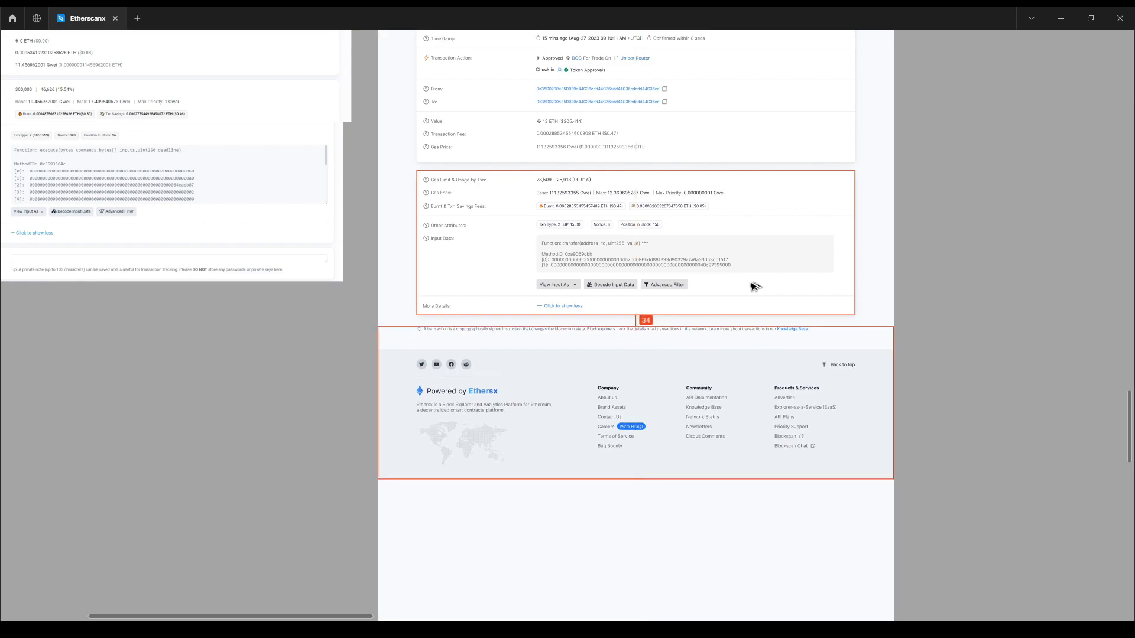
Examine the reference page and the finished Transaction page for the spacing between the content card, note and footer
{"action": "scroll", "coordinate": [752, 286], "scroll_direction": "down", "scroll_amount": 3}
{"action": "scroll", "coordinate": [924, 279], "scroll_direction": "up", "scroll_amount": 15}
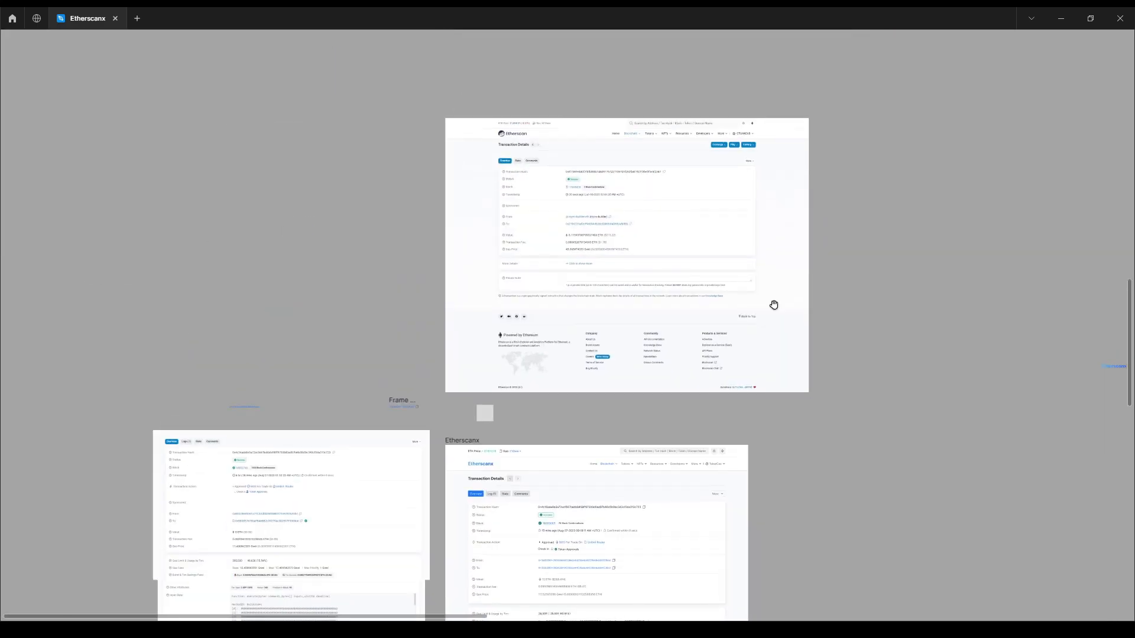
{"action": "scroll", "coordinate": [632, 181], "scroll_direction": "up", "scroll_amount": 3}
{"action": "left_click", "coordinate": [612, 241]}
{"action": "scroll", "coordinate": [612, 234], "scroll_direction": "down", "scroll_amount": 8}
{"action": "left_click_drag", "start_coordinate": [613, 494], "coordinate": [642, 124]}
{"action": "scroll", "coordinate": [610, 266], "scroll_direction": "up", "scroll_amount": 3}
{"action": "left_click_drag", "start_coordinate": [693, 520], "coordinate": [671, 223]}
{"action": "left_click_drag", "start_coordinate": [703, 585], "coordinate": [614, 591]}
{"action": "left_click_drag", "start_coordinate": [604, 62], "coordinate": [657, 417]}
Bring the note and footer closer to the lower card and shorten the page frame to end at the footer
{"action": "scroll", "coordinate": [572, 322], "scroll_direction": "up", "scroll_amount": 3}
{"action": "left_click_drag", "start_coordinate": [583, 386], "coordinate": [585, 339]}
{"action": "left_click", "coordinate": [440, 157]}
{"action": "left_click_drag", "start_coordinate": [621, 406], "coordinate": [615, 311]}
{"action": "left_click_drag", "start_coordinate": [868, 536], "coordinate": [846, 414]}
{"action": "left_click_drag", "start_coordinate": [794, 508], "coordinate": [958, 393]}
{"action": "left_click", "coordinate": [914, 321]}
Compare both cards of the completed transaction details page with the reference screenshot
{"action": "scroll", "coordinate": [915, 321], "scroll_direction": "up", "scroll_amount": 3}
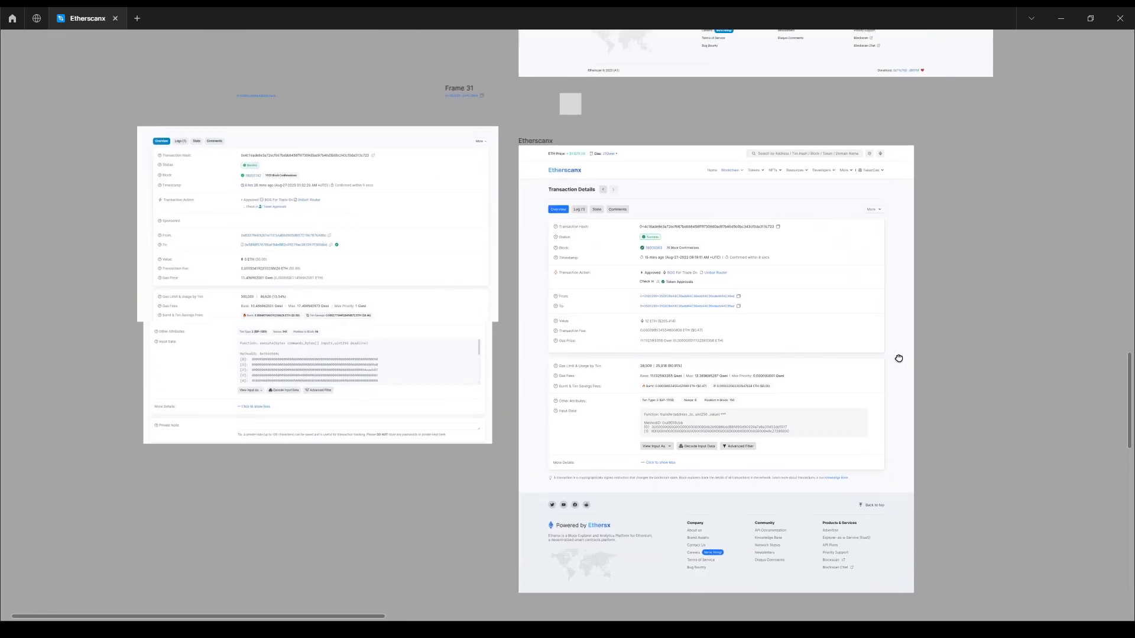
{"action": "scroll", "coordinate": [725, 322], "scroll_direction": "up", "scroll_amount": 5}
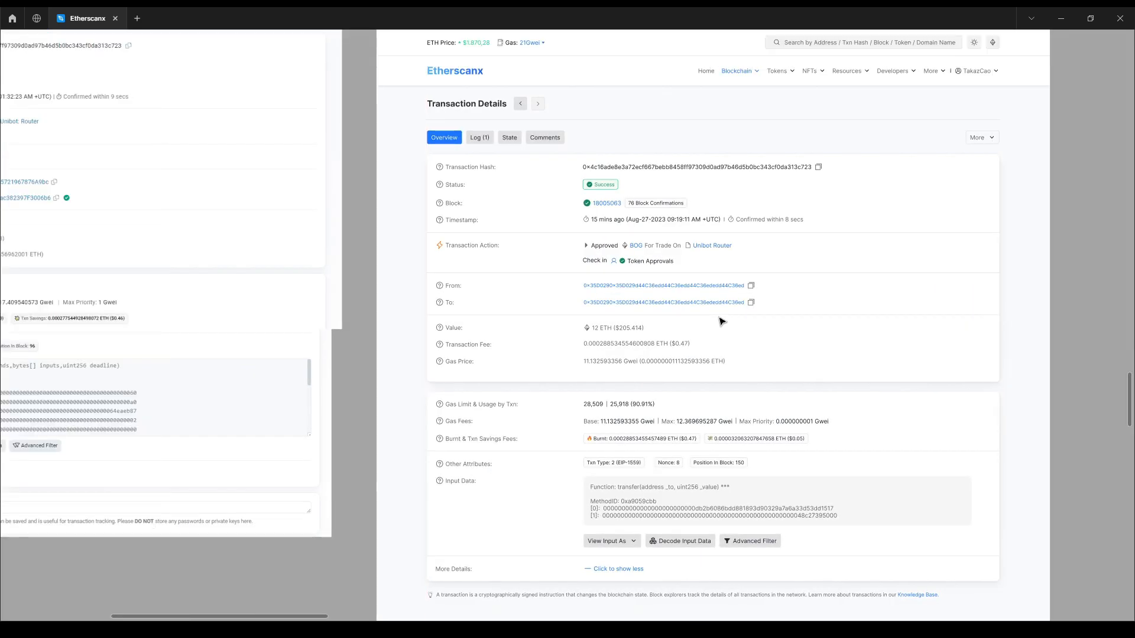
{"action": "scroll", "coordinate": [721, 321], "scroll_direction": "down", "scroll_amount": 3}
{"action": "scroll", "coordinate": [722, 321], "scroll_direction": "left", "scroll_amount": 3}
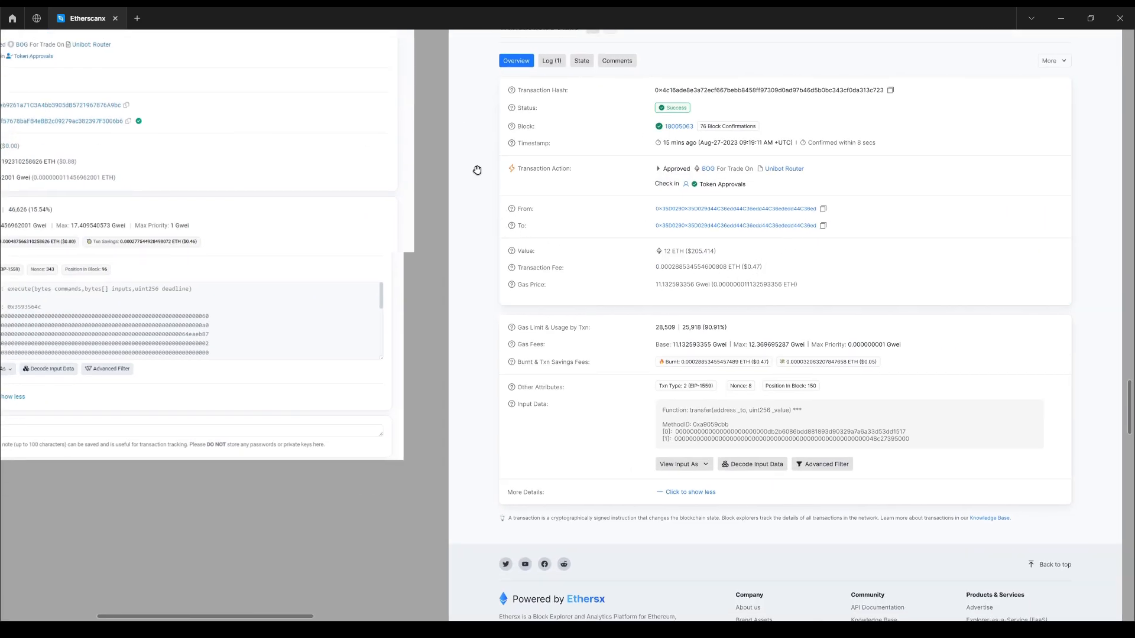
{"action": "left_click_drag", "start_coordinate": [482, 178], "coordinate": [661, 297]}
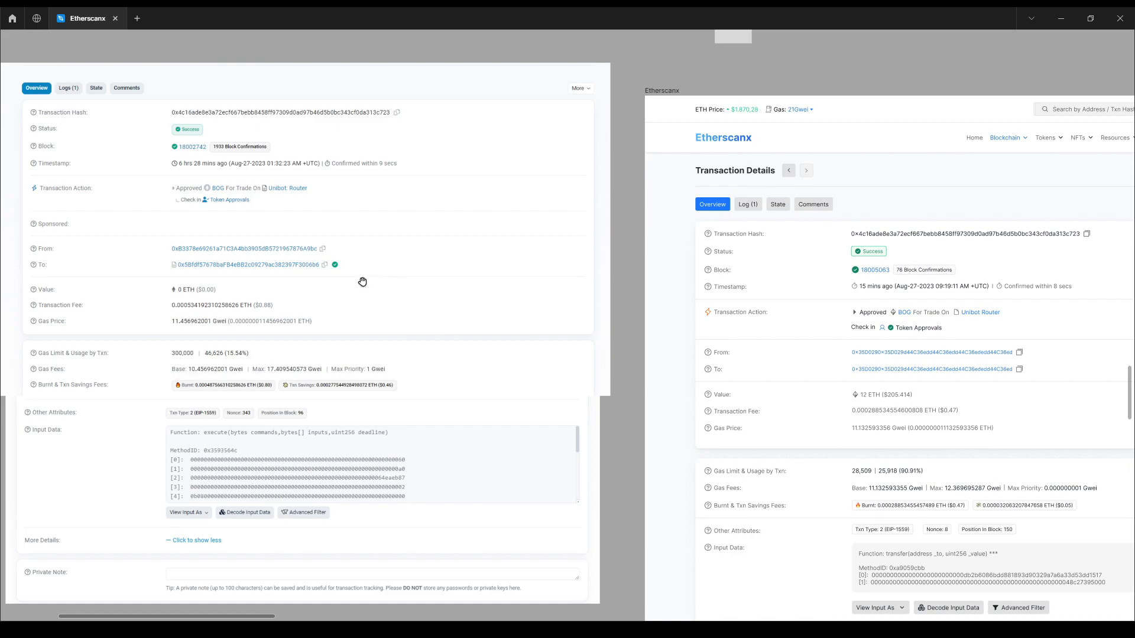
{"action": "left_click_drag", "start_coordinate": [362, 282], "coordinate": [573, 278]}
{"action": "left_click_drag", "start_coordinate": [816, 435], "coordinate": [799, 363]}
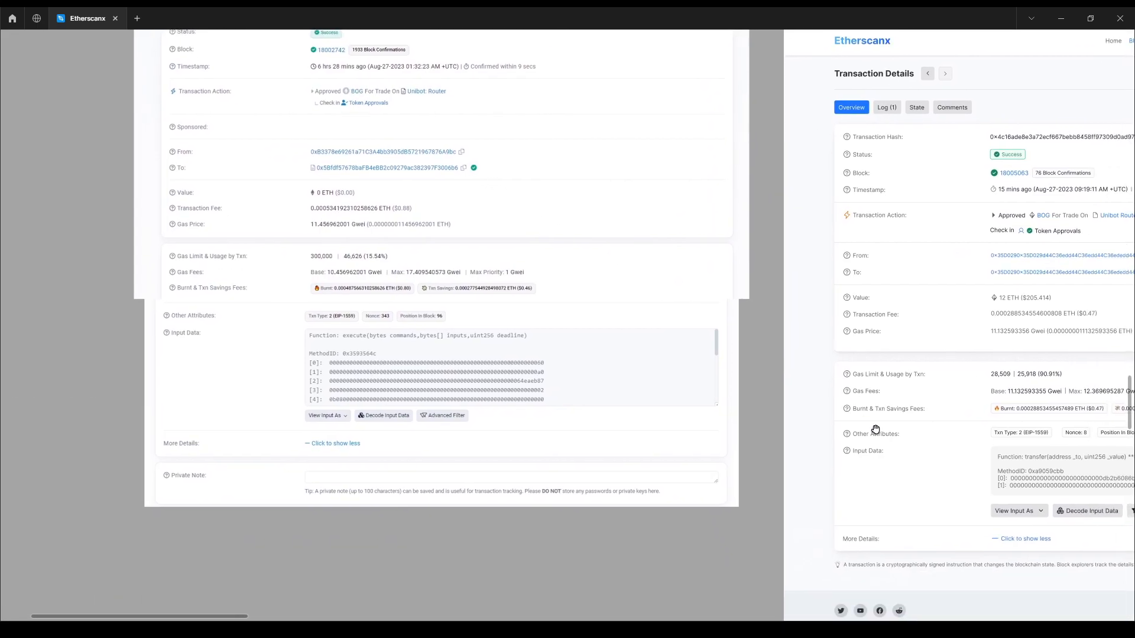
{"action": "left_click_drag", "start_coordinate": [850, 431], "coordinate": [507, 362]}
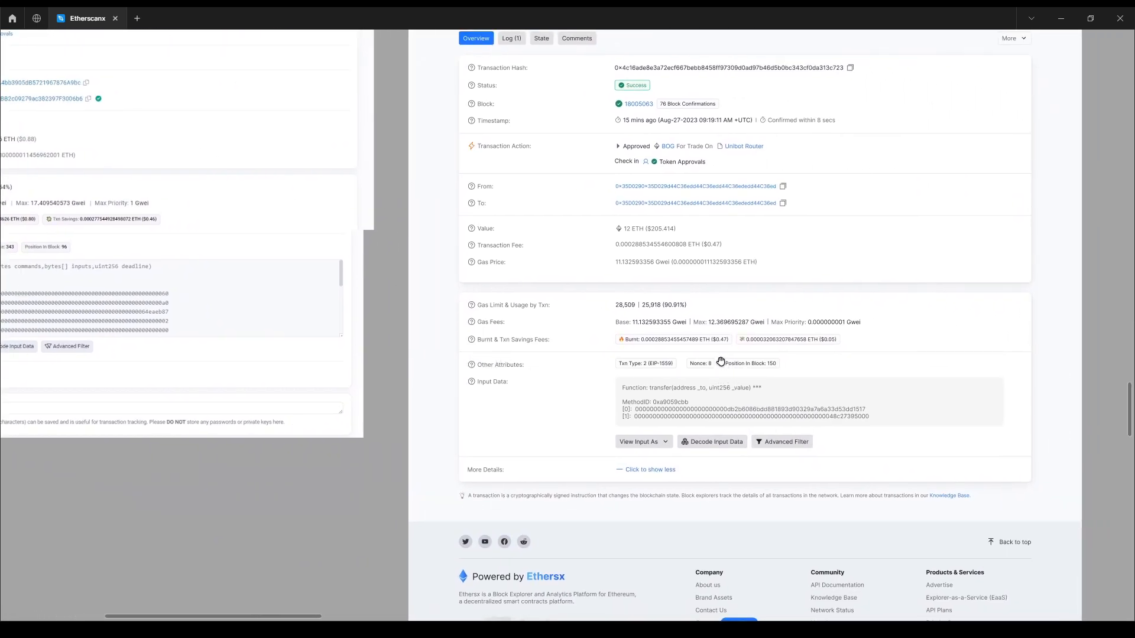
{"action": "left_click_drag", "start_coordinate": [913, 347], "coordinate": [814, 437]}
{"action": "left_click_drag", "start_coordinate": [737, 432], "coordinate": [768, 337]}
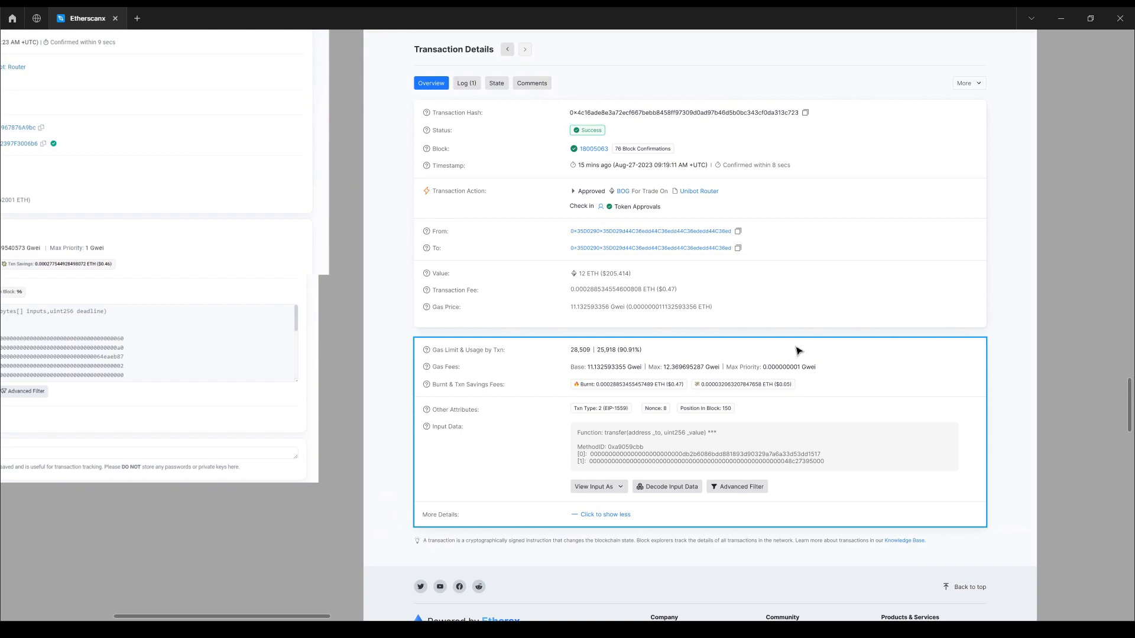
Review the finished transaction details page from its header down to the footer
{"action": "scroll", "coordinate": [1026, 385], "scroll_direction": "up", "scroll_amount": 3}
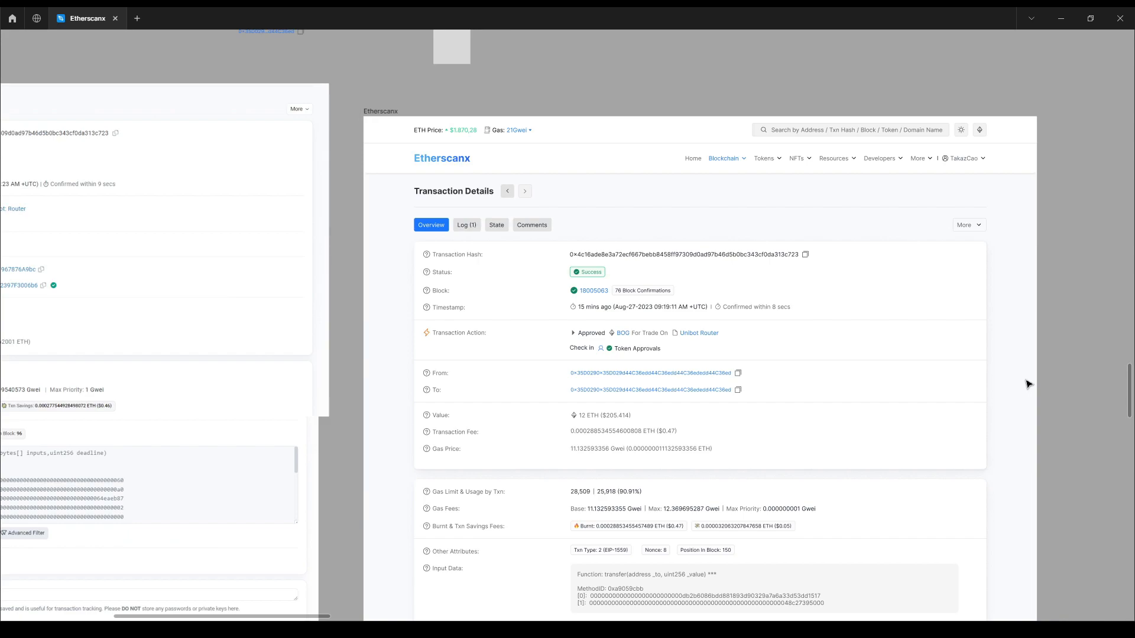
{"action": "scroll", "coordinate": [1027, 384], "scroll_direction": "down", "scroll_amount": 4}
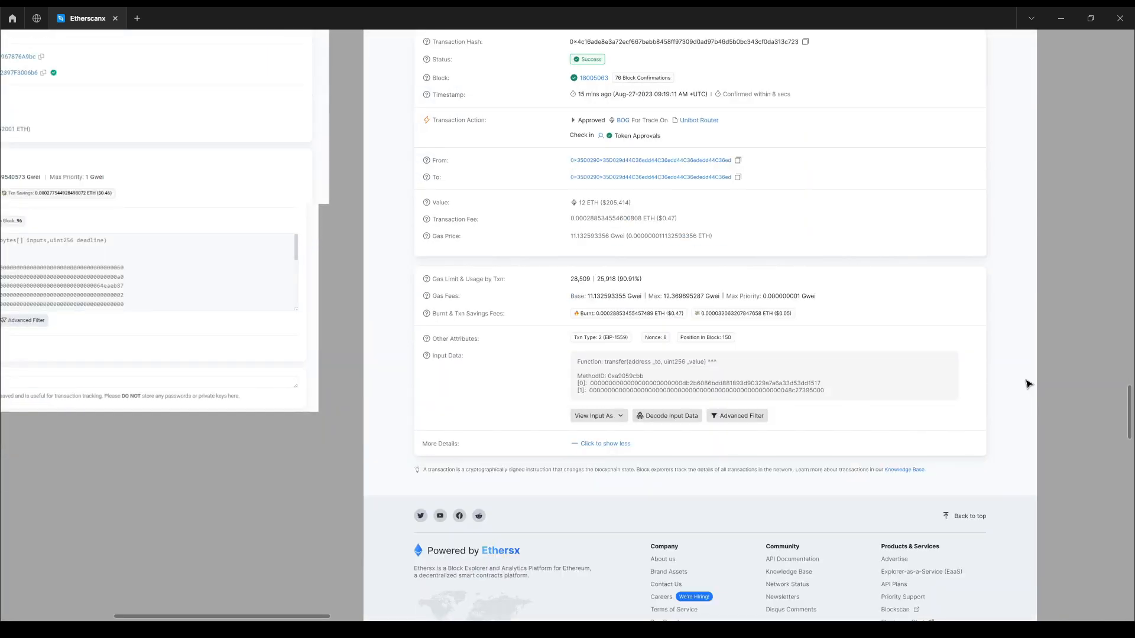
{"action": "scroll", "coordinate": [1028, 385], "scroll_direction": "up", "scroll_amount": 1}
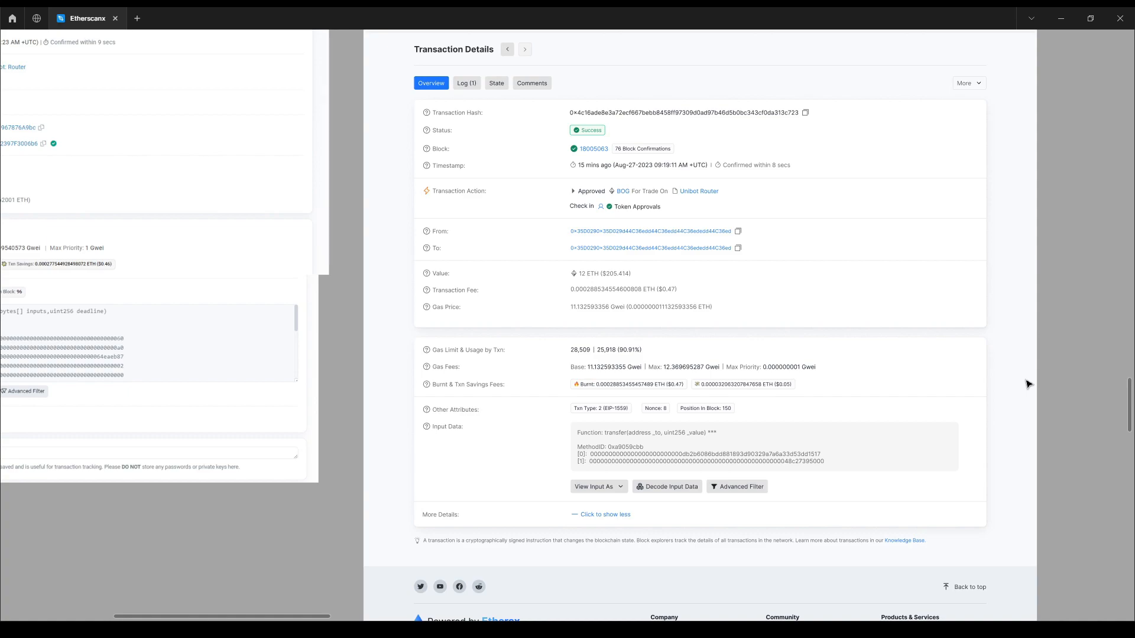
{"action": "left_click", "coordinate": [952, 378]}
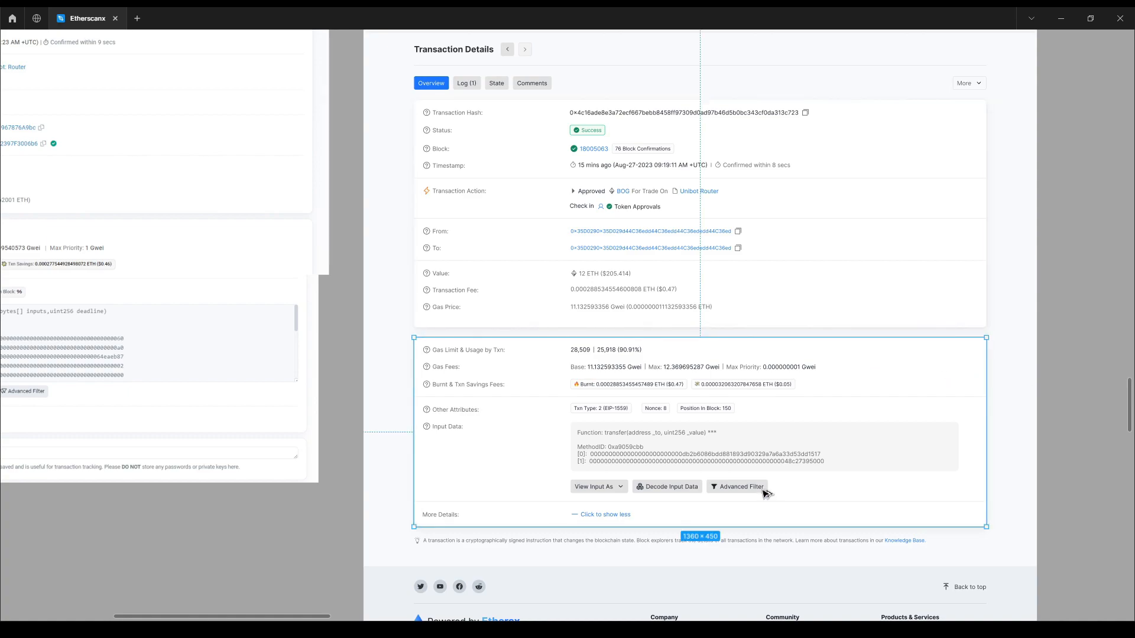
{"action": "left_click", "coordinate": [1038, 507]}
{"action": "left_click_drag", "start_coordinate": [1008, 532], "coordinate": [920, 365]}
{"action": "left_click_drag", "start_coordinate": [498, 213], "coordinate": [431, 306]}
{"action": "left_click_drag", "start_coordinate": [806, 325], "coordinate": [902, 452]}
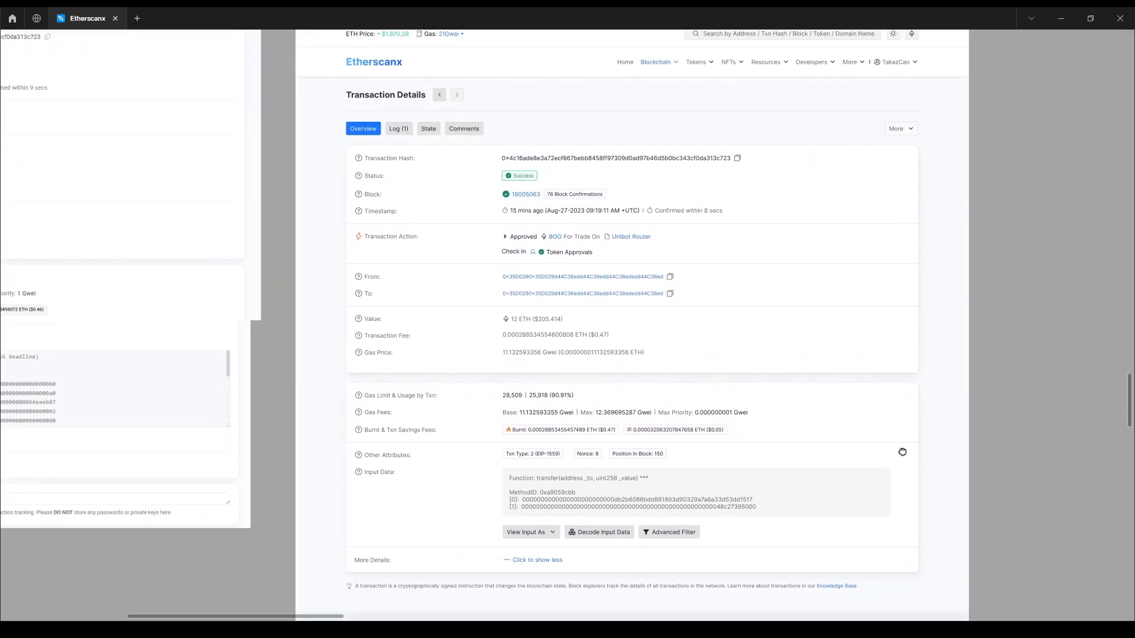
{"action": "right_click", "coordinate": [1004, 431]}
{"action": "right_click", "coordinate": [991, 394]}
{"action": "left_click", "coordinate": [981, 386]}
{"action": "right_click", "coordinate": [982, 395]}
{"action": "left_click", "coordinate": [981, 388]}
{"action": "right_click", "coordinate": [1002, 391]}
{"action": "left_click", "coordinate": [1000, 389]}
{"action": "right_click", "coordinate": [1006, 396]}
{"action": "left_click", "coordinate": [999, 392]}
{"action": "right_click", "coordinate": [1006, 402]}
{"action": "left_click", "coordinate": [1005, 401]}
{"action": "right_click", "coordinate": [996, 395]}
{"action": "left_click", "coordinate": [1001, 393]}
{"action": "right_click", "coordinate": [993, 390]}
{"action": "left_click", "coordinate": [997, 394]}
{"action": "scroll", "coordinate": [999, 393], "scroll_direction": "up", "scroll_amount": 3}
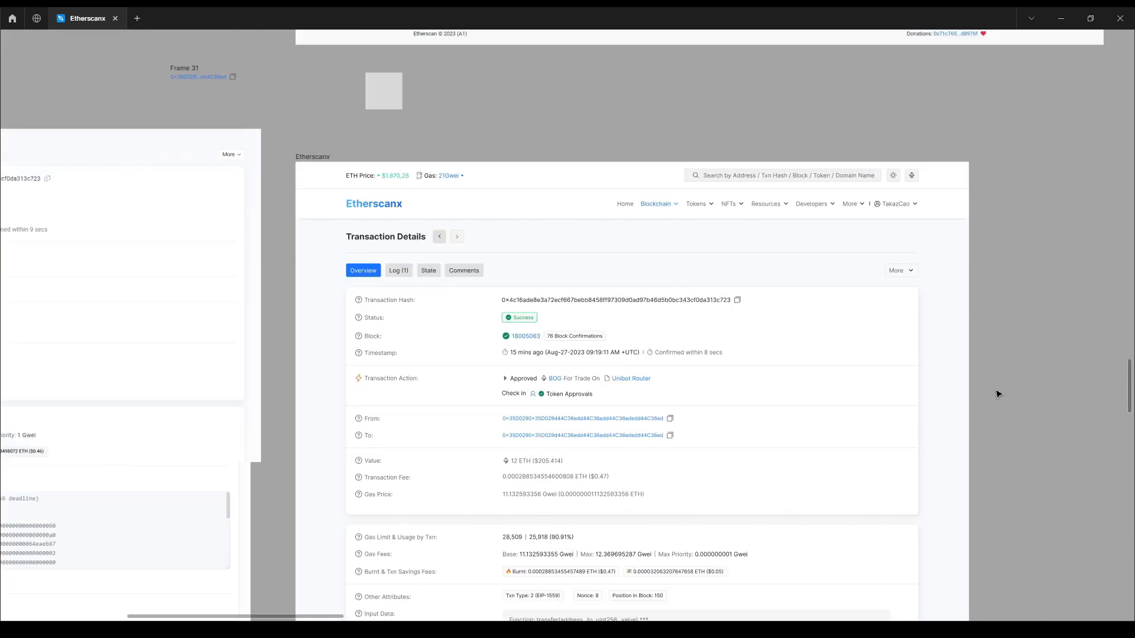
{"action": "scroll", "coordinate": [997, 395], "scroll_direction": "down", "scroll_amount": 4}
{"action": "scroll", "coordinate": [998, 394], "scroll_direction": "up", "scroll_amount": 3}
{"action": "scroll", "coordinate": [997, 395], "scroll_direction": "down", "scroll_amount": 3}
{"action": "scroll", "coordinate": [998, 394], "scroll_direction": "up", "scroll_amount": 2}
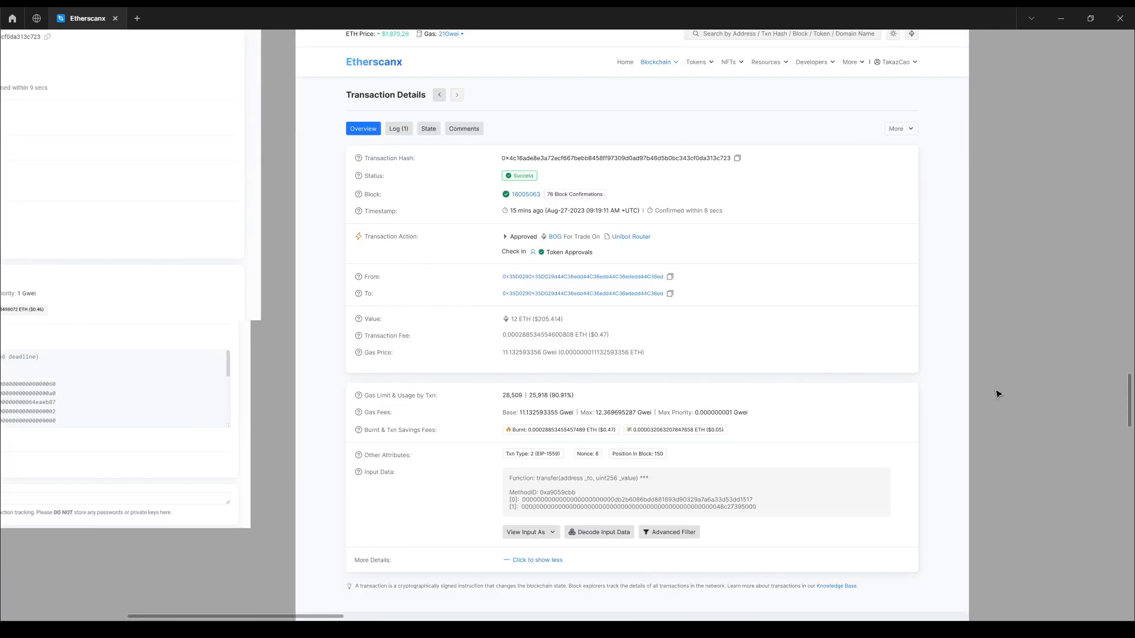